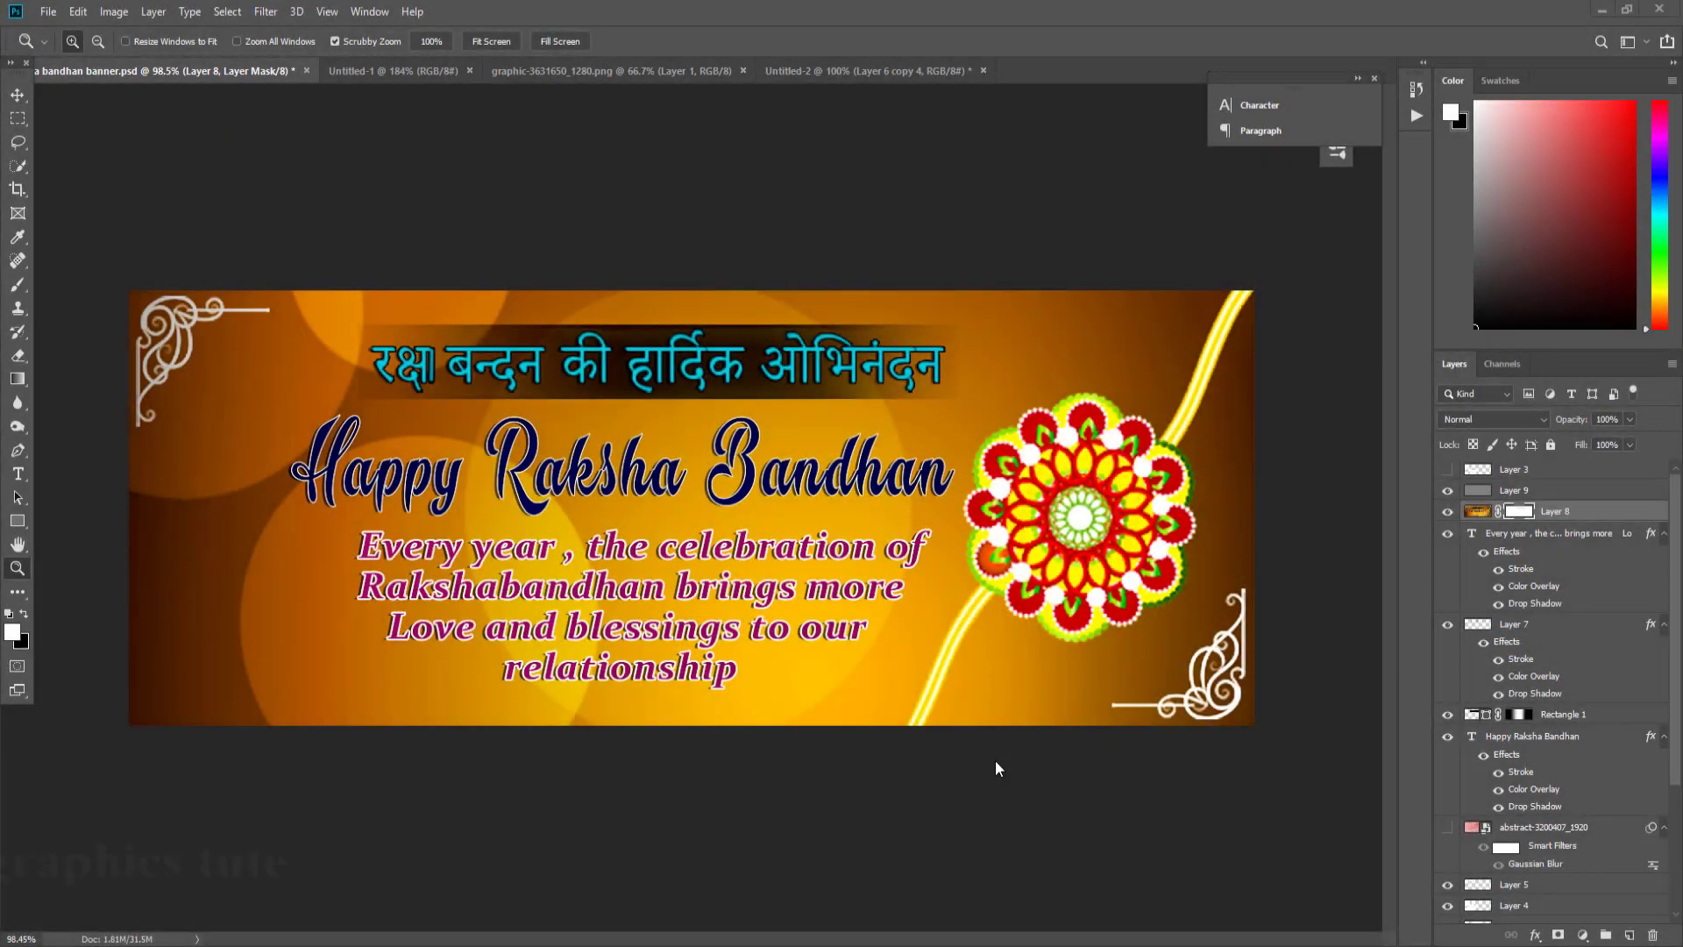
- Switch to Untitled-1 and check its Image Size, leaving it unchanged
{"action": "left_click", "coordinate": [16, 568]}
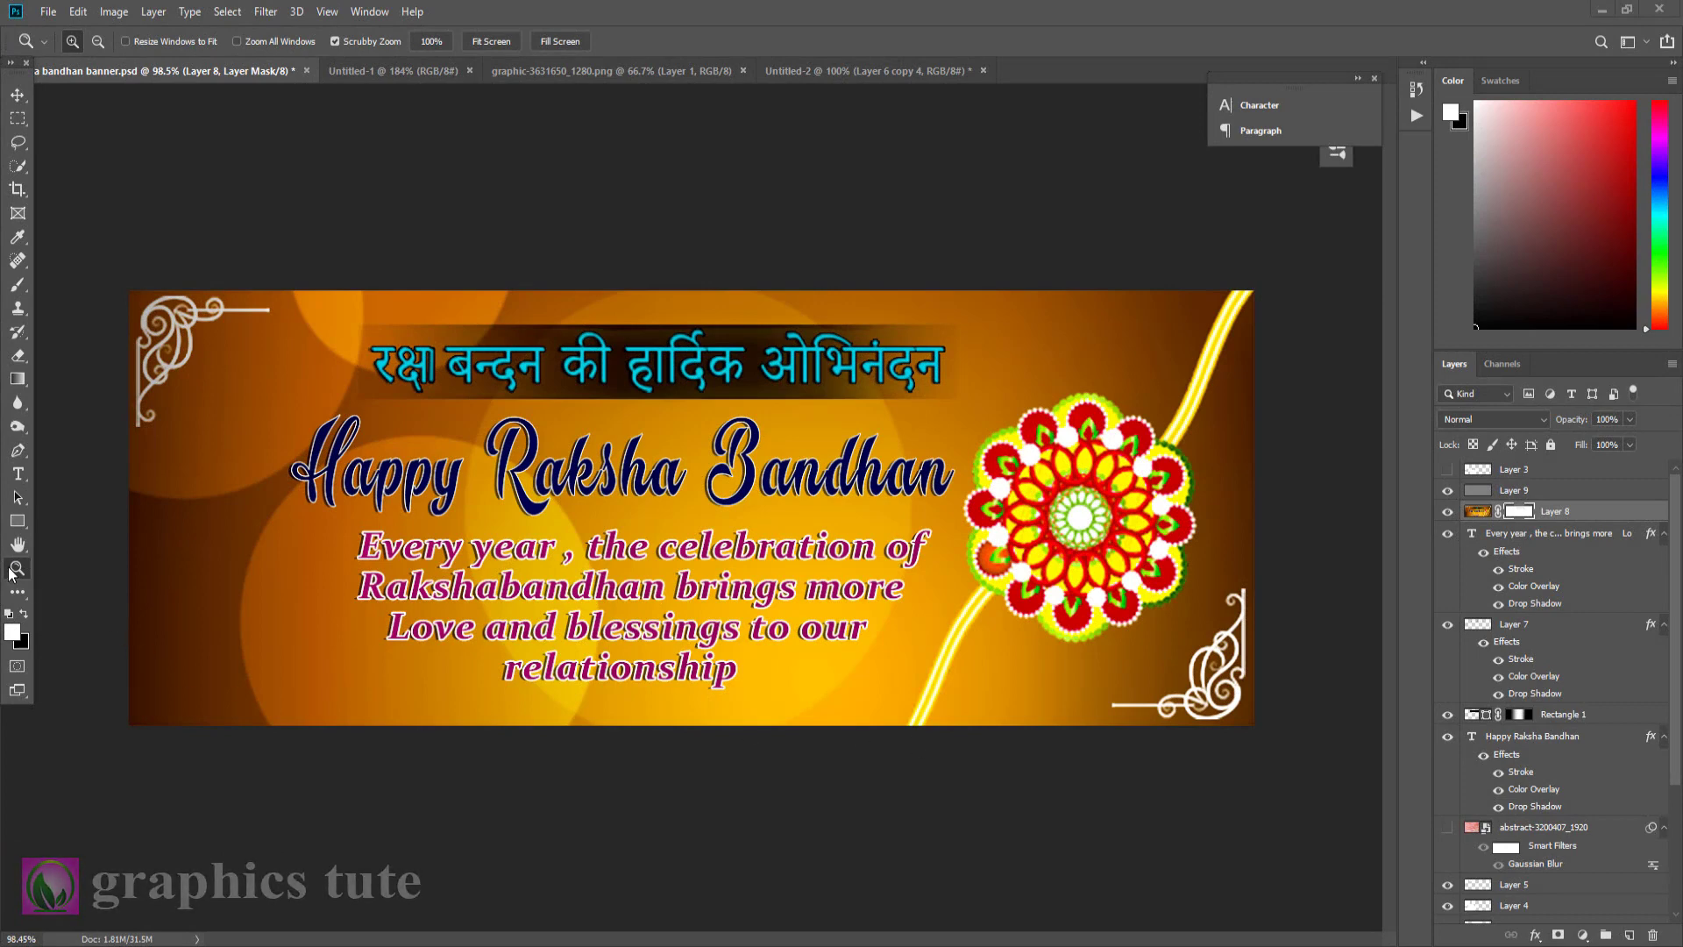
{"action": "left_click_drag", "start_coordinate": [639, 594], "coordinate": [772, 609]}
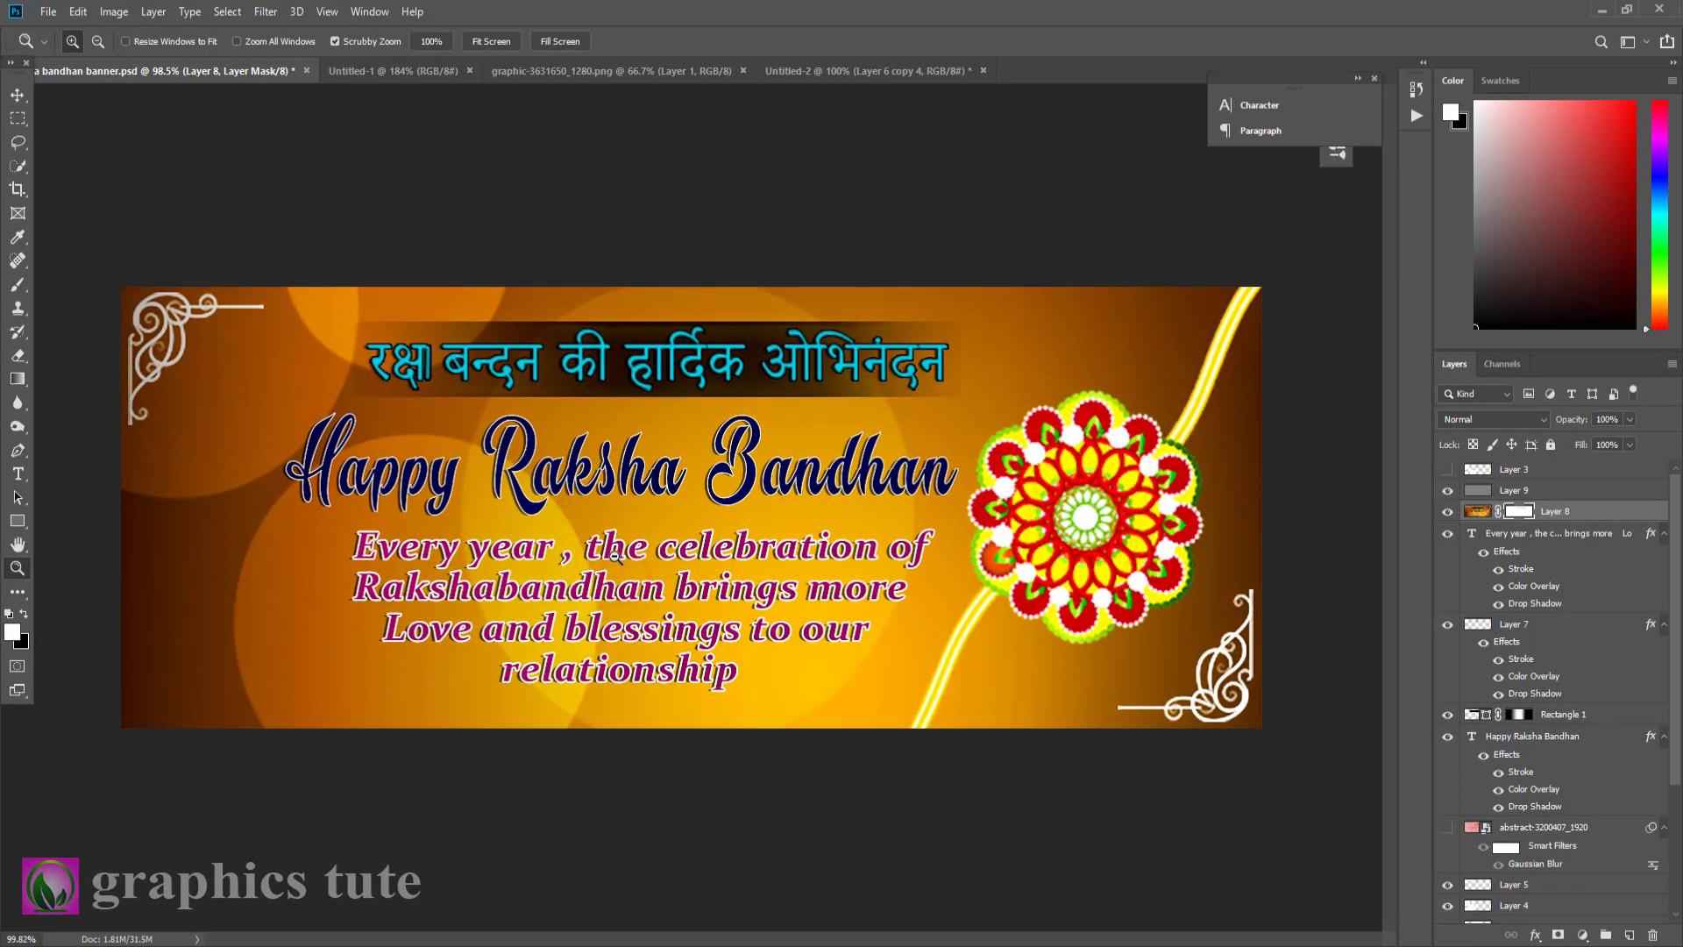
{"action": "left_click", "coordinate": [443, 70]}
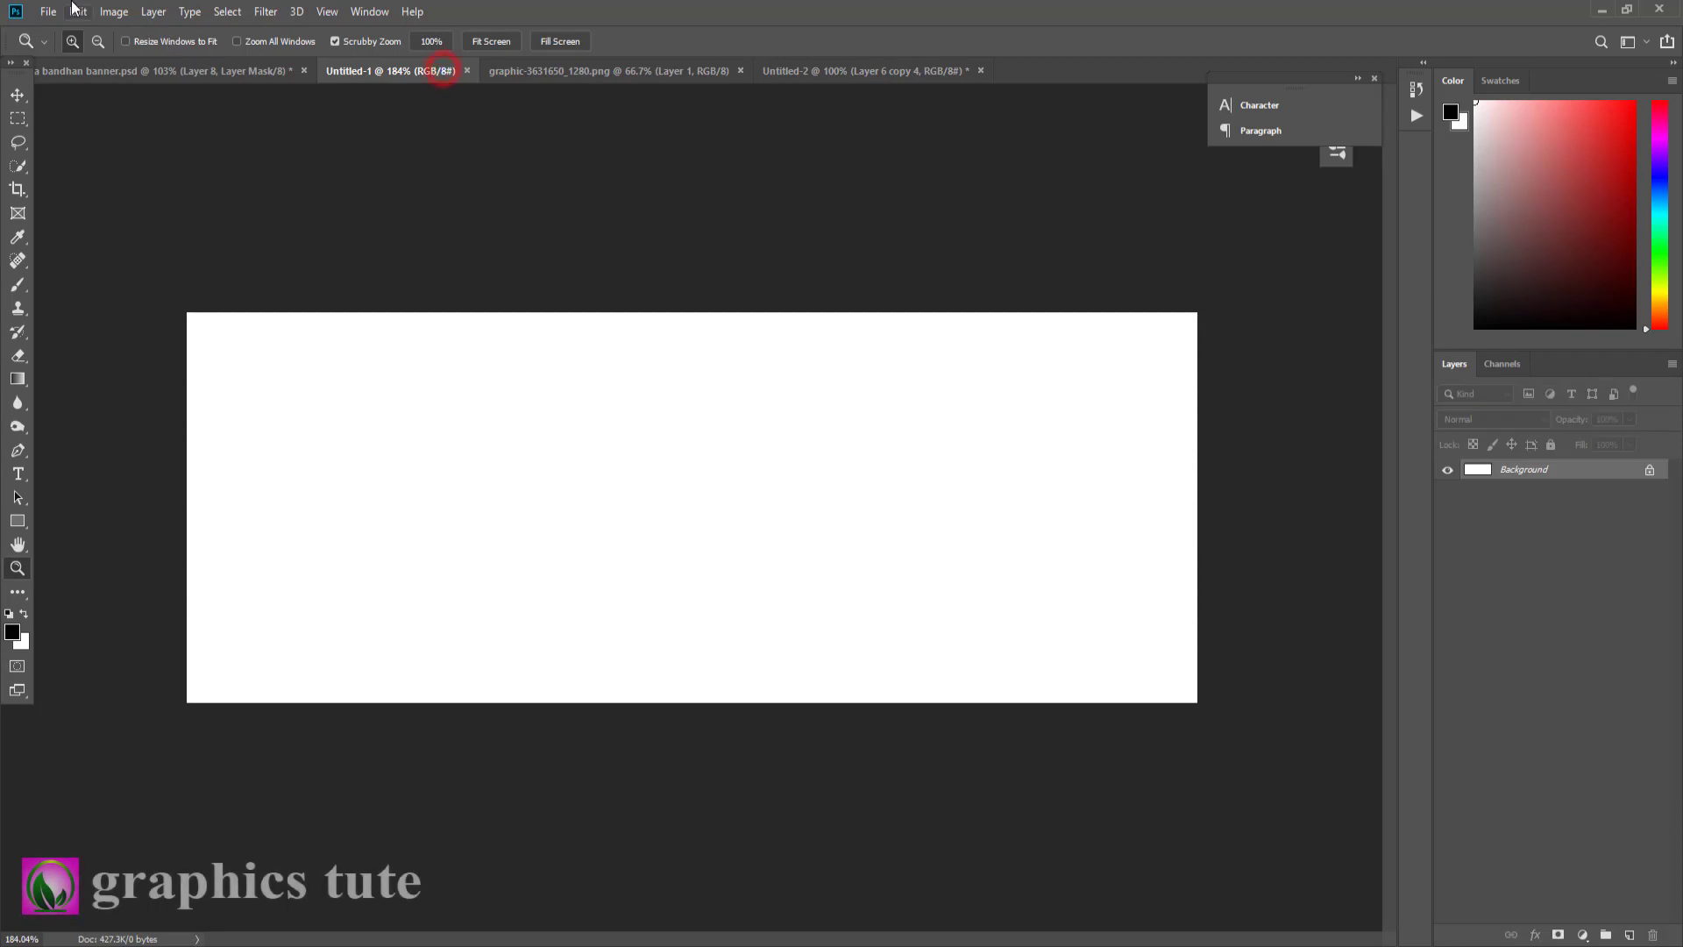
{"action": "left_click", "coordinate": [114, 11]}
{"action": "left_click", "coordinate": [152, 154]}
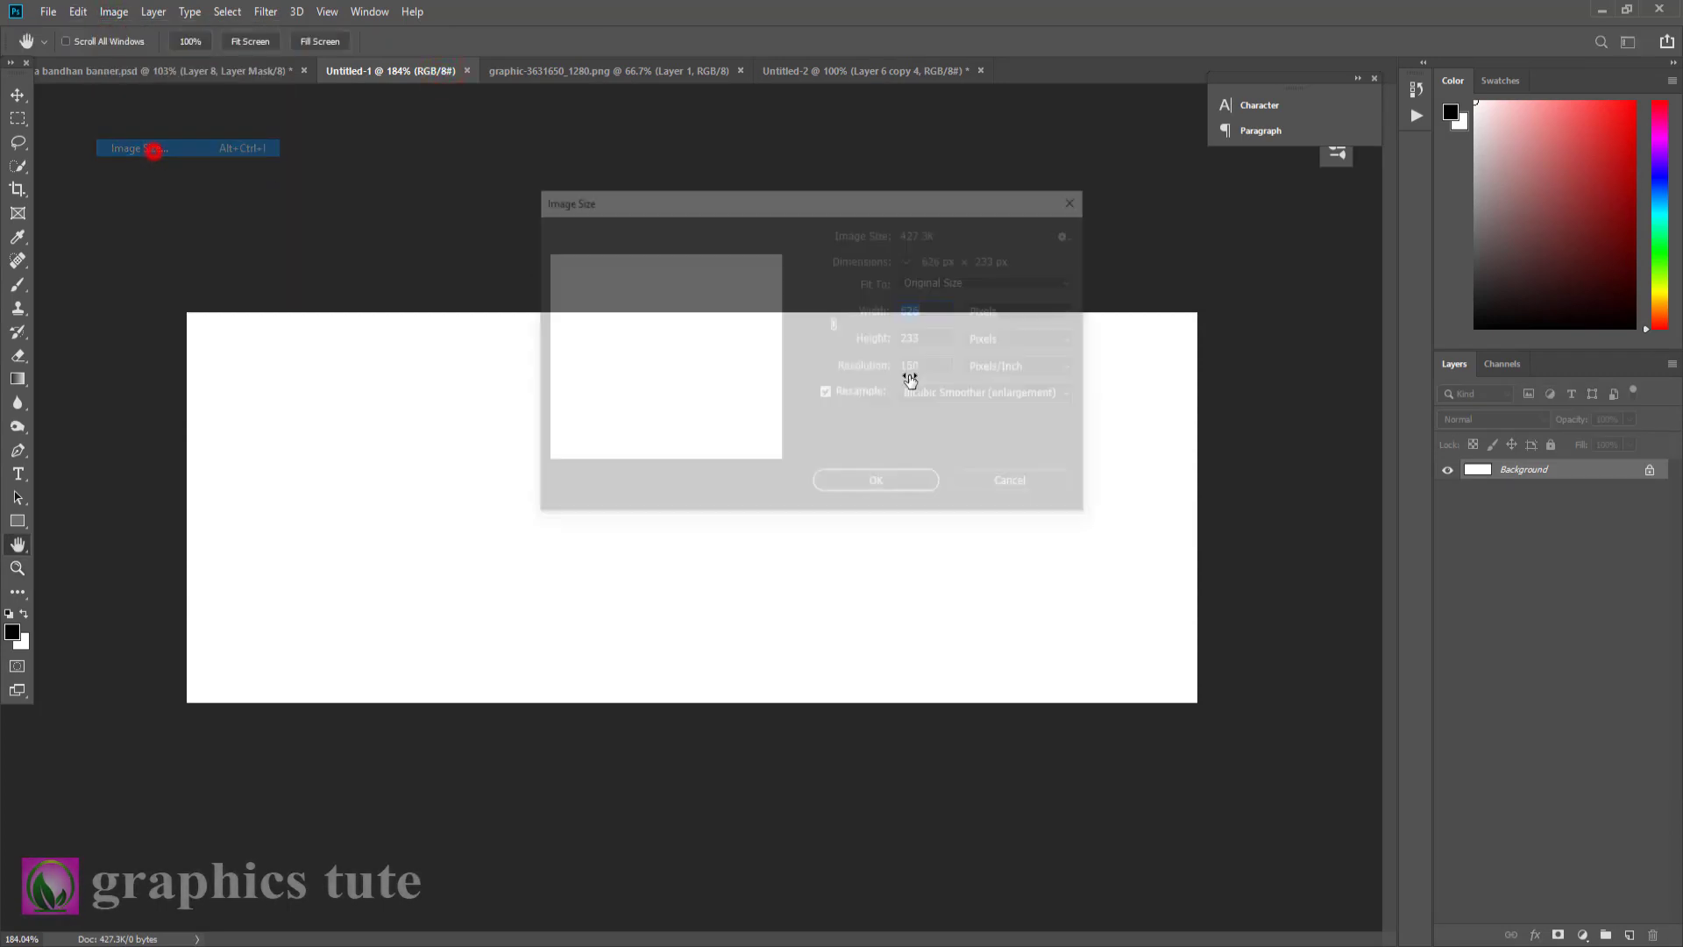
{"action": "left_click", "coordinate": [943, 311]}
{"action": "left_click", "coordinate": [931, 339]}
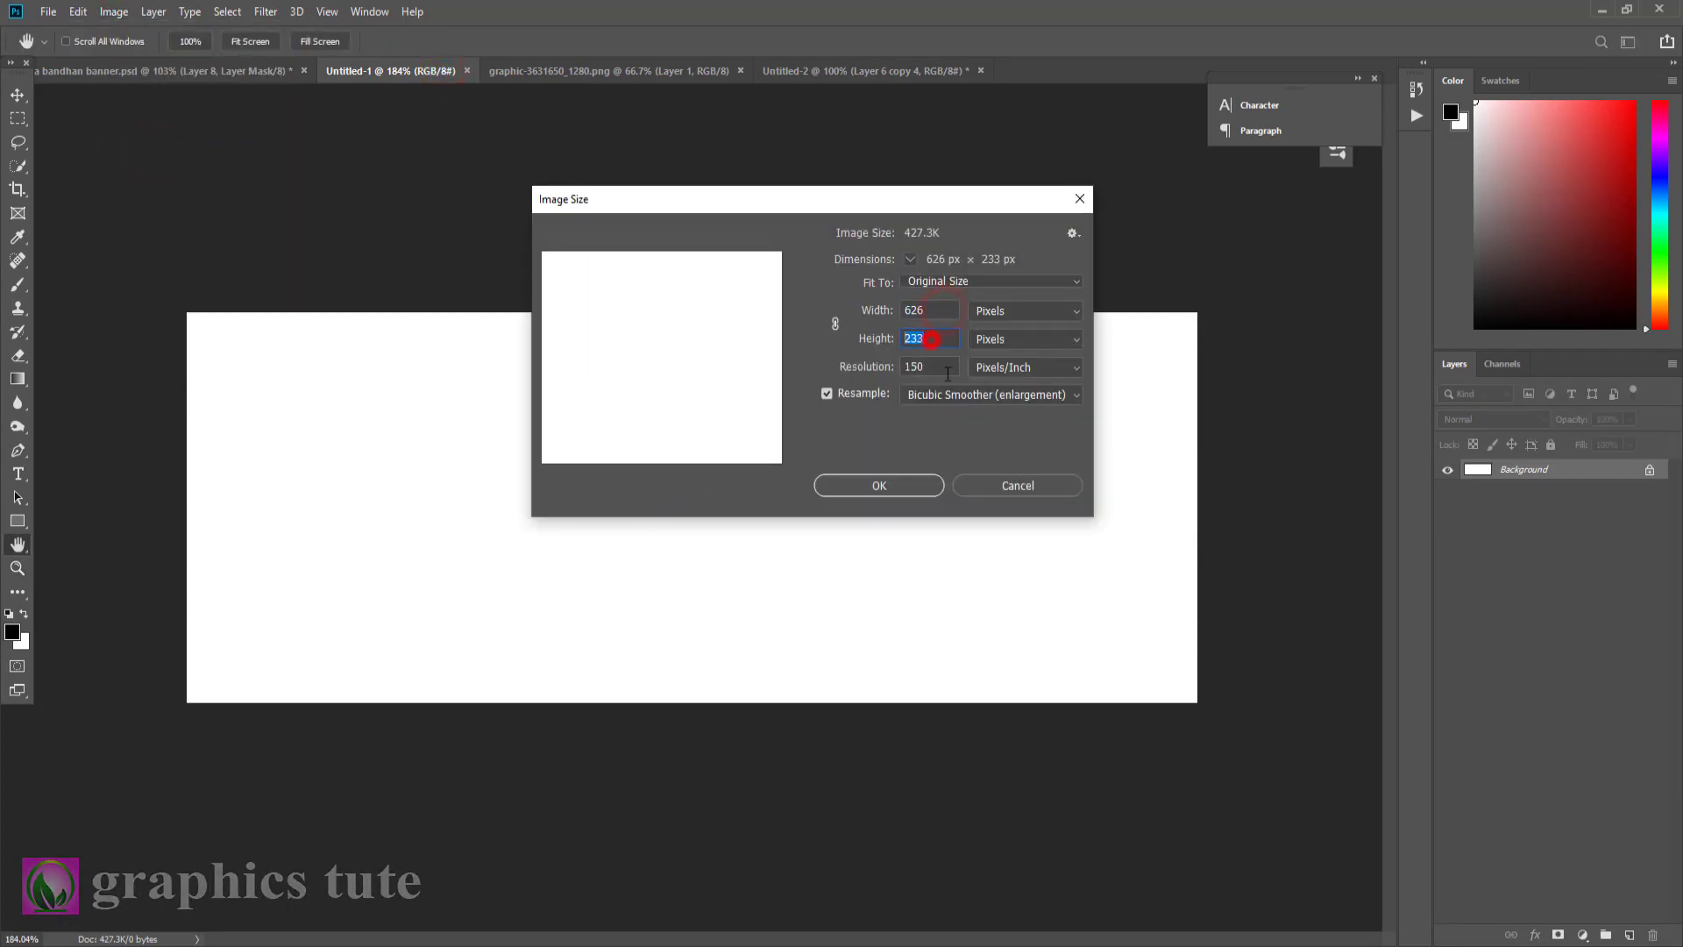
{"action": "left_click", "coordinate": [877, 485]}
- Add a Gradient Fill layer starting from the orange gradient preset
{"action": "key", "text": "z"}
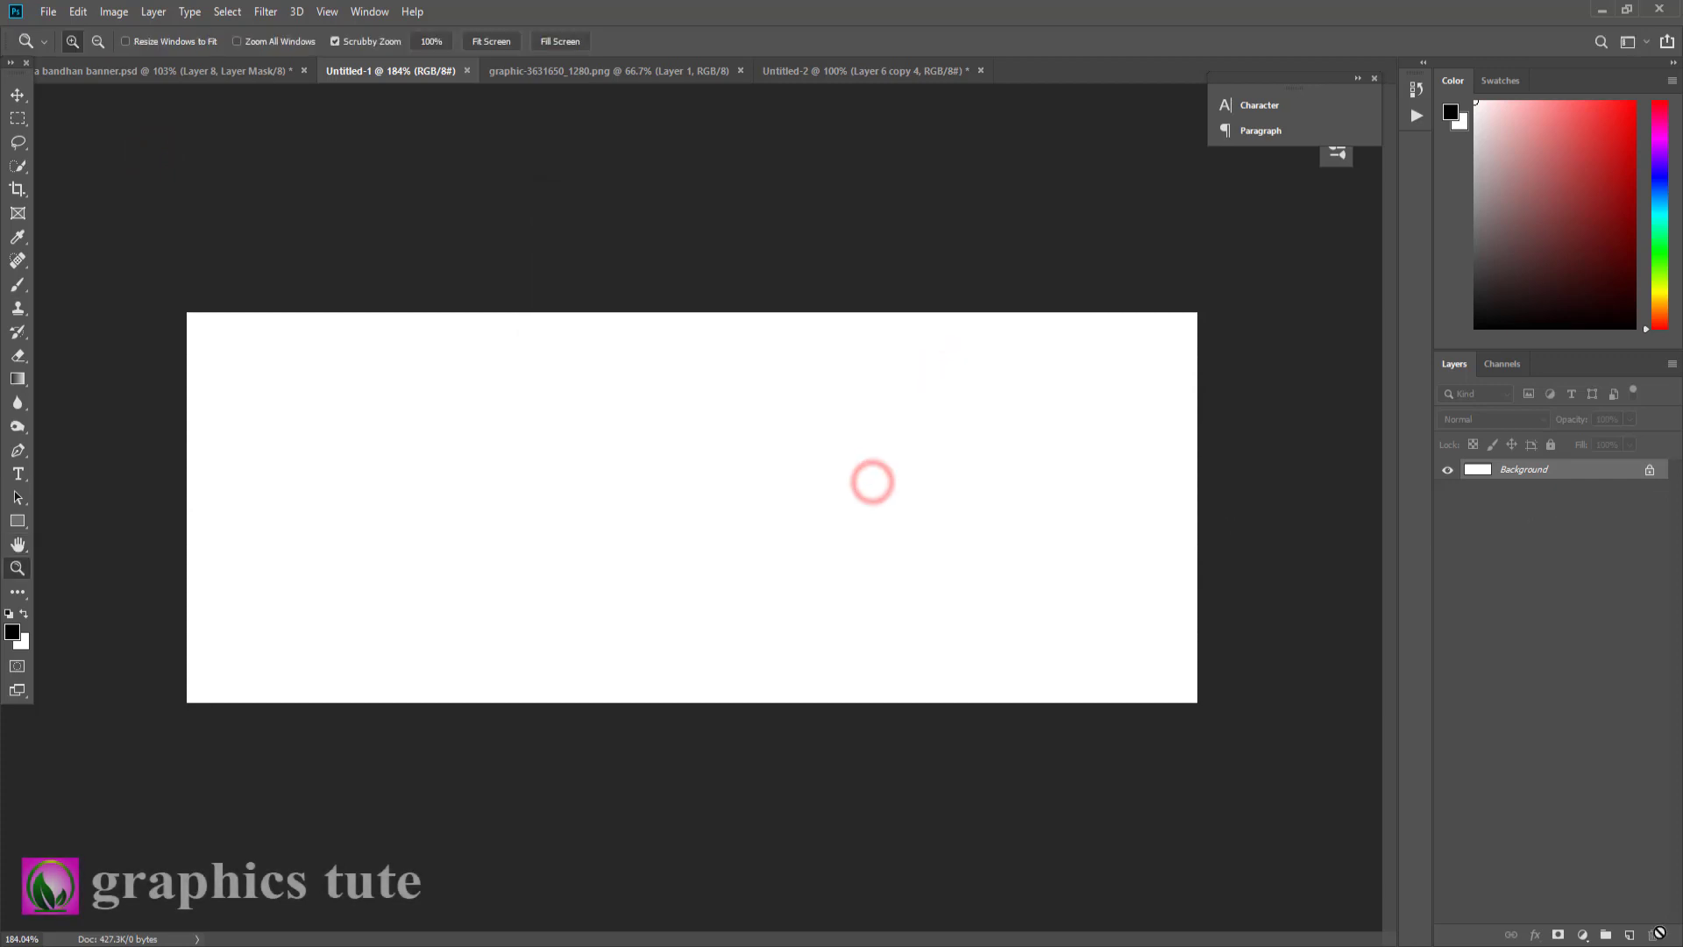
{"action": "left_click", "coordinate": [1582, 935]}
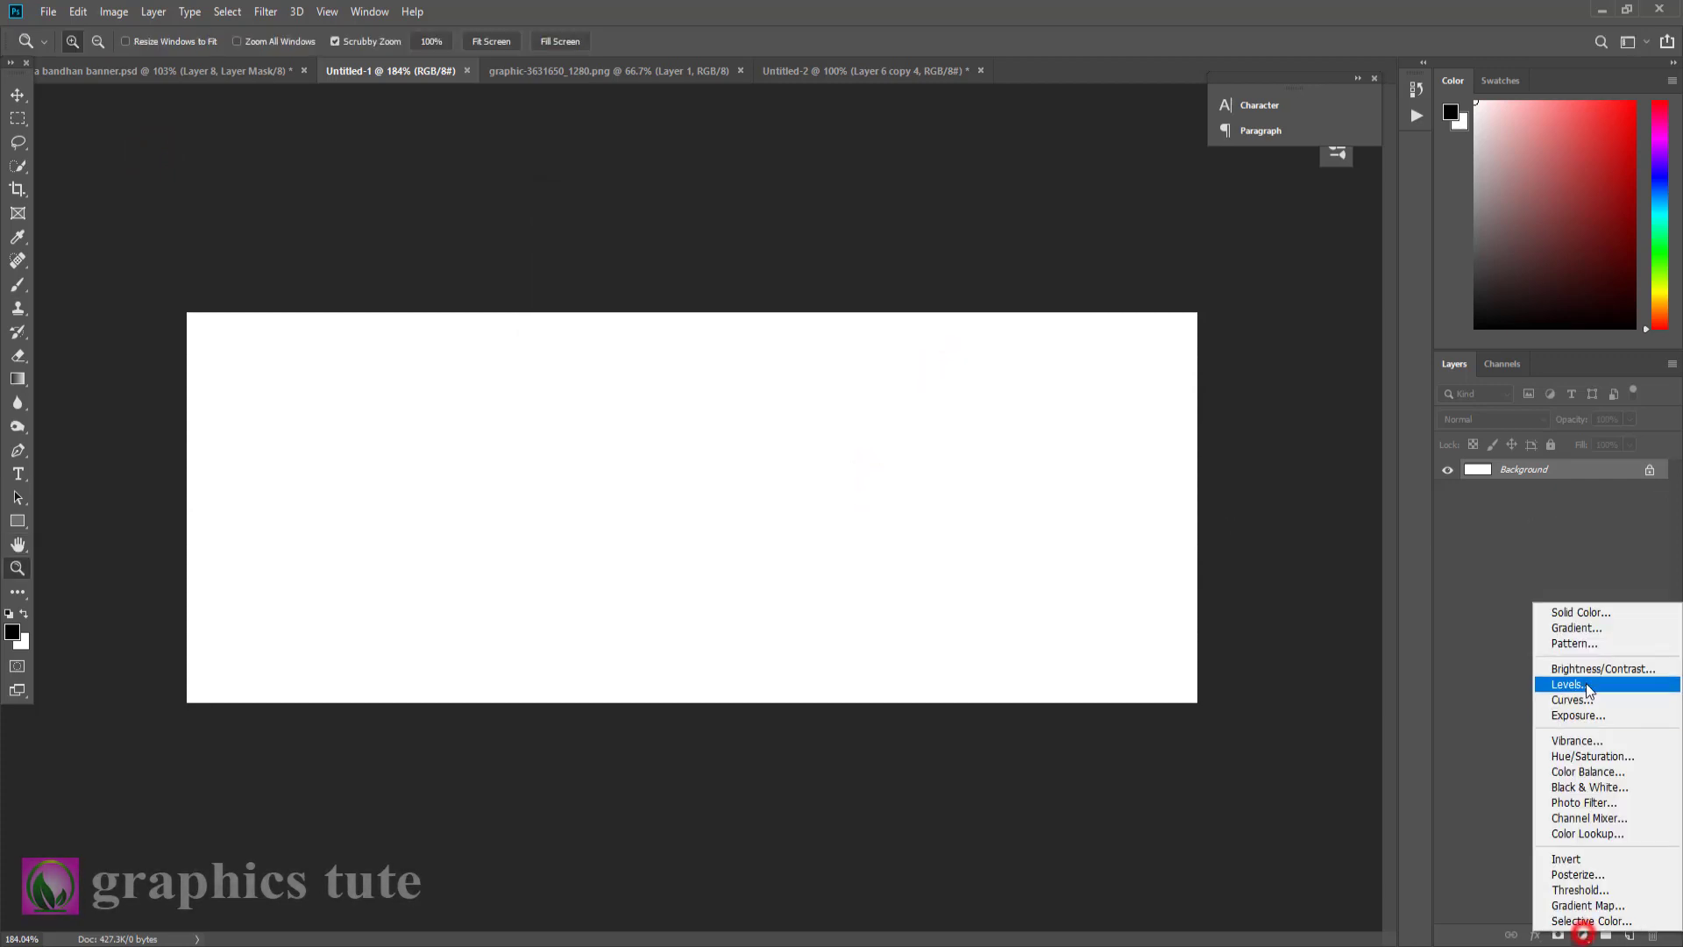
{"action": "left_click", "coordinate": [1595, 625]}
{"action": "left_click", "coordinate": [1345, 439]}
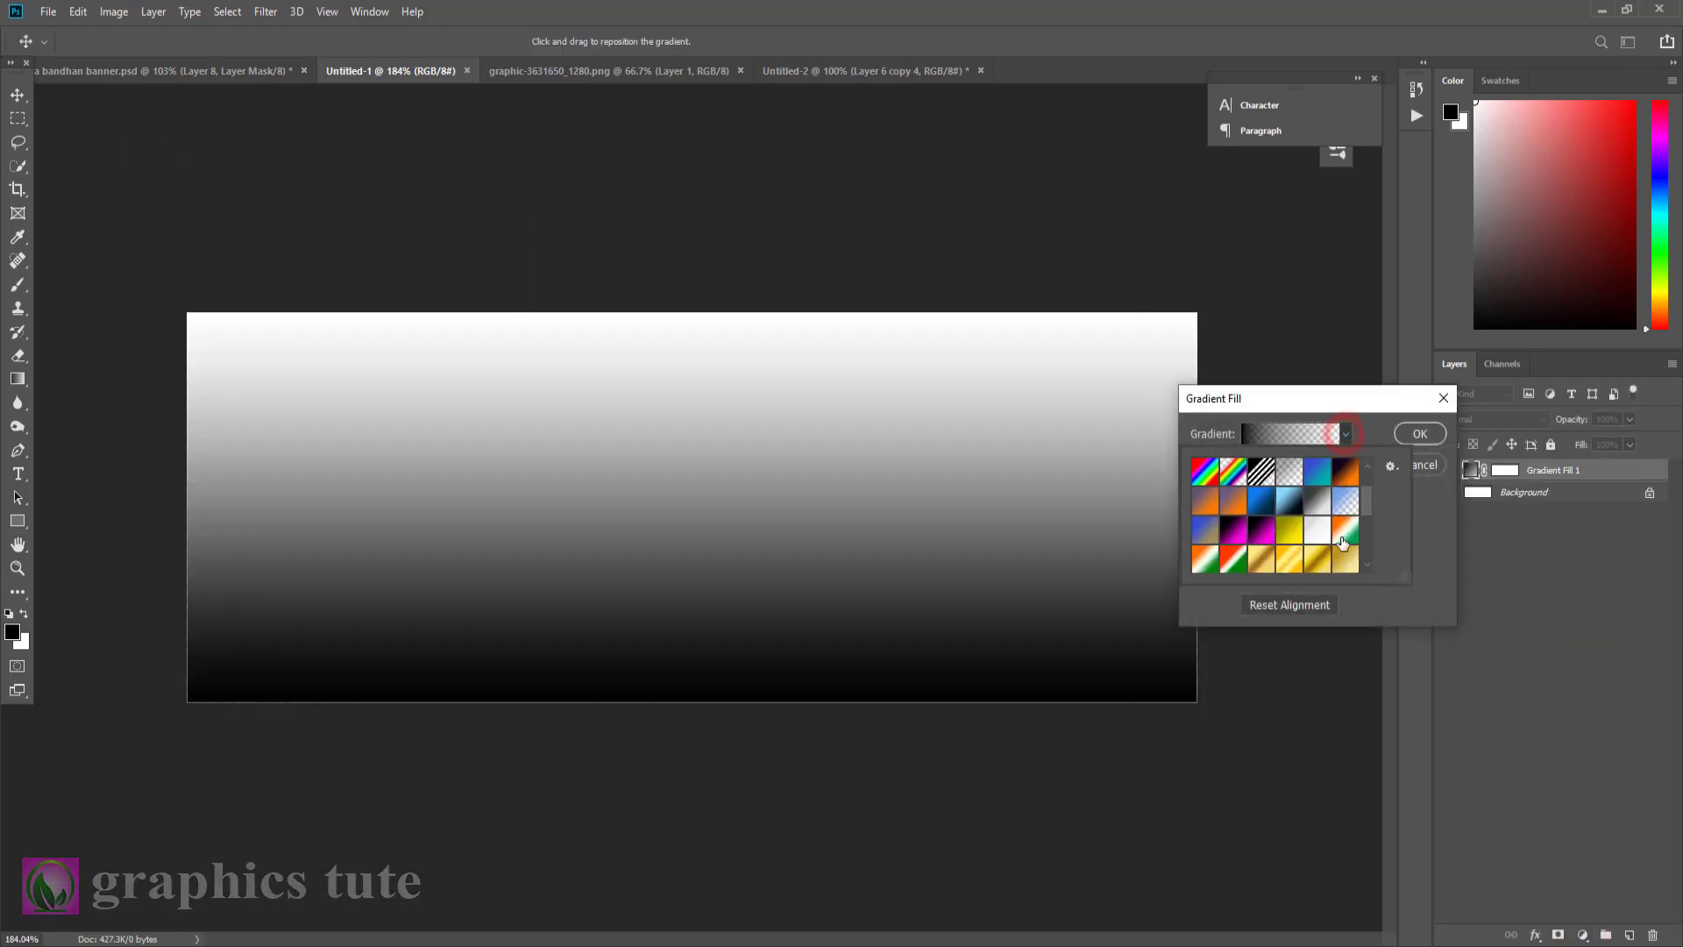
{"action": "left_click_drag", "start_coordinate": [1366, 508], "coordinate": [1369, 565]}
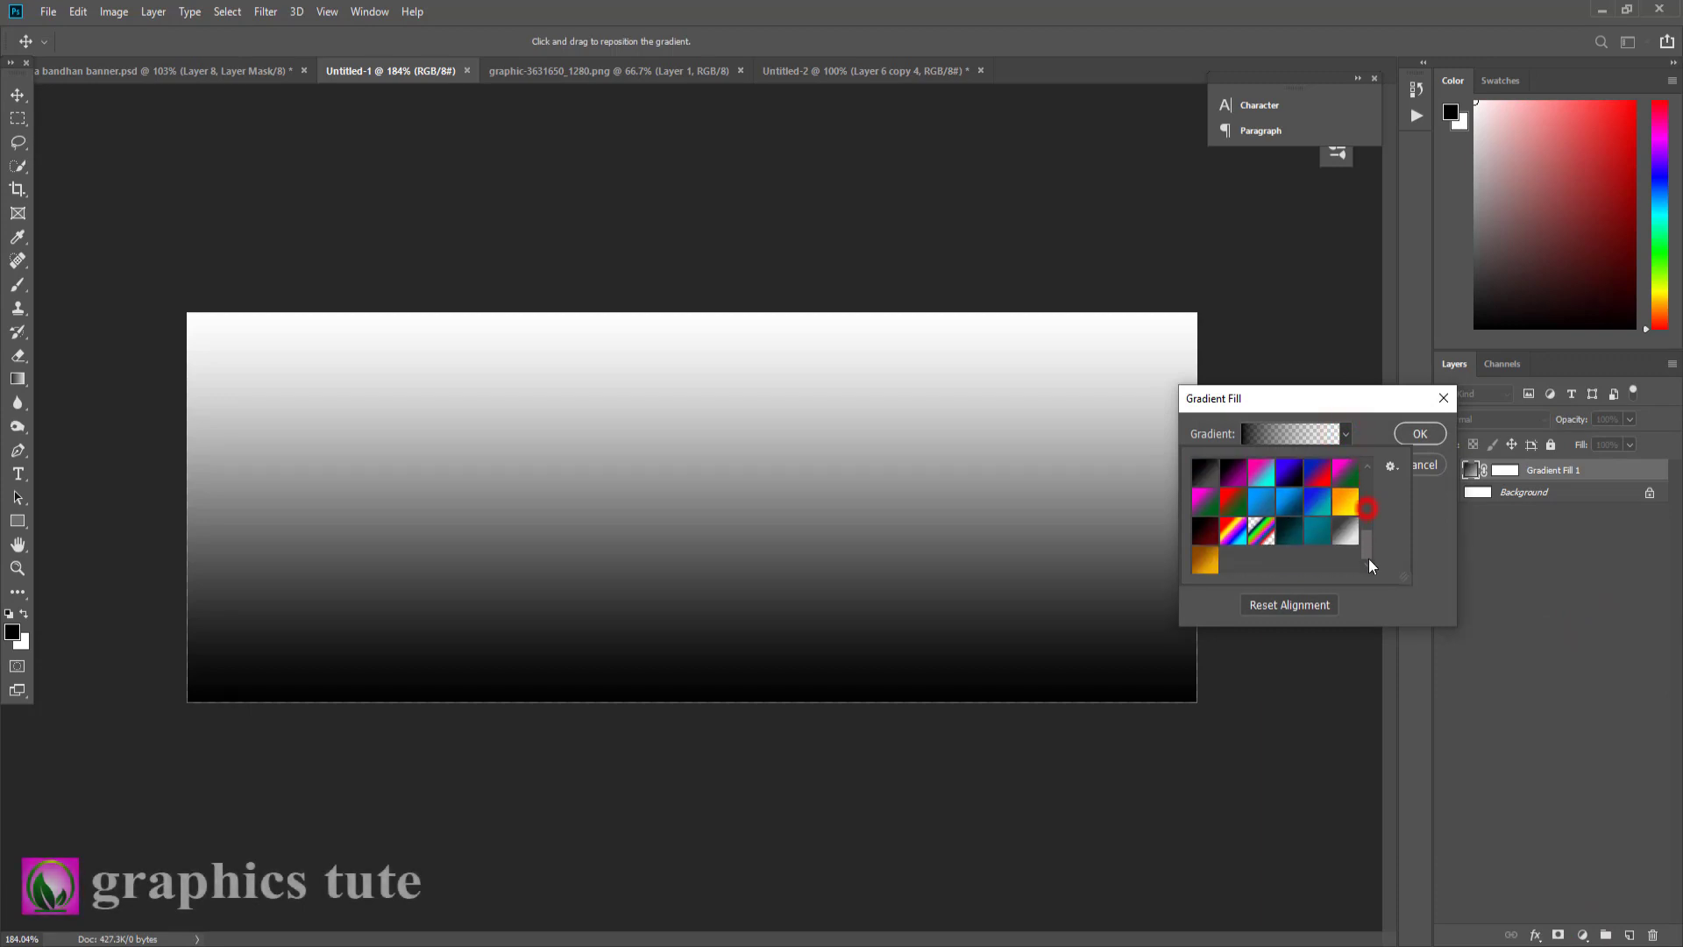
{"action": "left_click", "coordinate": [1207, 561]}
{"action": "left_click", "coordinate": [1383, 439]}
- Edit the gradient stops to run from brown-orange to yellow
{"action": "left_click", "coordinate": [1278, 436]}
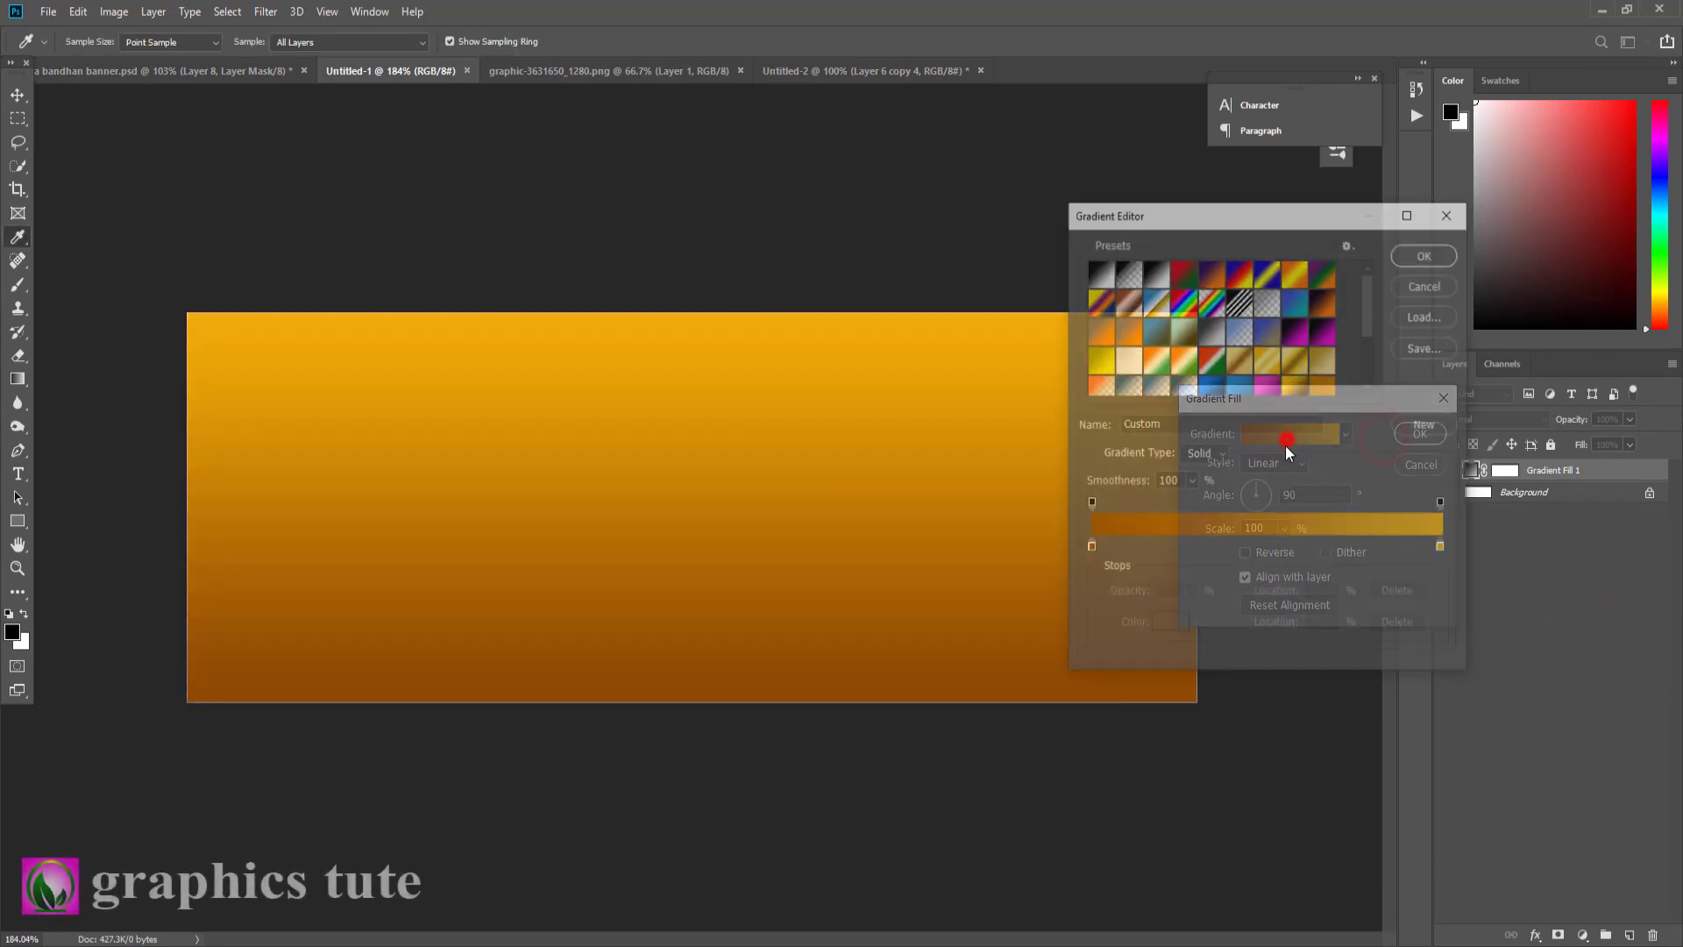
{"action": "left_click", "coordinate": [1090, 549]}
{"action": "left_click", "coordinate": [1163, 635]}
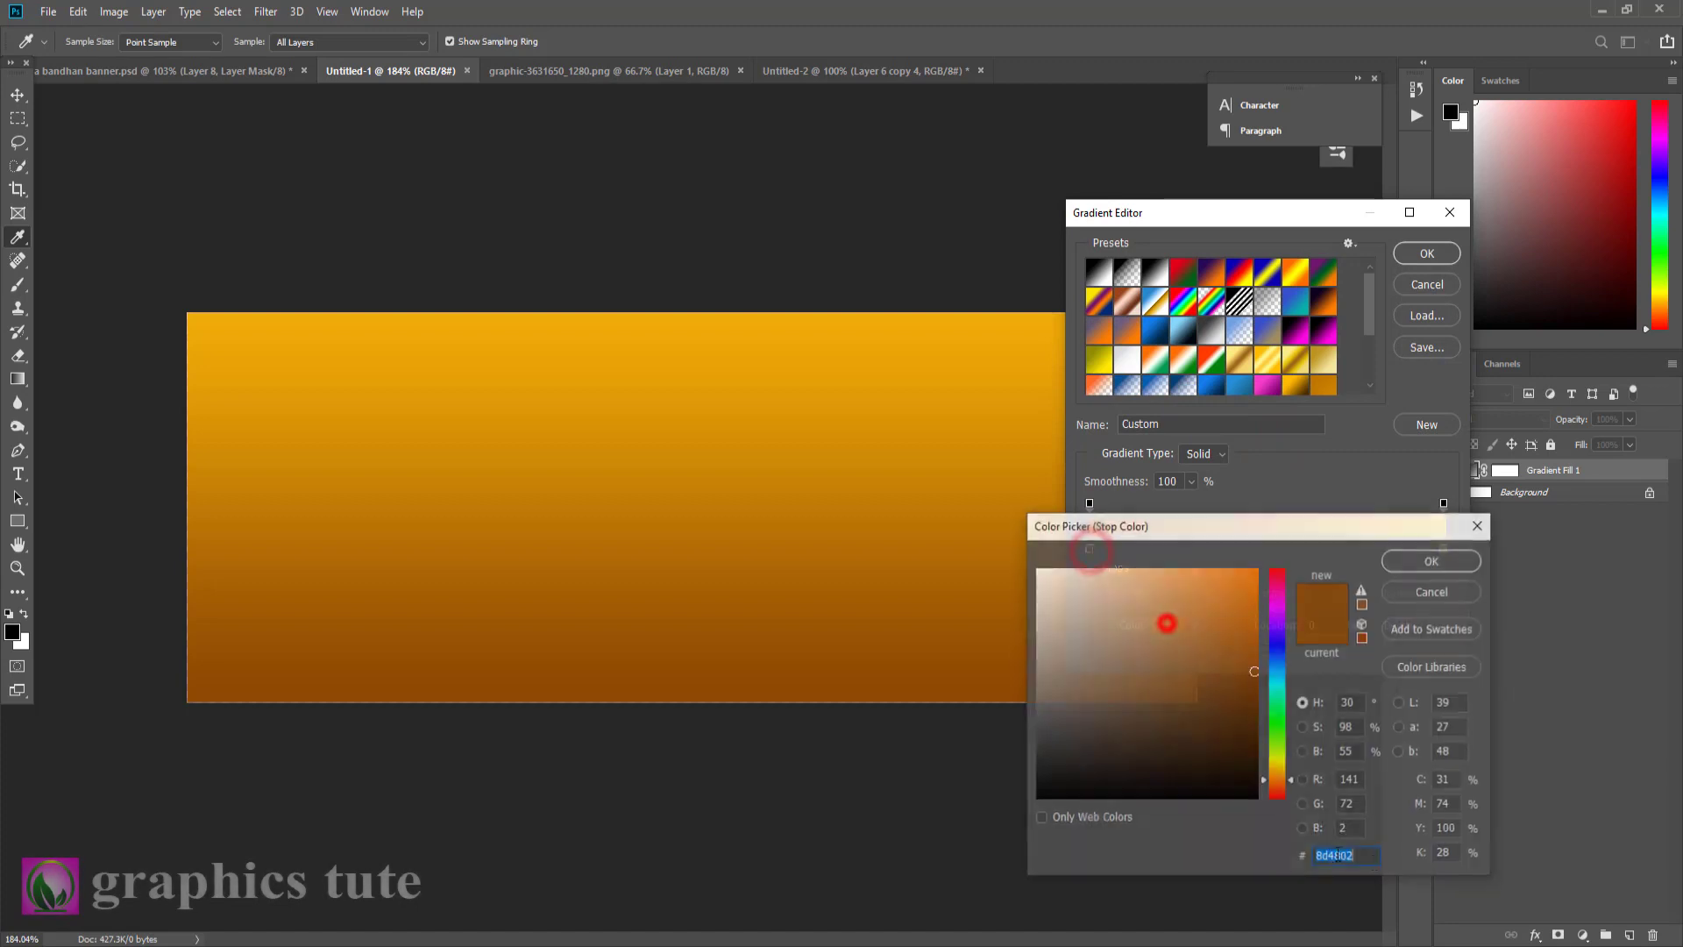
{"action": "left_click", "coordinate": [1431, 559]}
{"action": "left_click", "coordinate": [1444, 549]}
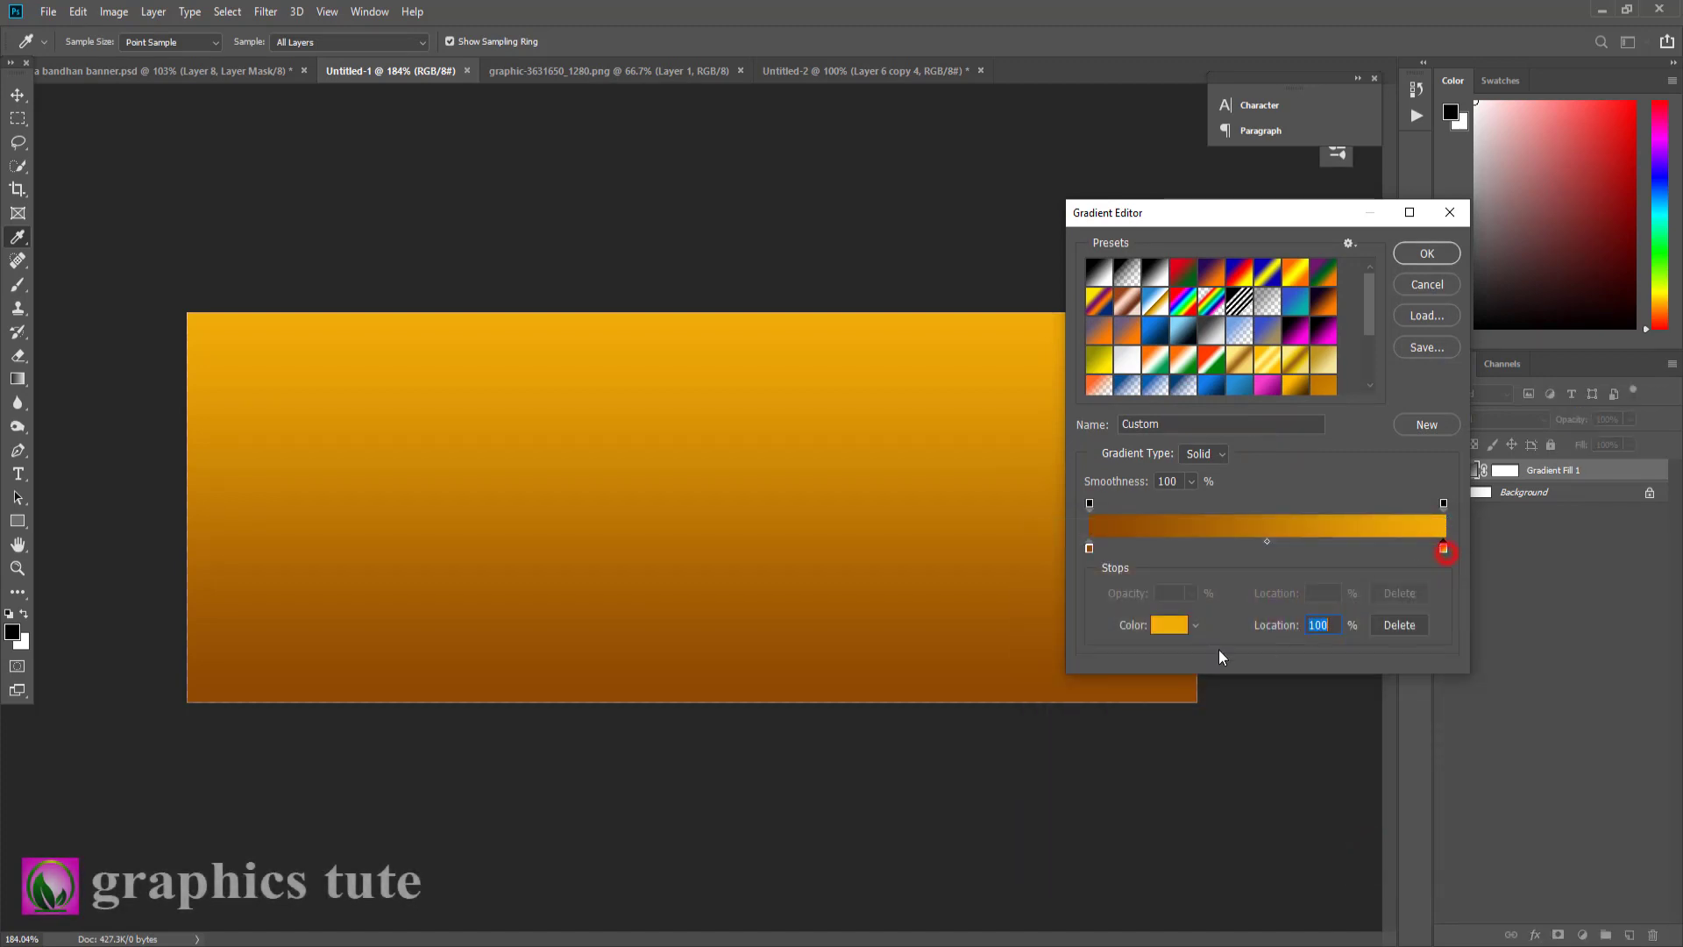
{"action": "left_click", "coordinate": [1169, 624]}
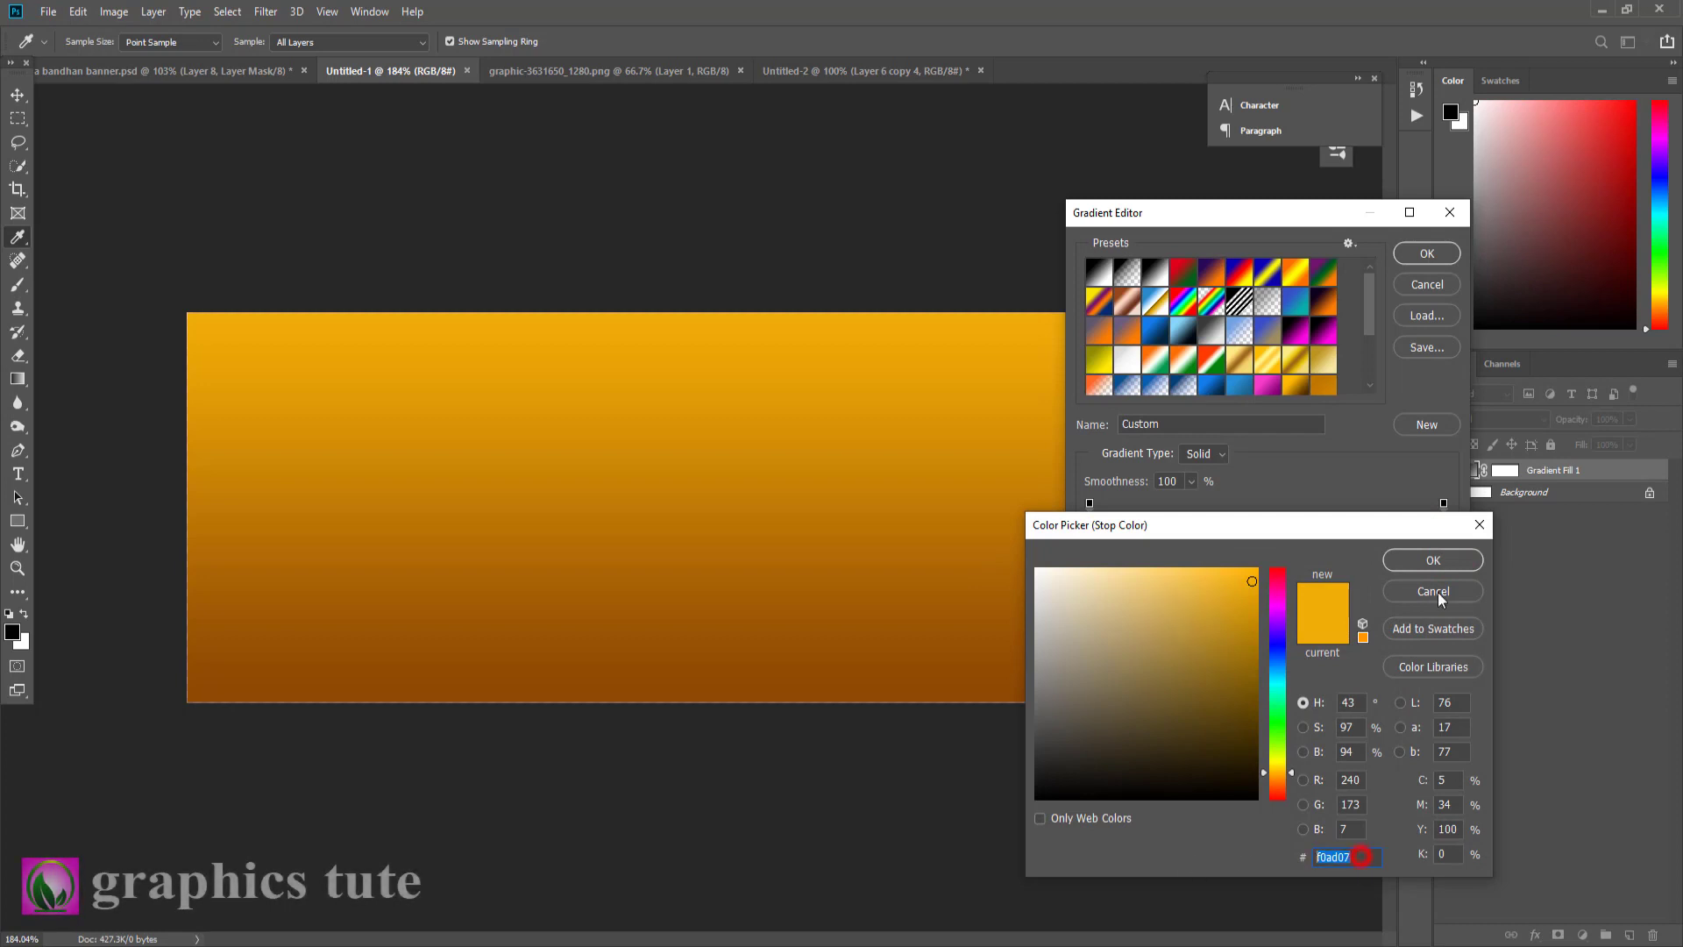
{"action": "left_click", "coordinate": [1434, 561]}
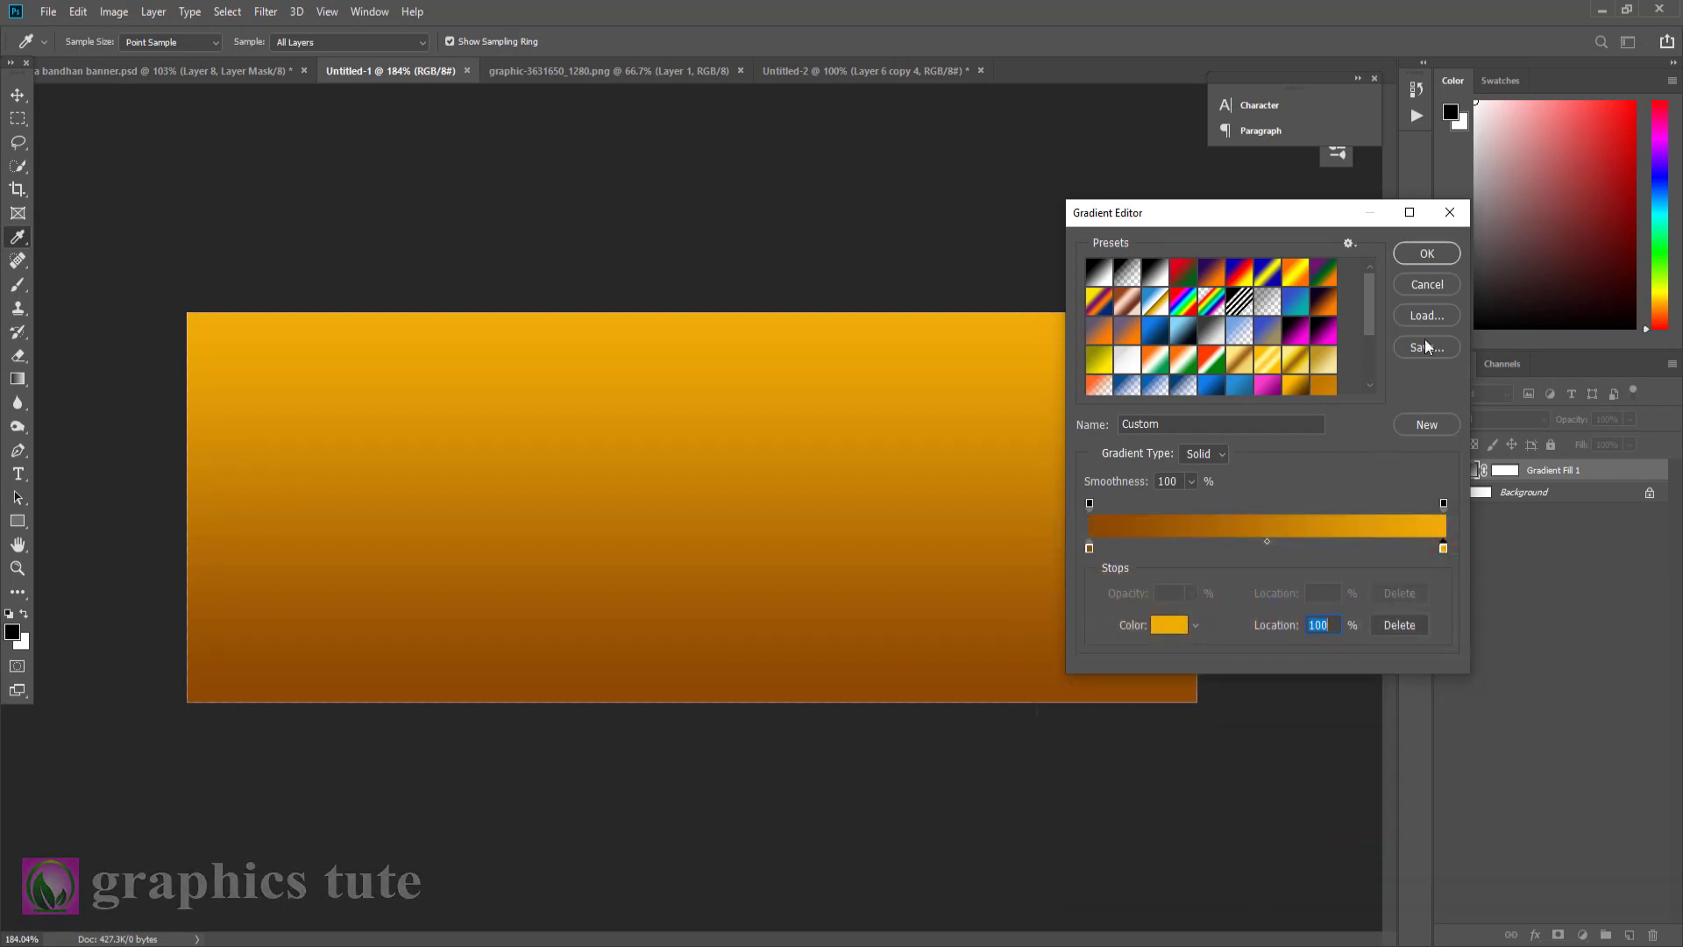
{"action": "left_click", "coordinate": [1434, 252]}
- Make the gradient Radial, reversed, at 232% scale with its centre moved down-right
{"action": "left_click", "coordinate": [1273, 463]}
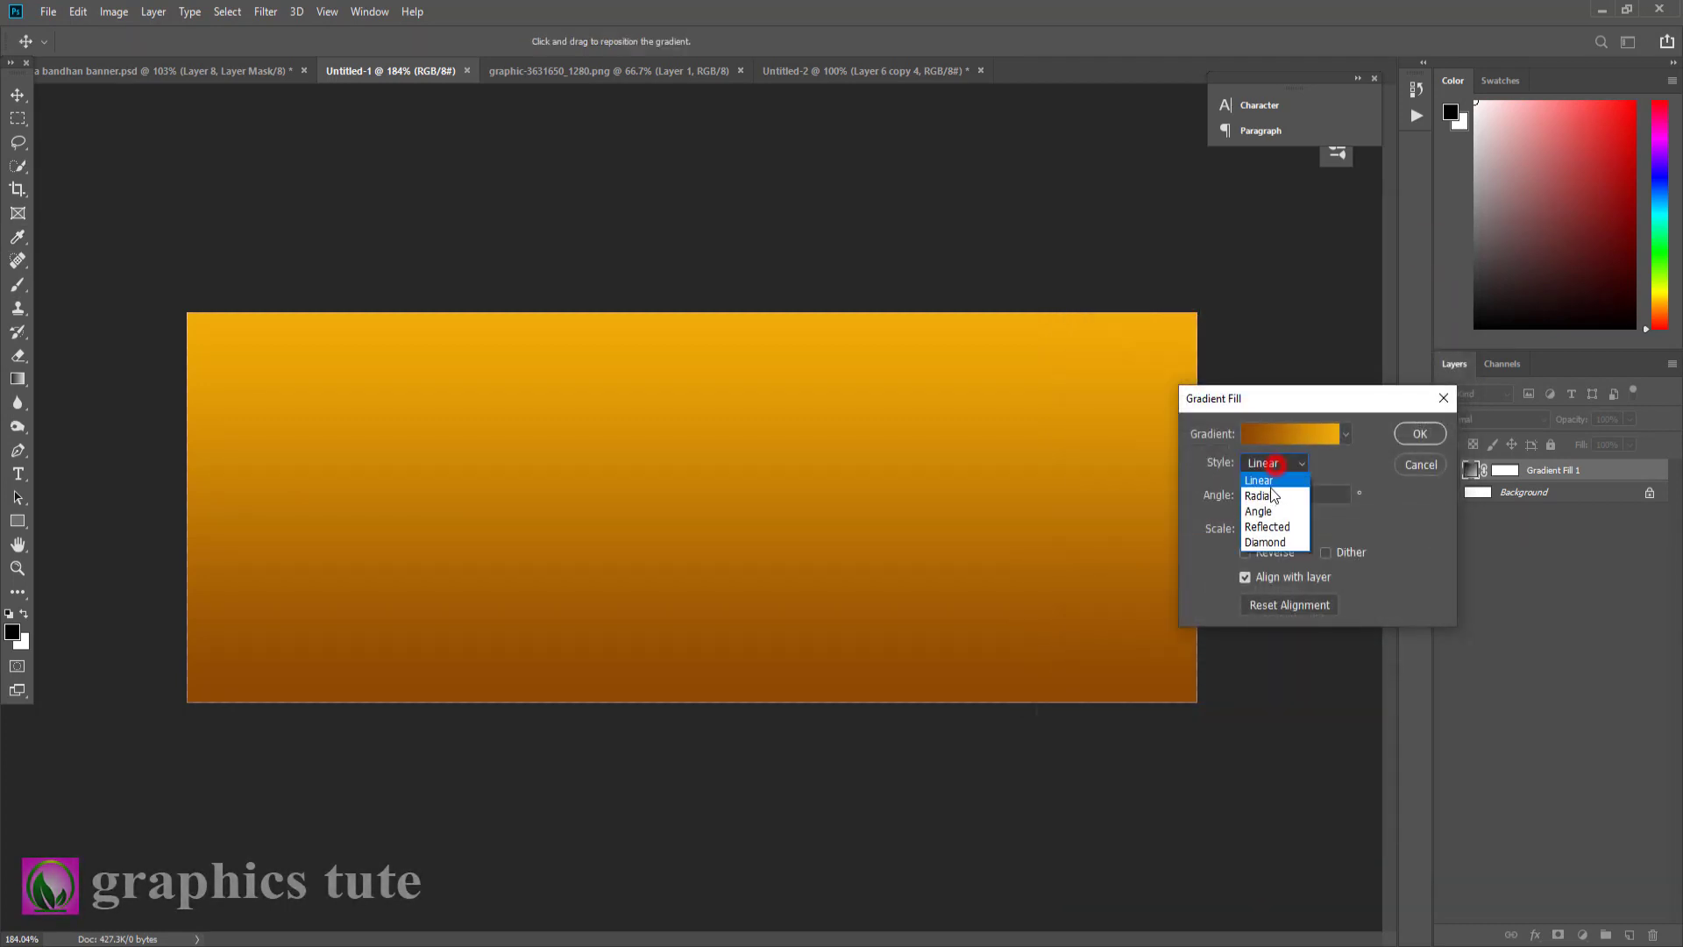
{"action": "left_click", "coordinate": [1245, 553]}
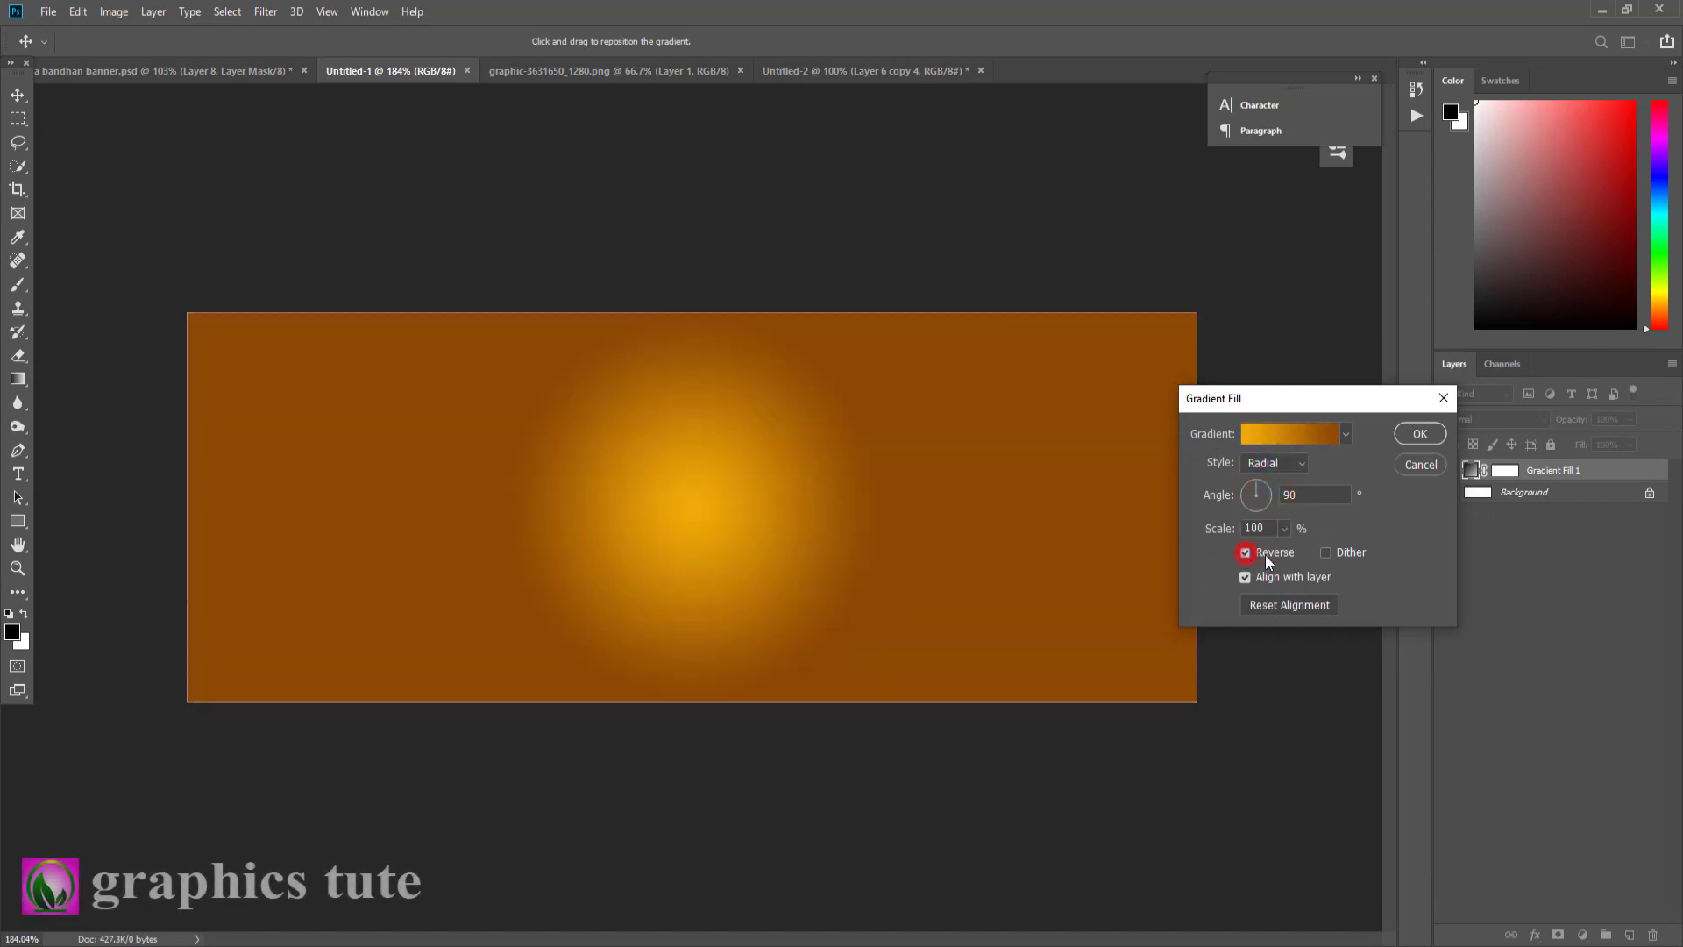
{"action": "left_click", "coordinate": [1283, 528]}
{"action": "left_click_drag", "start_coordinate": [1281, 550], "coordinate": [1293, 550]}
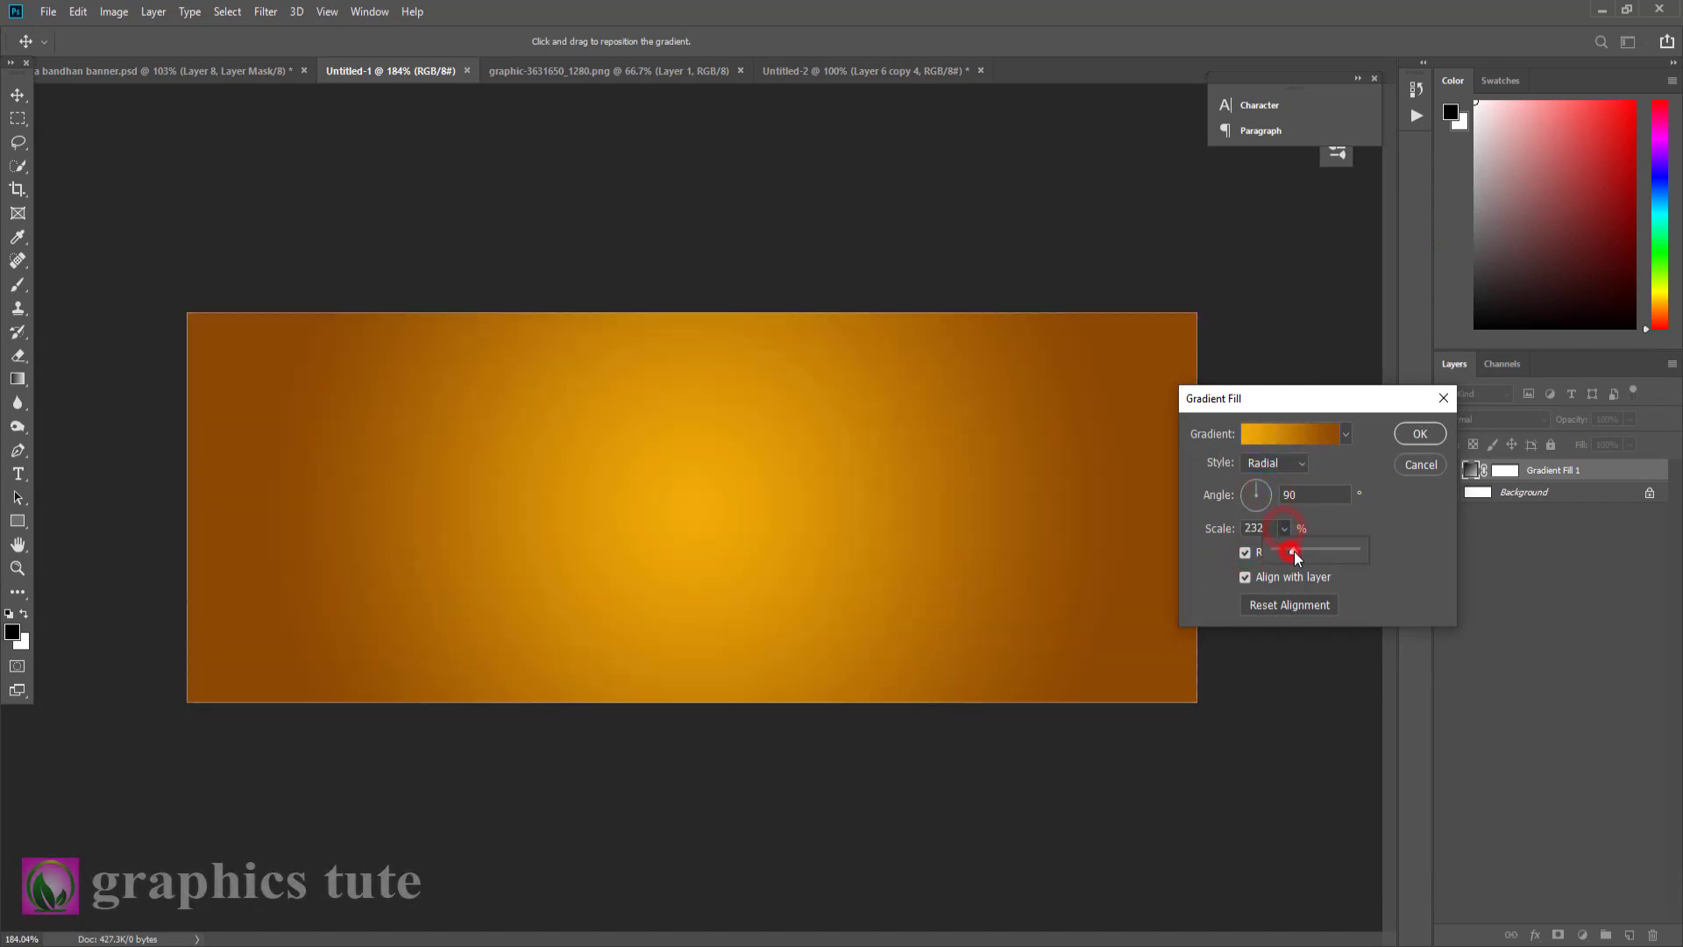
{"action": "left_click_drag", "start_coordinate": [770, 511], "coordinate": [843, 600]}
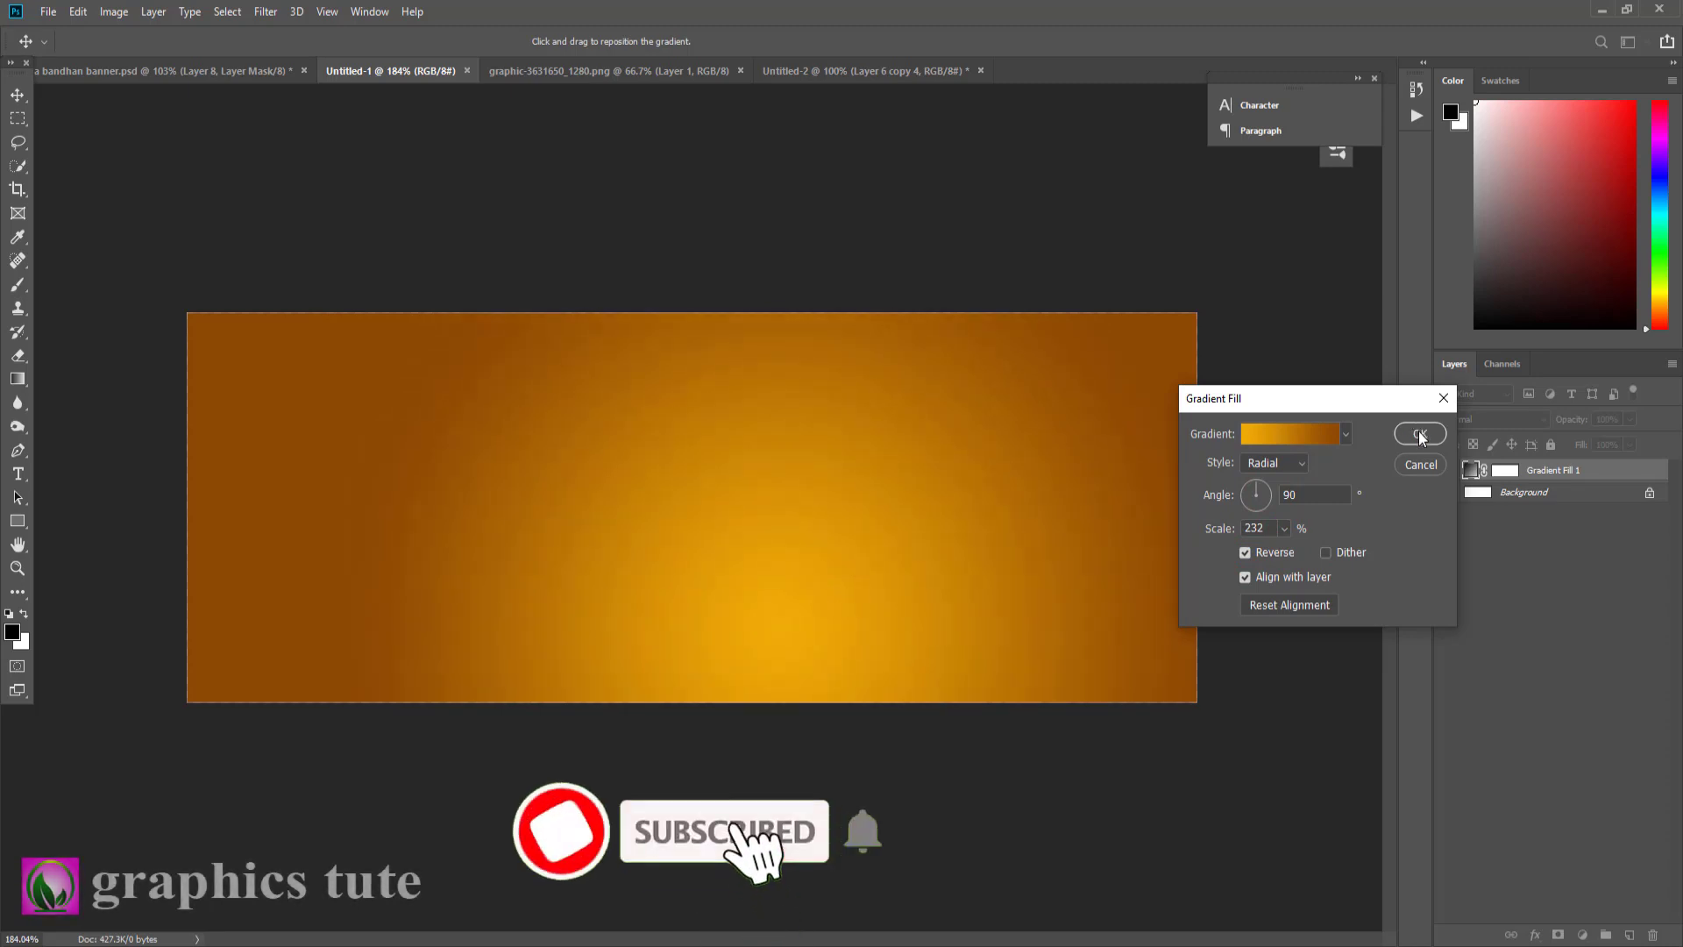
{"action": "left_click", "coordinate": [1419, 434]}
- On a new layer, paint a large white circle mid-canvas with a 250 px hard round brush
{"action": "left_click", "coordinate": [1630, 935]}
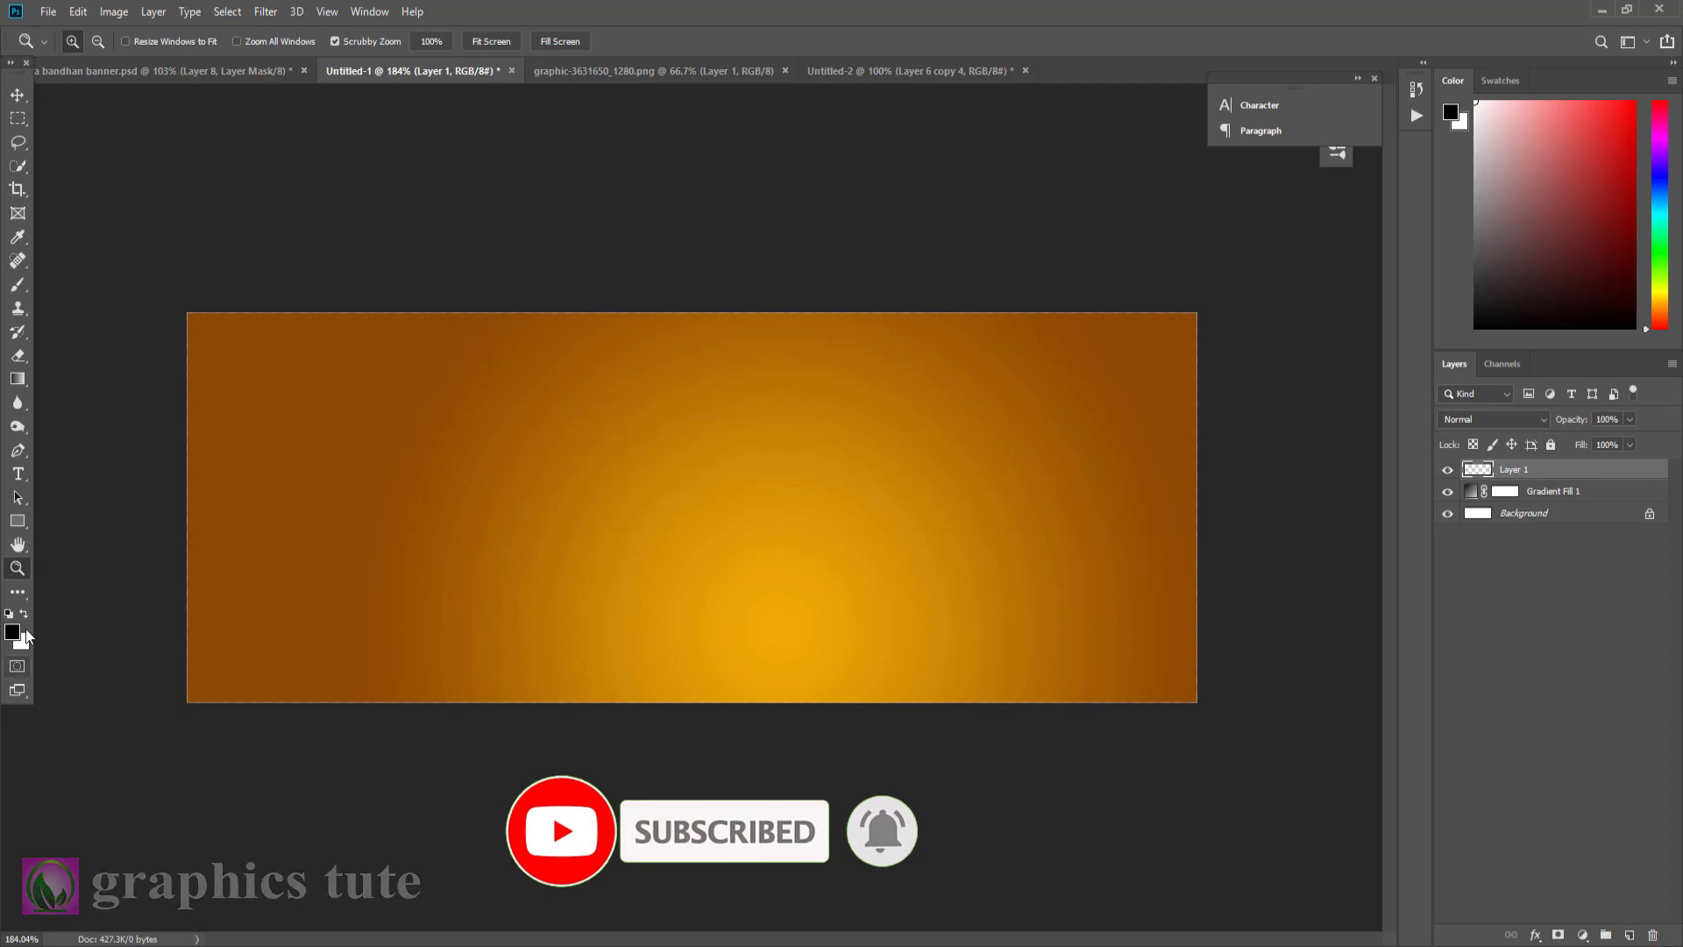
{"action": "left_click", "coordinate": [24, 614]}
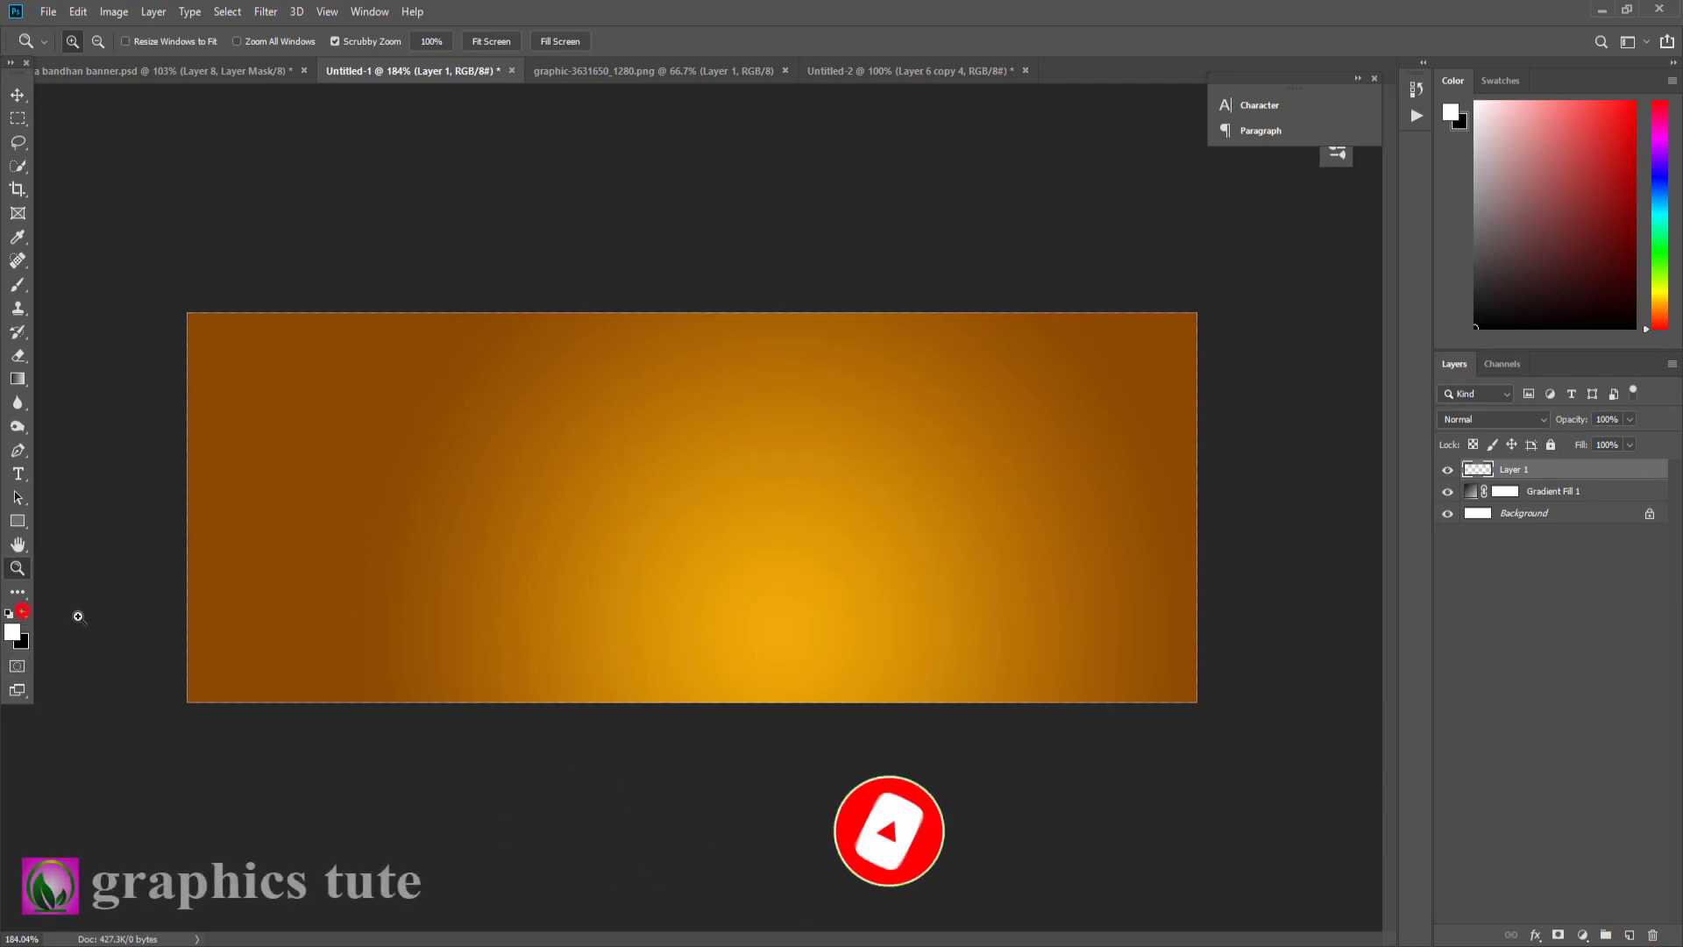
{"action": "left_click", "coordinate": [18, 285]}
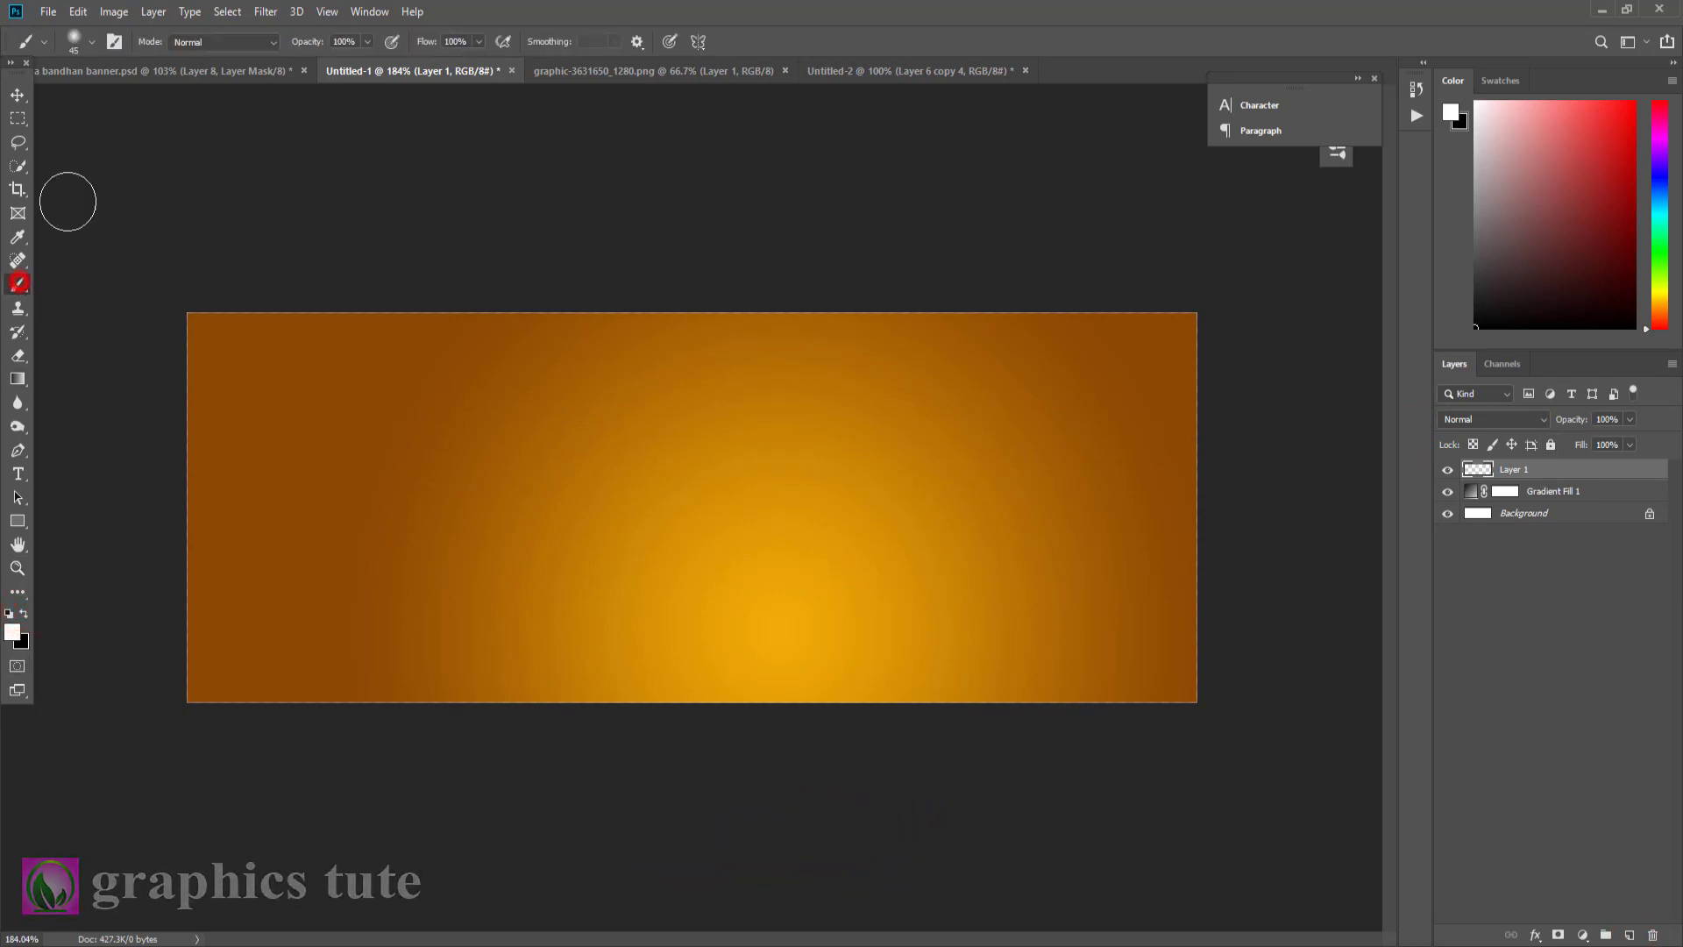
{"action": "left_click", "coordinate": [91, 41]}
{"action": "left_click", "coordinate": [66, 180]}
{"action": "left_click", "coordinate": [806, 42]}
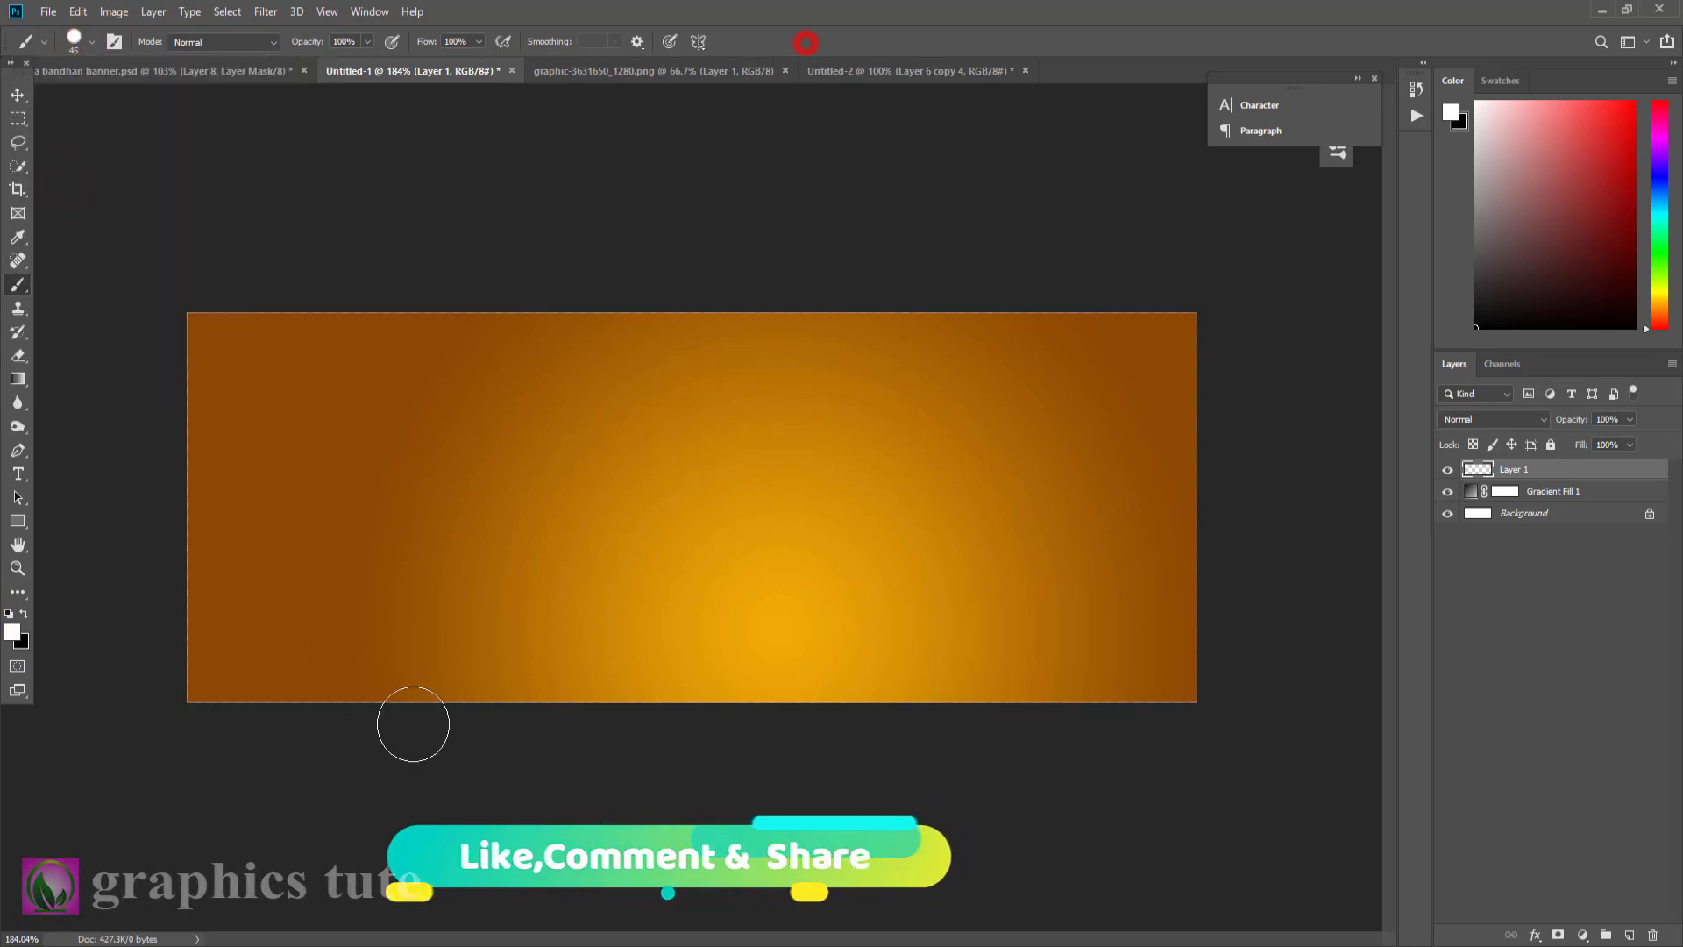
{"action": "key", "text": "bracketright"}
{"action": "key", "text": "bracketright"}
{"action": "key", "text": "bracketright"}
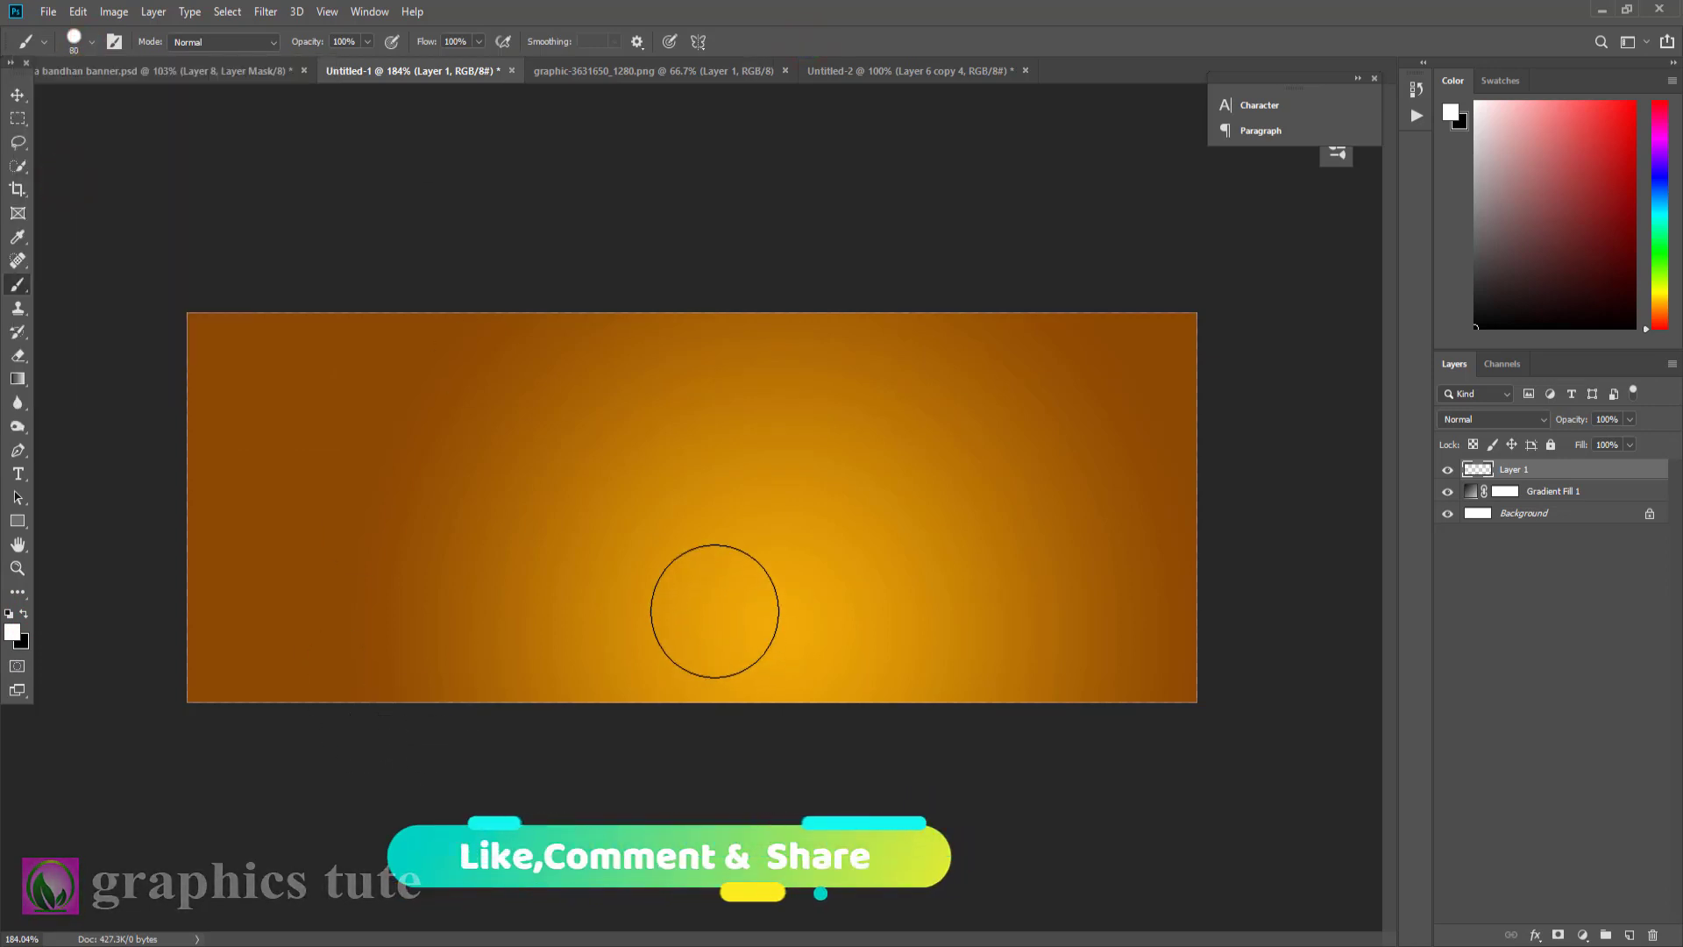
{"action": "key", "text": "bracketright"}
{"action": "key", "text": "bracketright"}
{"action": "key", "text": "bracketright"}
{"action": "key", "text": "bracketright"}
{"action": "key", "text": "bracketright"}
{"action": "key", "text": "bracketright"}
{"action": "key", "text": "bracketright"}
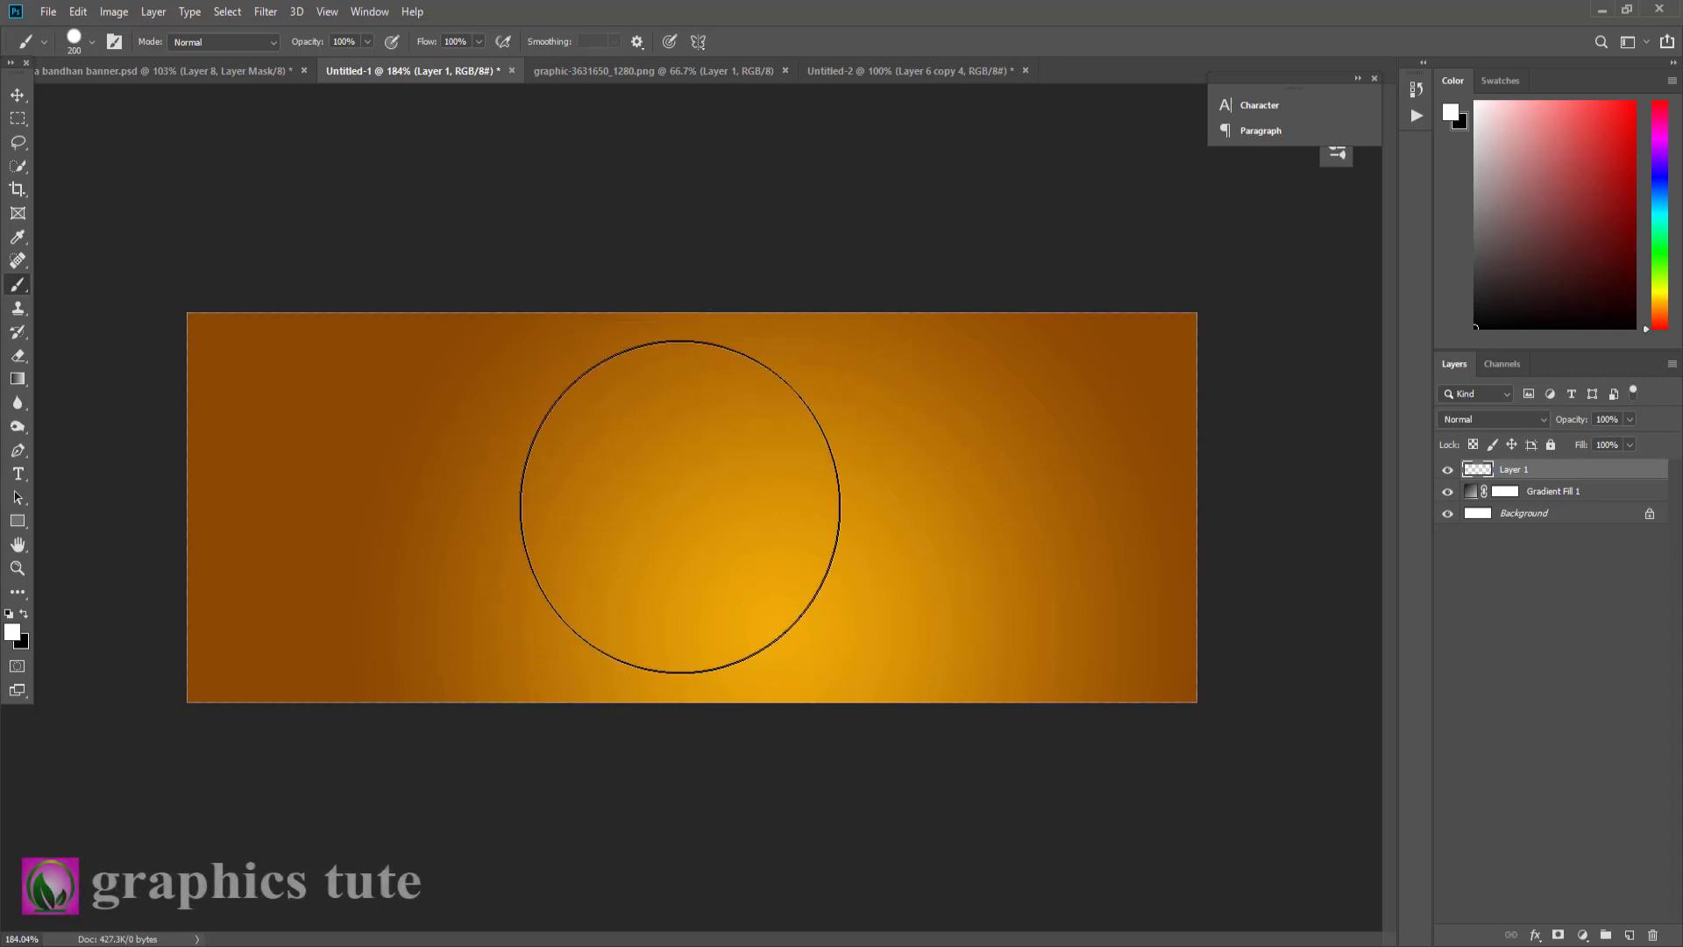
{"action": "left_click", "coordinate": [677, 506]}
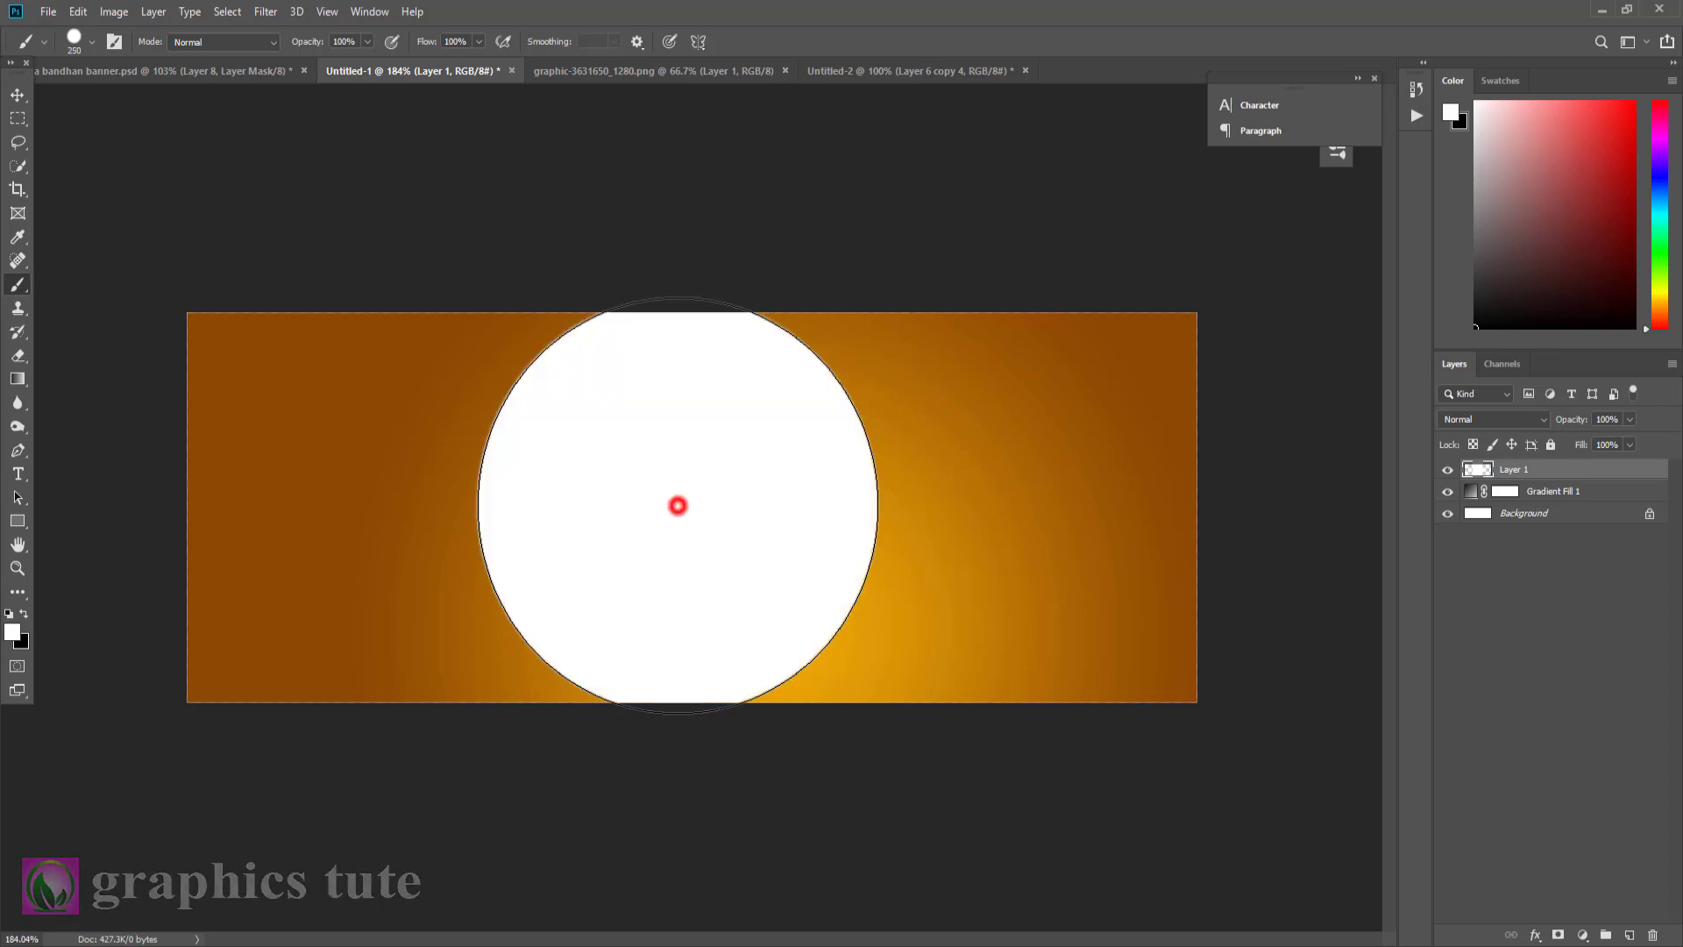
- Blend the circle layer as Overlay at much lower opacity, then add Layer 2
{"action": "left_click", "coordinate": [1504, 419]}
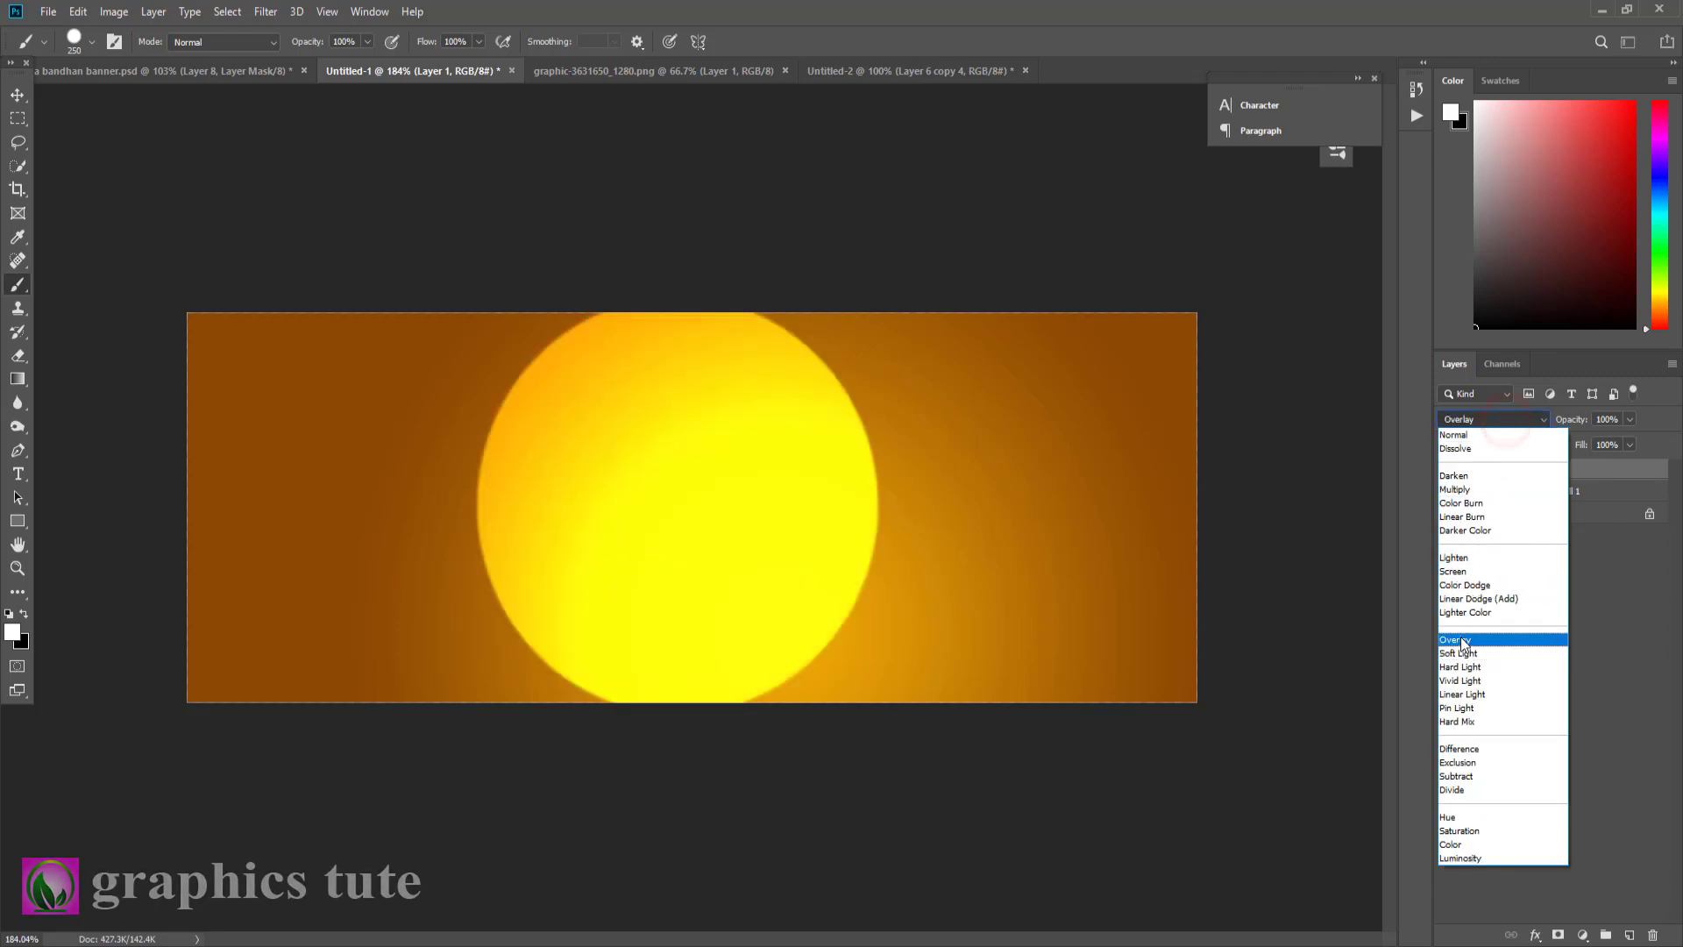
{"action": "left_click", "coordinate": [1460, 638]}
{"action": "left_click_drag", "start_coordinate": [1584, 422], "coordinate": [1506, 425]}
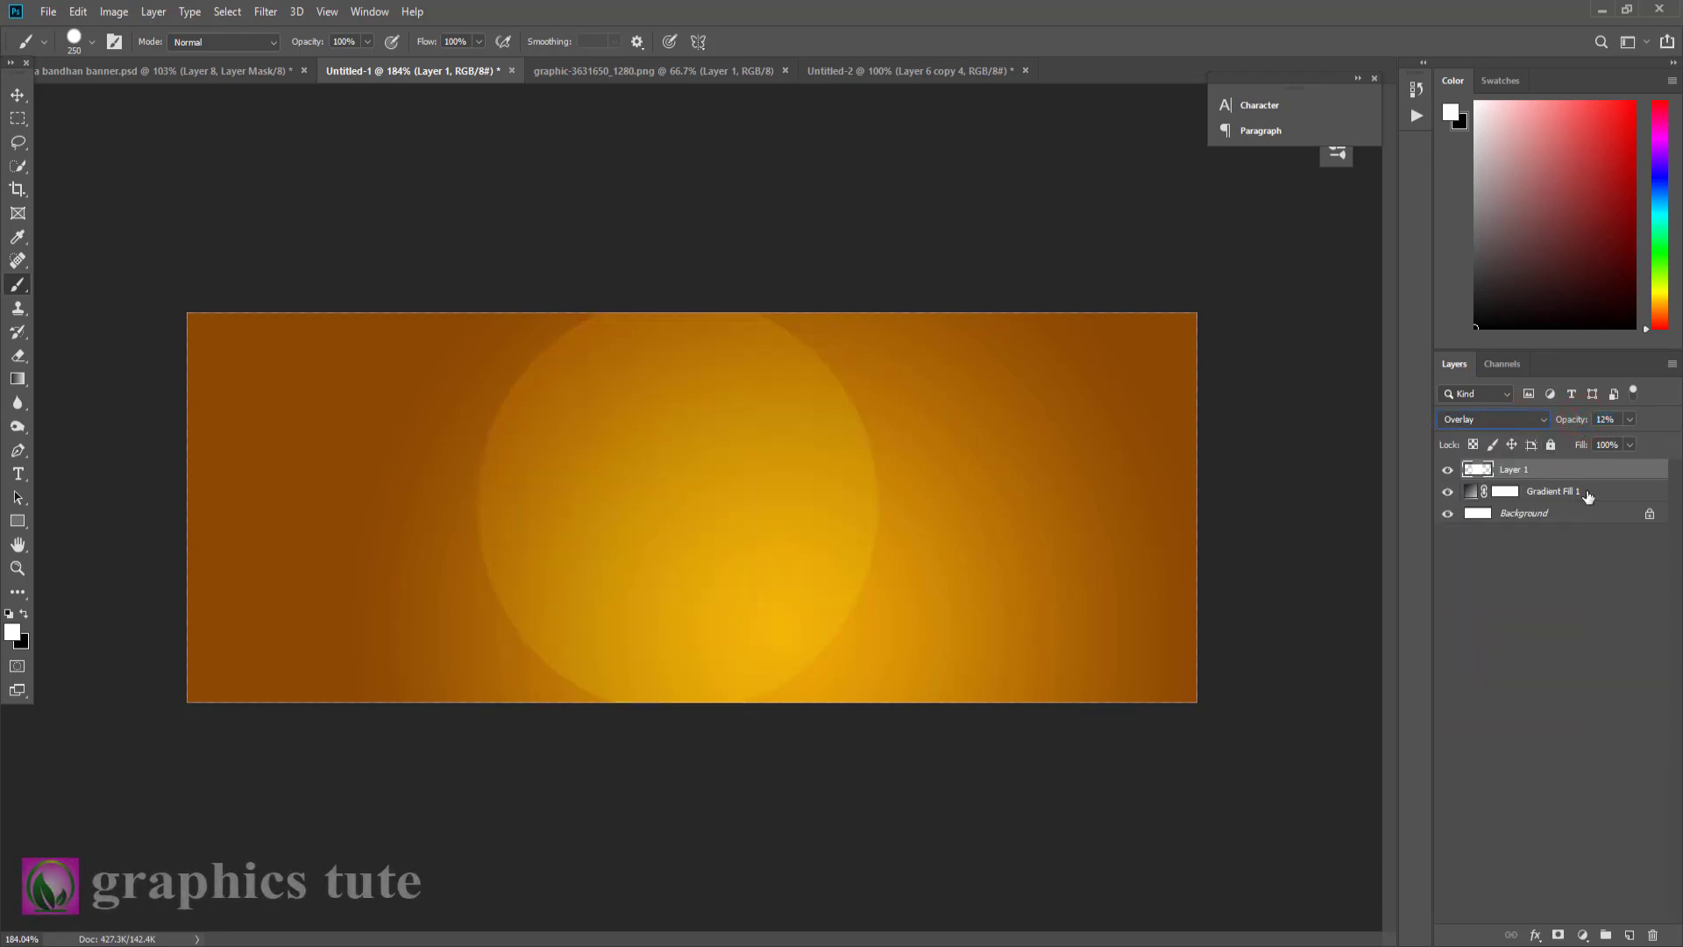
{"action": "left_click", "coordinate": [1628, 936]}
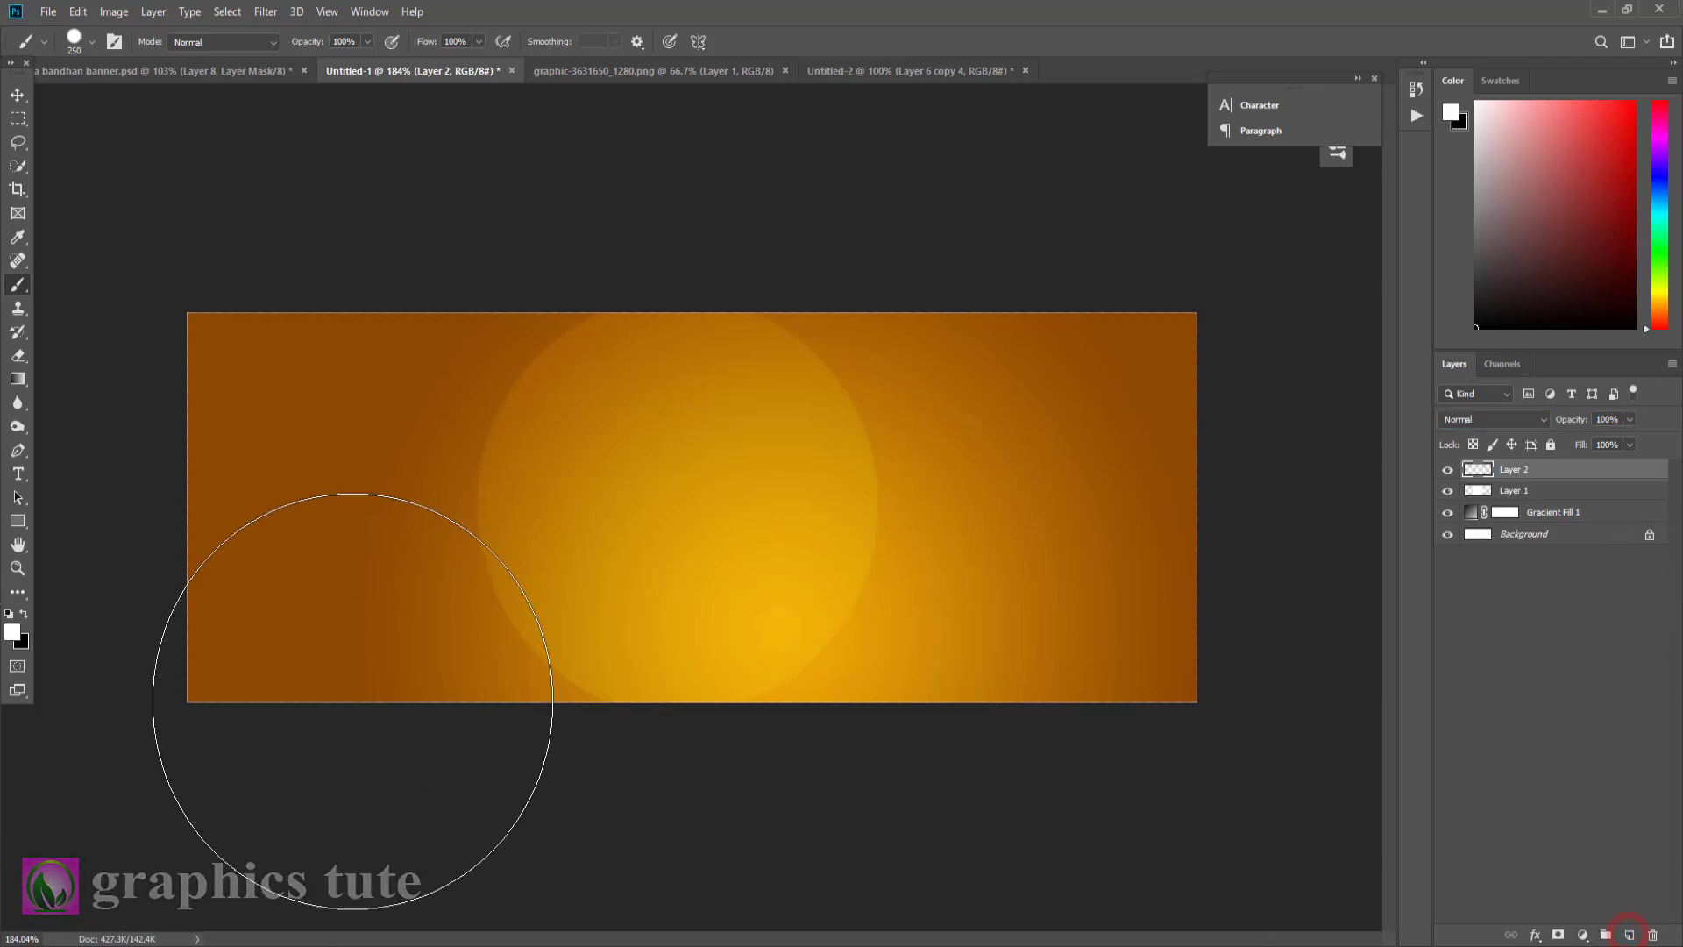
- Paint a 150 px white Overlay circle at left, nudge it right, and lower opacity to about 43%
{"action": "key", "text": "bracketleft"}
{"action": "key", "text": "bracketleft"}
{"action": "key", "text": "bracketleft"}
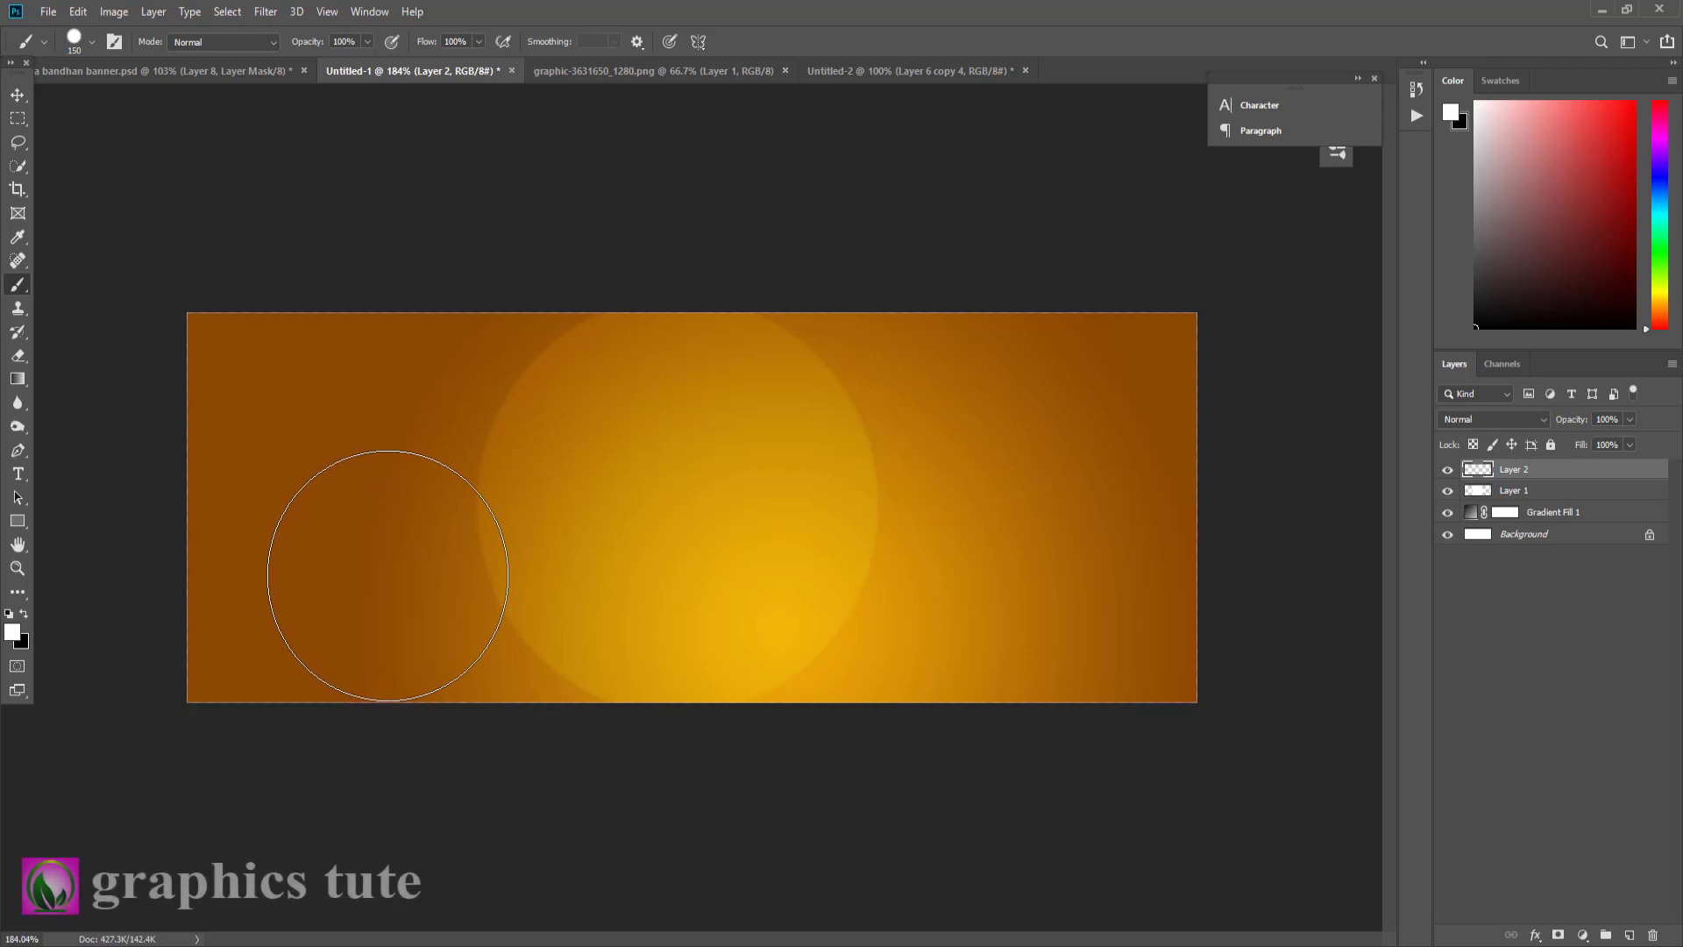
{"action": "left_click", "coordinate": [387, 576]}
{"action": "left_click", "coordinate": [1482, 419]}
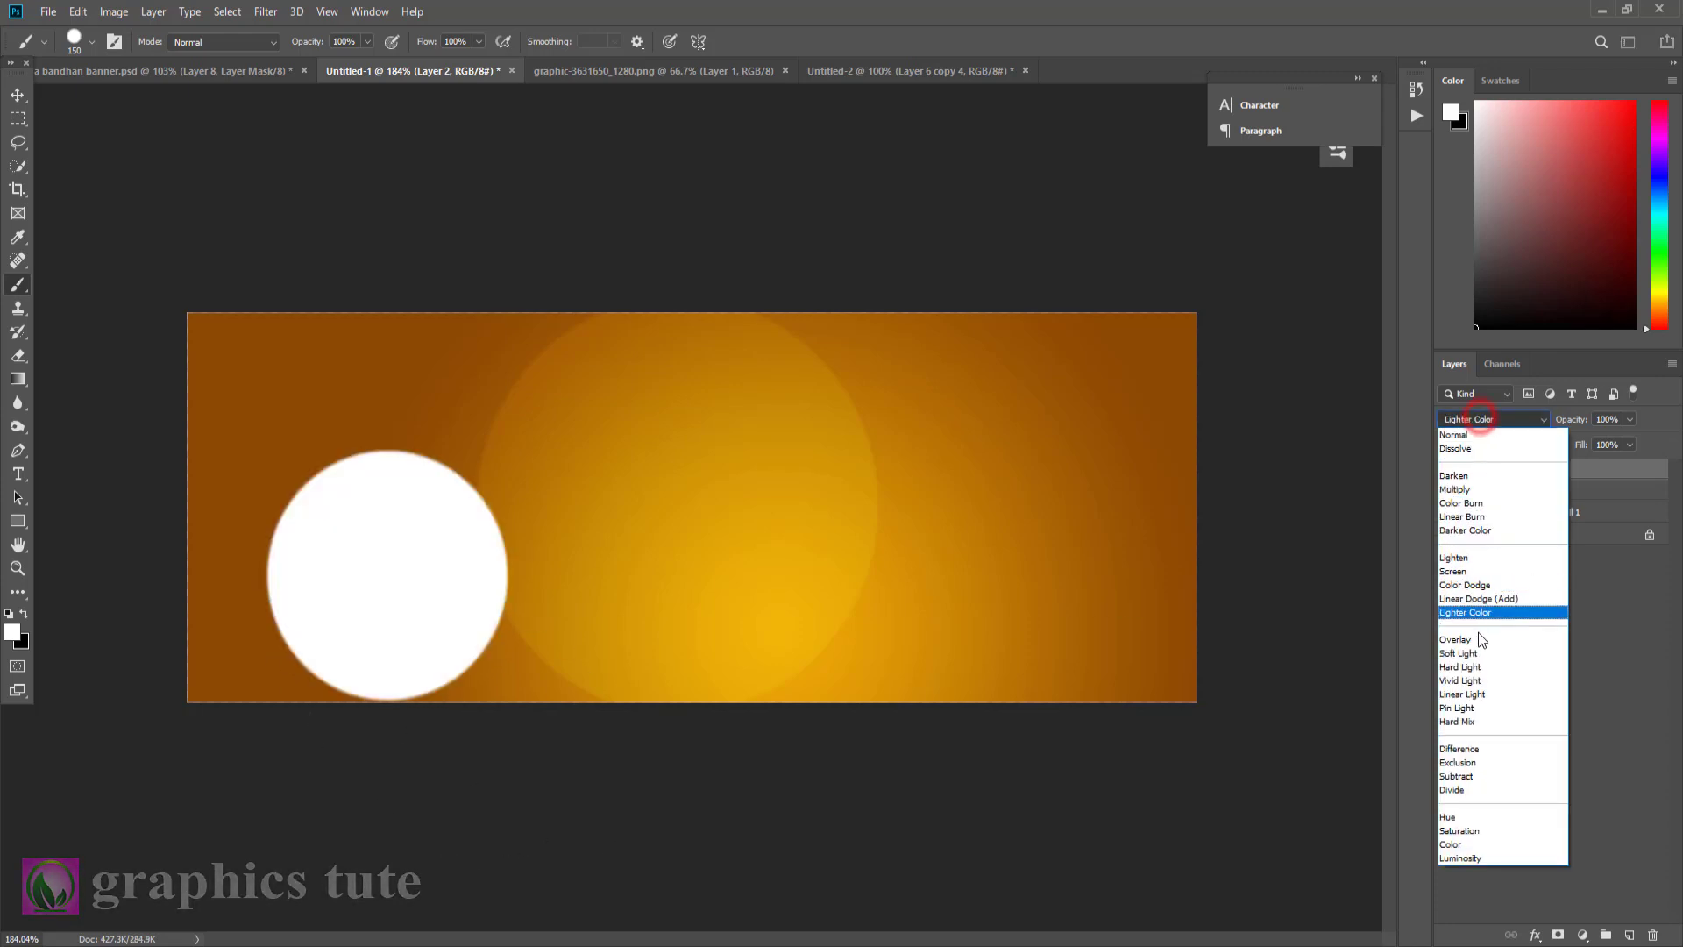
{"action": "left_click", "coordinate": [1479, 638]}
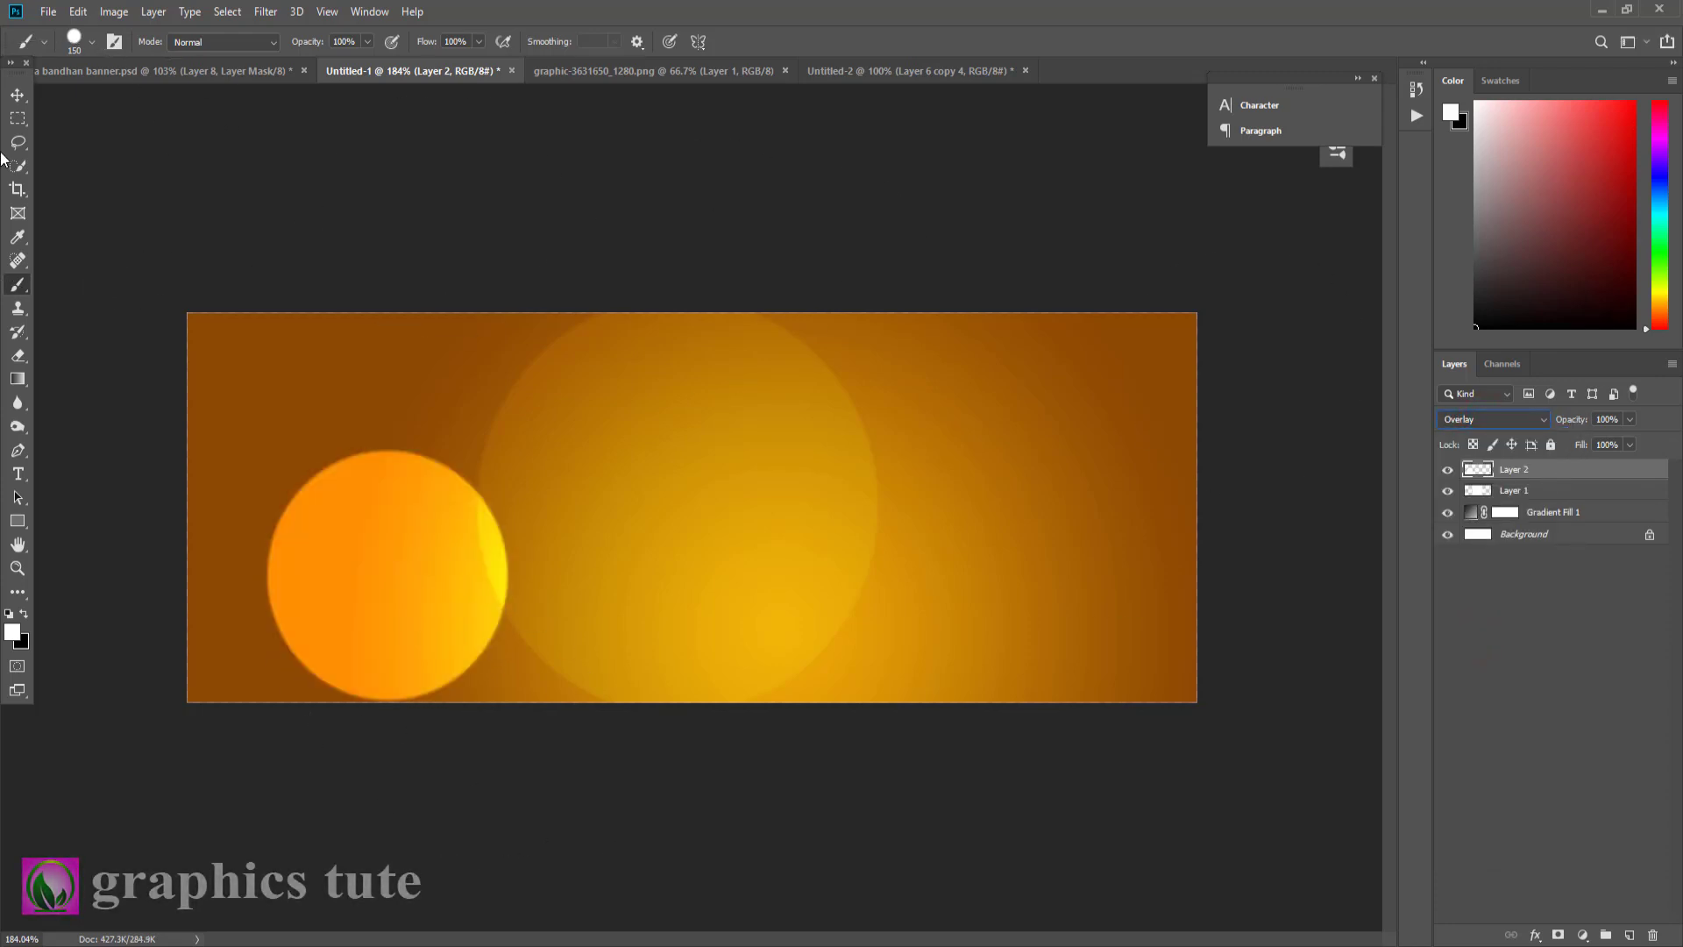
{"action": "left_click", "coordinate": [24, 98]}
{"action": "left_click_drag", "start_coordinate": [461, 605], "coordinate": [489, 604]}
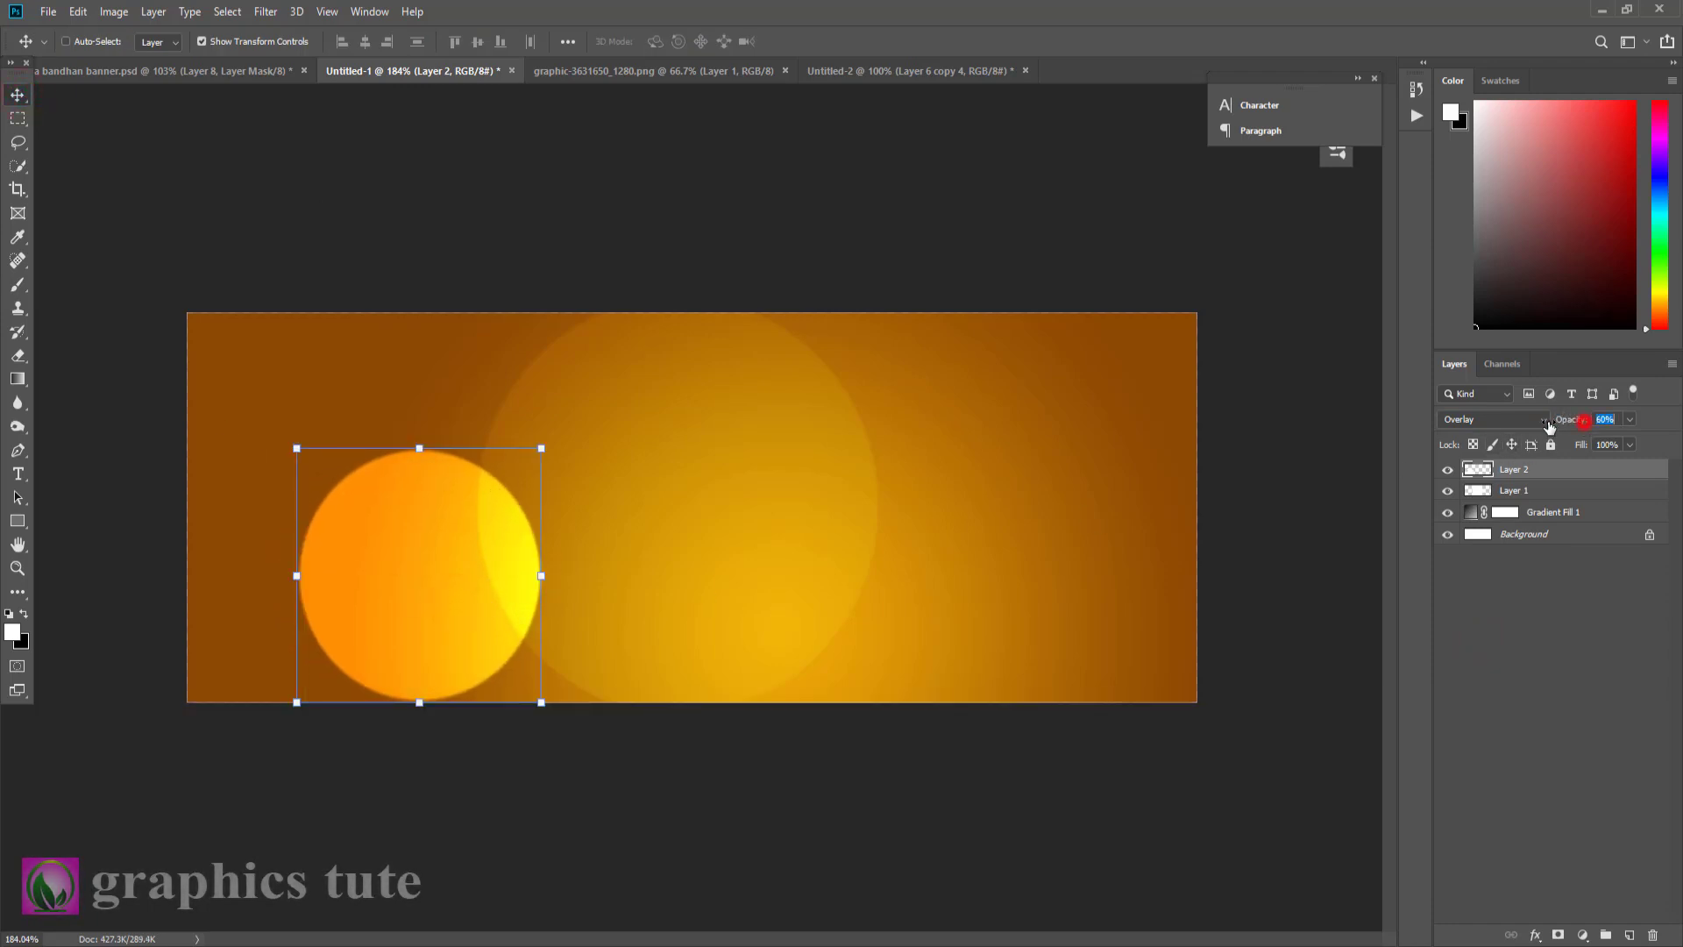
{"action": "left_click_drag", "start_coordinate": [1549, 425], "coordinate": [1542, 427]}
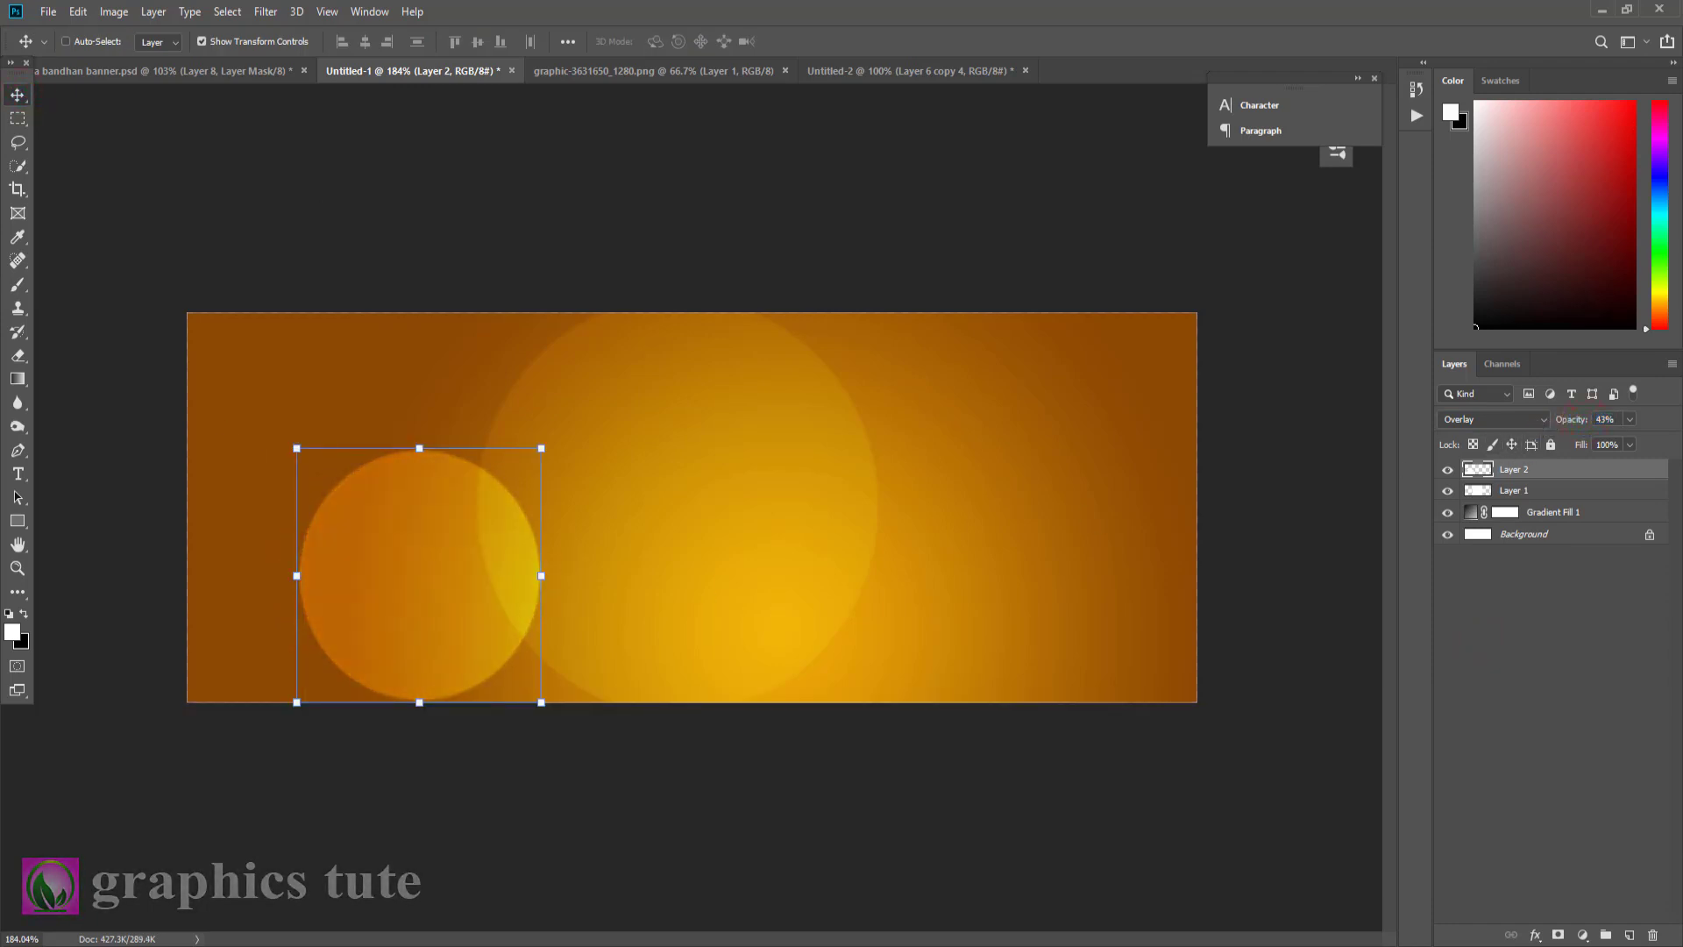
{"action": "left_click", "coordinate": [1629, 936]}
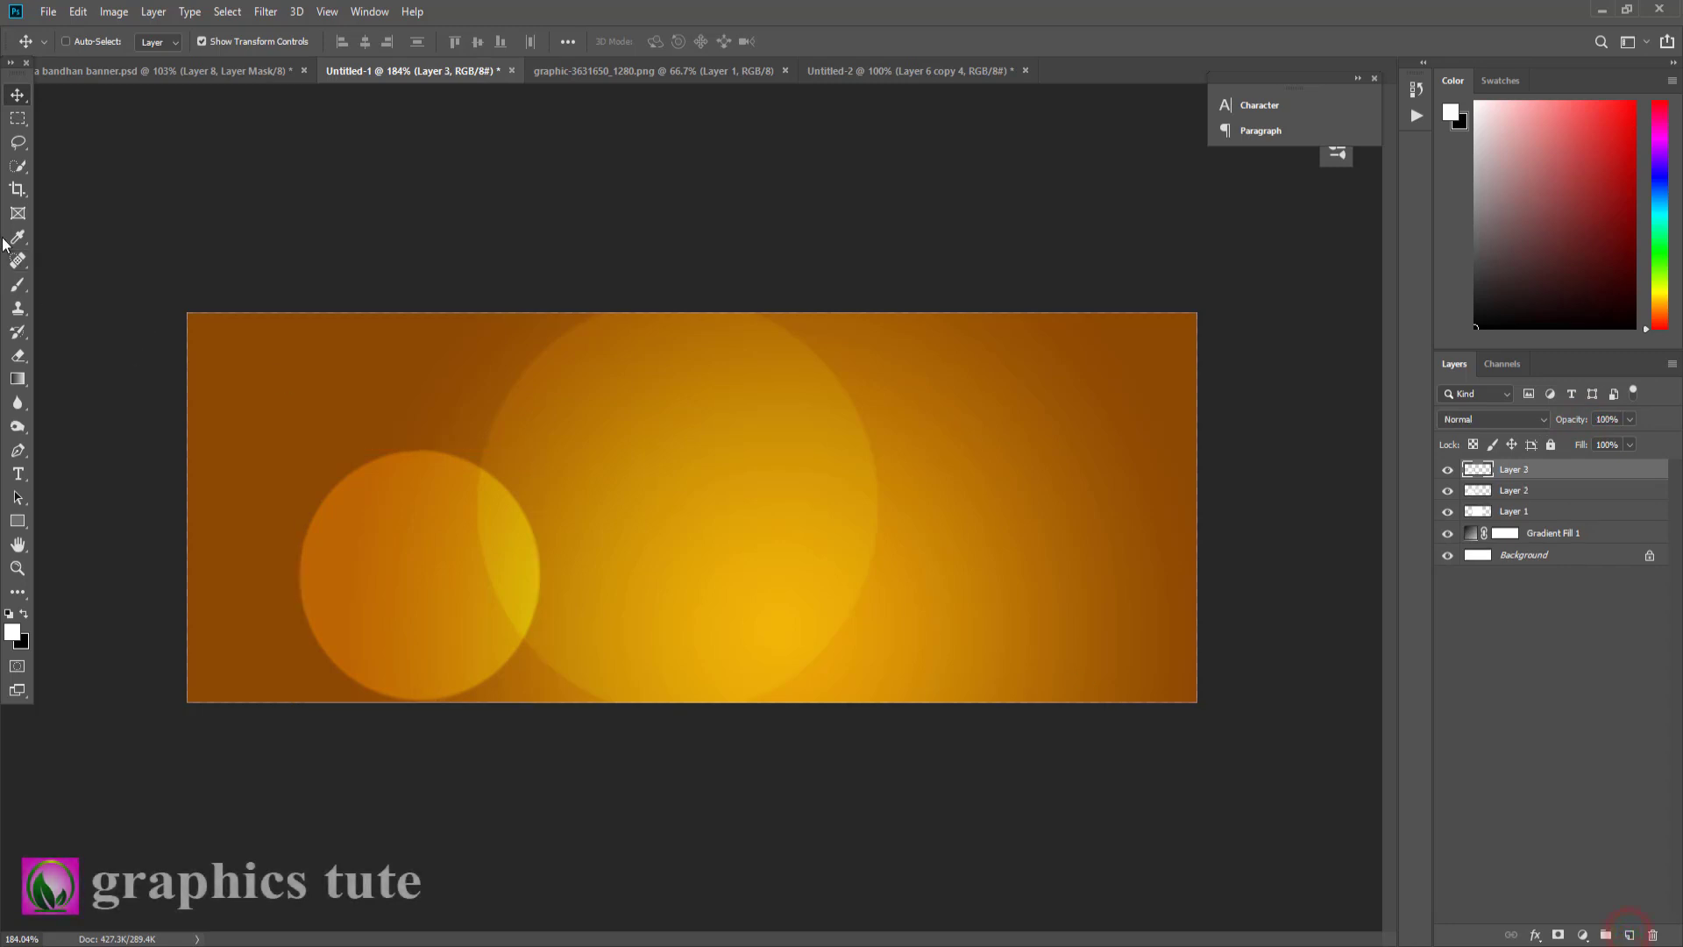
- Paint a white Overlay circle at the top-left corner at about 34% opacity
{"action": "left_click", "coordinate": [17, 284]}
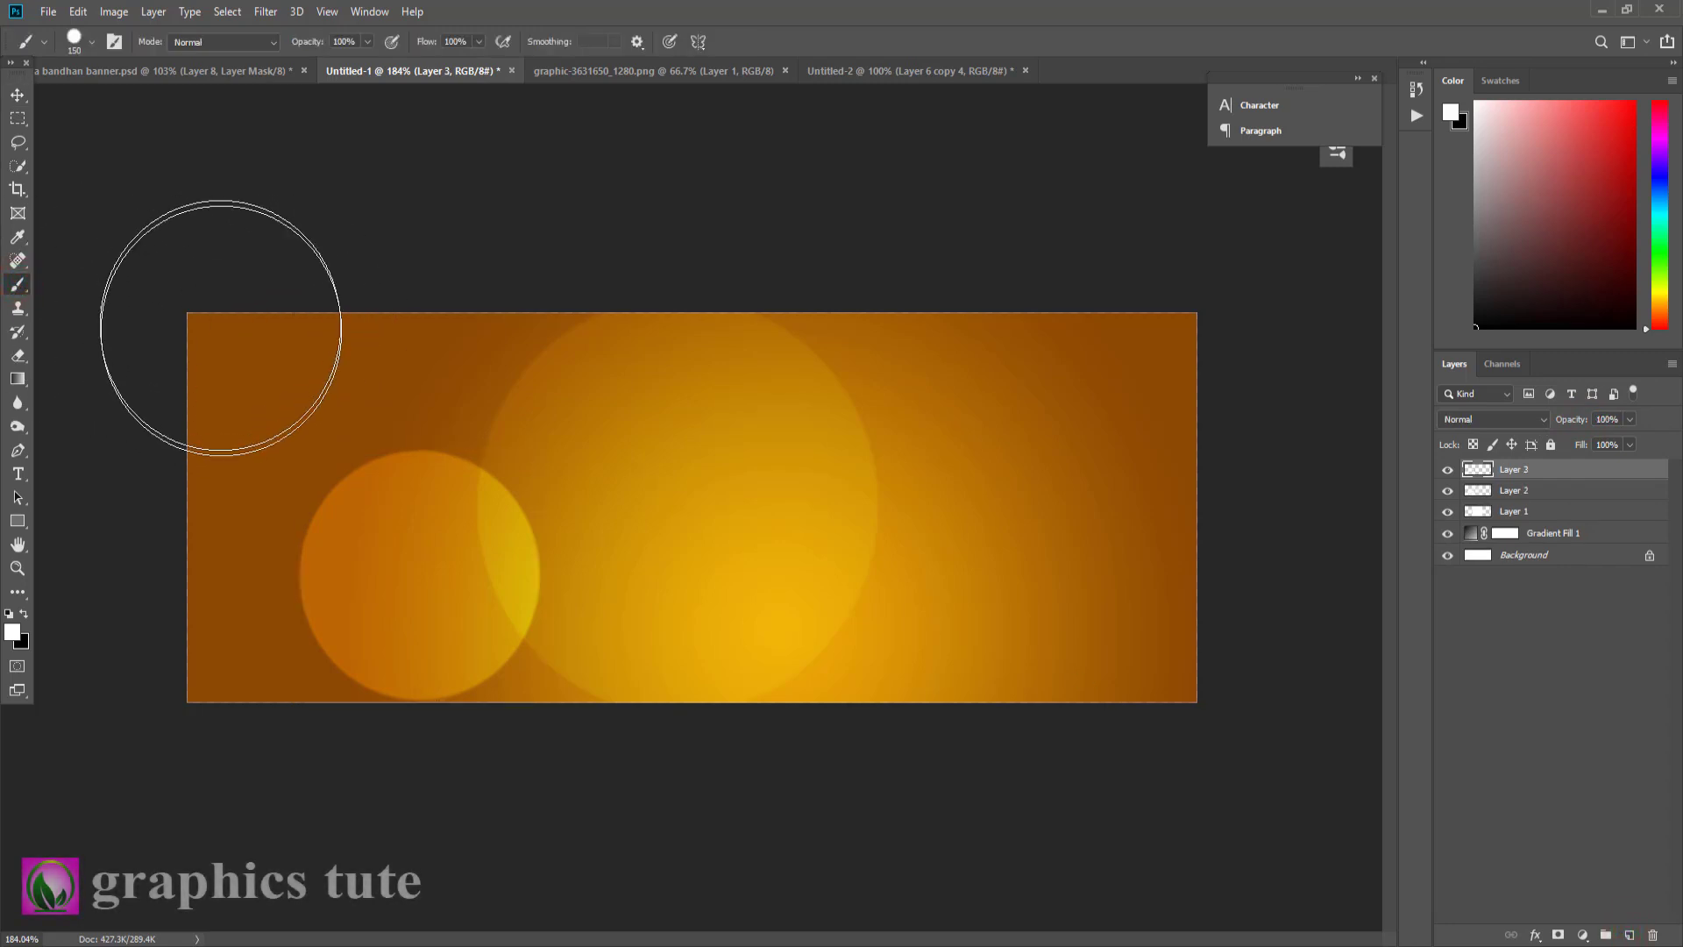
{"action": "left_click", "coordinate": [225, 331]}
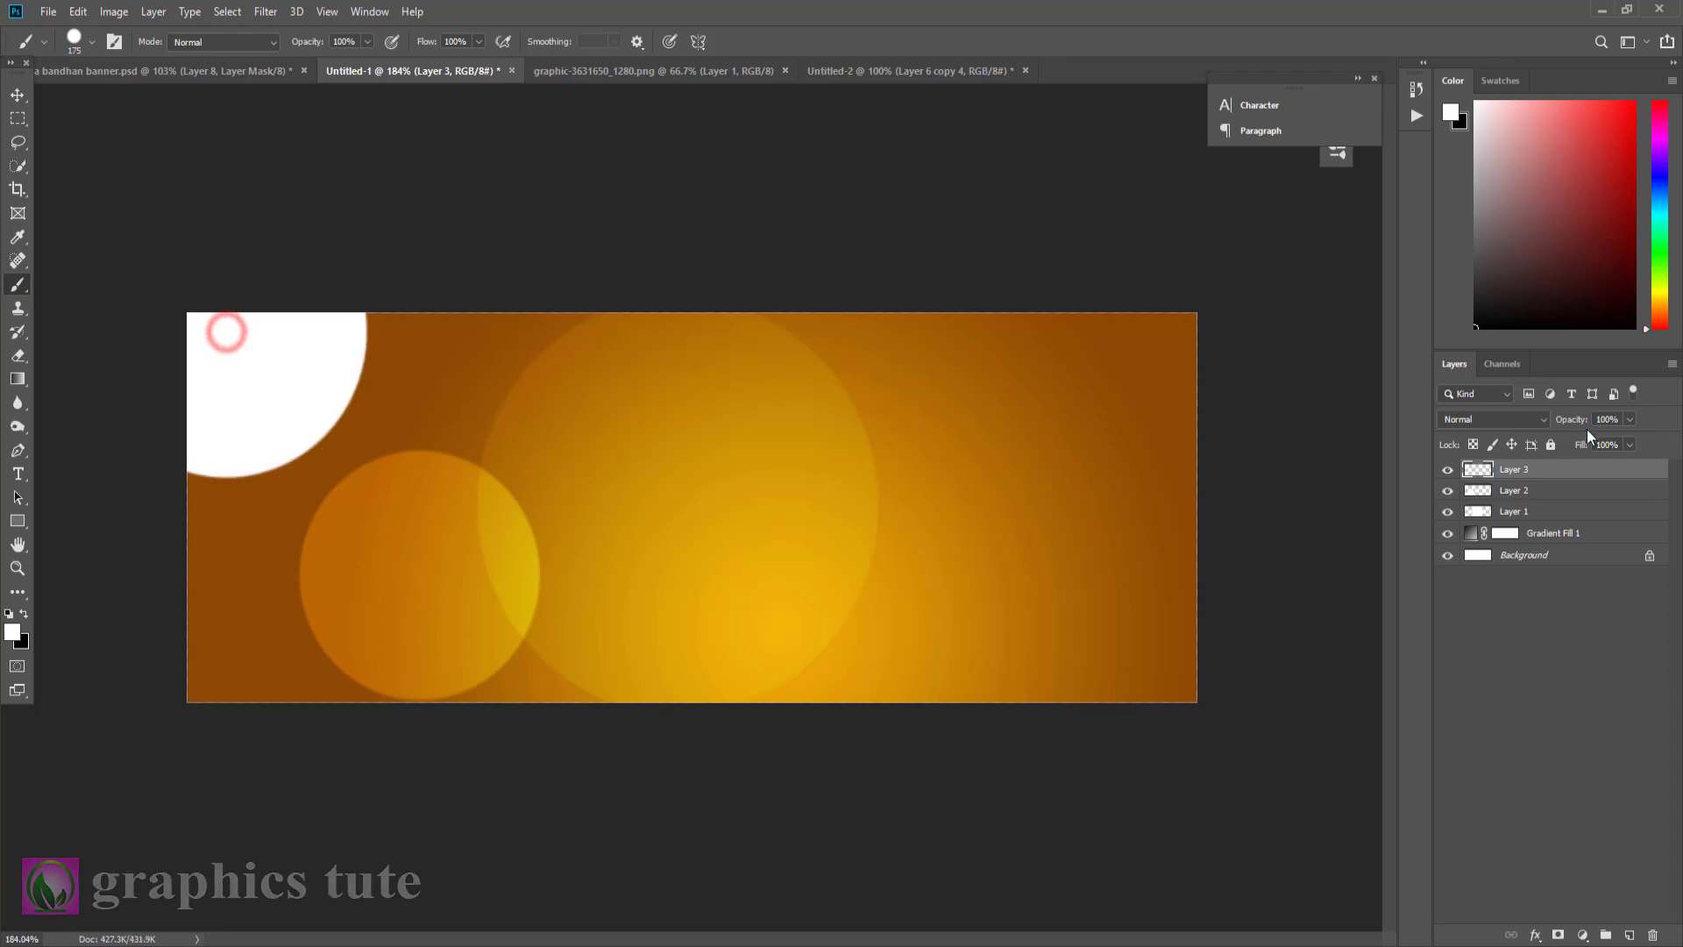
{"action": "left_click", "coordinate": [1476, 419]}
{"action": "left_click", "coordinate": [1475, 638]}
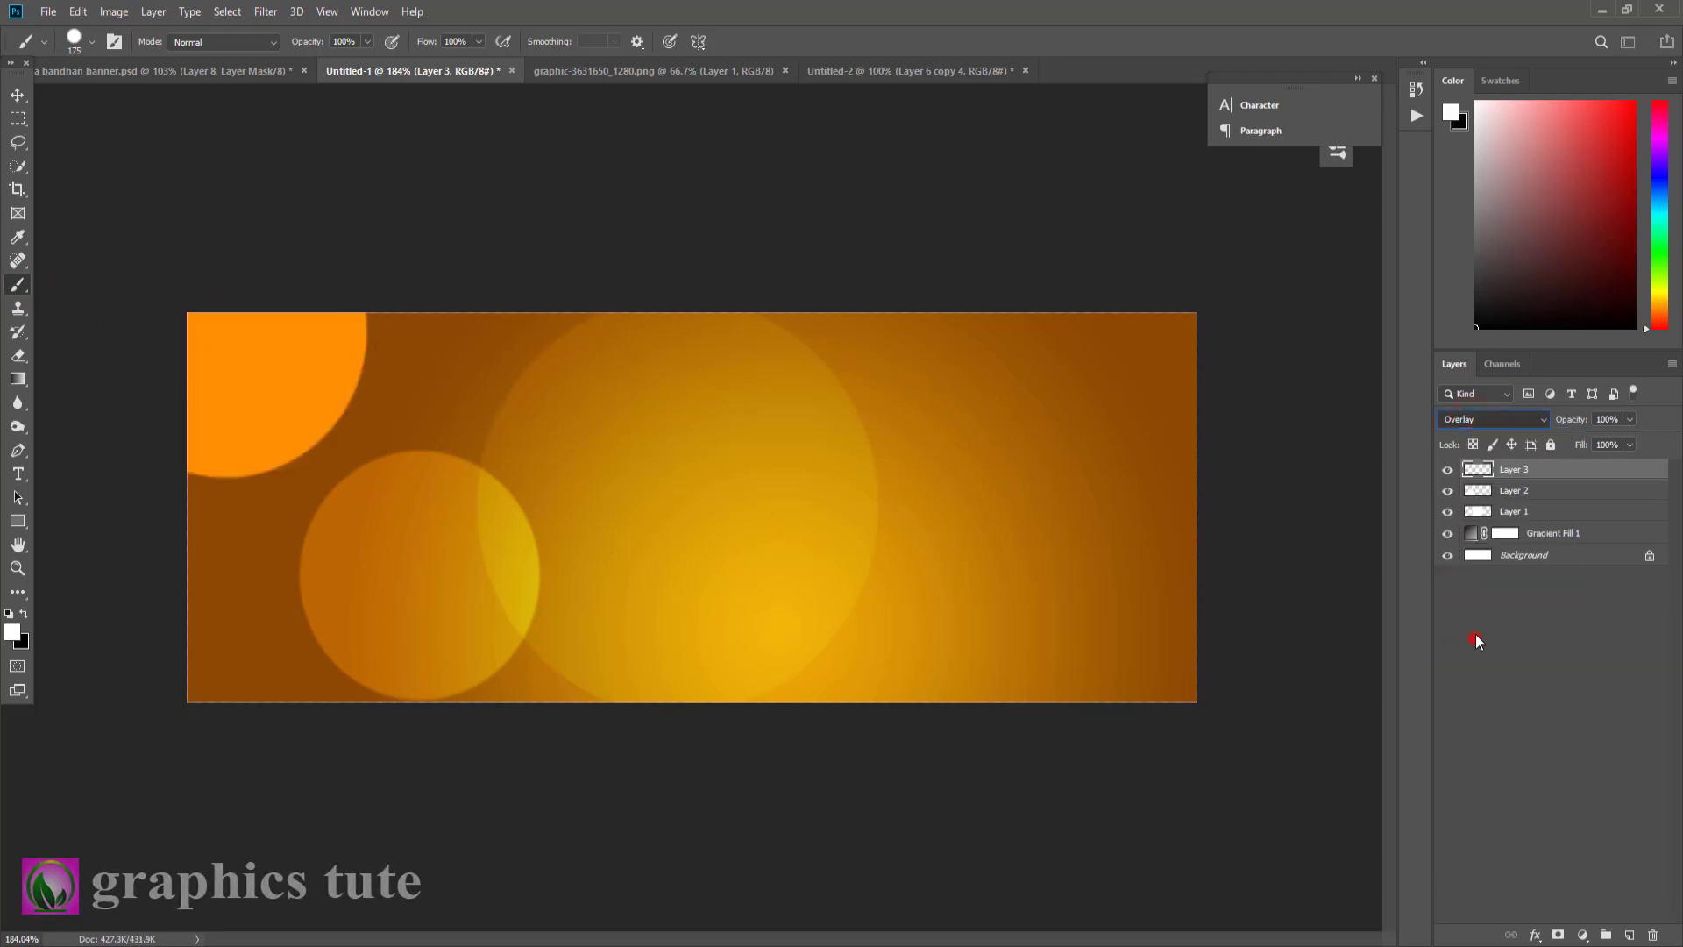
{"action": "left_click_drag", "start_coordinate": [1575, 426], "coordinate": [1518, 422]}
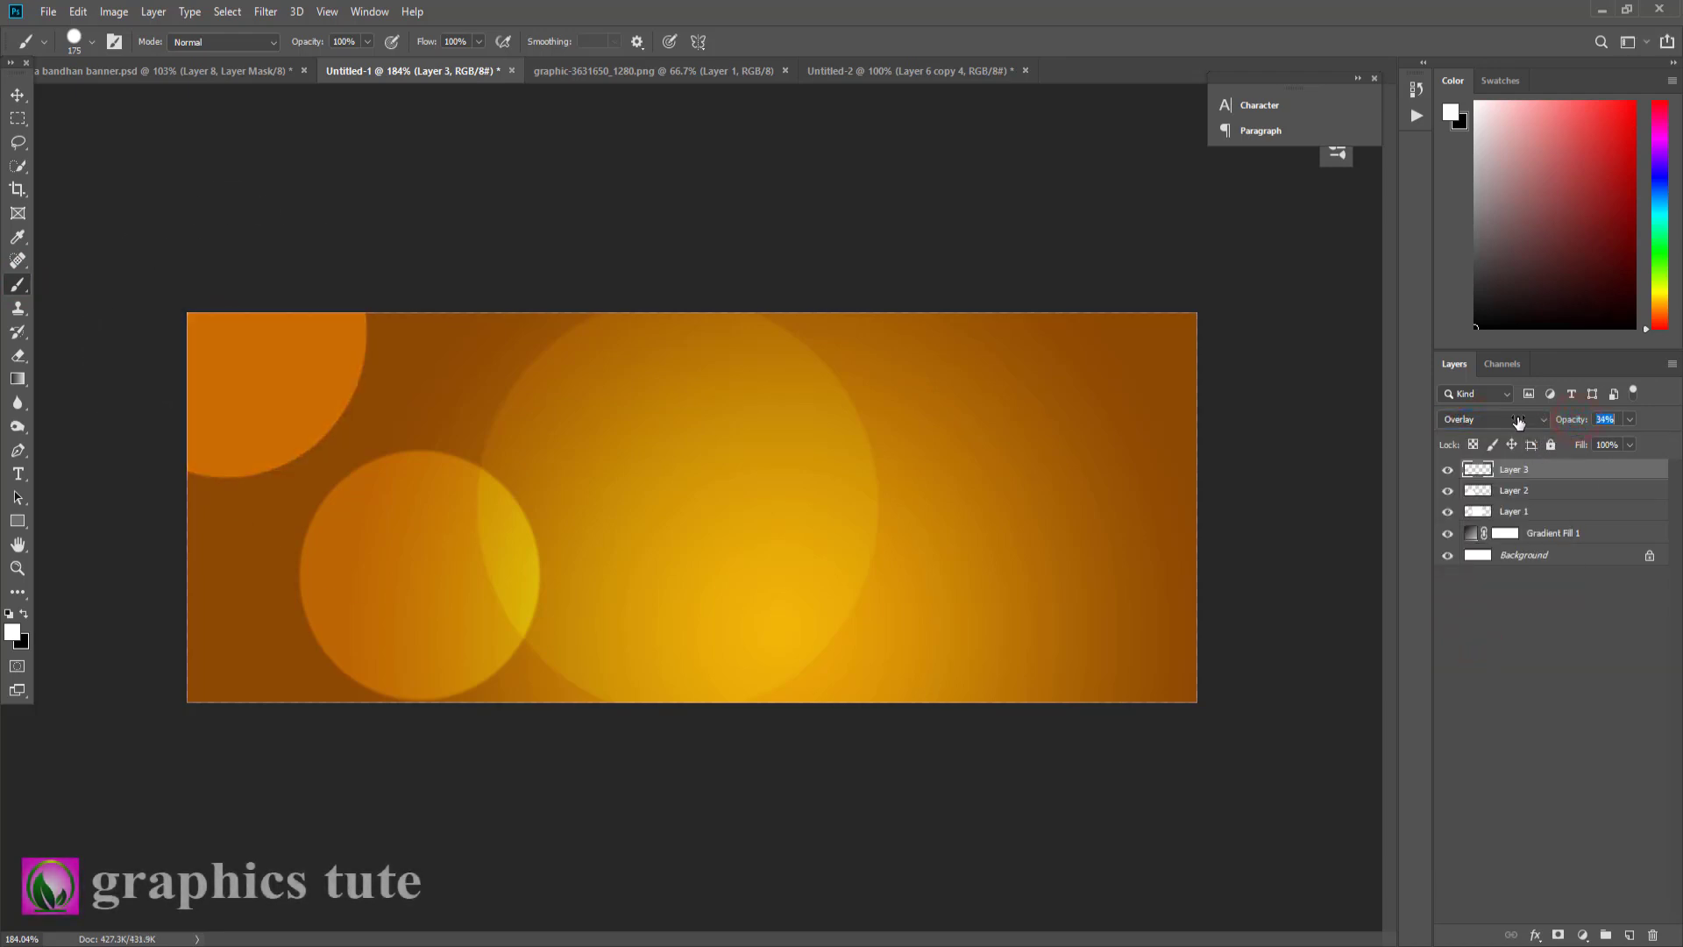
- On a new layer, paint a smaller white Overlay circle near the top edge at about 45% opacity
{"action": "left_click", "coordinate": [1630, 936]}
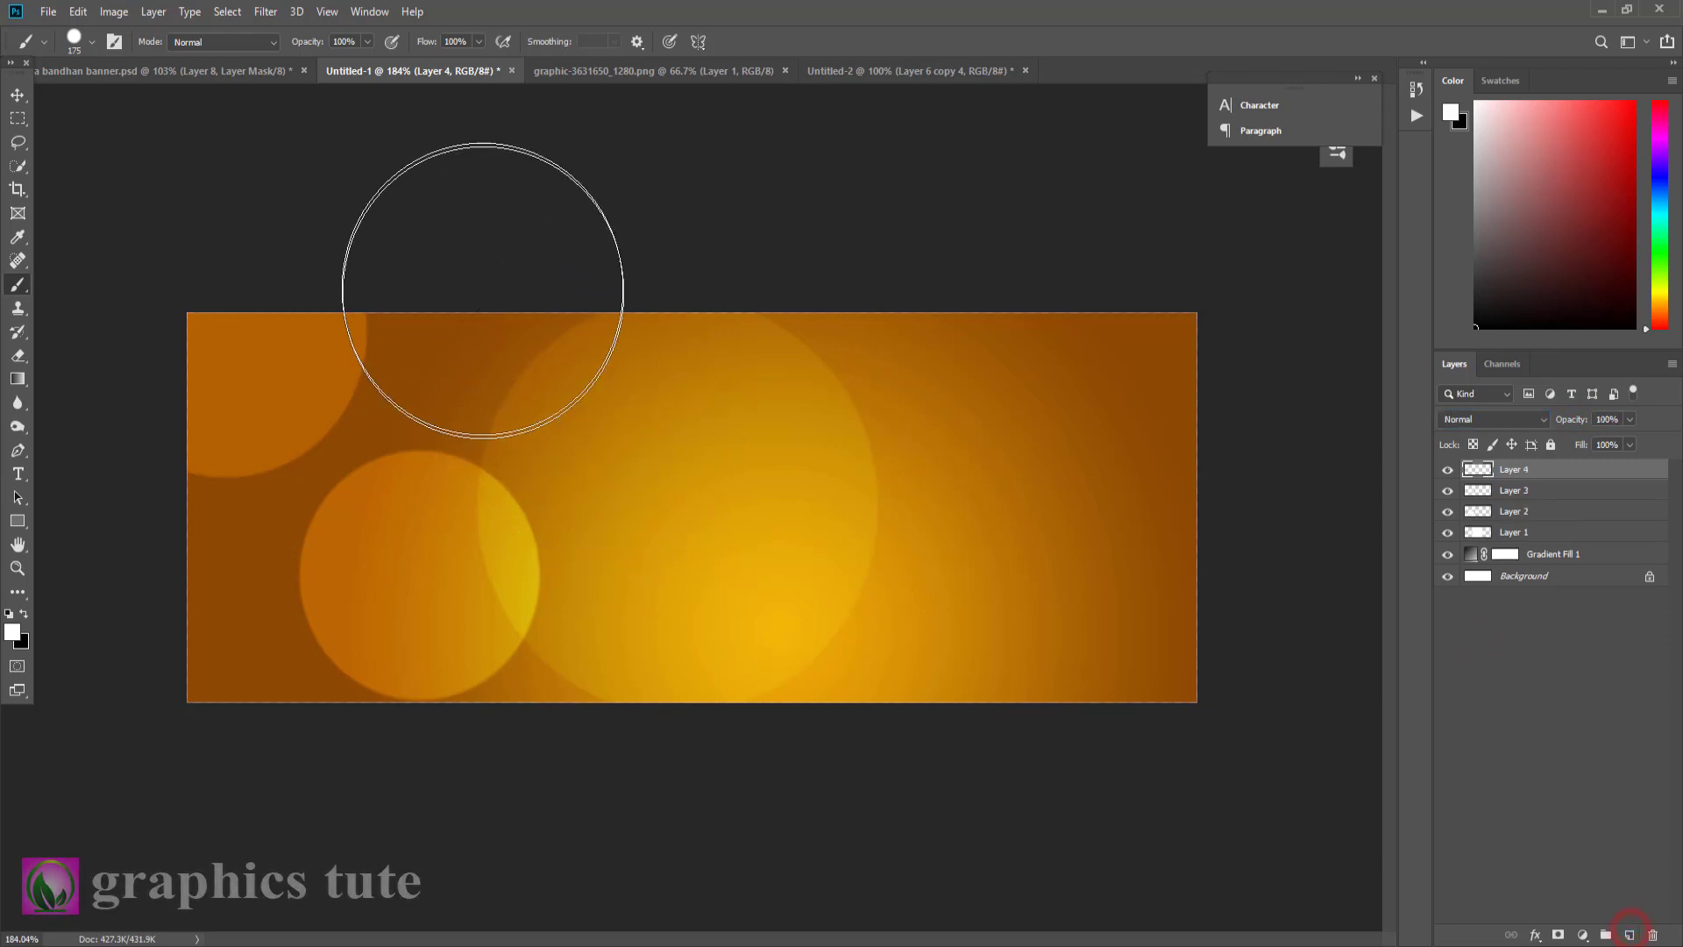
{"action": "key", "text": "bracketleft"}
{"action": "key", "text": "bracketleft"}
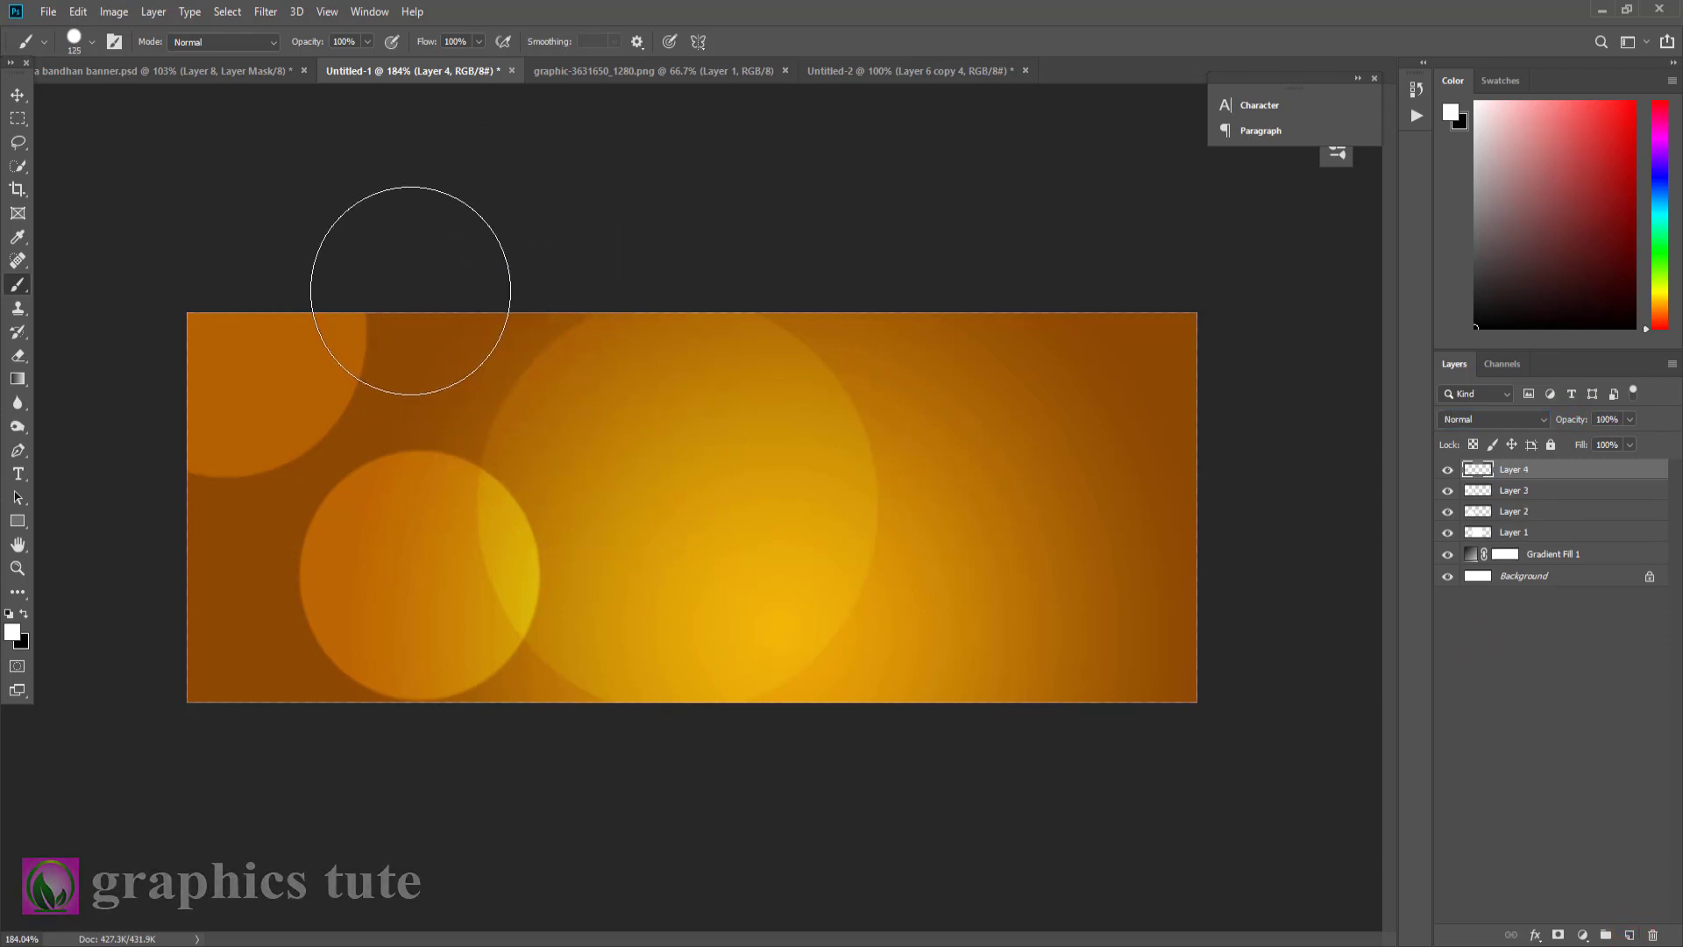
{"action": "left_click", "coordinate": [414, 324]}
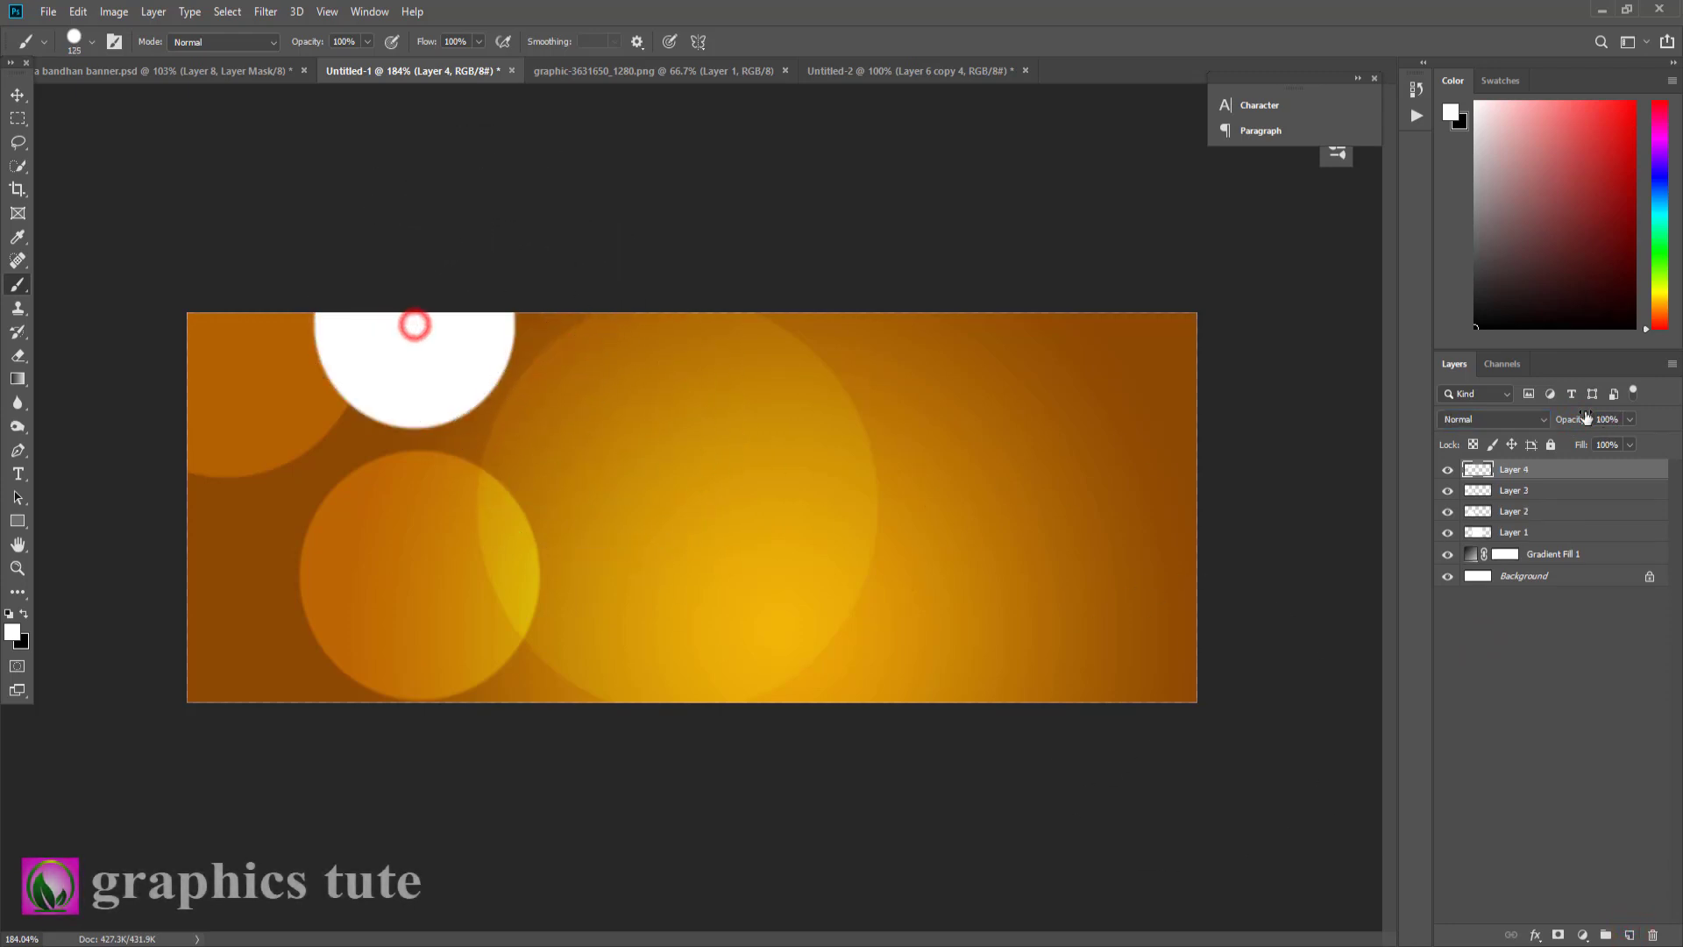
{"action": "left_click", "coordinate": [1460, 419]}
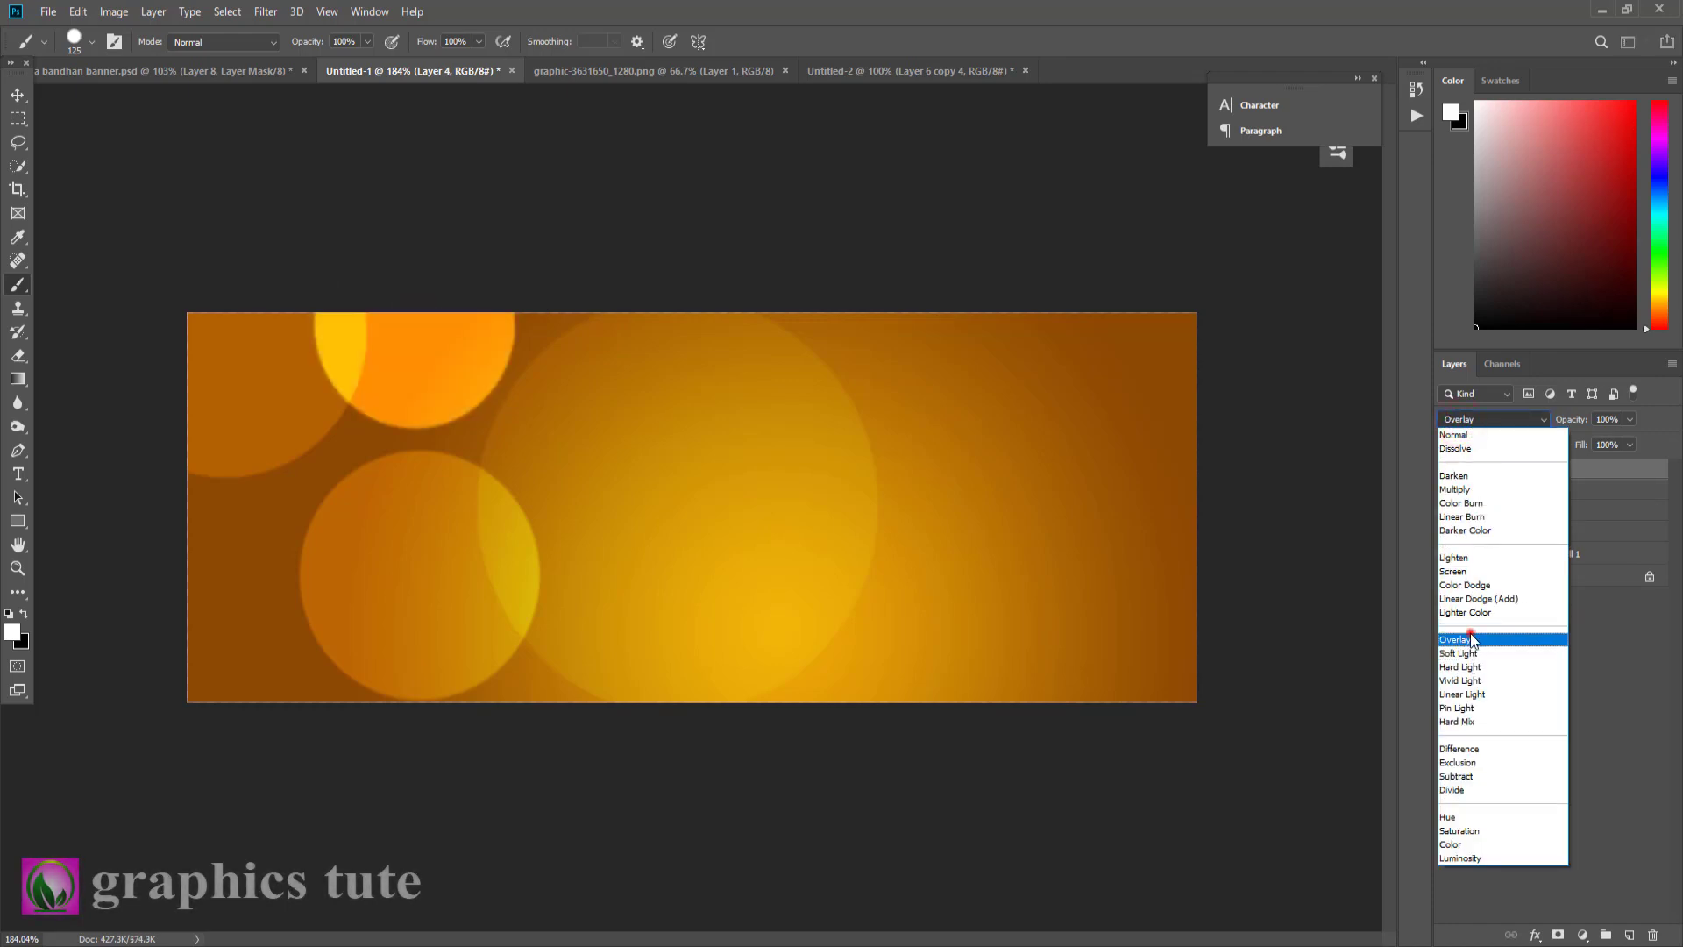
{"action": "left_click", "coordinate": [1464, 639]}
{"action": "left_click_drag", "start_coordinate": [1556, 424], "coordinate": [1525, 426]}
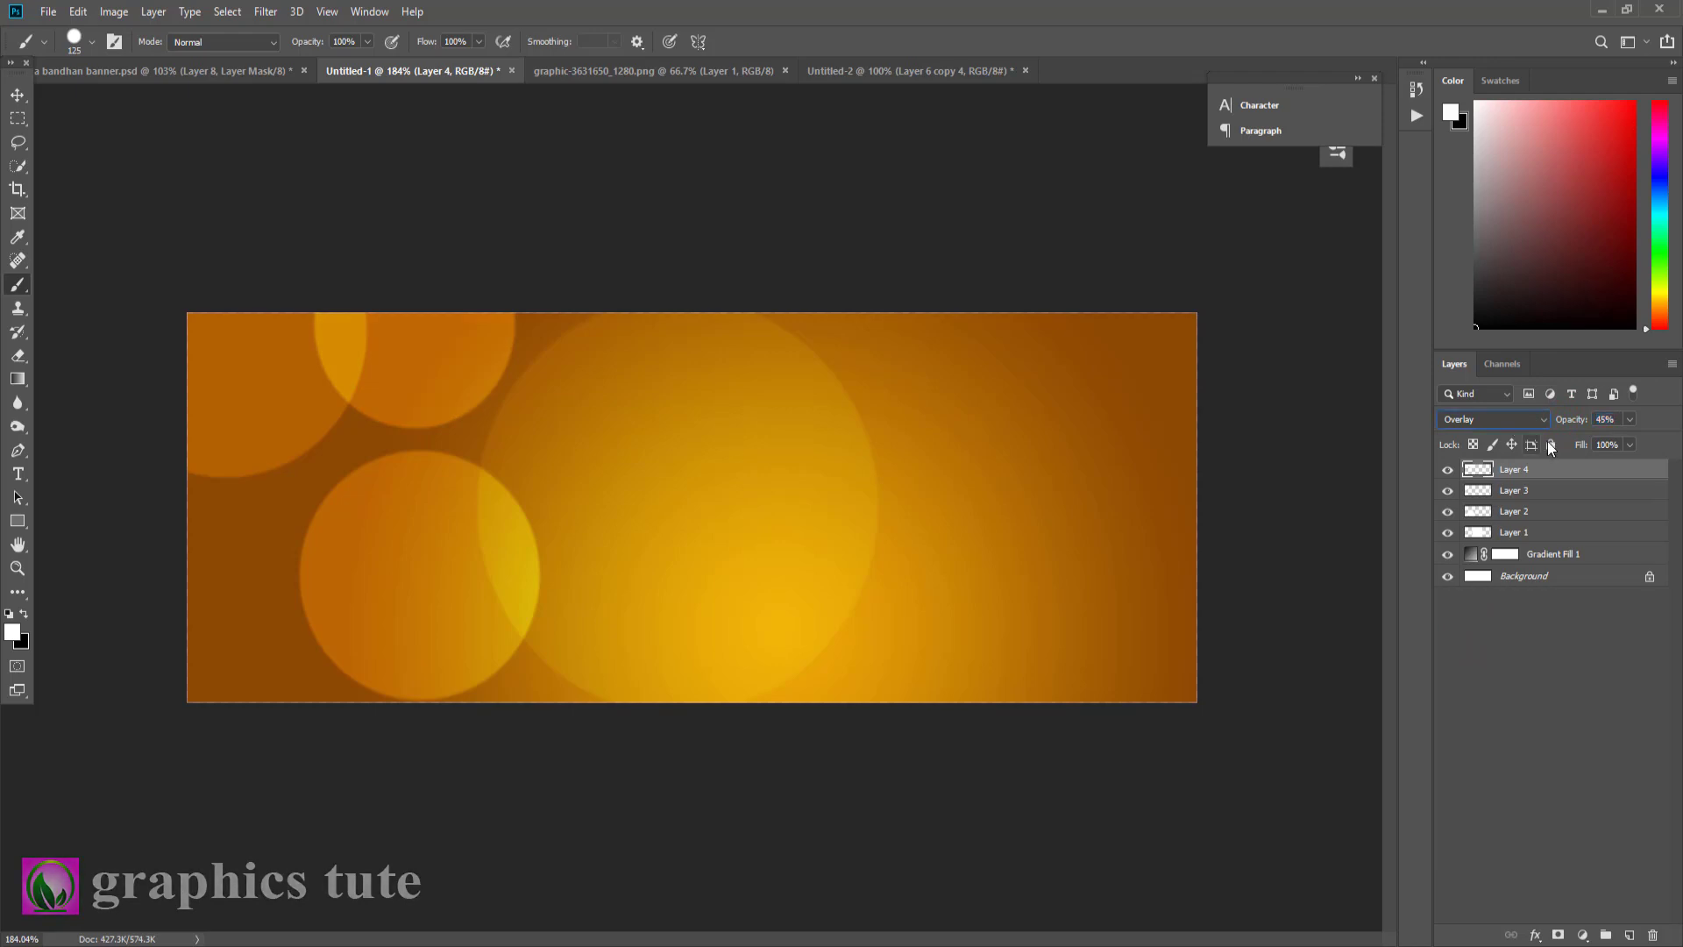
- Group the four bokeh circle layers with Ctrl+G and toggle the group to compare
{"action": "left_click", "coordinate": [1522, 537], "text": "shift"}
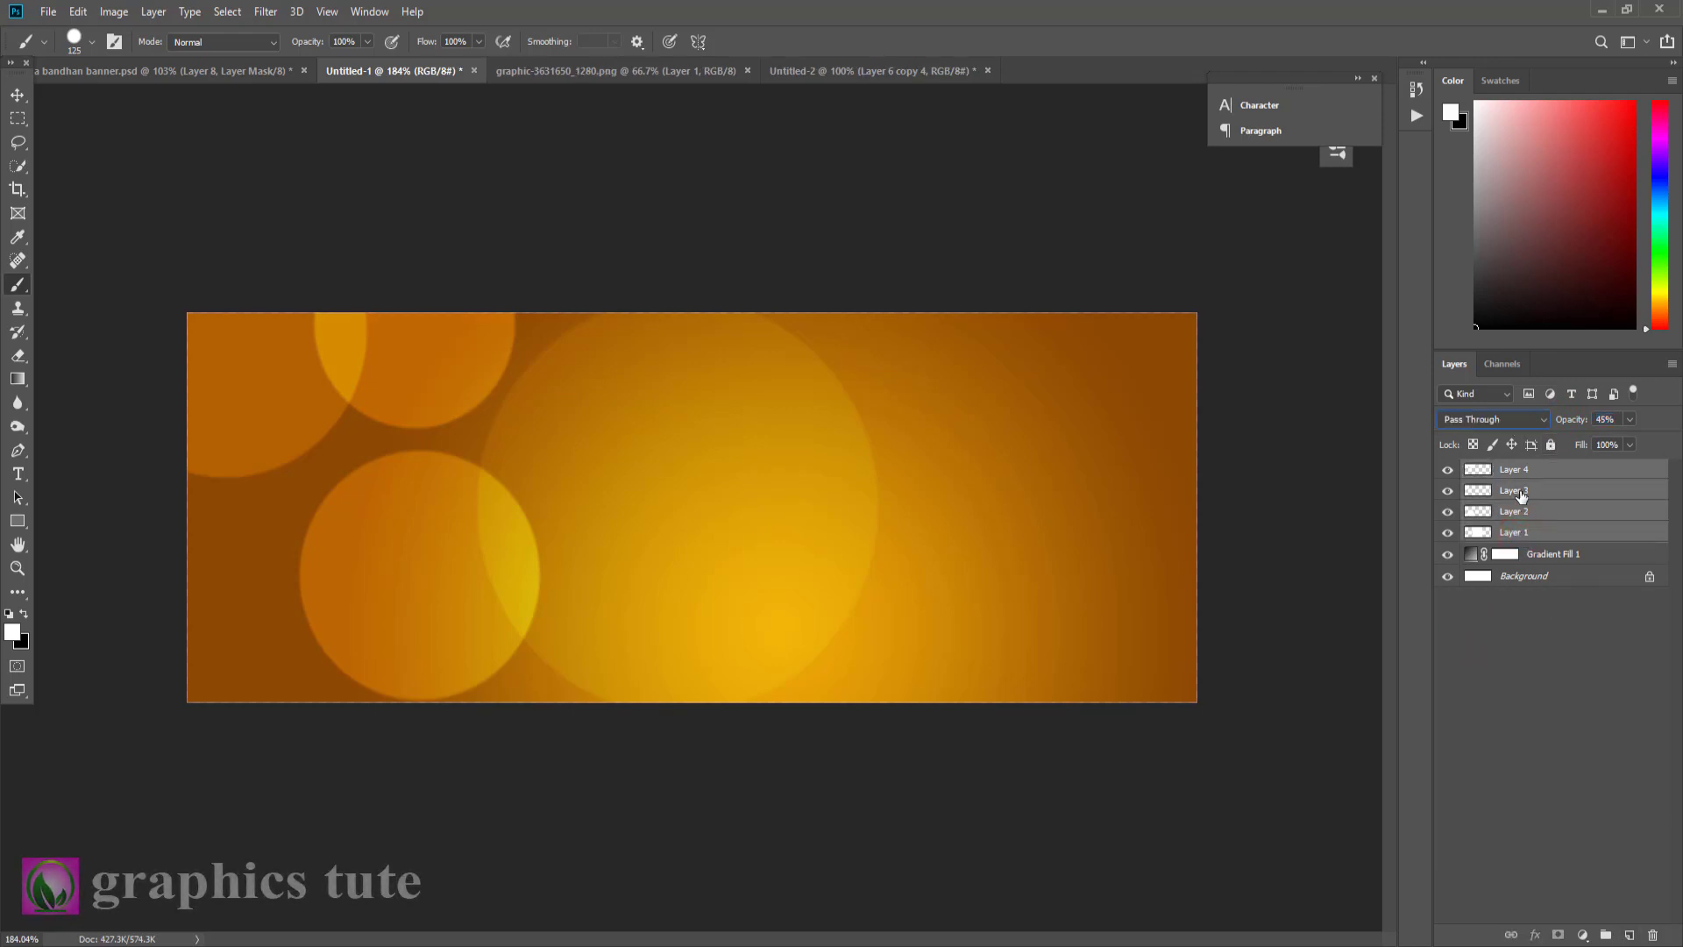
{"action": "key", "text": "ctrl+g"}
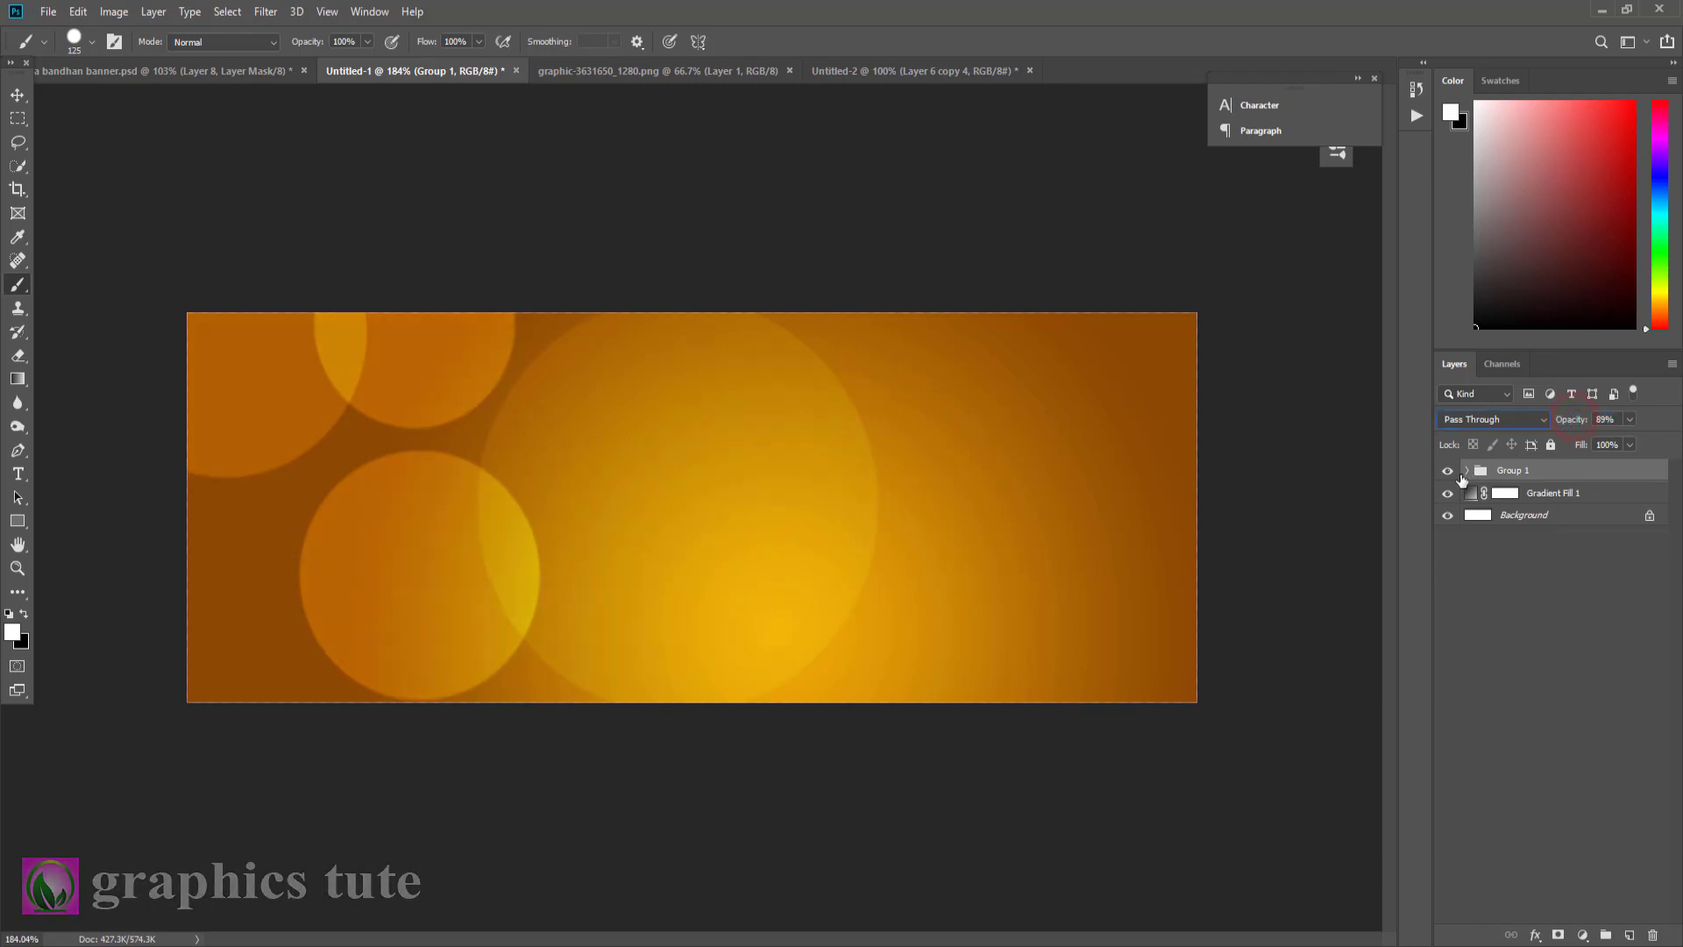
{"action": "left_click", "coordinate": [1447, 473]}
{"action": "left_click", "coordinate": [1447, 473]}
{"action": "left_click", "coordinate": [1447, 473]}
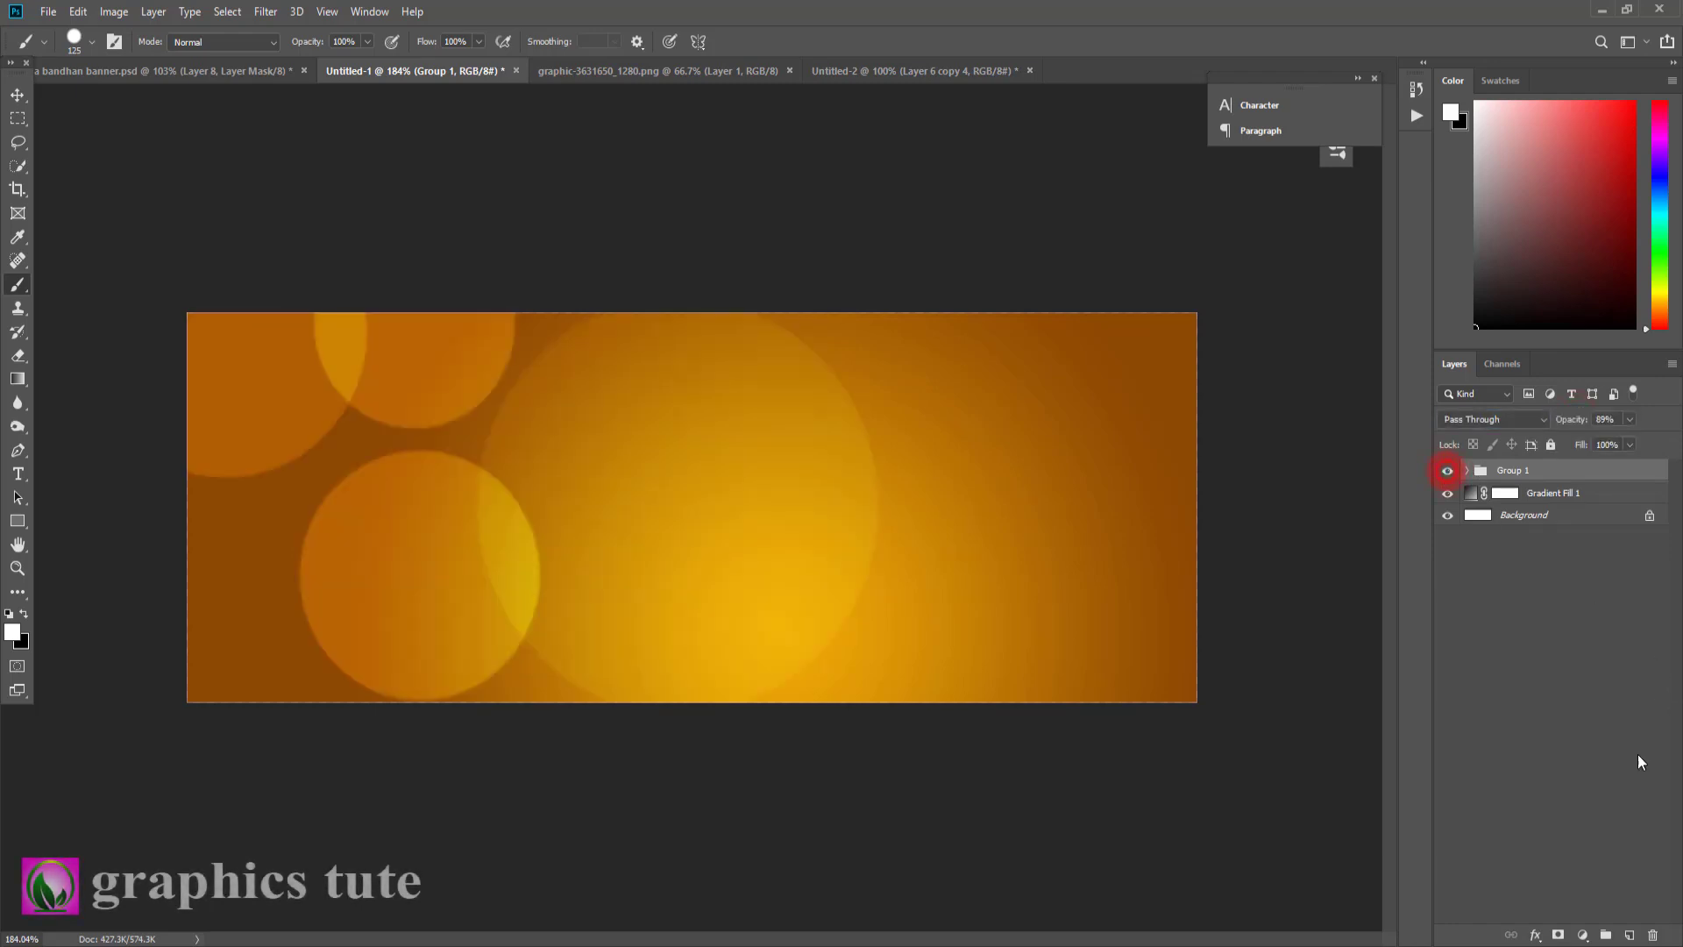
- On a new layer, darken the left and right edges with black gradients at about 48% opacity
{"action": "left_click", "coordinate": [1628, 935]}
{"action": "left_click", "coordinate": [23, 614]}
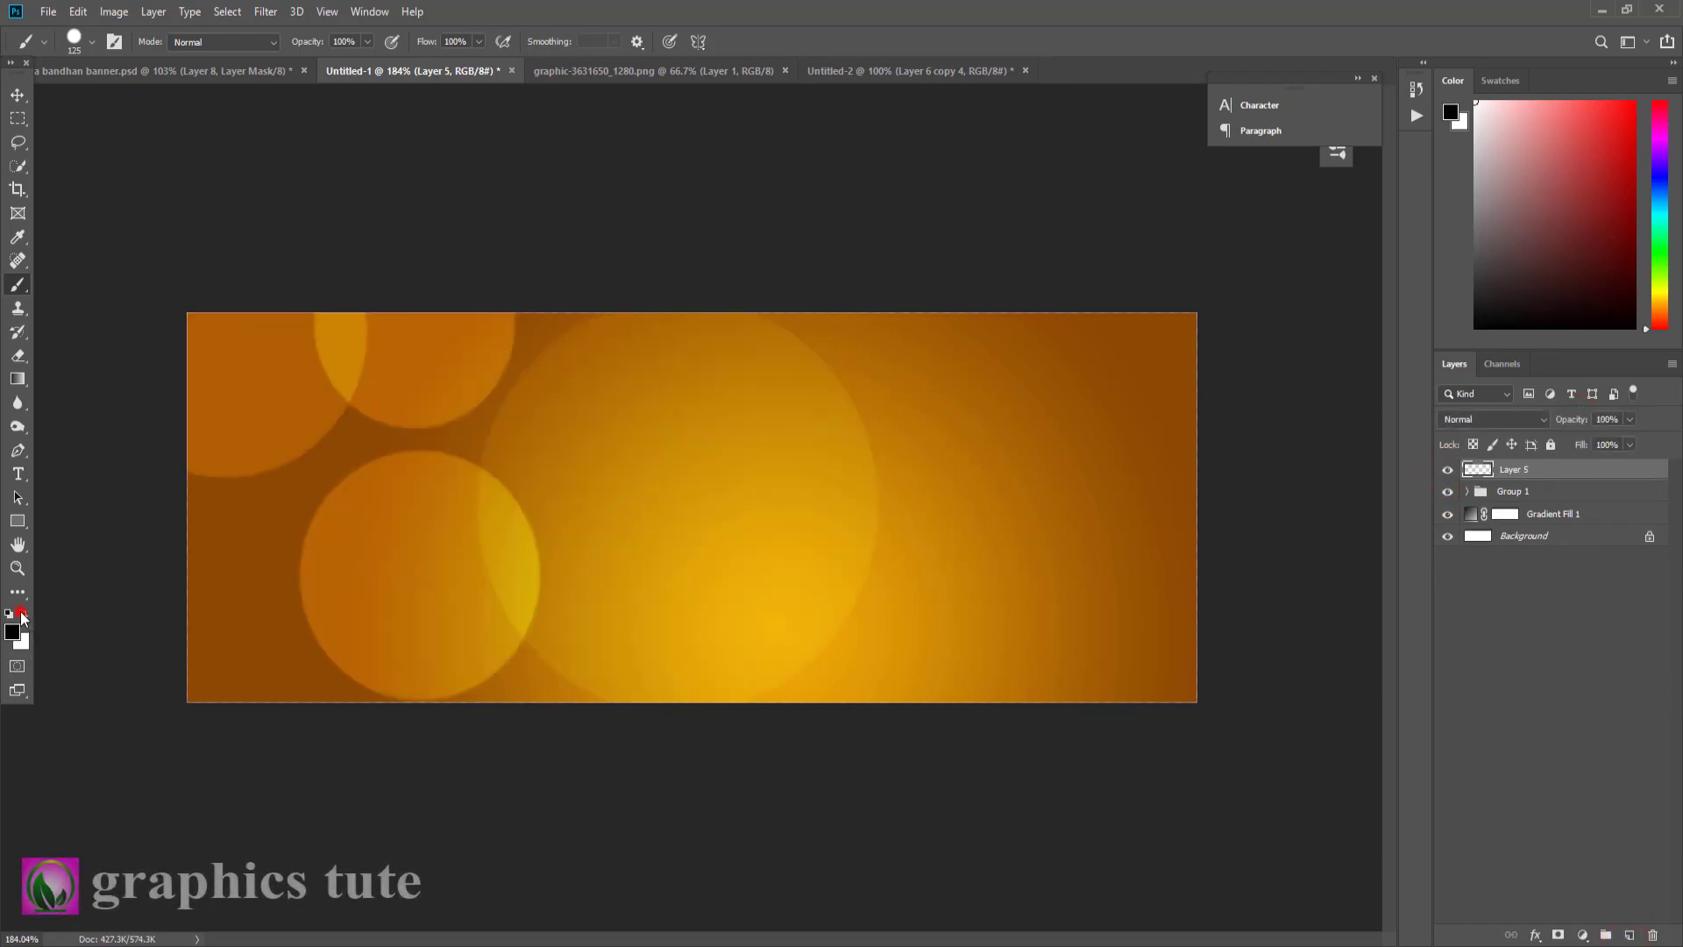
{"action": "left_click", "coordinate": [17, 378]}
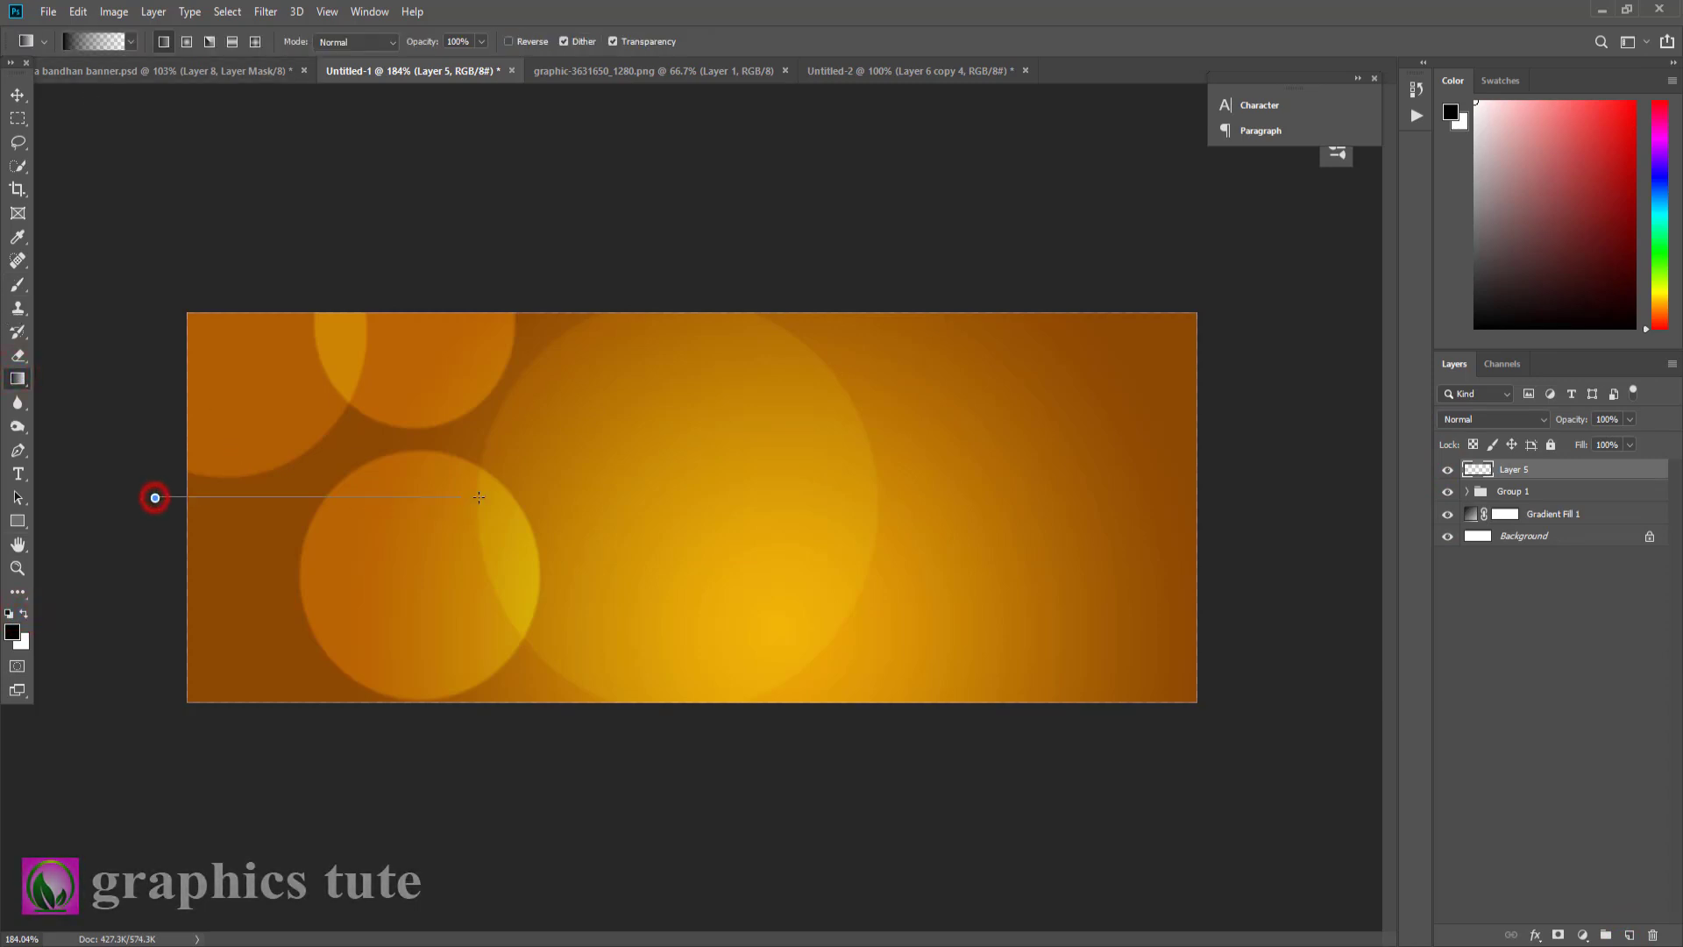
{"action": "left_click_drag", "start_coordinate": [154, 497], "coordinate": [479, 497]}
{"action": "left_click_drag", "start_coordinate": [1582, 425], "coordinate": [1545, 425]}
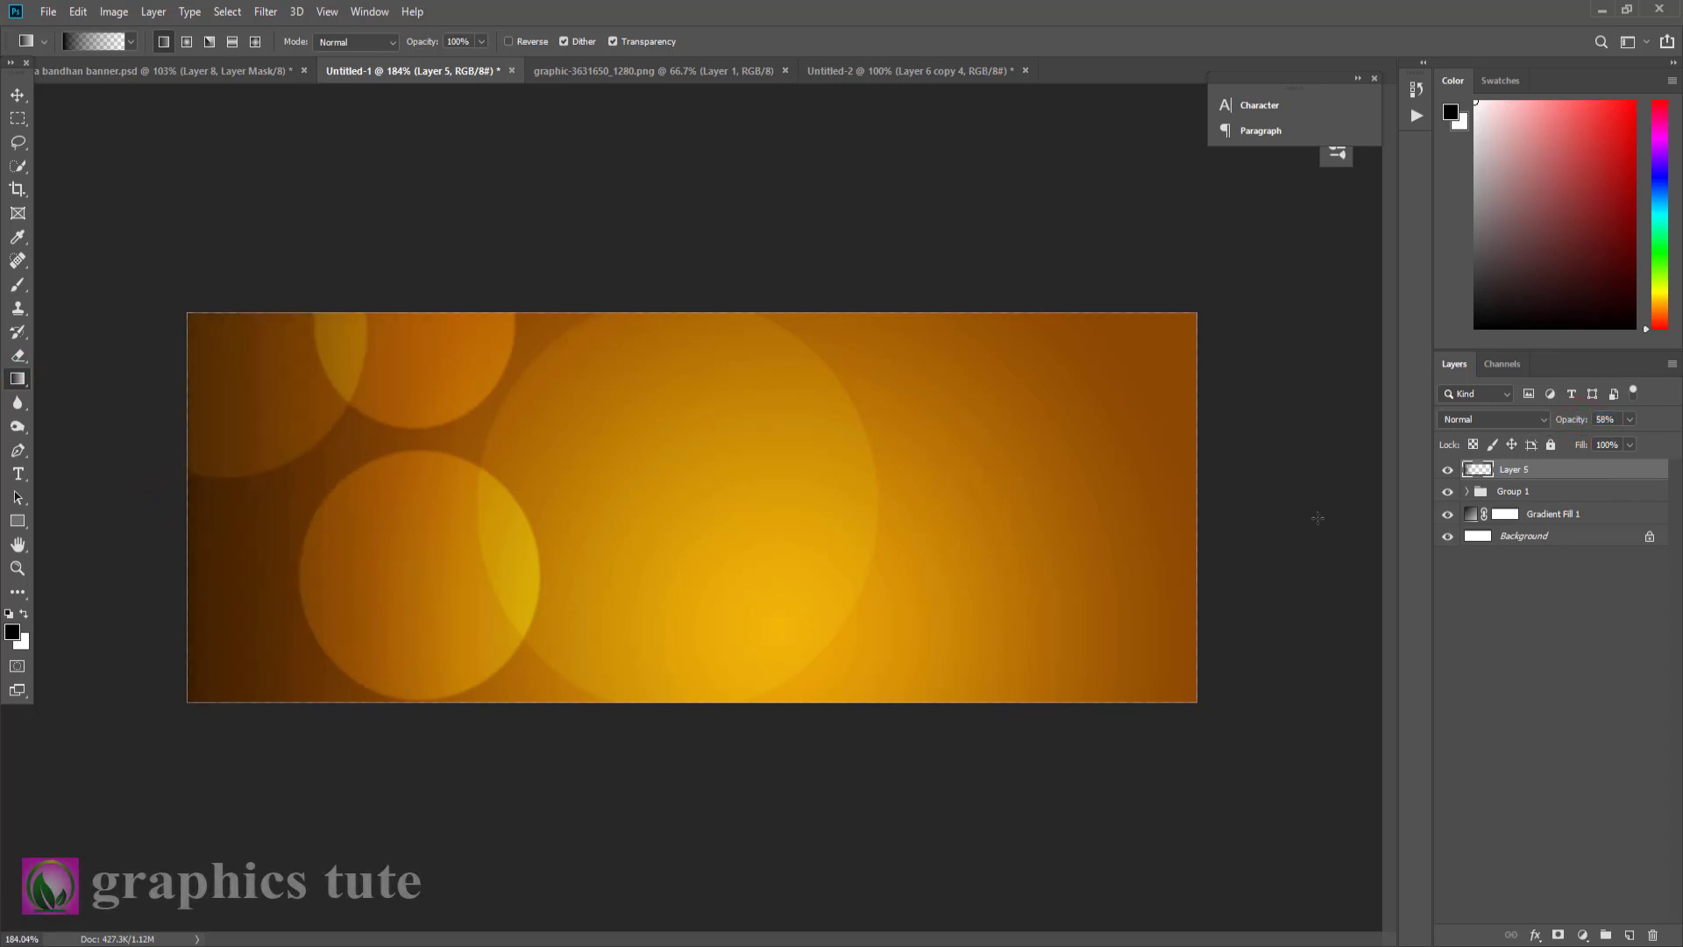
{"action": "left_click_drag", "start_coordinate": [1323, 511], "coordinate": [808, 509]}
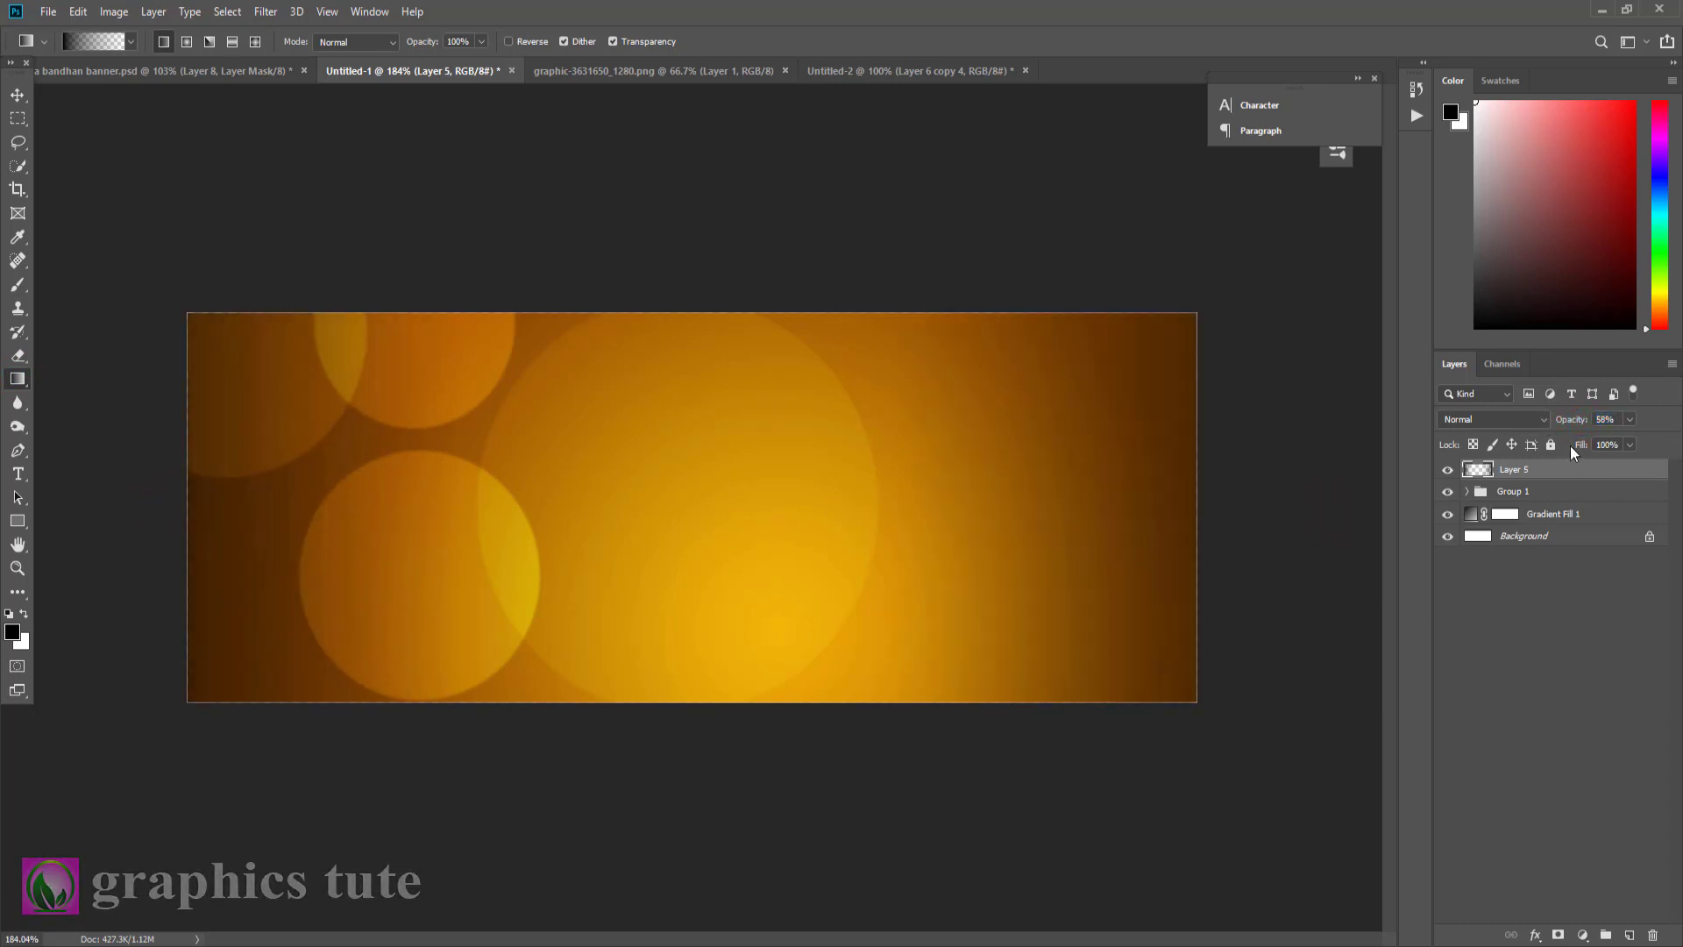
{"action": "left_click_drag", "start_coordinate": [1561, 422], "coordinate": [1571, 424]}
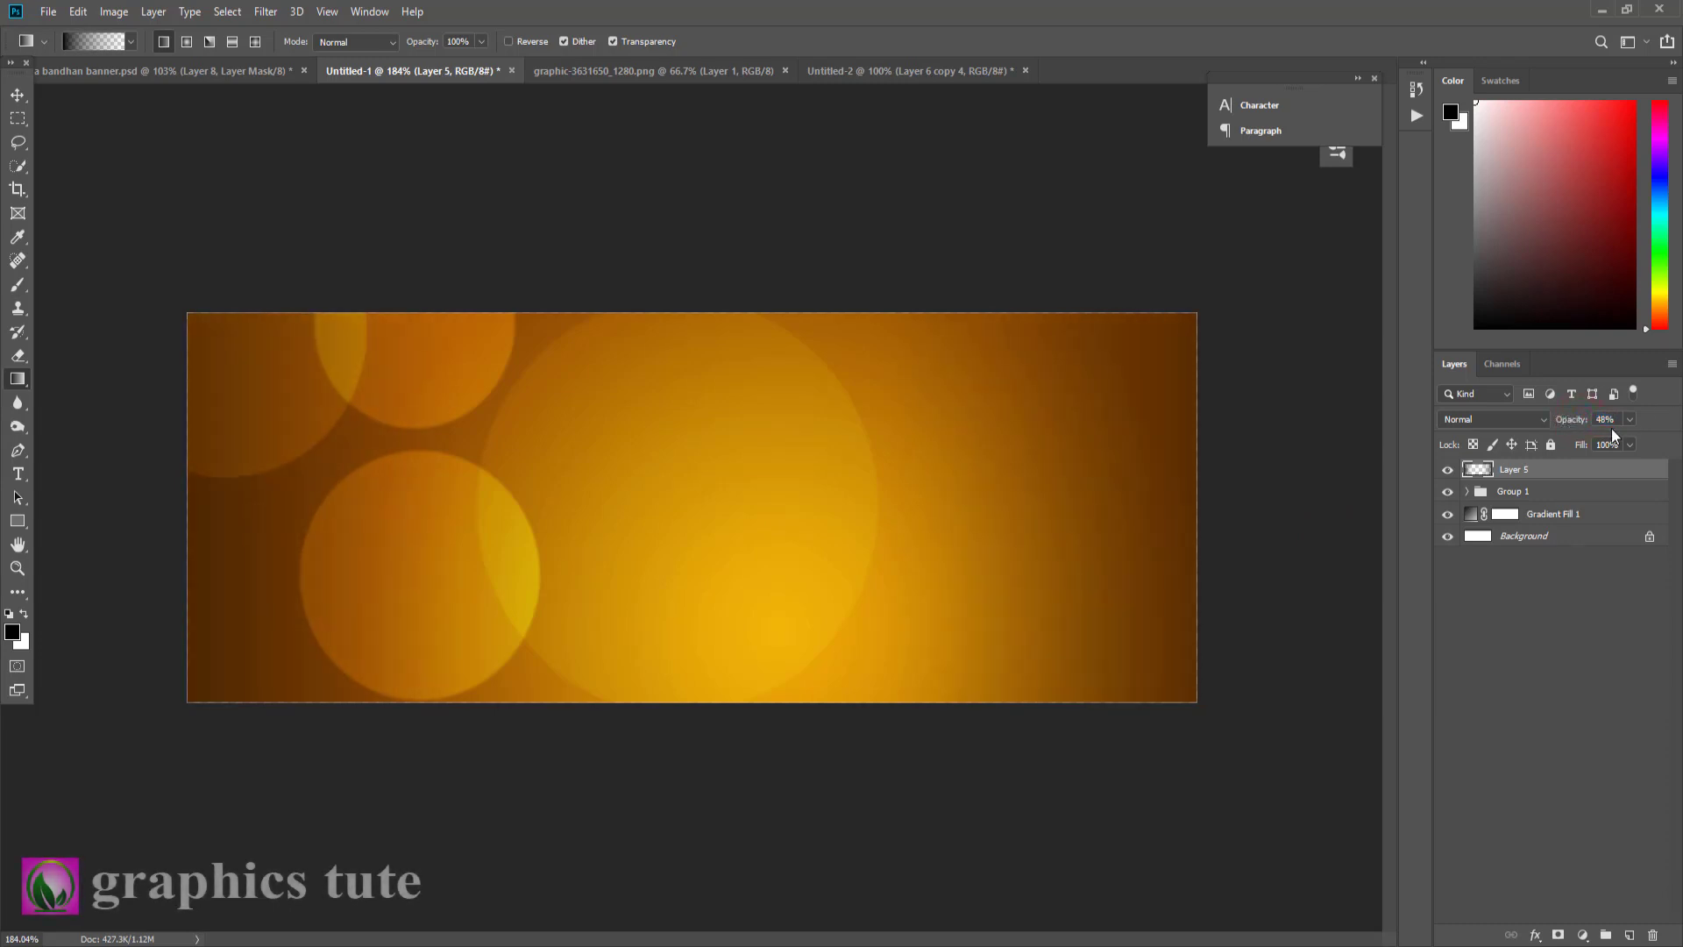
- Brighten the Layer 3 circle inside the bokeh group and compare the edge shading on and off
{"action": "left_click", "coordinate": [1448, 490]}
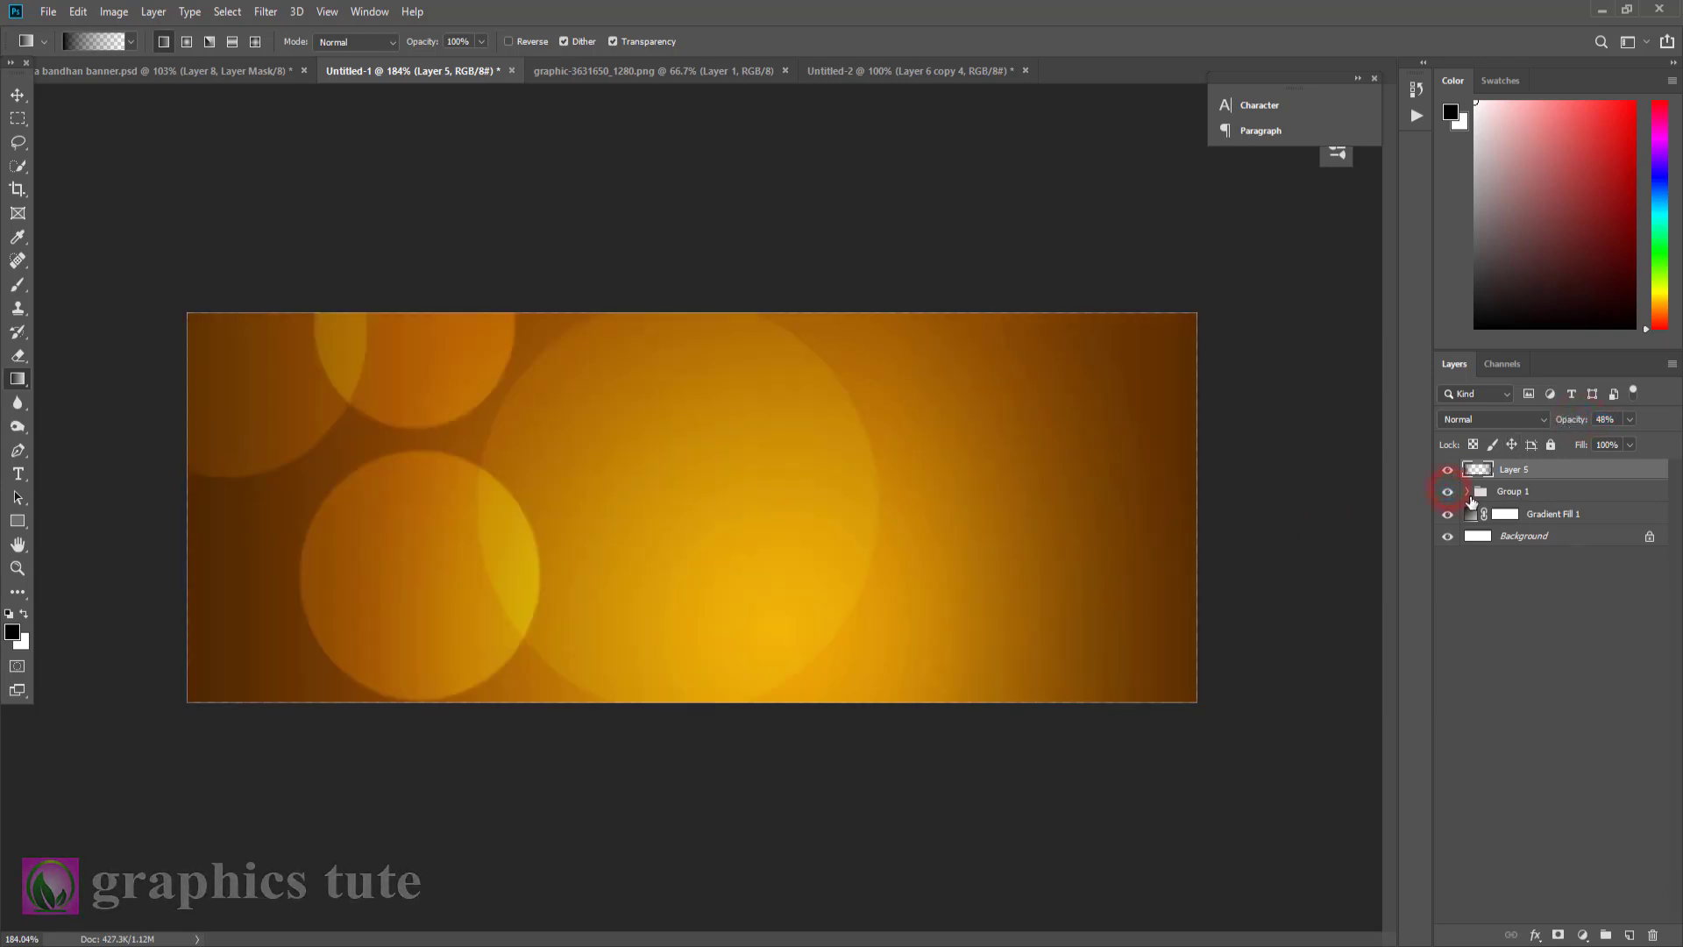
{"action": "left_click", "coordinate": [1468, 491]}
{"action": "left_click", "coordinate": [1447, 513]}
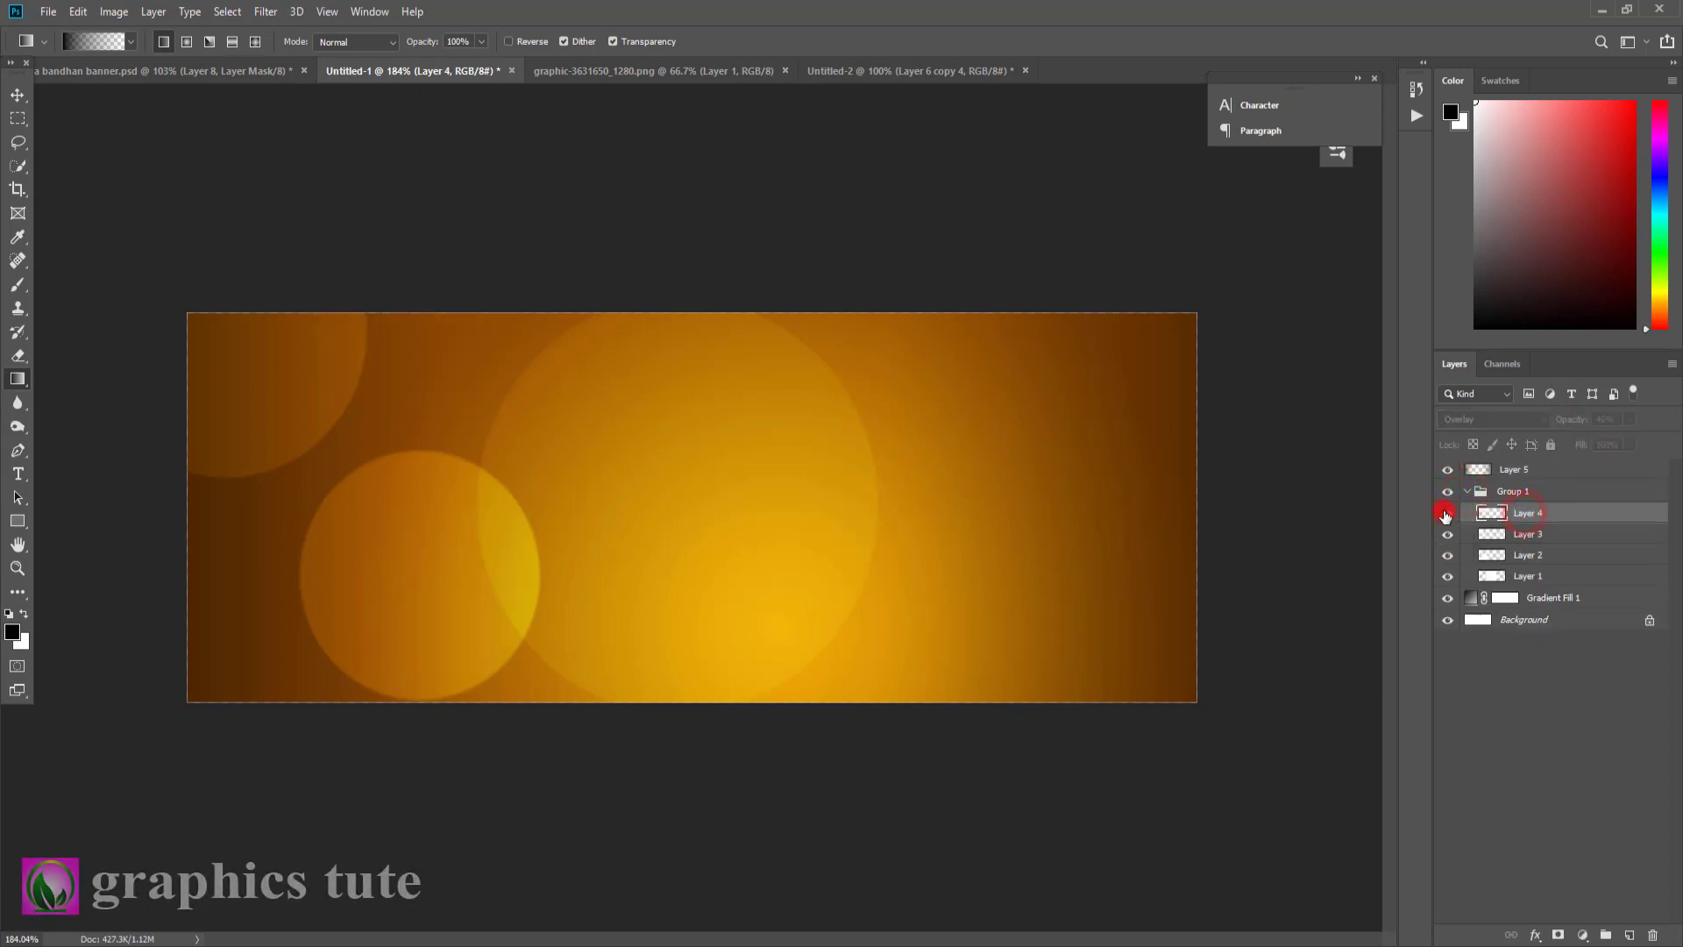
{"action": "left_click", "coordinate": [1515, 533]}
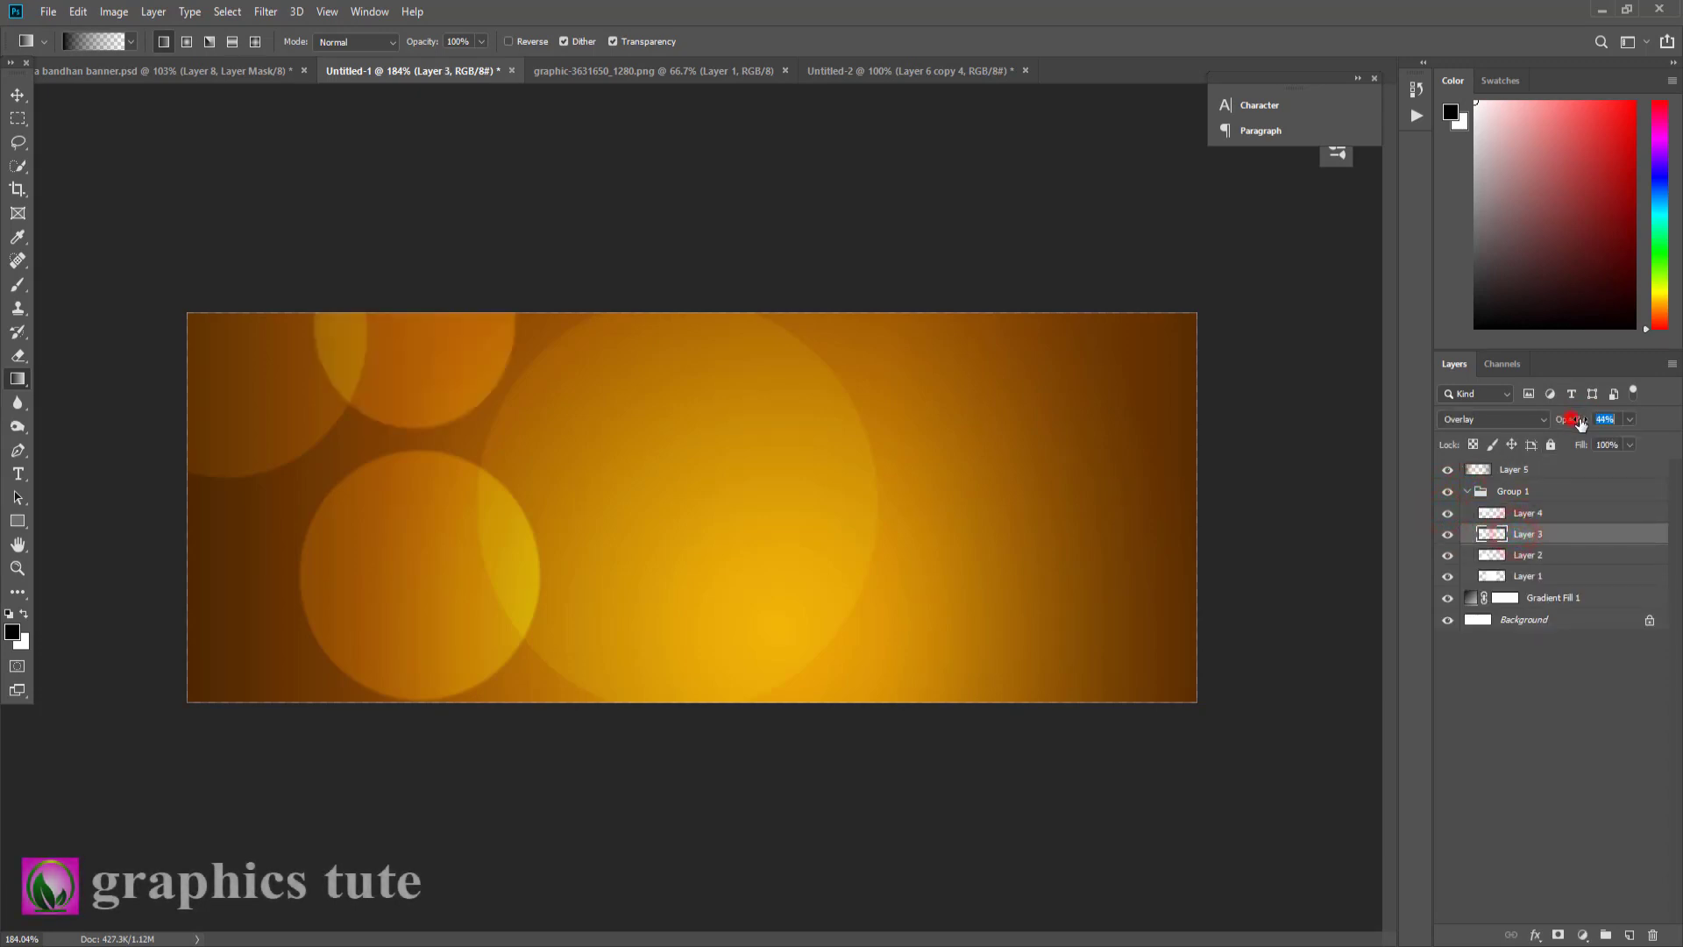
{"action": "left_click_drag", "start_coordinate": [1592, 423], "coordinate": [1583, 425]}
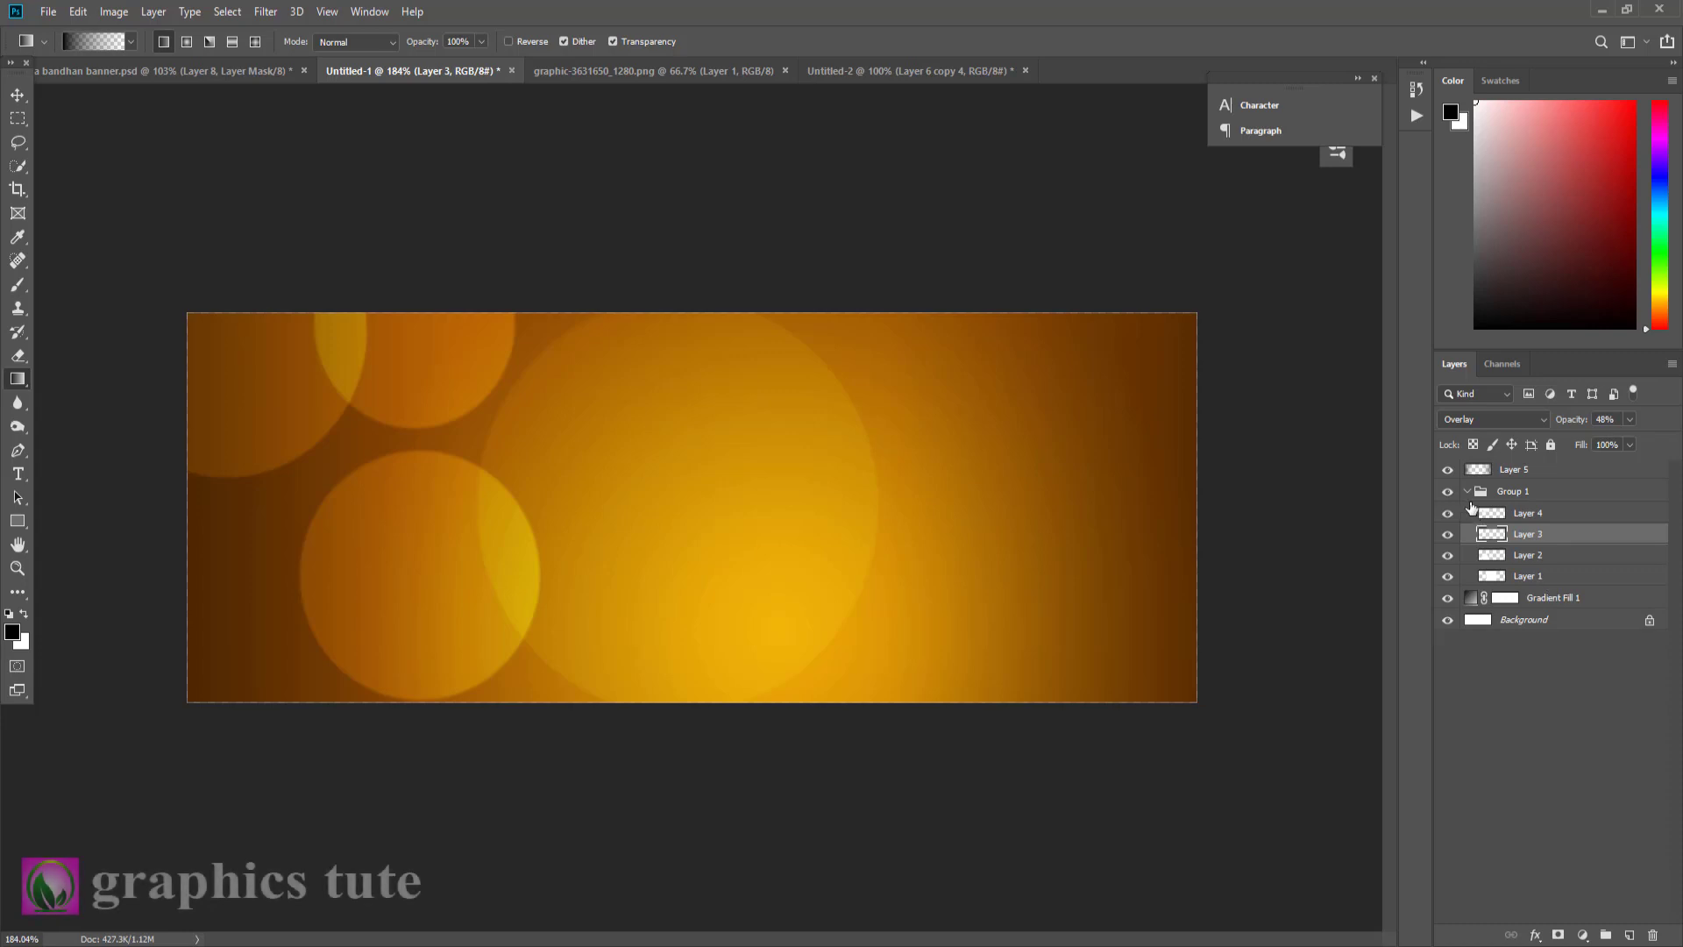
{"action": "left_click", "coordinate": [1469, 492]}
{"action": "left_click", "coordinate": [1512, 469]}
{"action": "left_click", "coordinate": [1447, 469]}
{"action": "left_click", "coordinate": [1447, 470]}
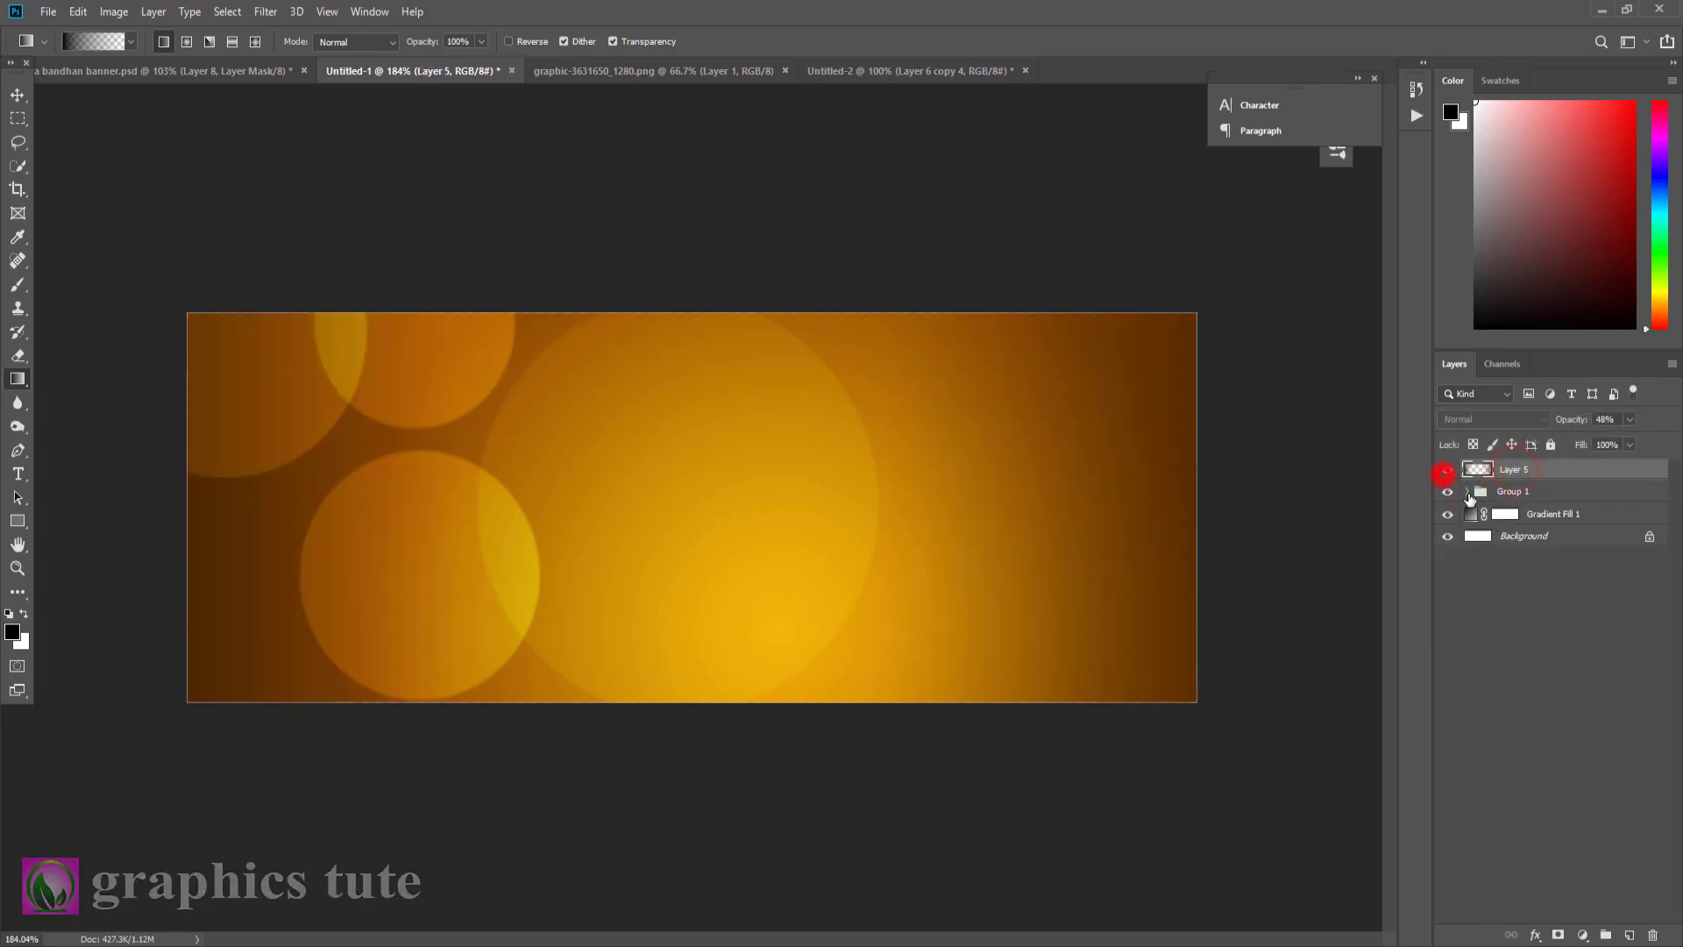
{"action": "left_click", "coordinate": [16, 568]}
{"action": "left_click_drag", "start_coordinate": [751, 575], "coordinate": [759, 571]}
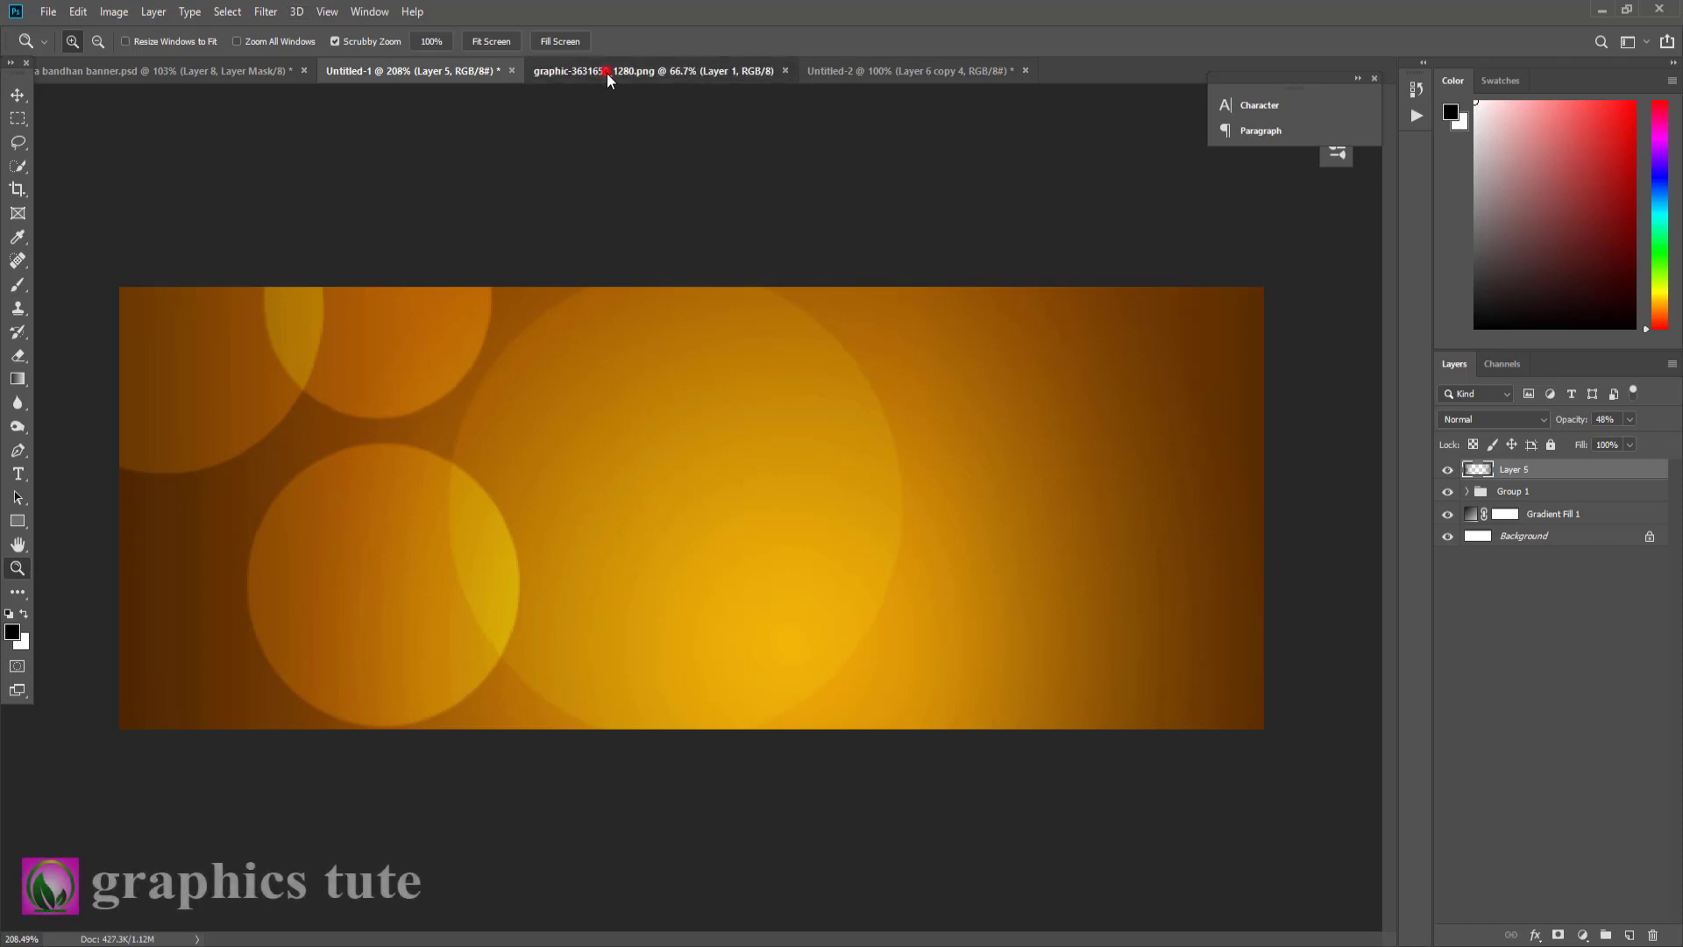
- Bring the rakhi image into the banner document and move it up-right
{"action": "left_click", "coordinate": [607, 72]}
{"action": "left_click", "coordinate": [19, 98]}
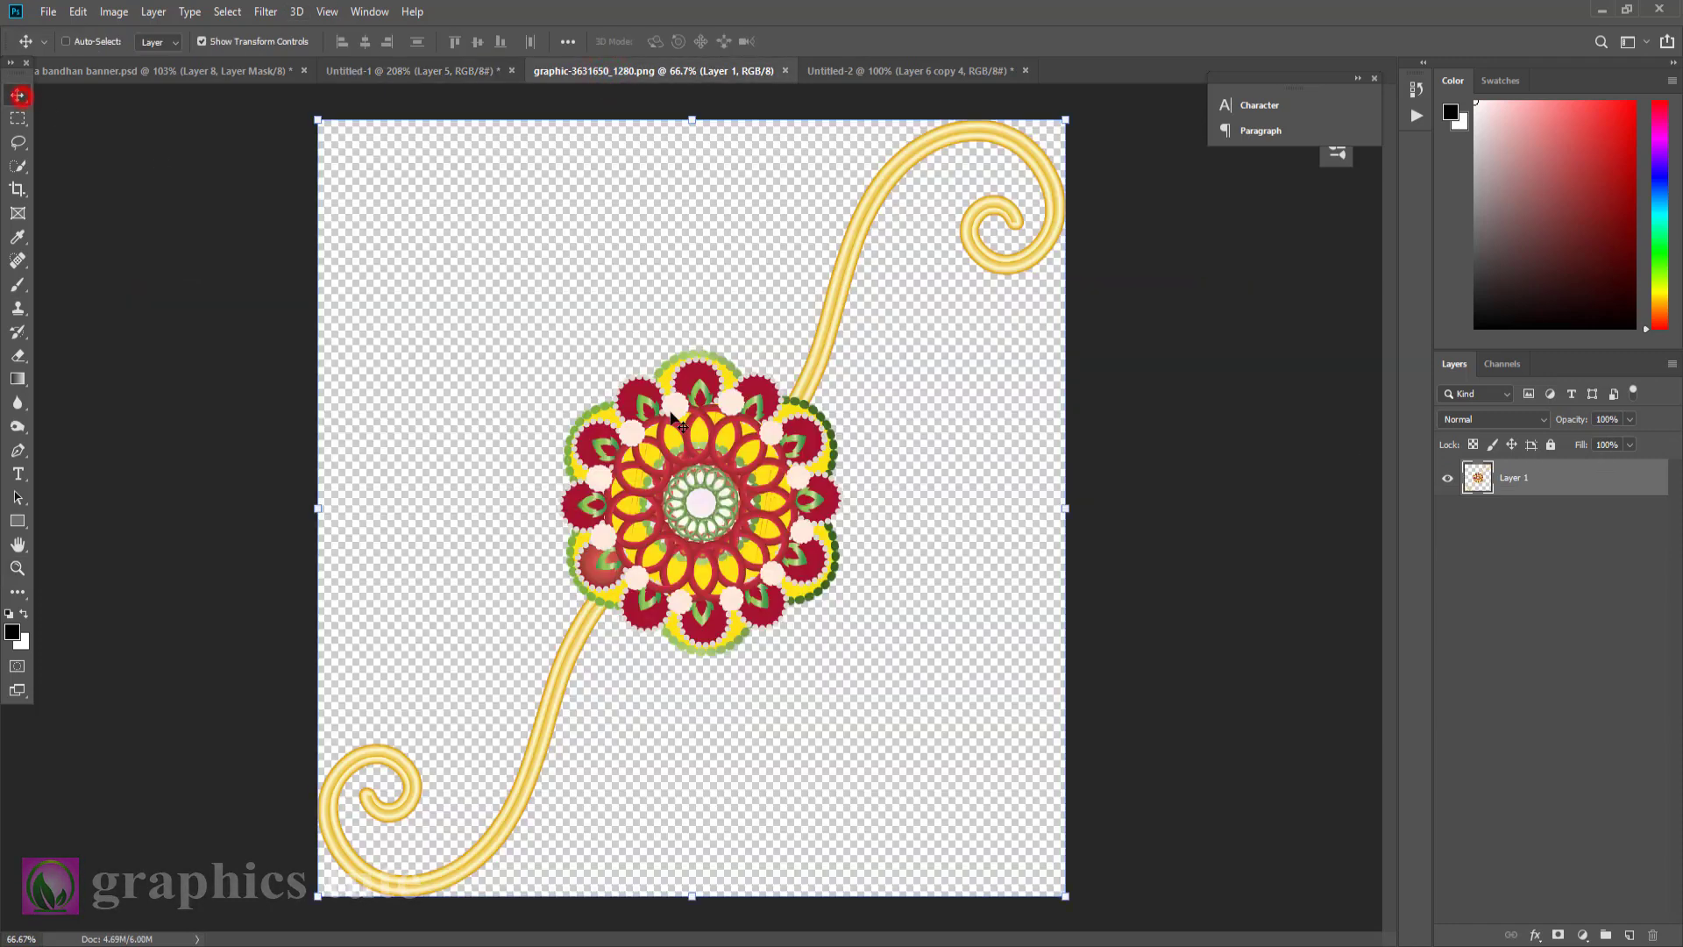
{"action": "mouse_move", "coordinate": [675, 413]}
{"action": "left_mouse_down"}
{"action": "mouse_move", "coordinate": [443, 77]}
{"action": "mouse_move", "coordinate": [981, 601]}
{"action": "mouse_move", "coordinate": [889, 566]}
{"action": "mouse_move", "coordinate": [930, 349]}
{"action": "left_mouse_up"}
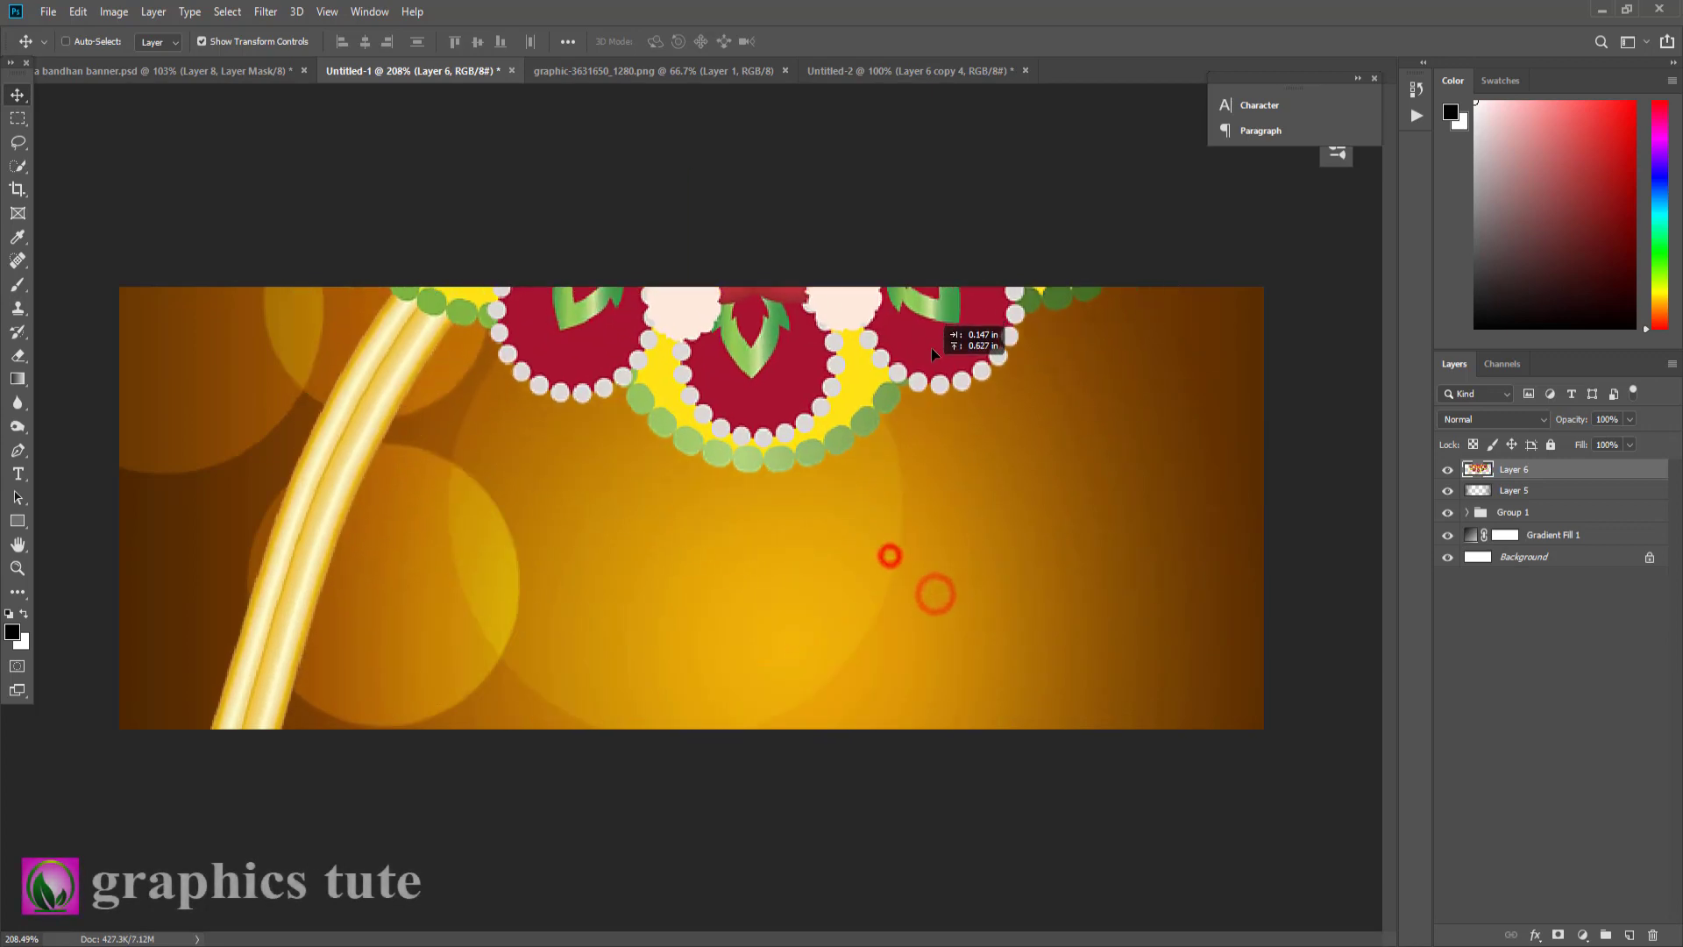
{"action": "mouse_move", "coordinate": [263, 635]}
{"action": "left_mouse_down"}
{"action": "mouse_move", "coordinate": [537, 261]}
{"action": "mouse_move", "coordinate": [298, 729]}
{"action": "left_mouse_up"}
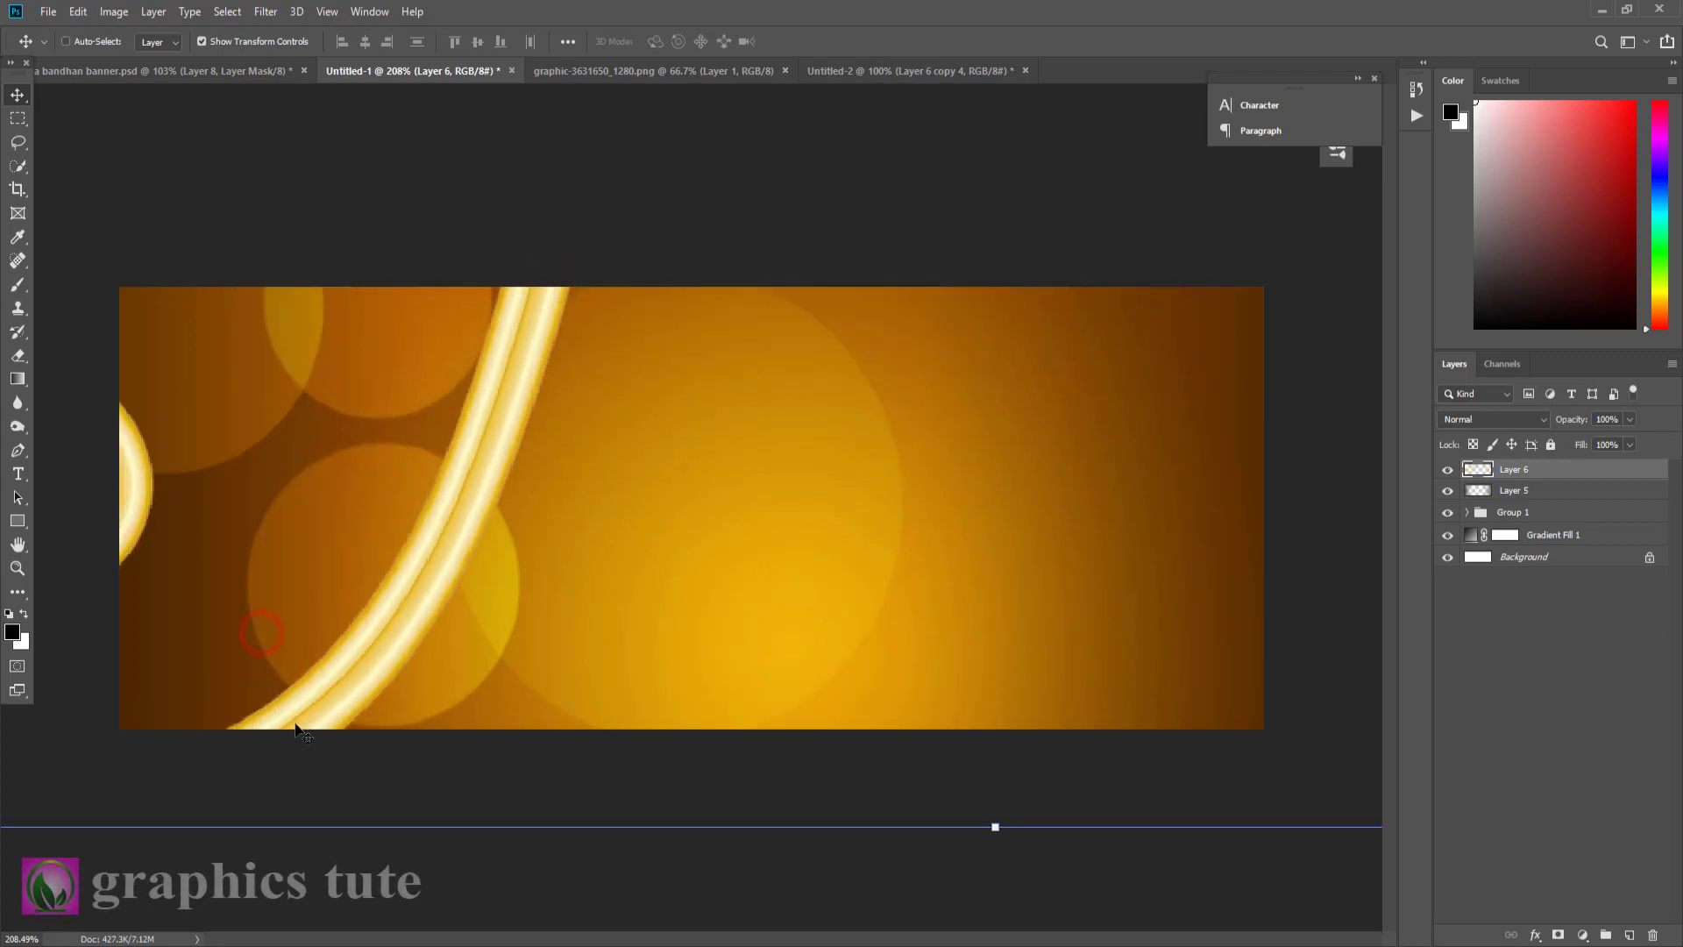
{"action": "left_click_drag", "start_coordinate": [274, 618], "coordinate": [347, 683]}
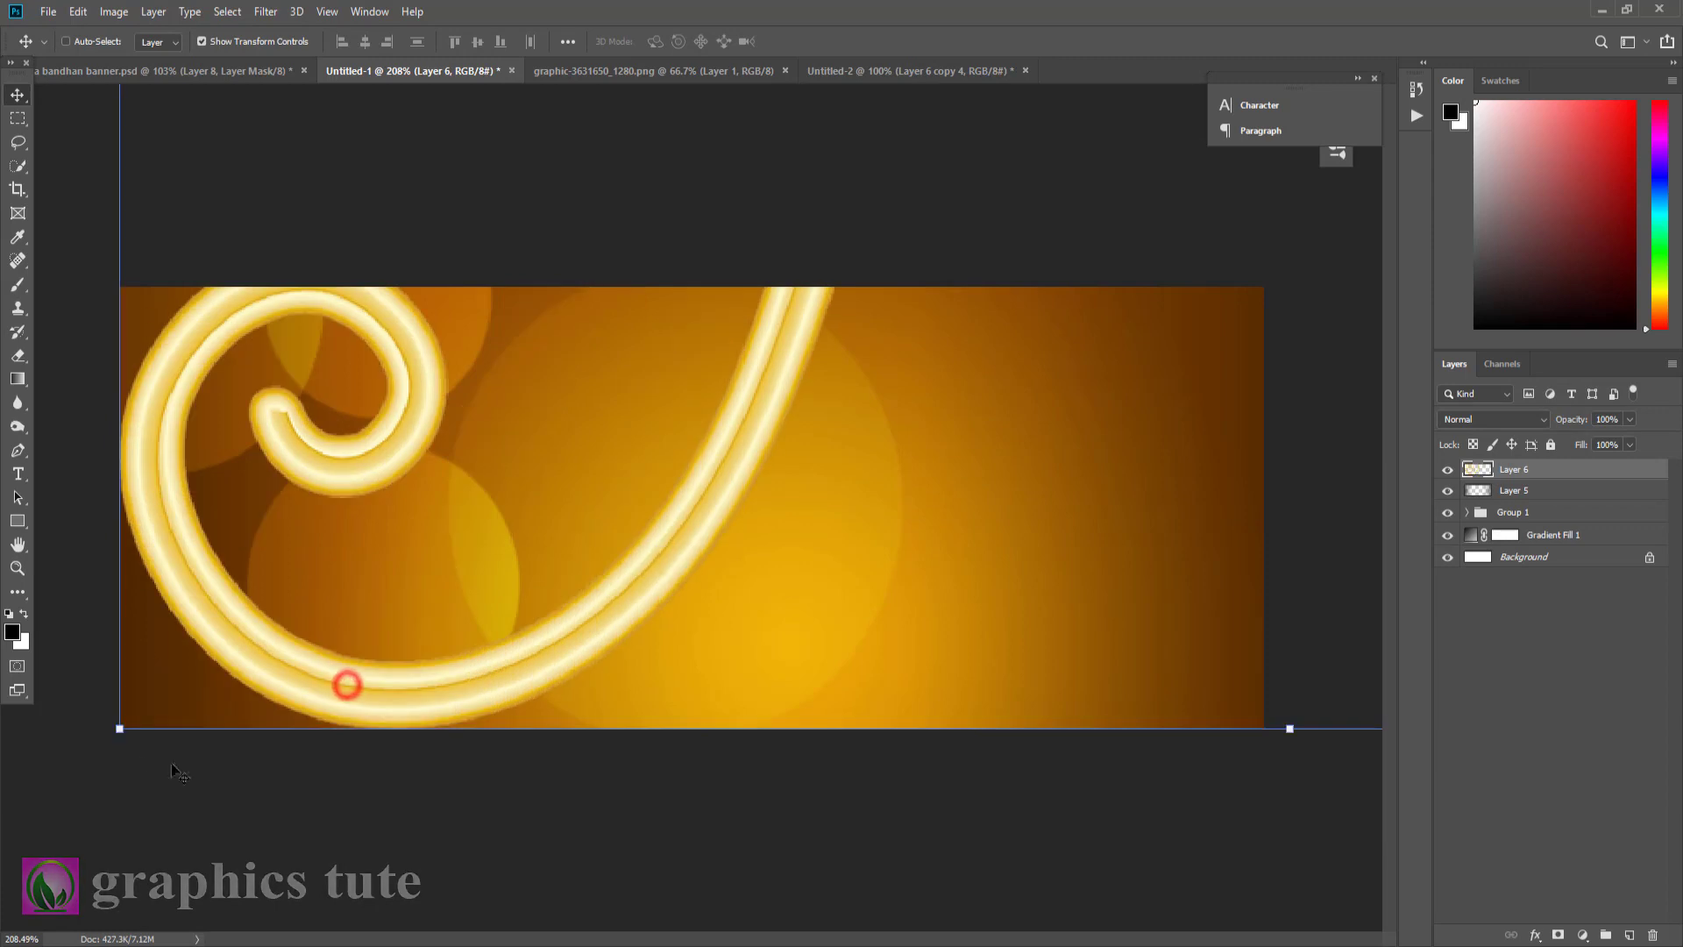
- Scale the rakhi to about 25%, tilt it 4.5°, and place it near the right edge
{"action": "left_click_drag", "start_coordinate": [120, 728], "coordinate": [648, 179]}
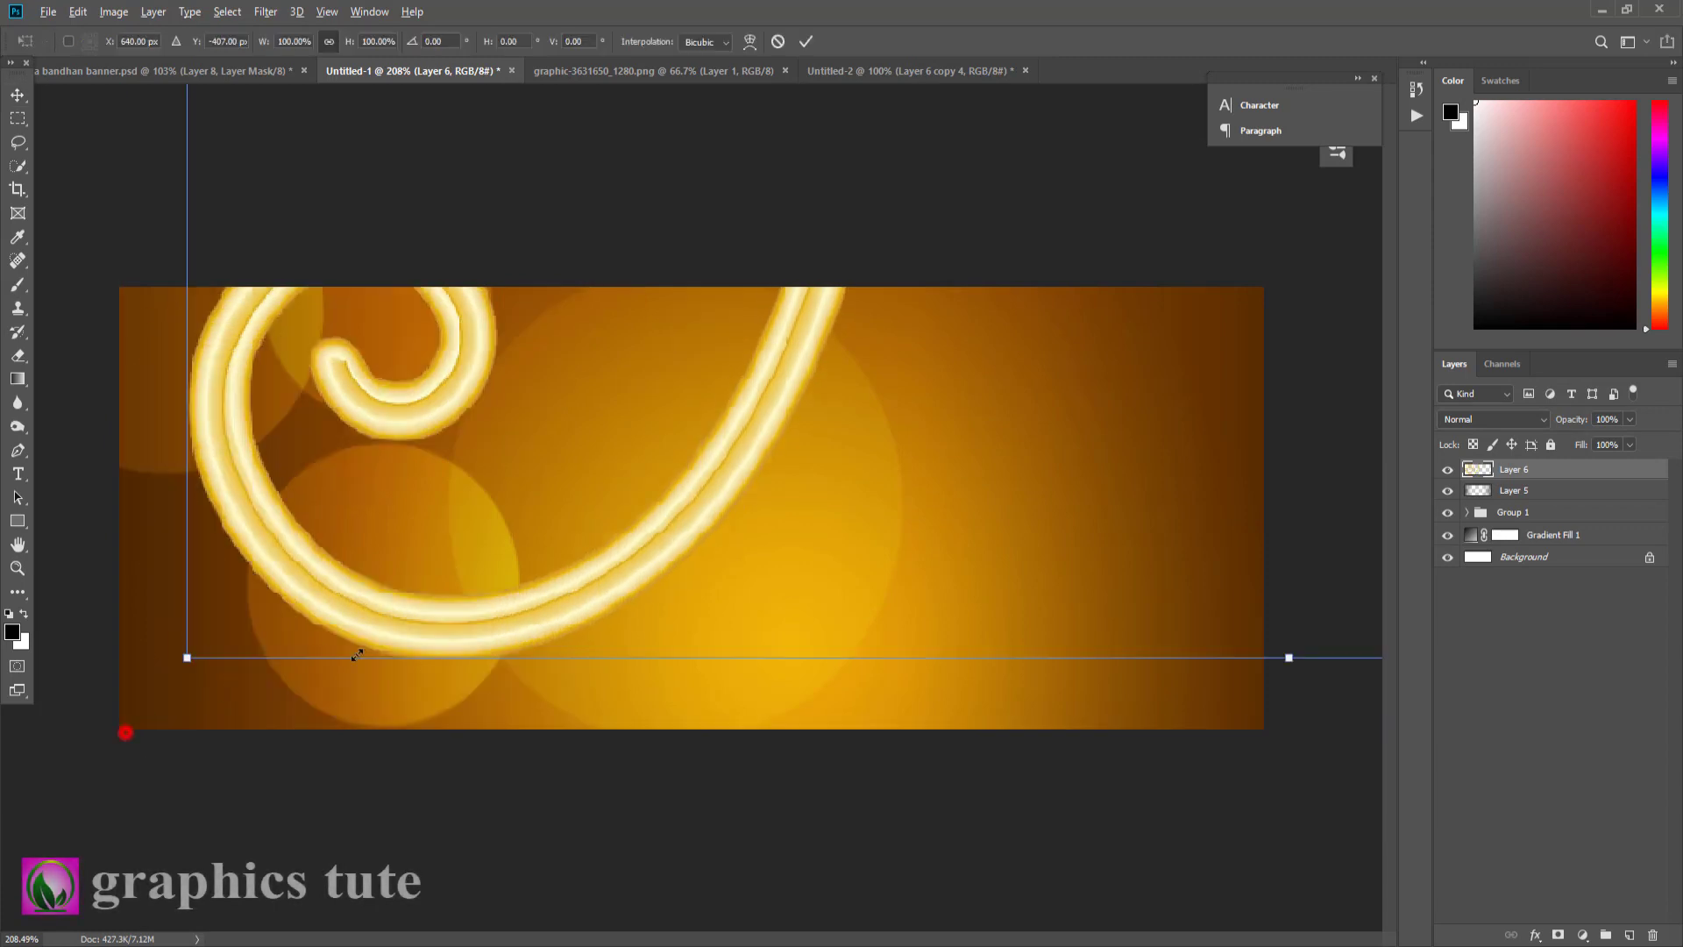
{"action": "left_click_drag", "start_coordinate": [920, 163], "coordinate": [677, 682]}
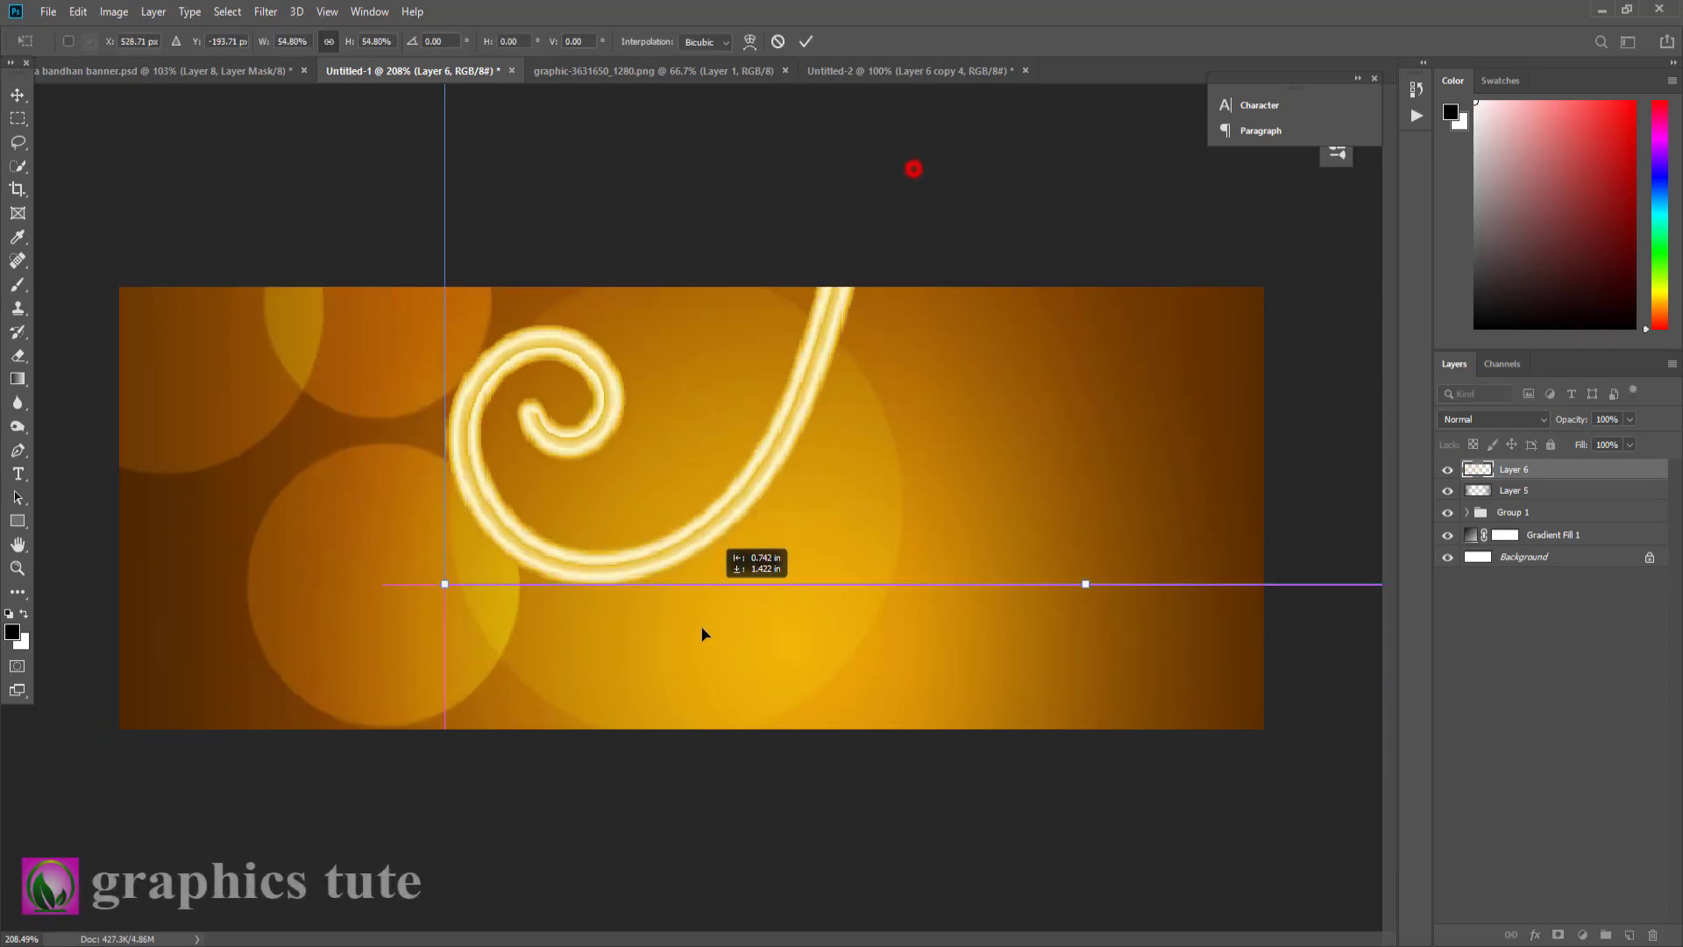
{"action": "left_click_drag", "start_coordinate": [406, 699], "coordinate": [833, 252]}
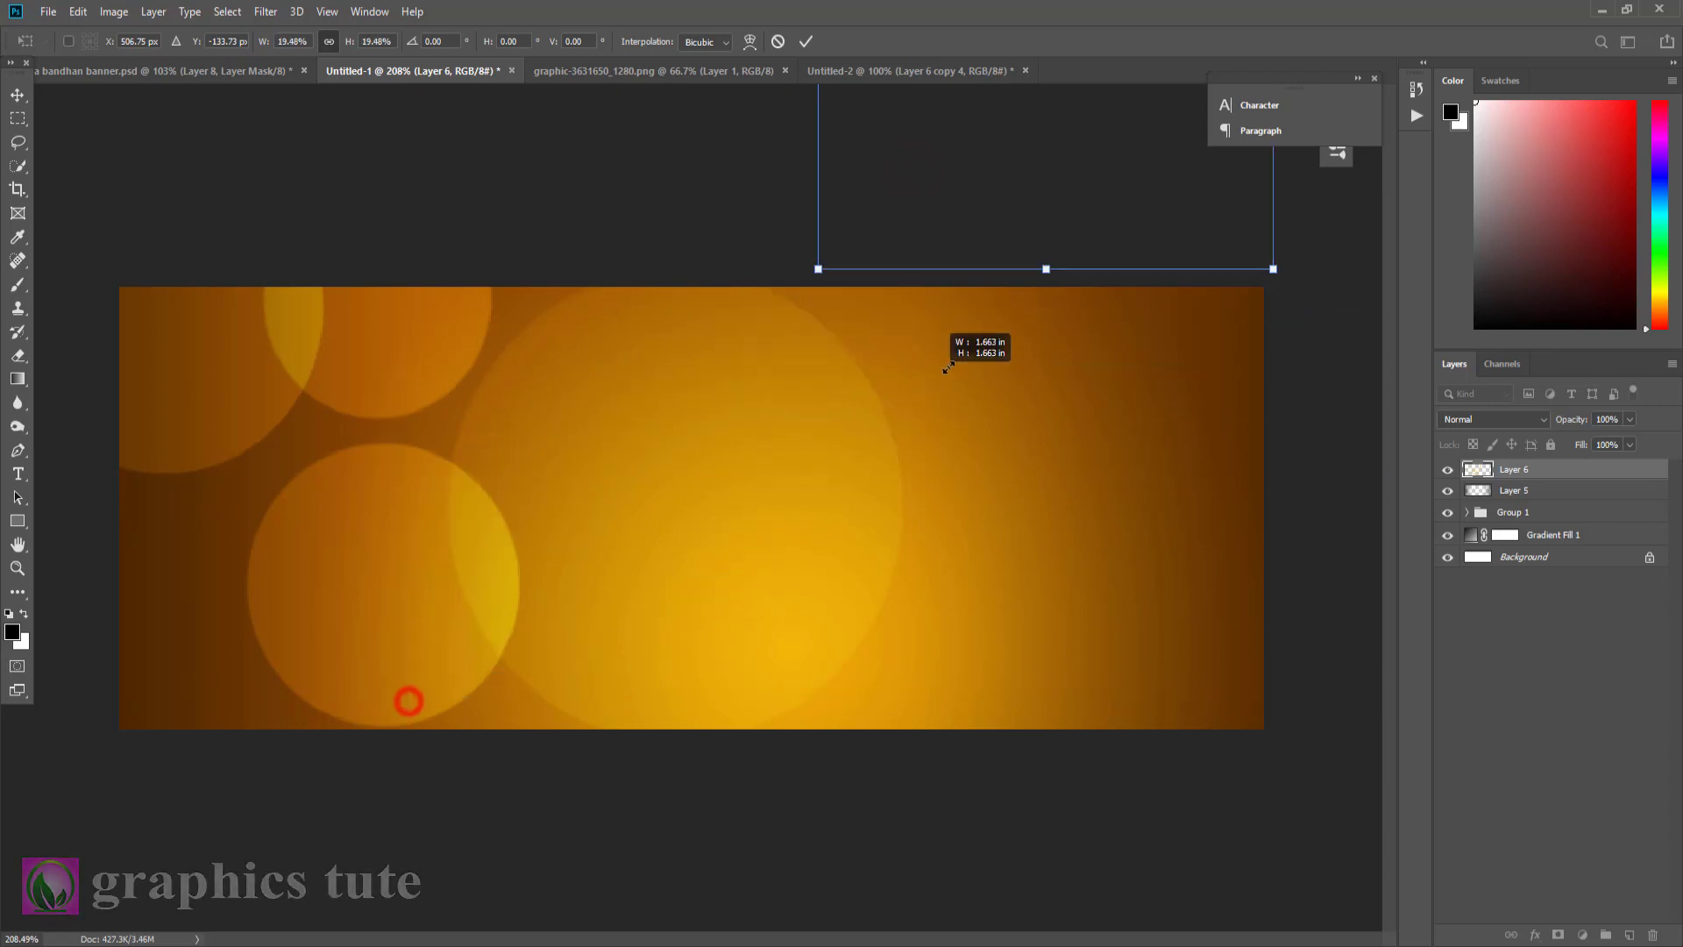
{"action": "left_click_drag", "start_coordinate": [1025, 210], "coordinate": [884, 622]}
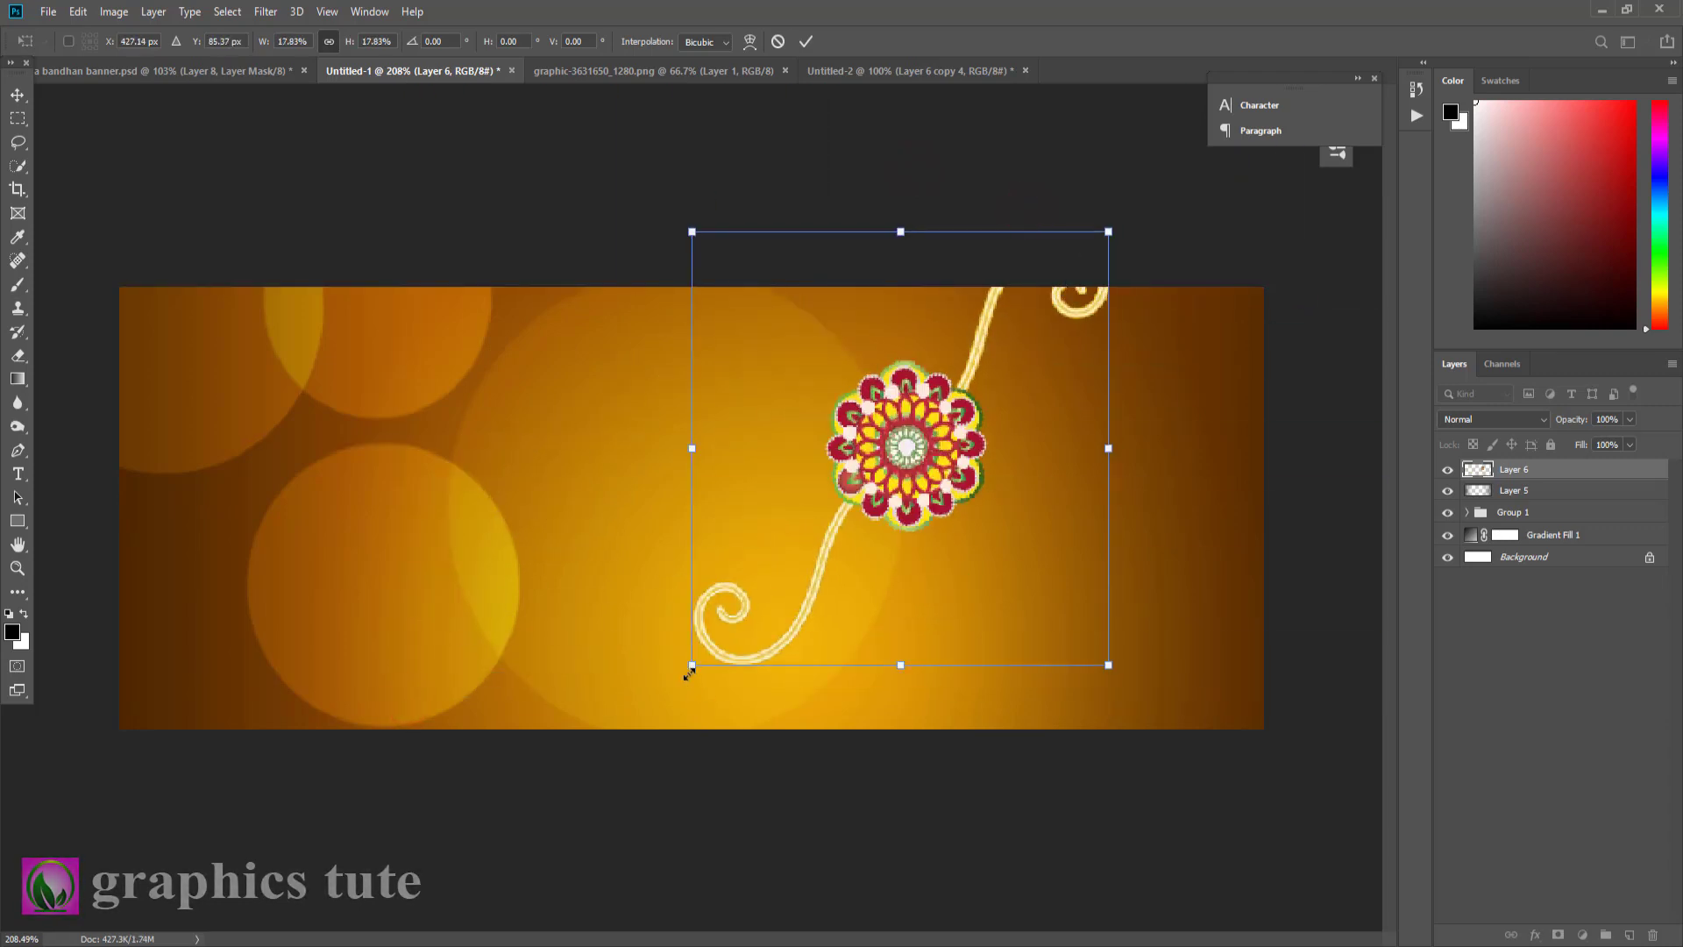
{"action": "left_click_drag", "start_coordinate": [688, 671], "coordinate": [603, 754]}
{"action": "mouse_move", "coordinate": [952, 671]}
{"action": "left_mouse_down"}
{"action": "mouse_move", "coordinate": [1124, 747]}
{"action": "mouse_move", "coordinate": [1164, 734]}
{"action": "left_mouse_up"}
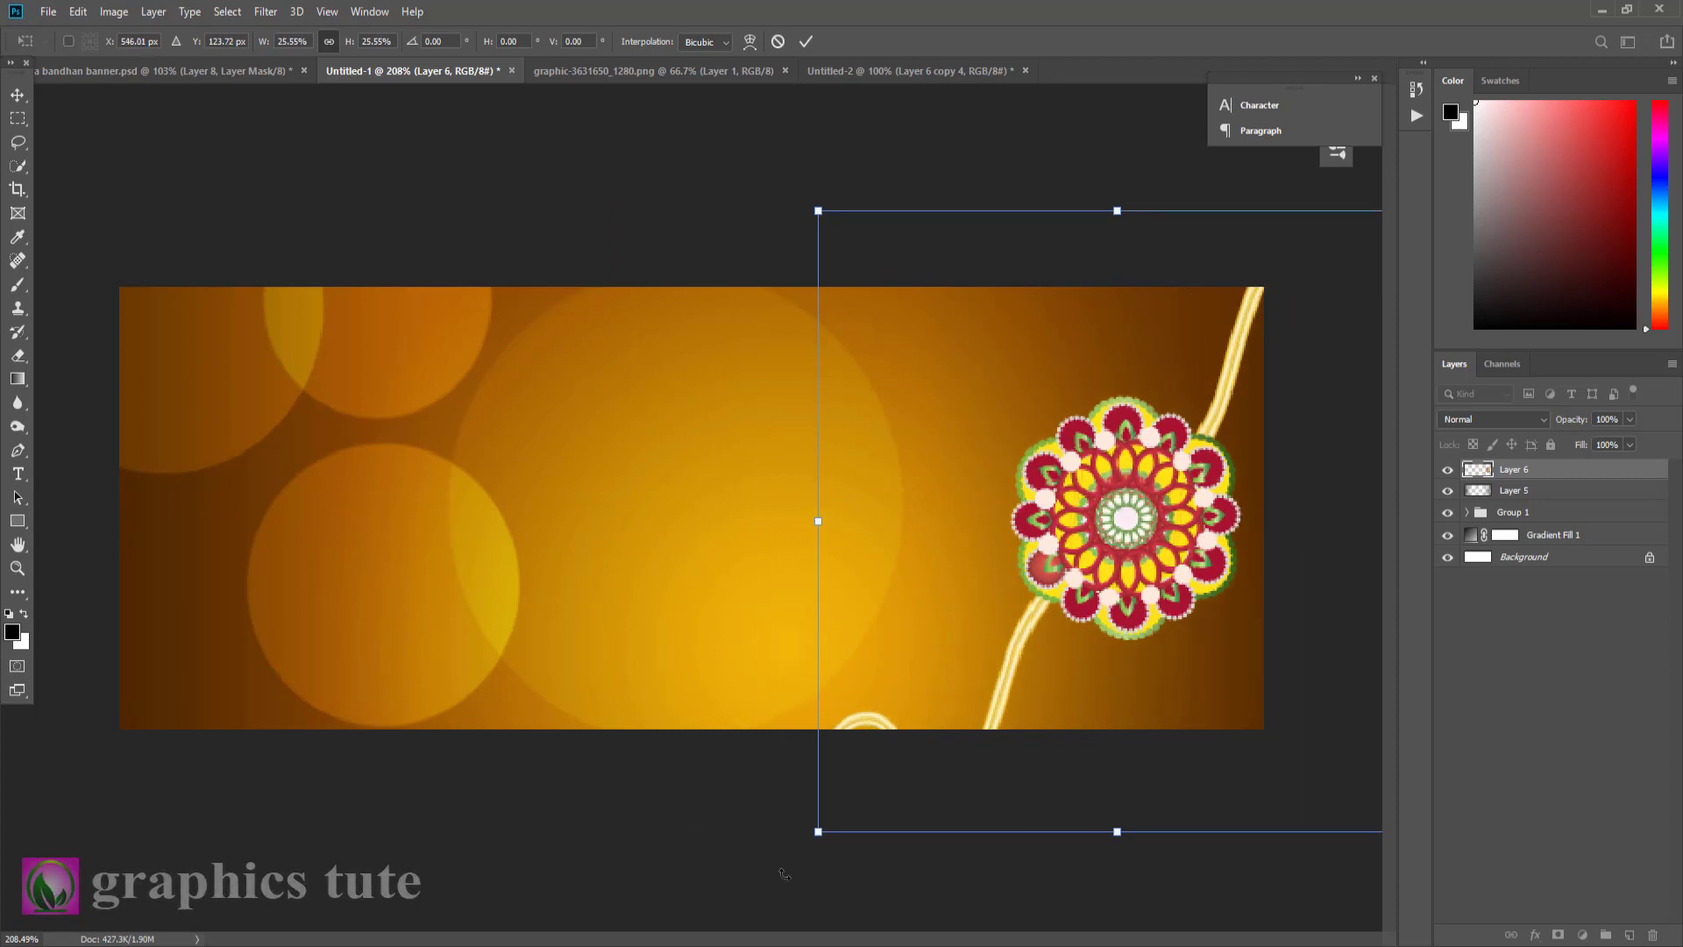
{"action": "left_click_drag", "start_coordinate": [784, 873], "coordinate": [772, 867]}
{"action": "left_click_drag", "start_coordinate": [1048, 680], "coordinate": [1014, 680]}
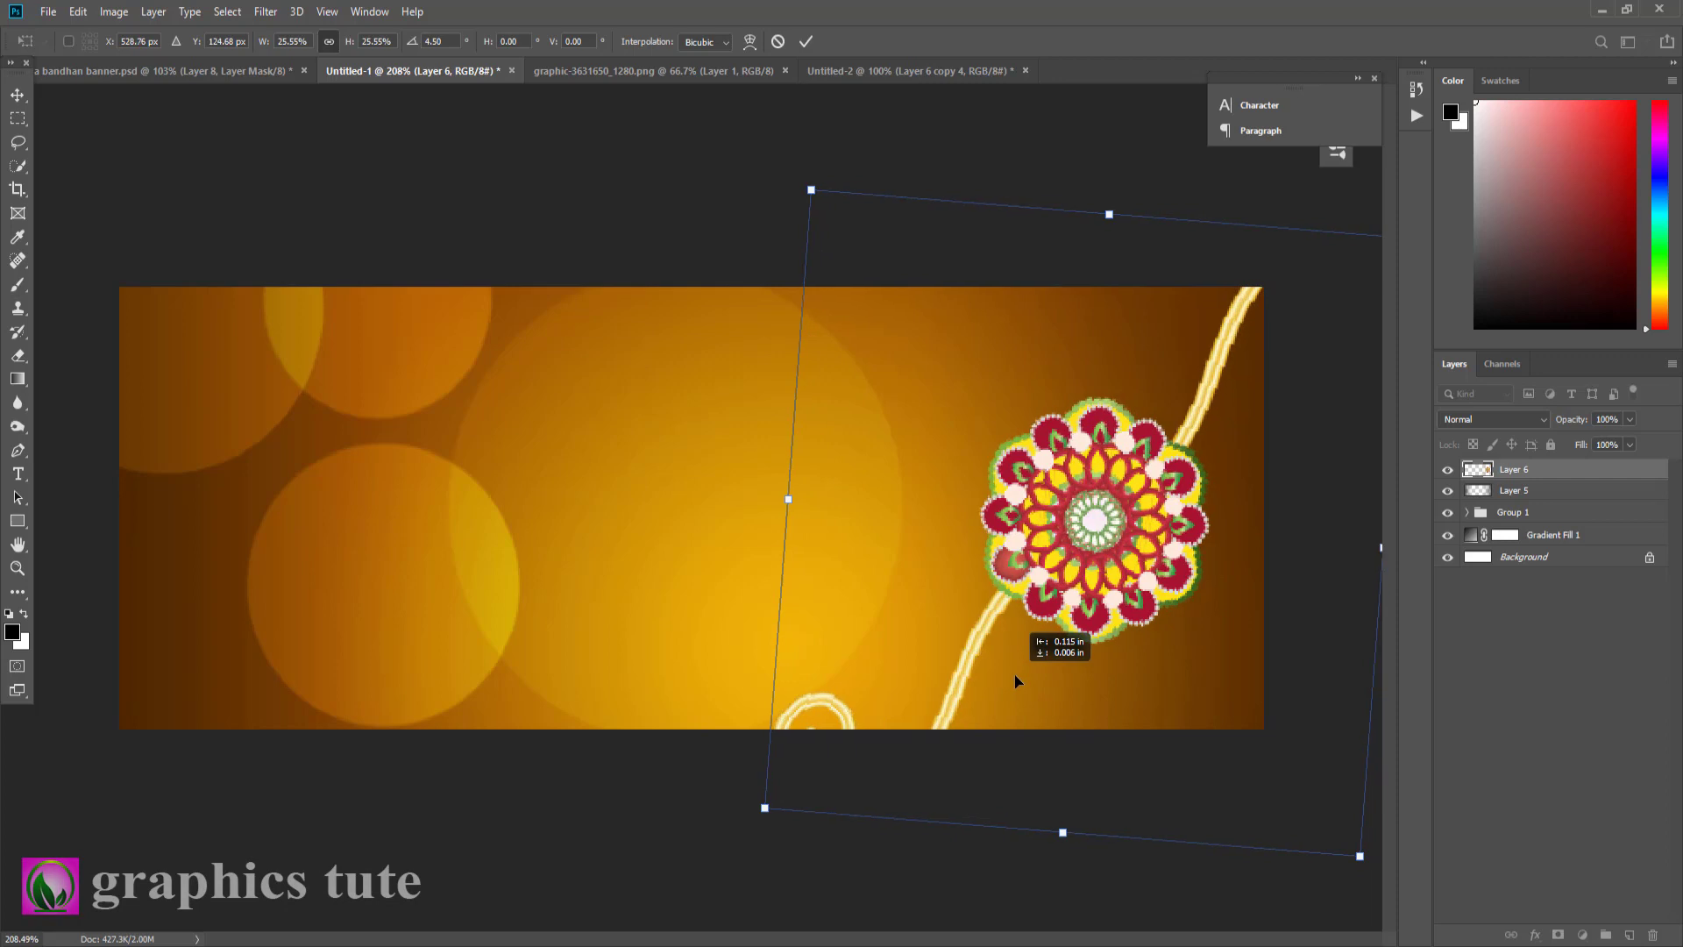
{"action": "left_click", "coordinate": [806, 40]}
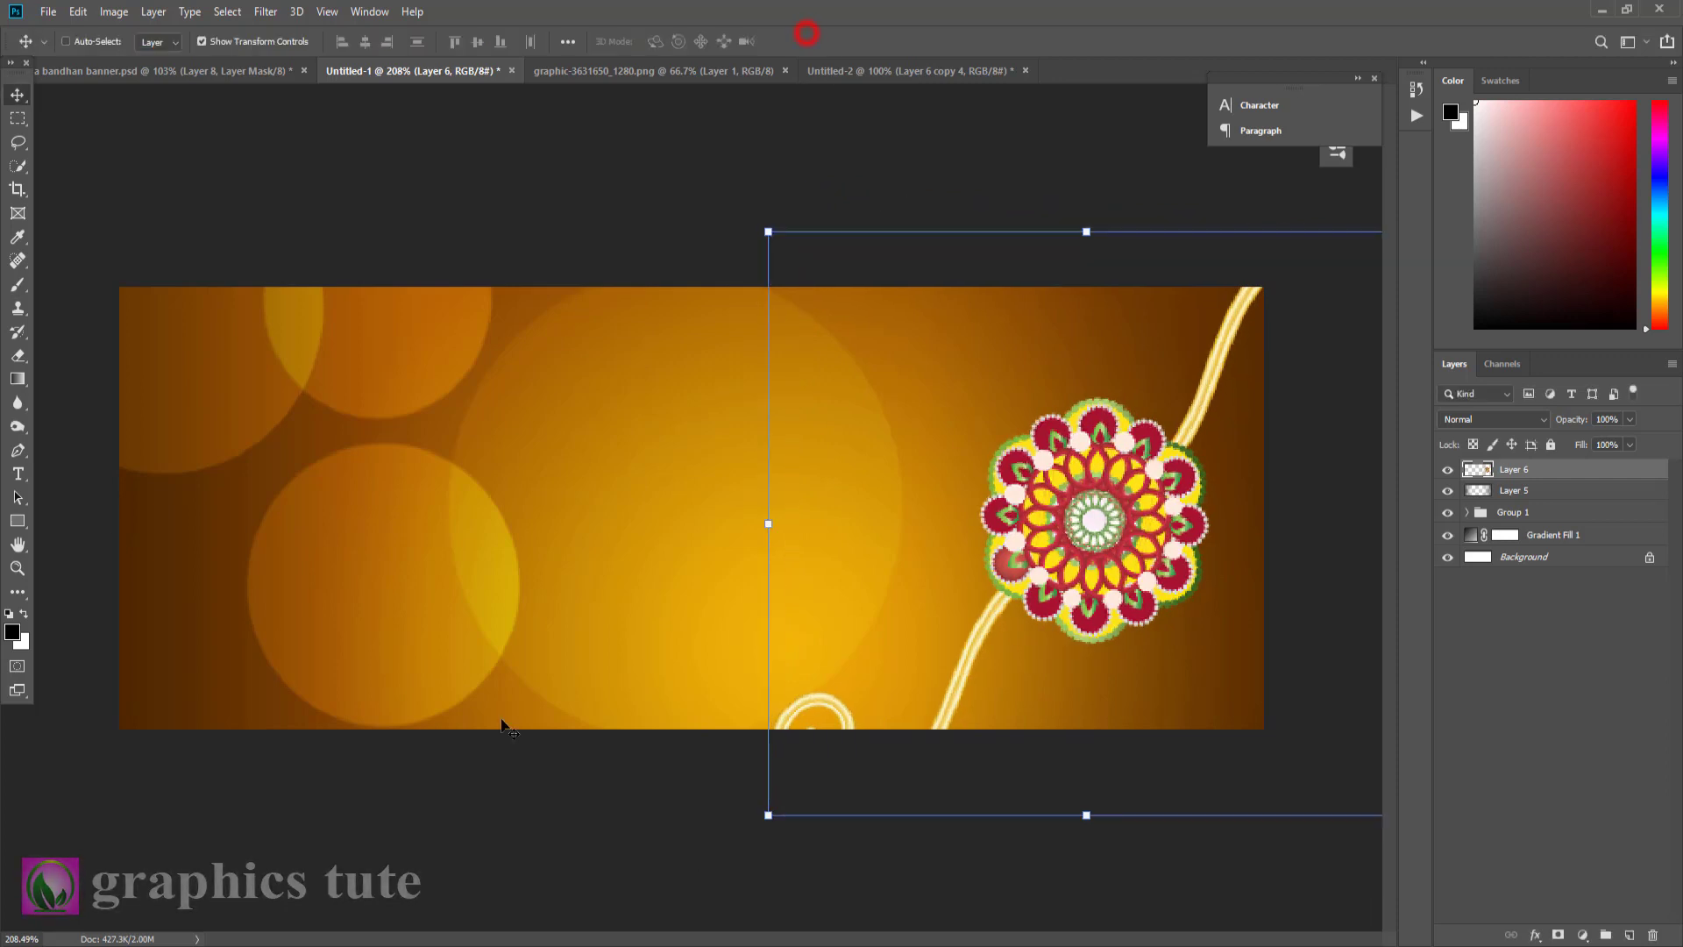
{"action": "left_click", "coordinate": [17, 355]}
- Erase the stray thread curl at the bottom edge and raise the rakhi's saturation
{"action": "left_click", "coordinate": [805, 725]}
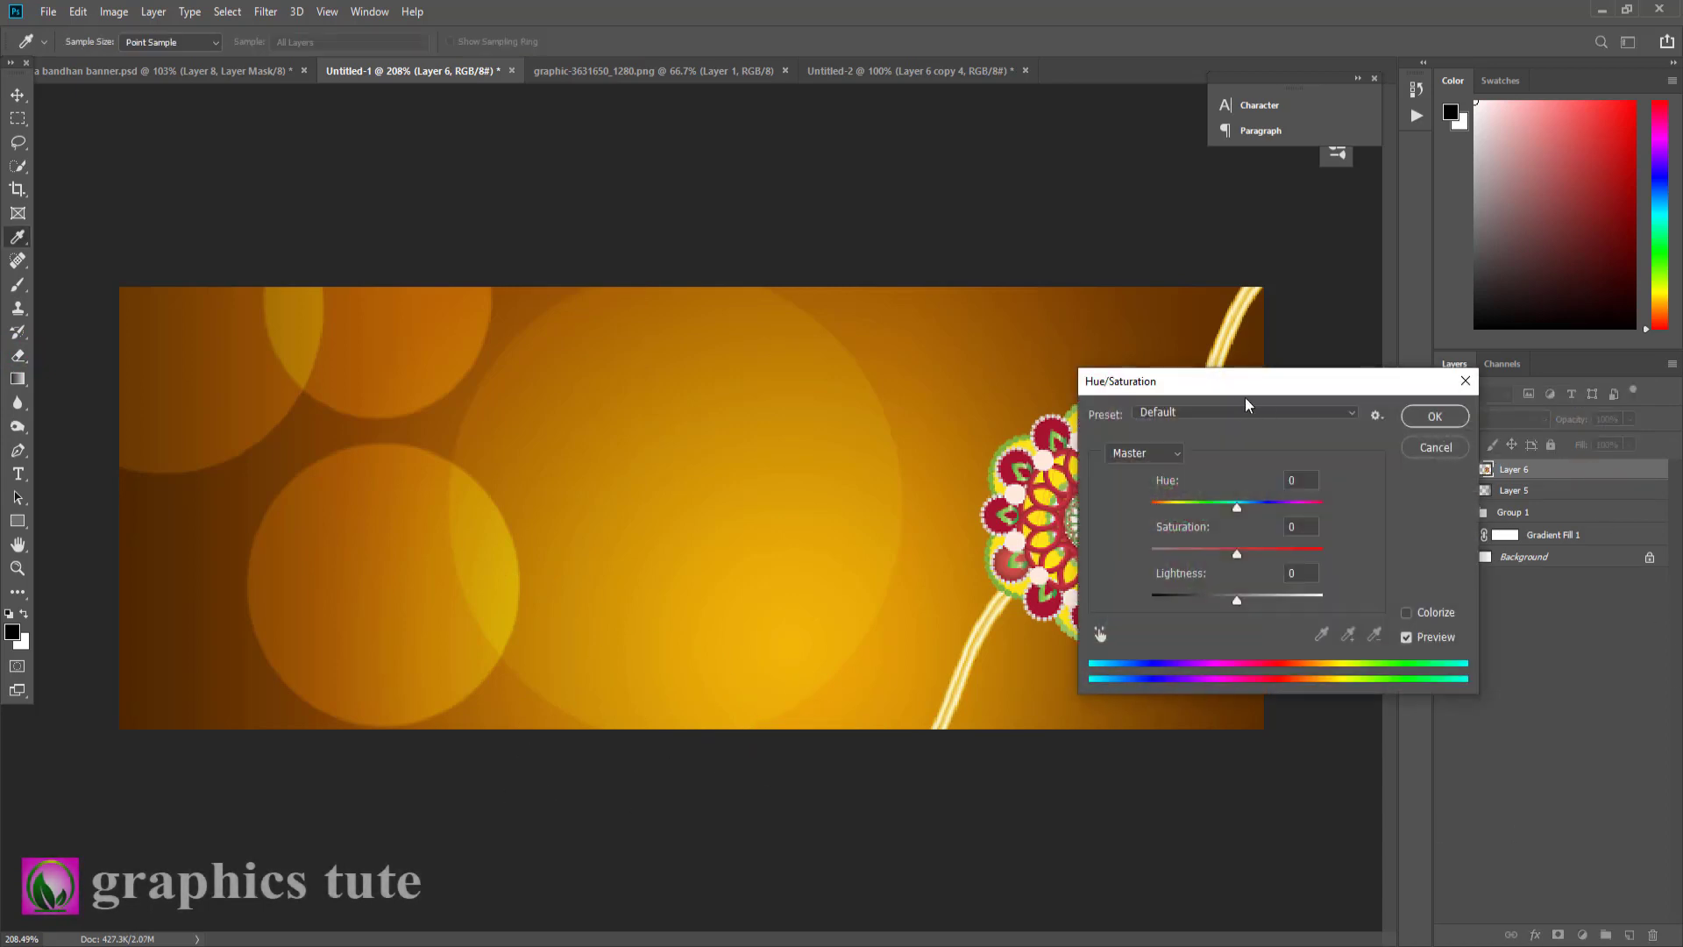
{"action": "left_click_drag", "start_coordinate": [1251, 387], "coordinate": [644, 317]}
{"action": "left_click_drag", "start_coordinate": [626, 483], "coordinate": [652, 482]}
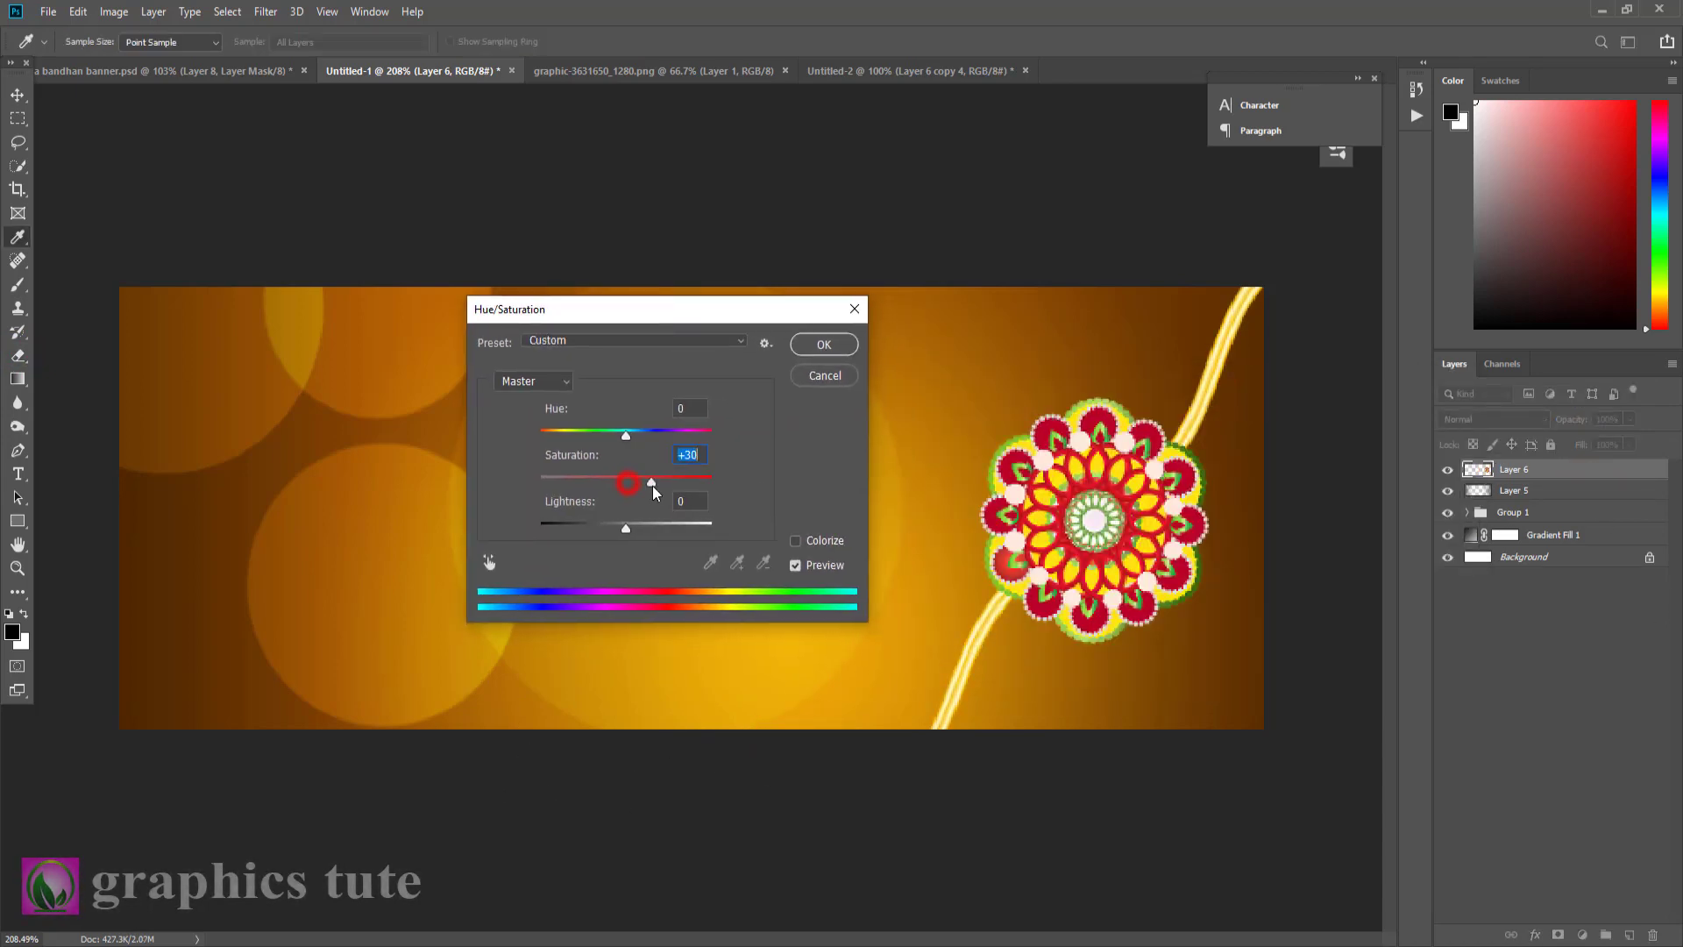
{"action": "left_click", "coordinate": [822, 351]}
- Toggle the rakhi layer to compare, then zoom out to see the whole banner
{"action": "key", "text": "e"}
{"action": "left_click", "coordinate": [1448, 471]}
{"action": "left_click", "coordinate": [1448, 471]}
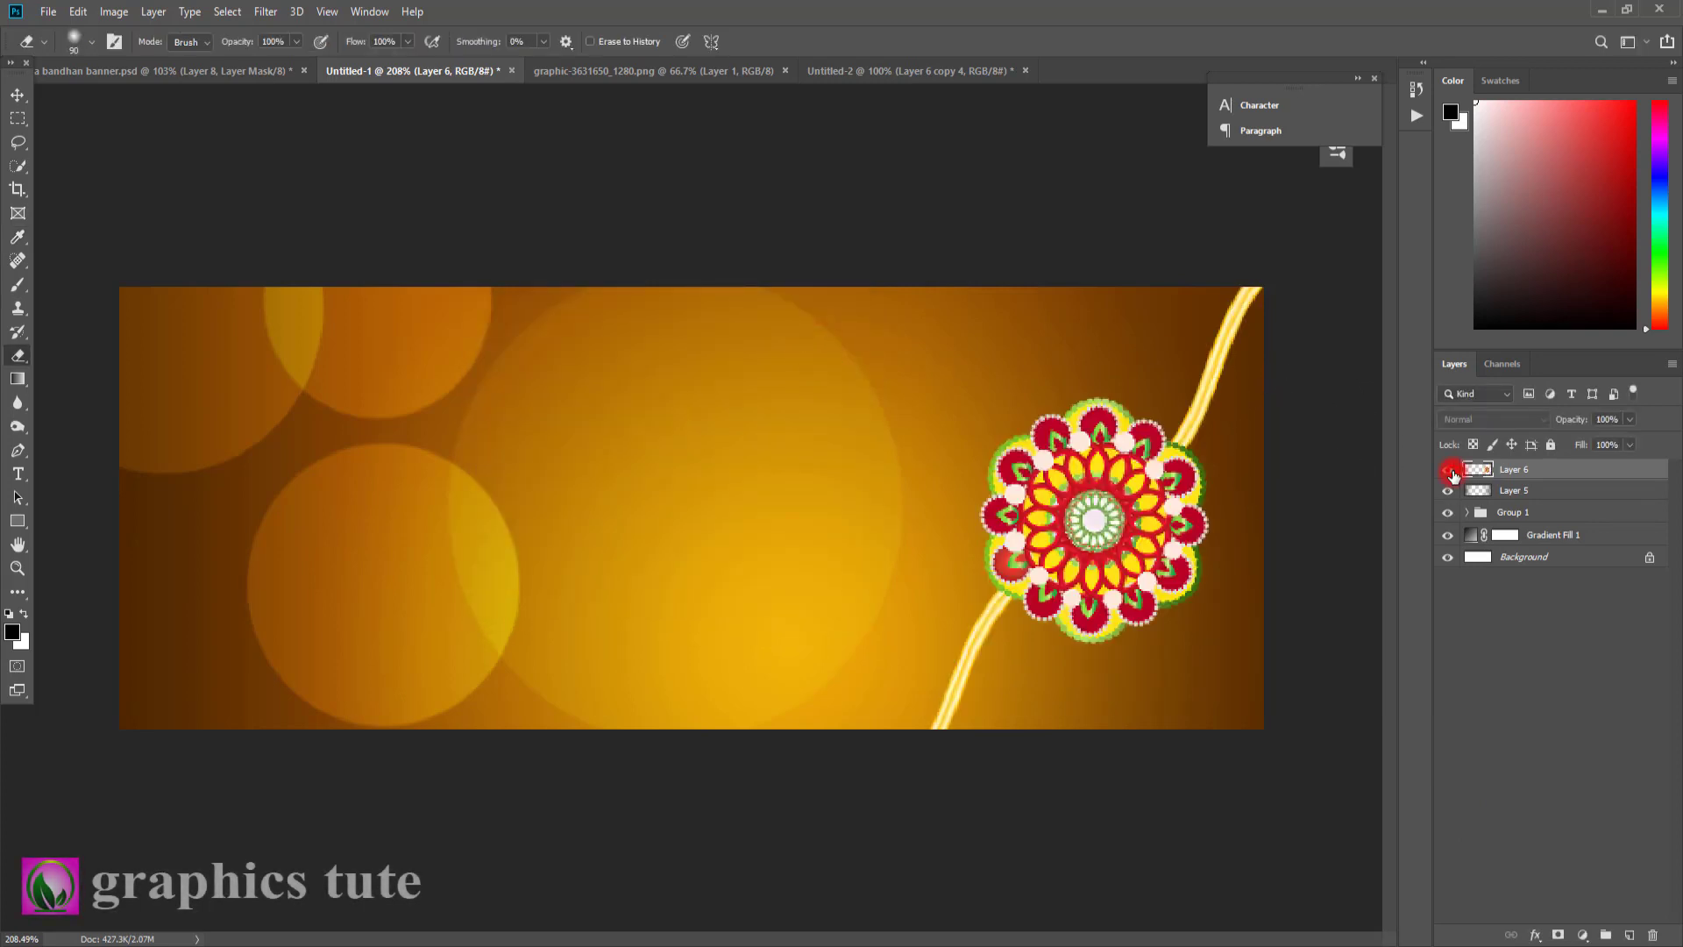
{"action": "left_click", "coordinate": [18, 567]}
{"action": "mouse_move", "coordinate": [801, 574]}
{"action": "left_mouse_down"}
{"action": "mouse_move", "coordinate": [765, 556]}
{"action": "mouse_move", "coordinate": [793, 565]}
{"action": "left_mouse_up"}
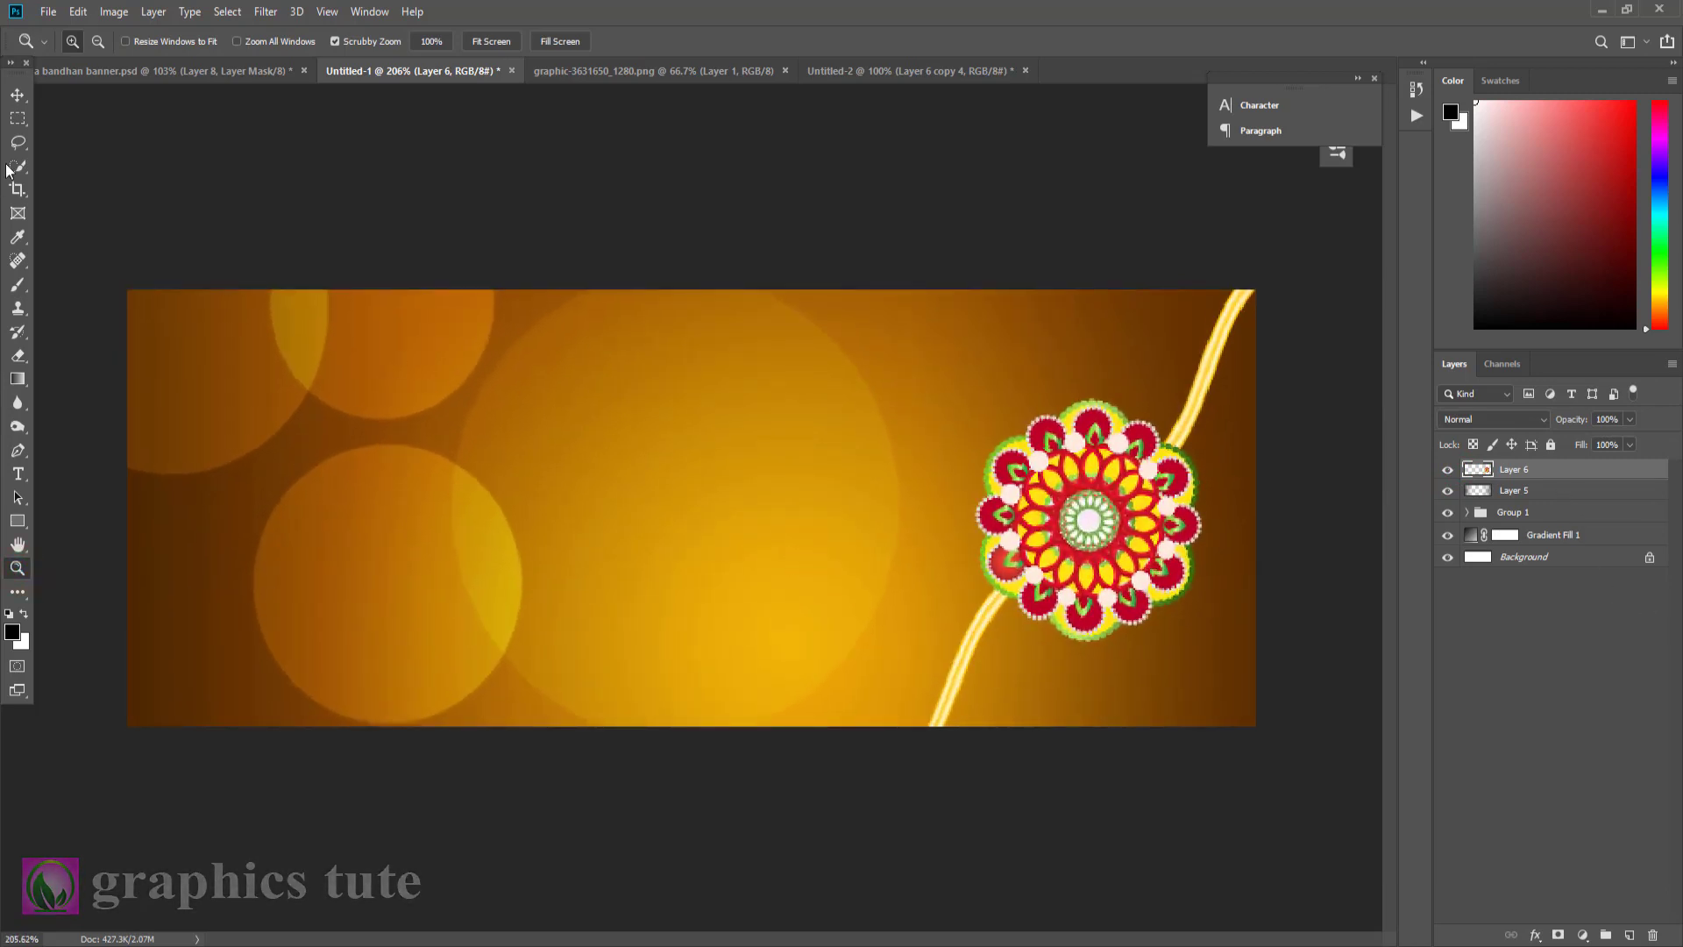
- Draw a wide black rectangle near the banner top and give it a layer mask
{"action": "left_click", "coordinate": [17, 520]}
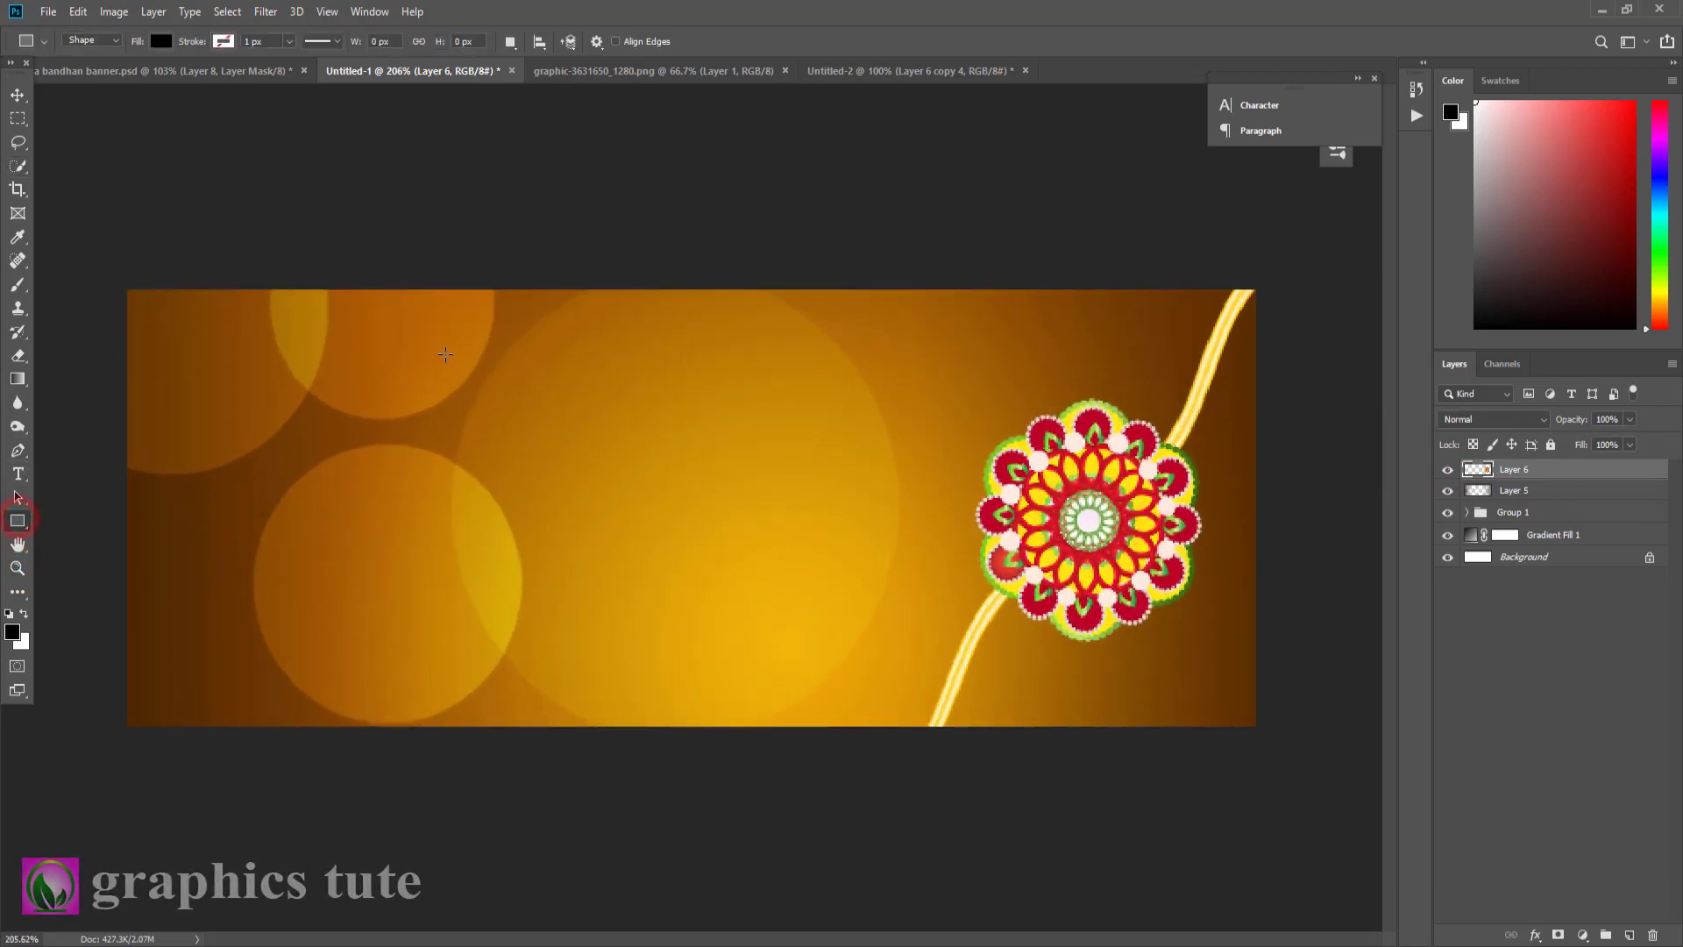
{"action": "left_click_drag", "start_coordinate": [445, 353], "coordinate": [901, 413]}
{"action": "left_click", "coordinate": [966, 178]}
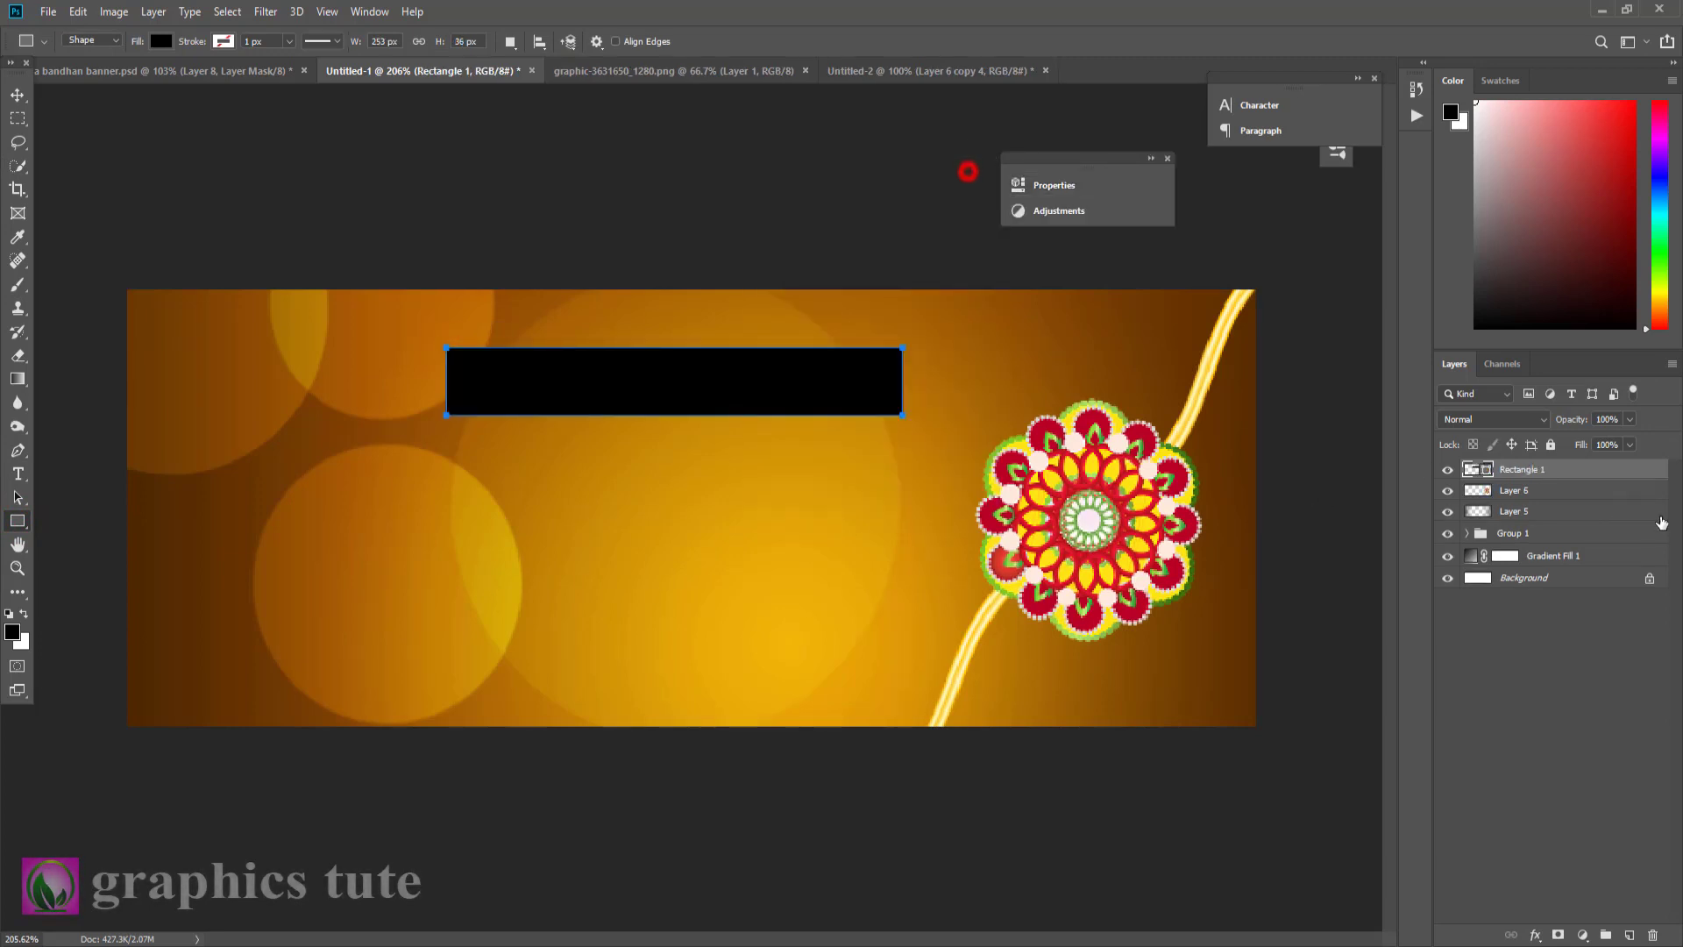
{"action": "left_click", "coordinate": [1559, 934]}
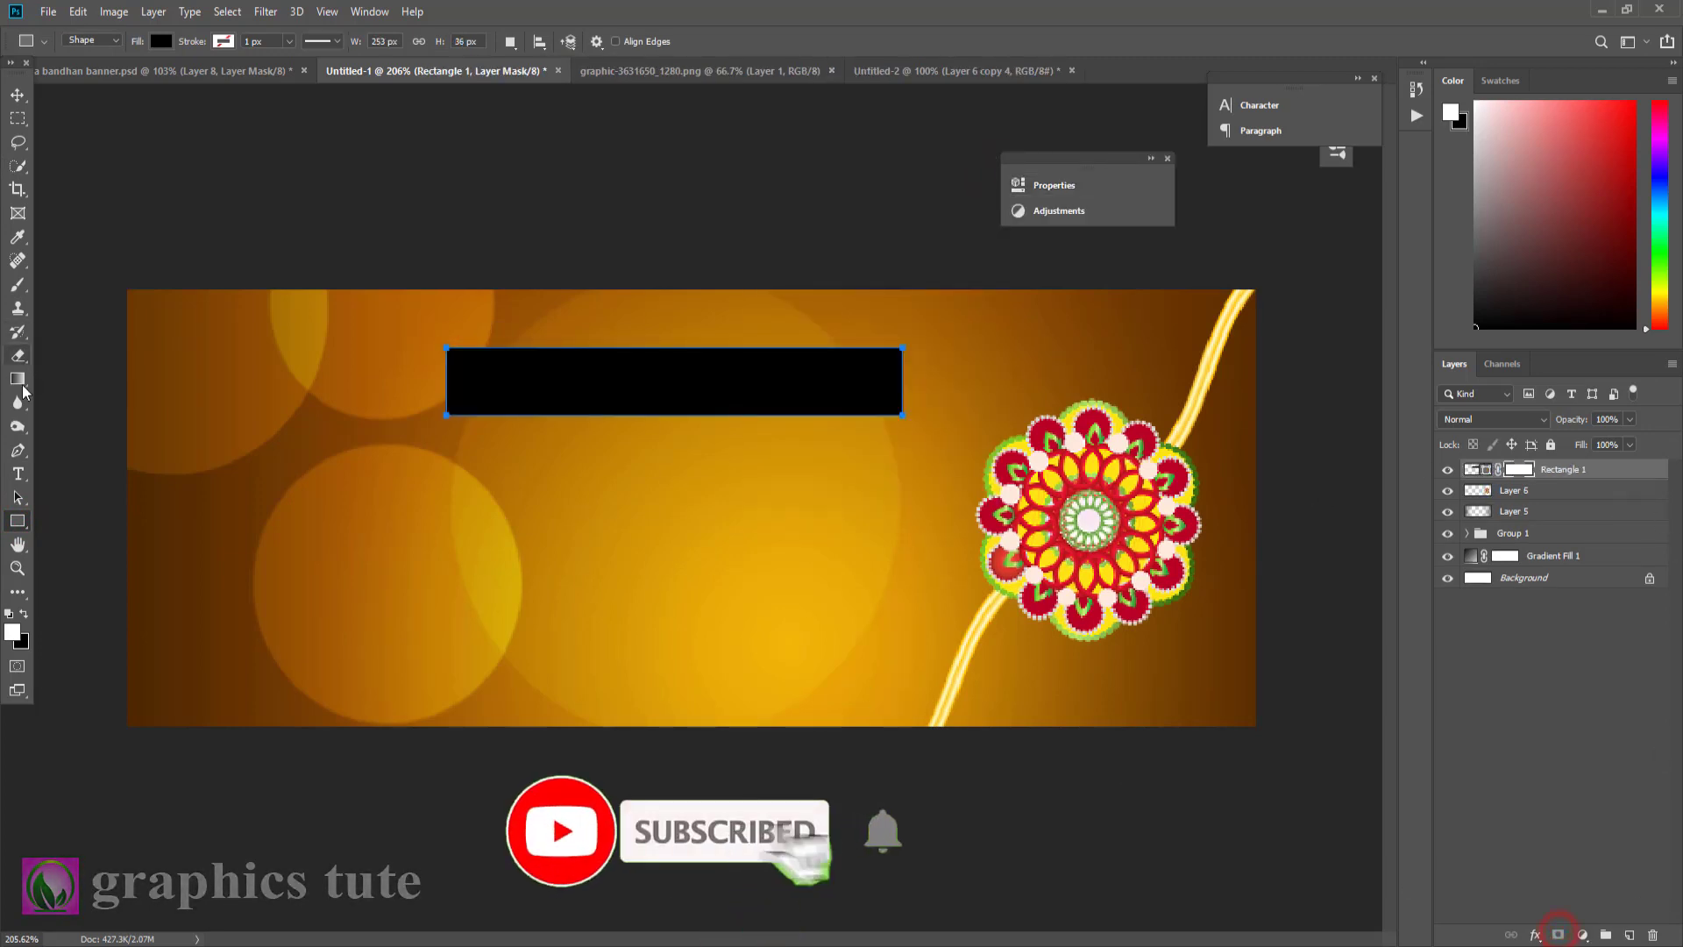
- Fade both ends of the bar with mask gradients and set its opacity to 68%
{"action": "left_click", "coordinate": [18, 379]}
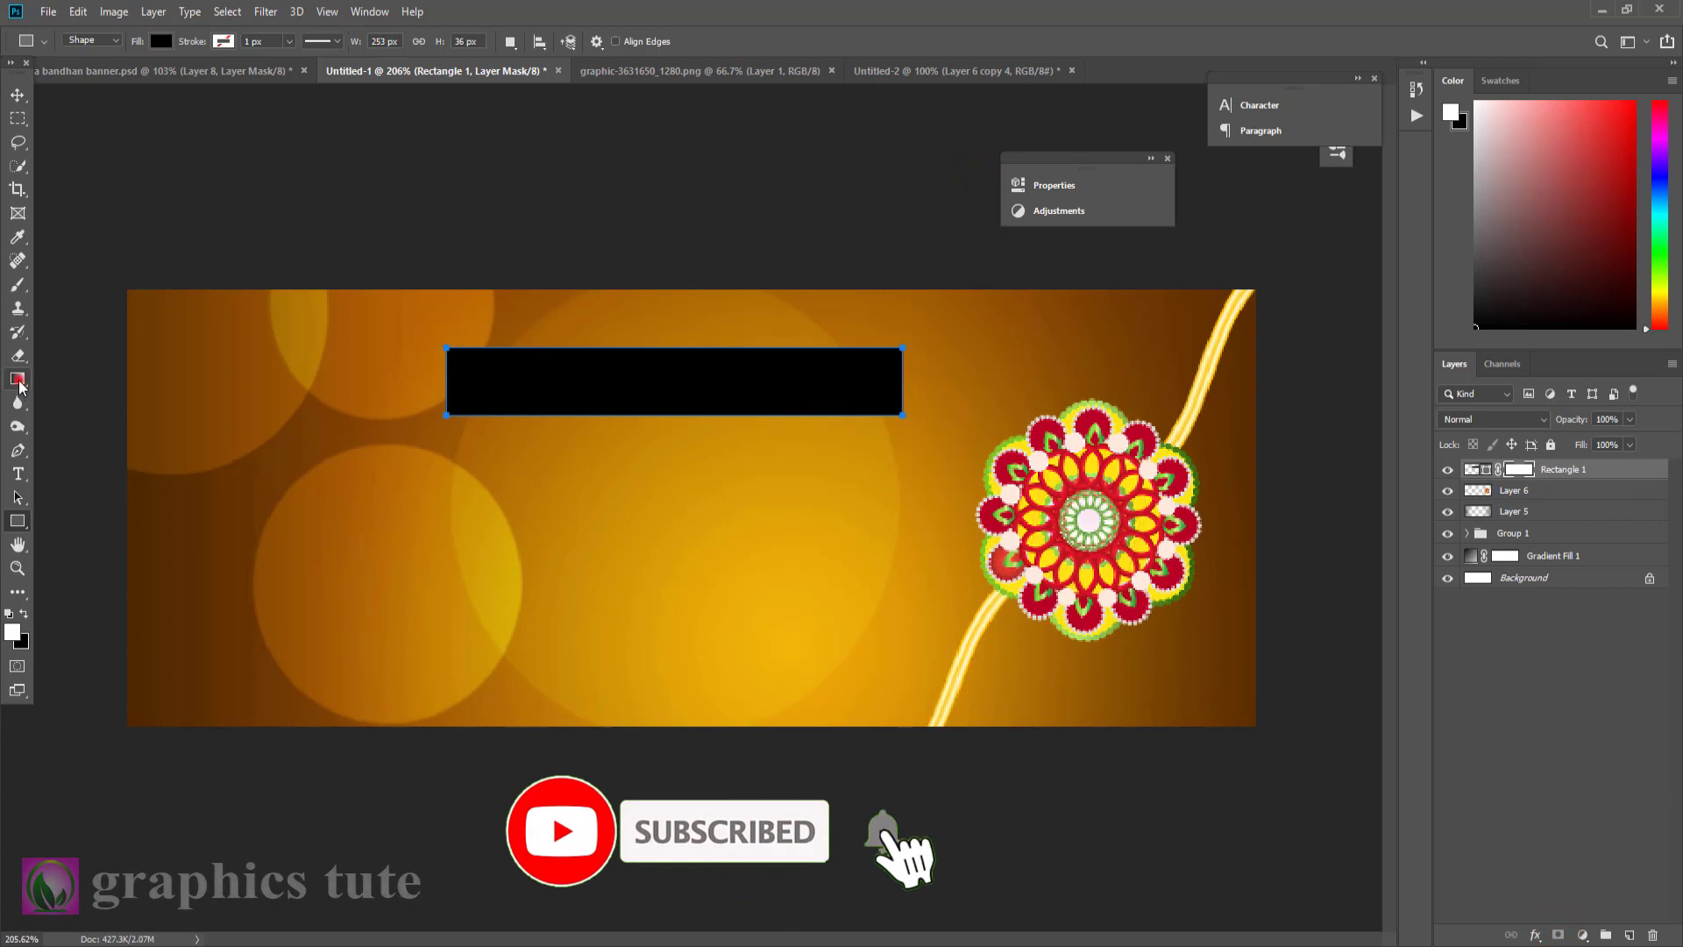
{"action": "left_click", "coordinate": [23, 614]}
{"action": "left_click_drag", "start_coordinate": [804, 379], "coordinate": [969, 379]}
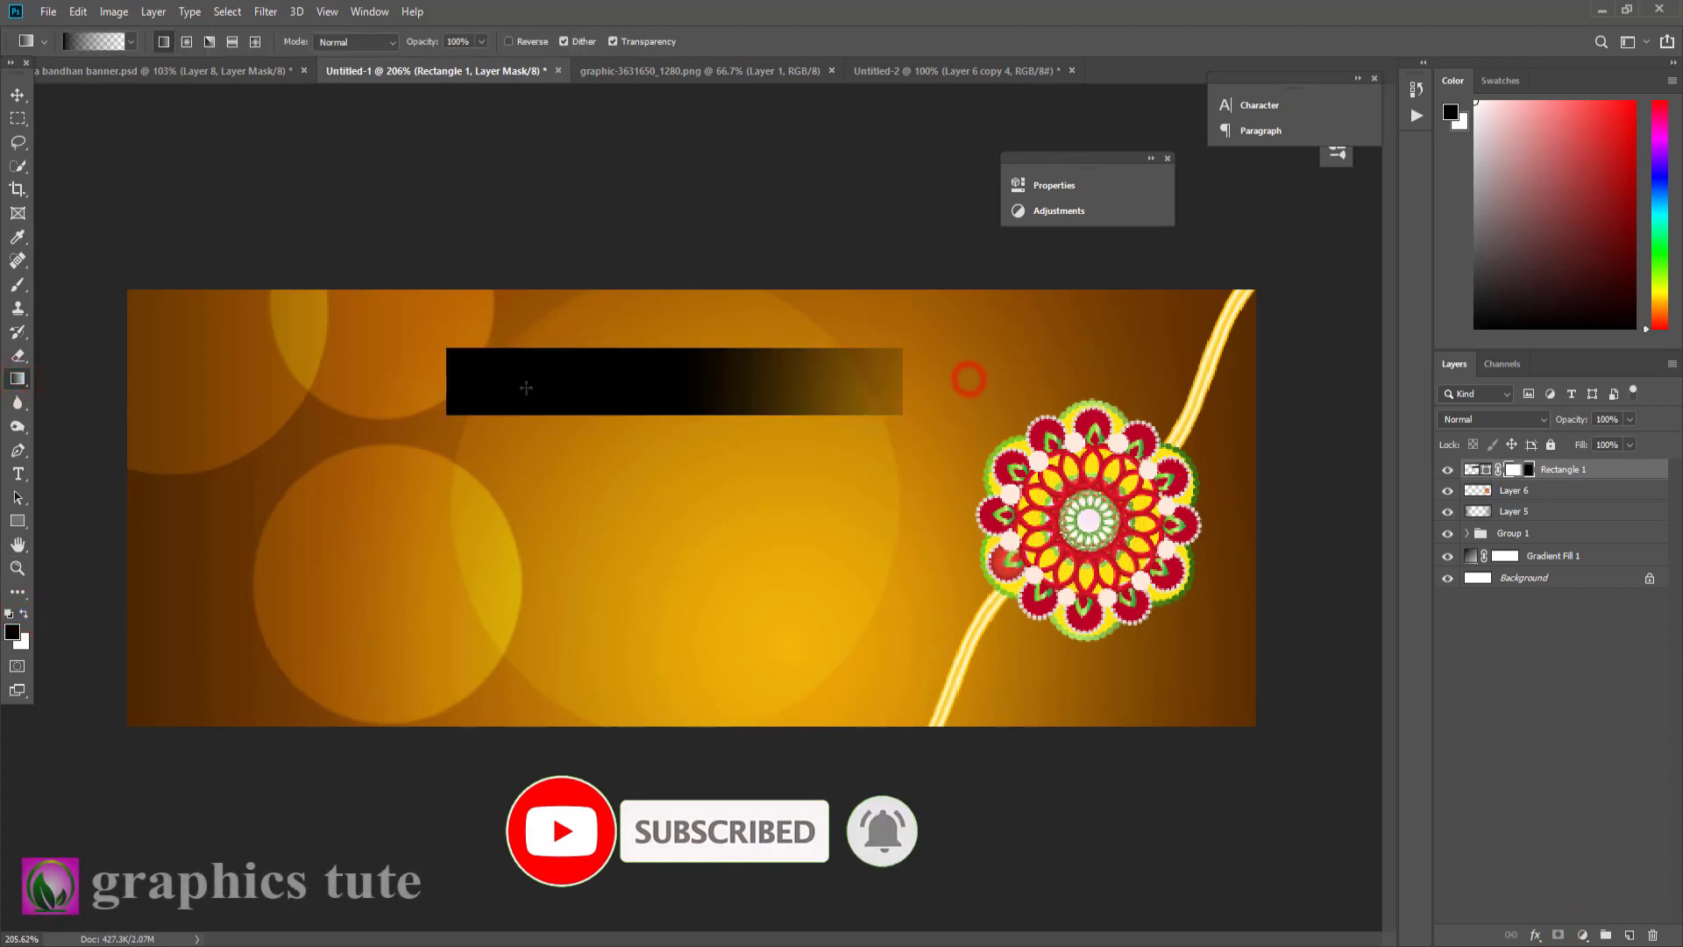
{"action": "left_click_drag", "start_coordinate": [747, 376], "coordinate": [938, 376]}
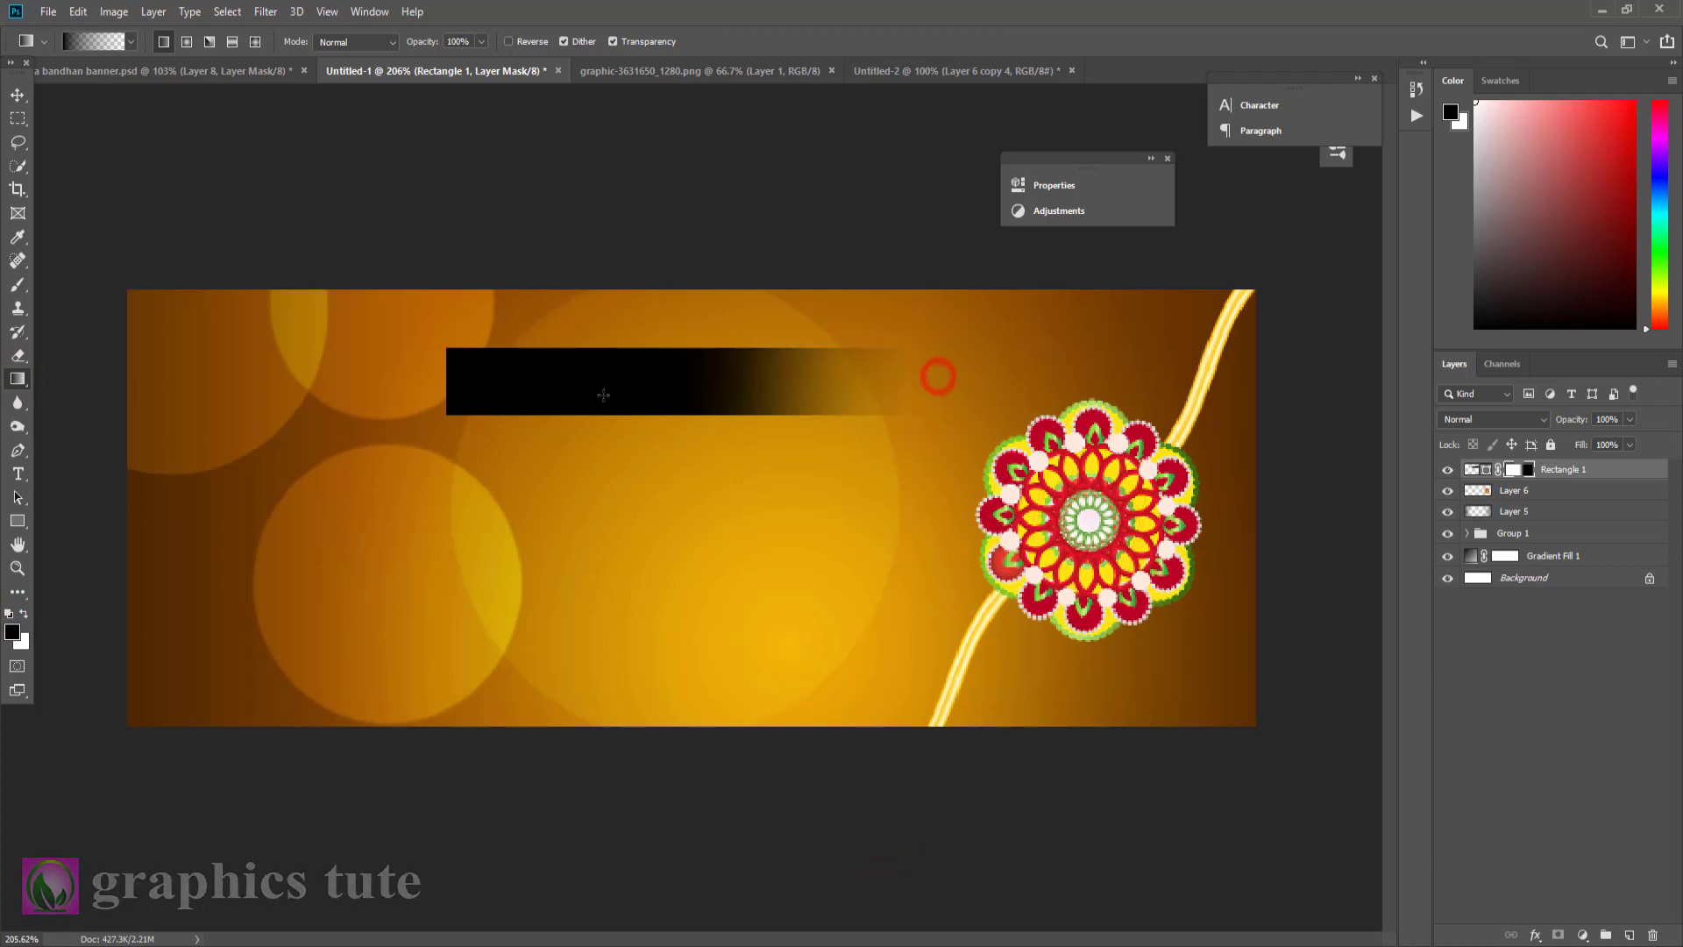
{"action": "left_click_drag", "start_coordinate": [565, 381], "coordinate": [565, 381]}
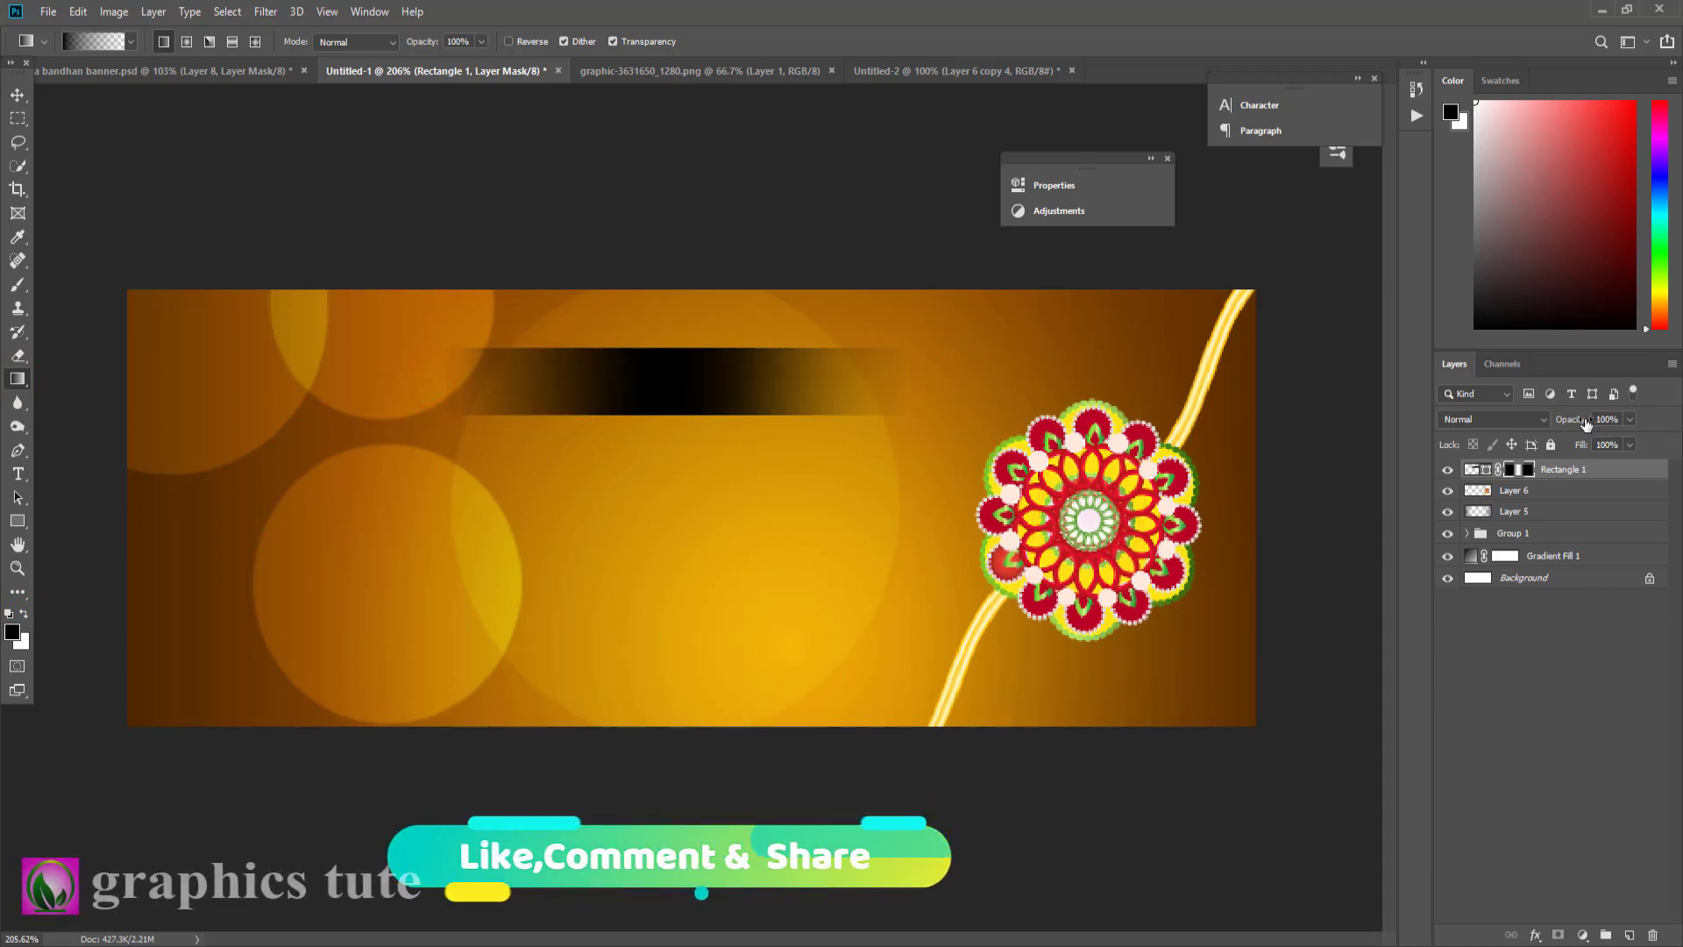
{"action": "left_click_drag", "start_coordinate": [1576, 419], "coordinate": [1556, 424]}
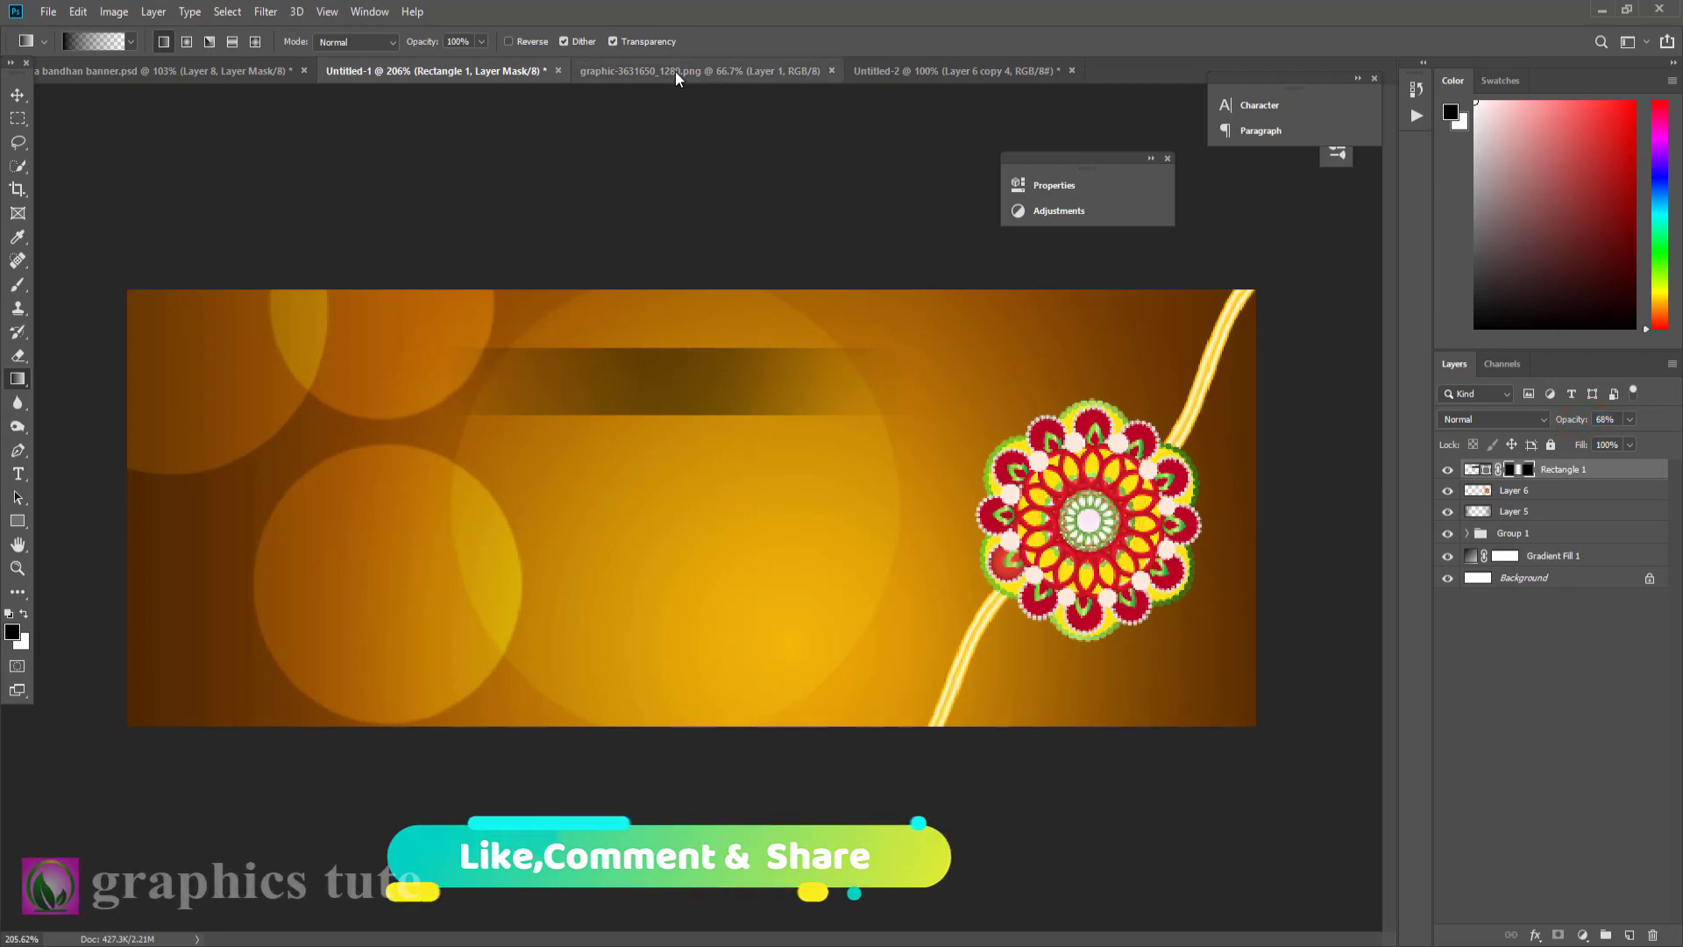
- Drag the cyan Hindi greeting from Untitled-2 into the banner, scale it down, and centre it on the band
{"action": "left_click", "coordinate": [879, 70]}
{"action": "left_click", "coordinate": [1167, 158]}
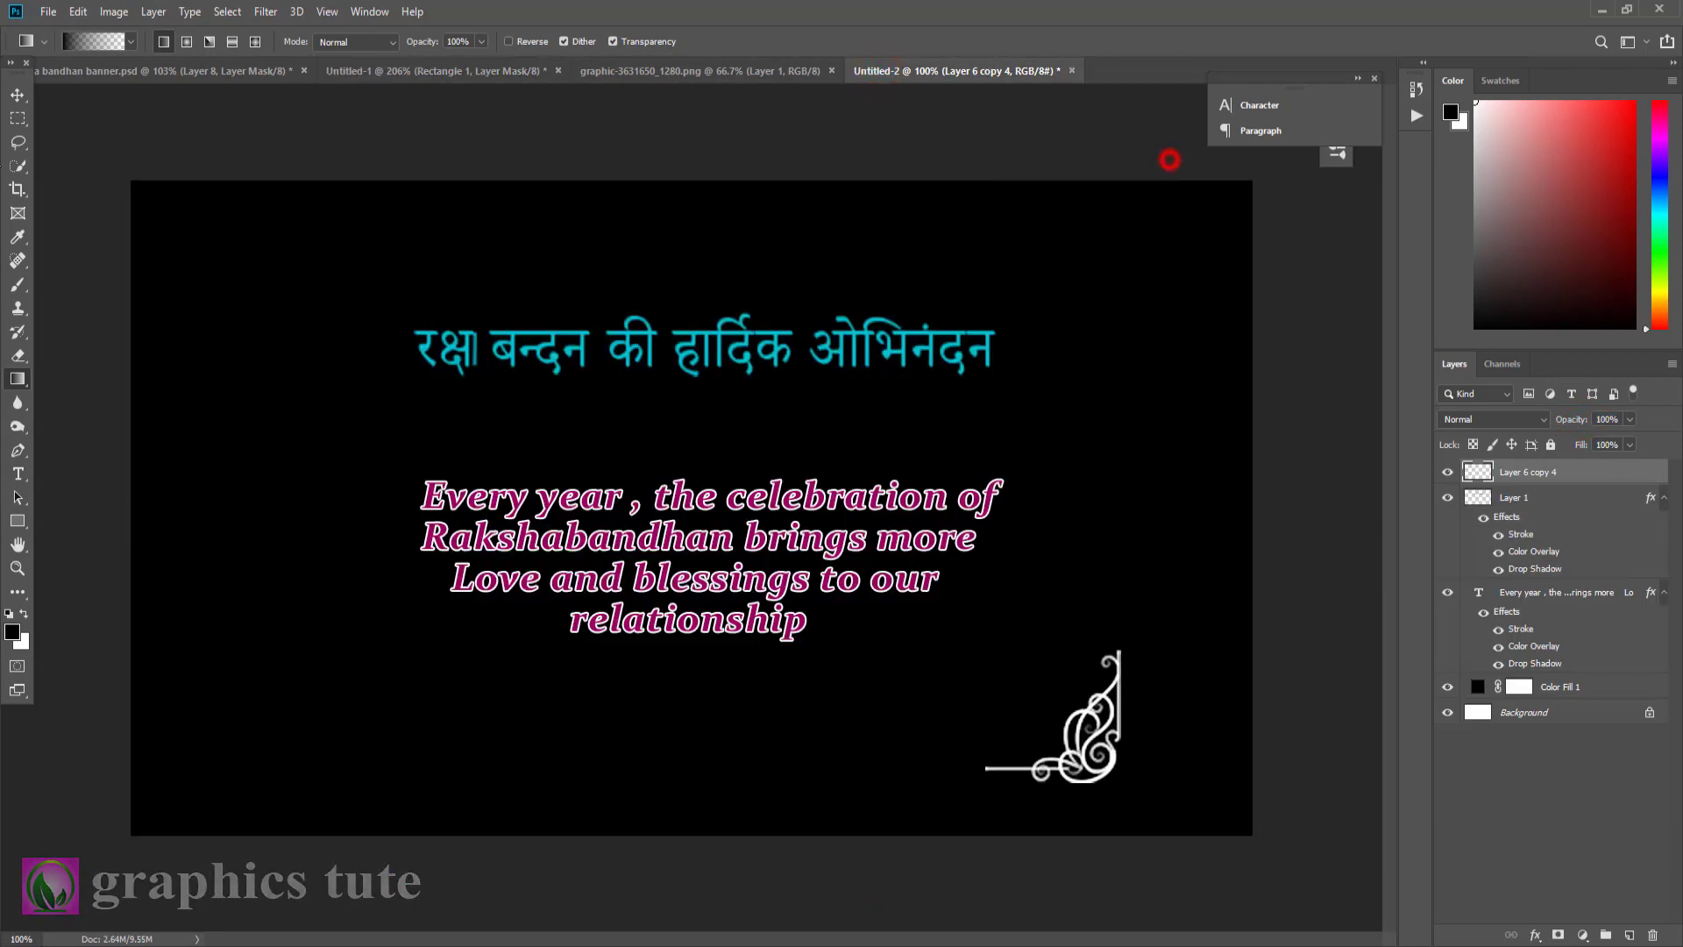
{"action": "left_click", "coordinate": [18, 93]}
{"action": "left_click", "coordinate": [1543, 497]}
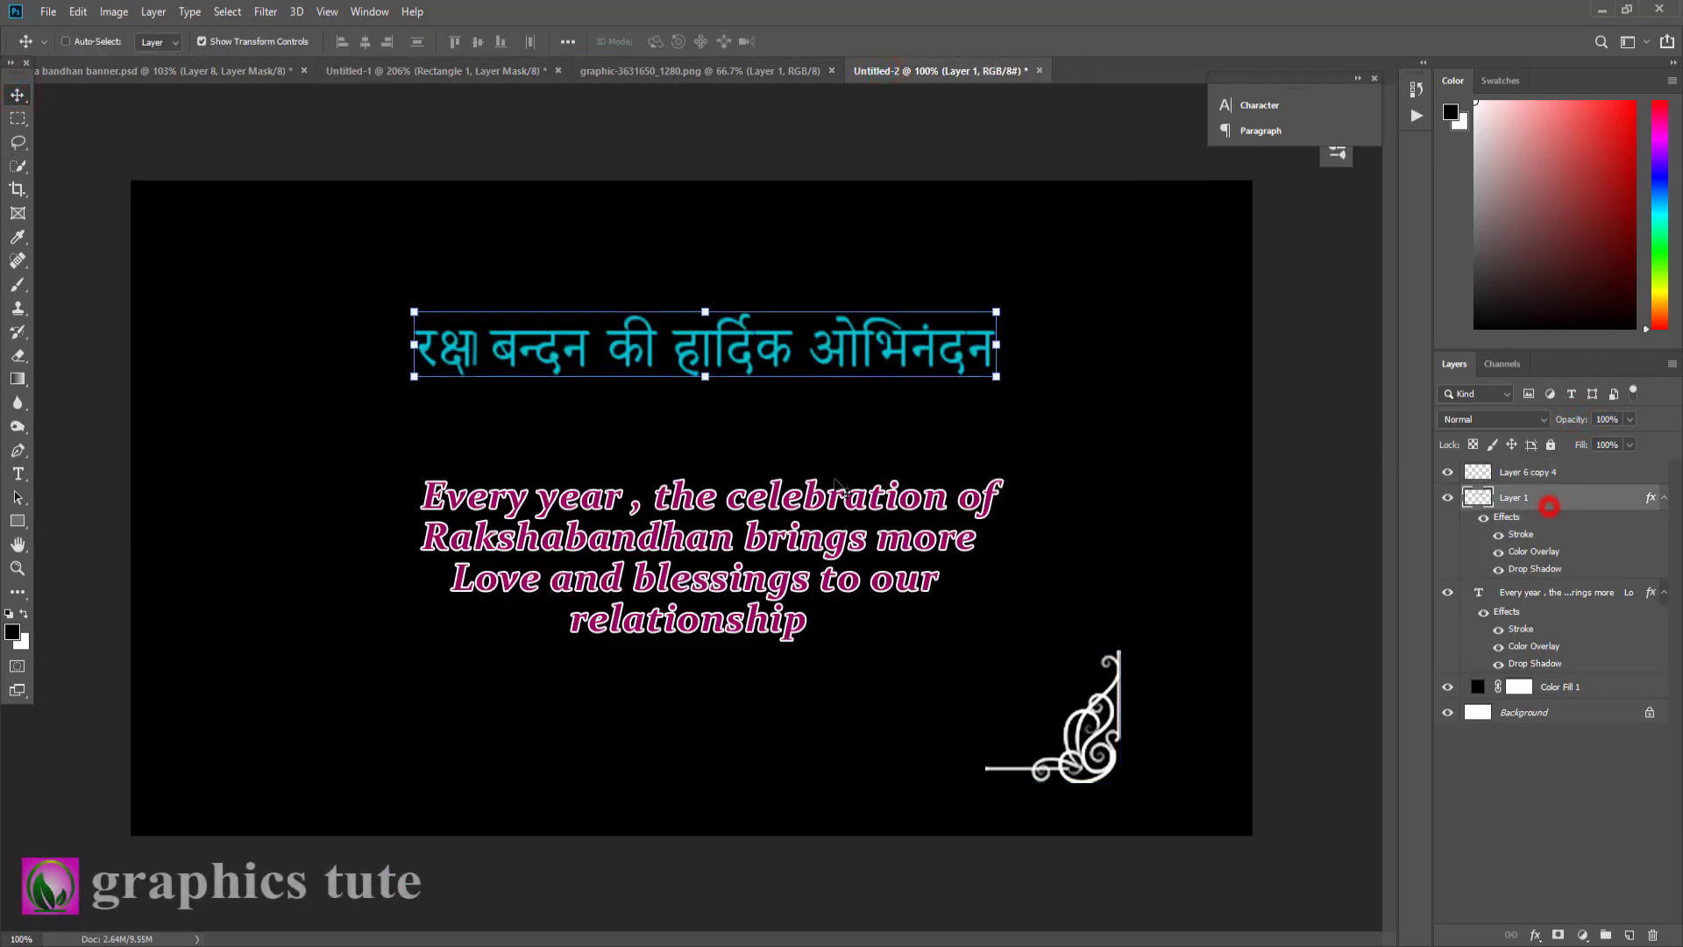
{"action": "mouse_move", "coordinate": [644, 353]}
{"action": "left_mouse_down"}
{"action": "mouse_move", "coordinate": [493, 77]}
{"action": "mouse_move", "coordinate": [665, 373]}
{"action": "left_mouse_up"}
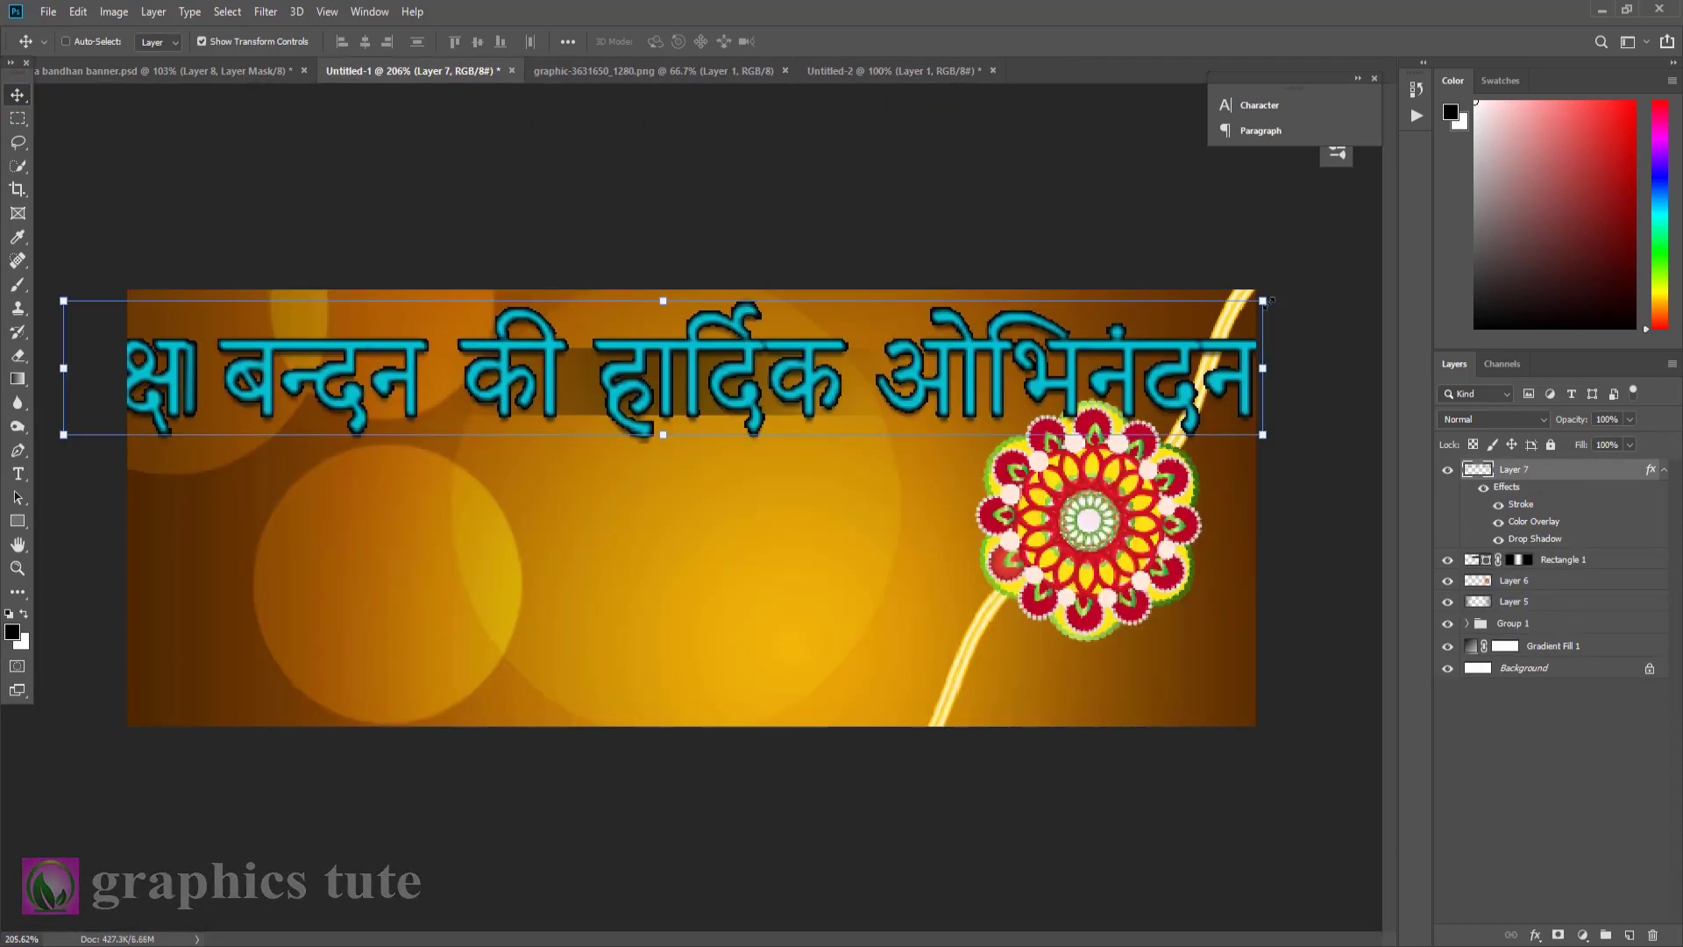
{"action": "mouse_move", "coordinate": [1262, 301]}
{"action": "left_mouse_down"}
{"action": "mouse_move", "coordinate": [875, 344]}
{"action": "mouse_move", "coordinate": [858, 402]}
{"action": "mouse_move", "coordinate": [802, 369]}
{"action": "left_mouse_up"}
{"action": "left_click", "coordinate": [1544, 561], "text": "ctrl"}
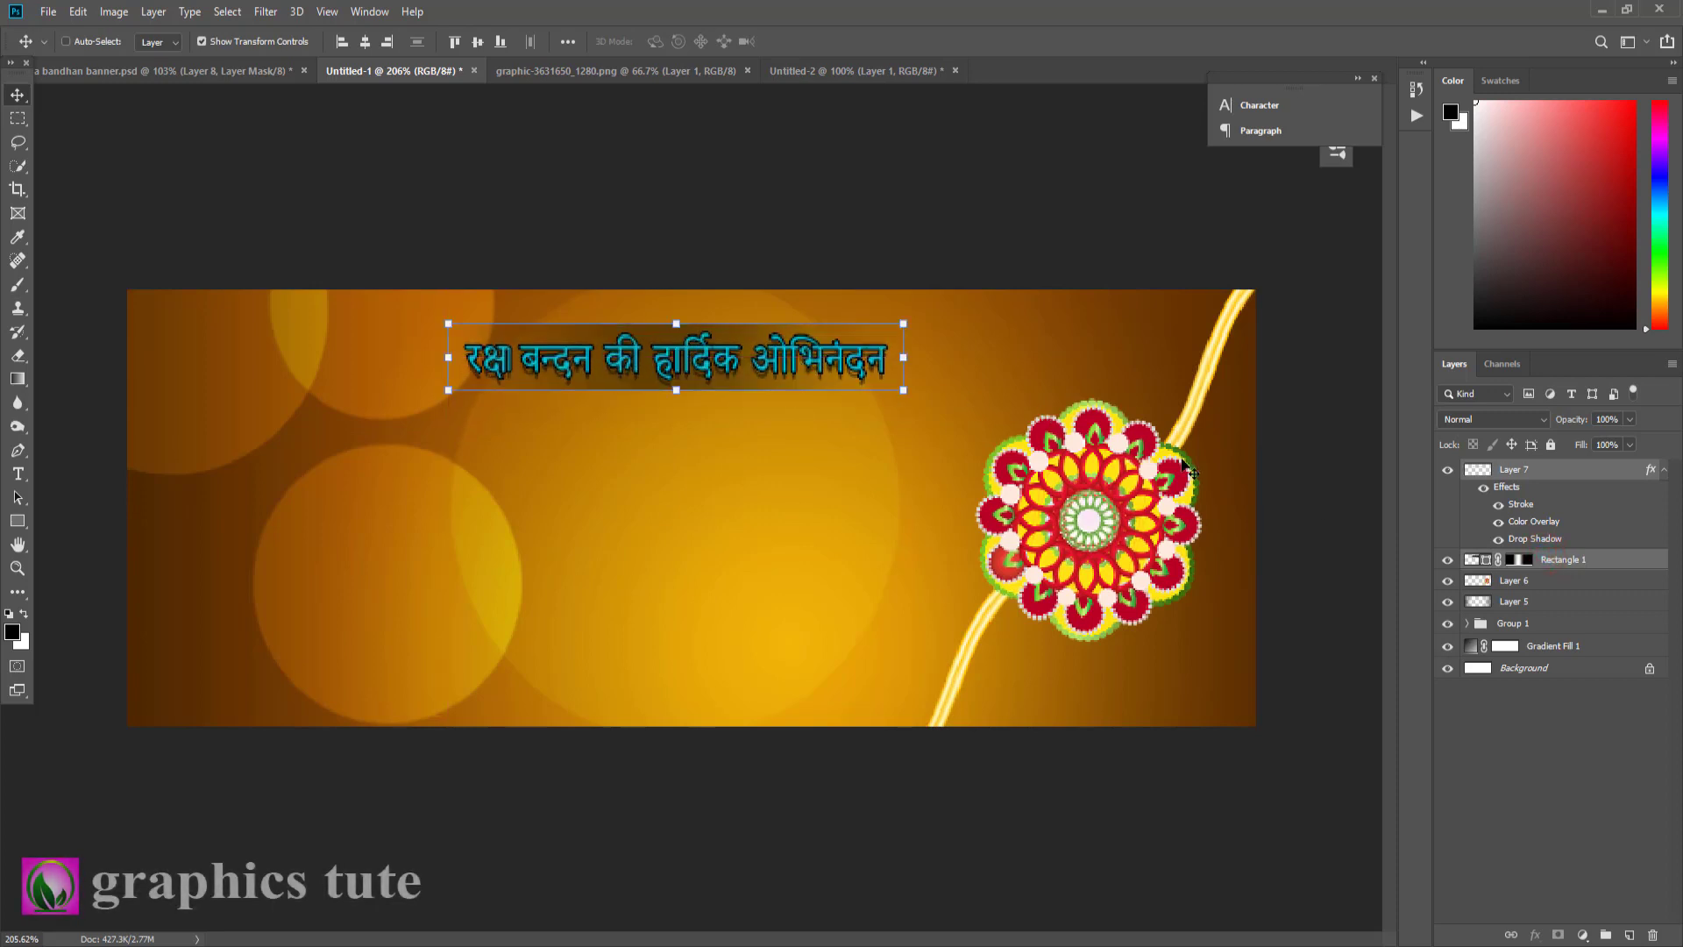
{"action": "left_click", "coordinate": [1570, 475]}
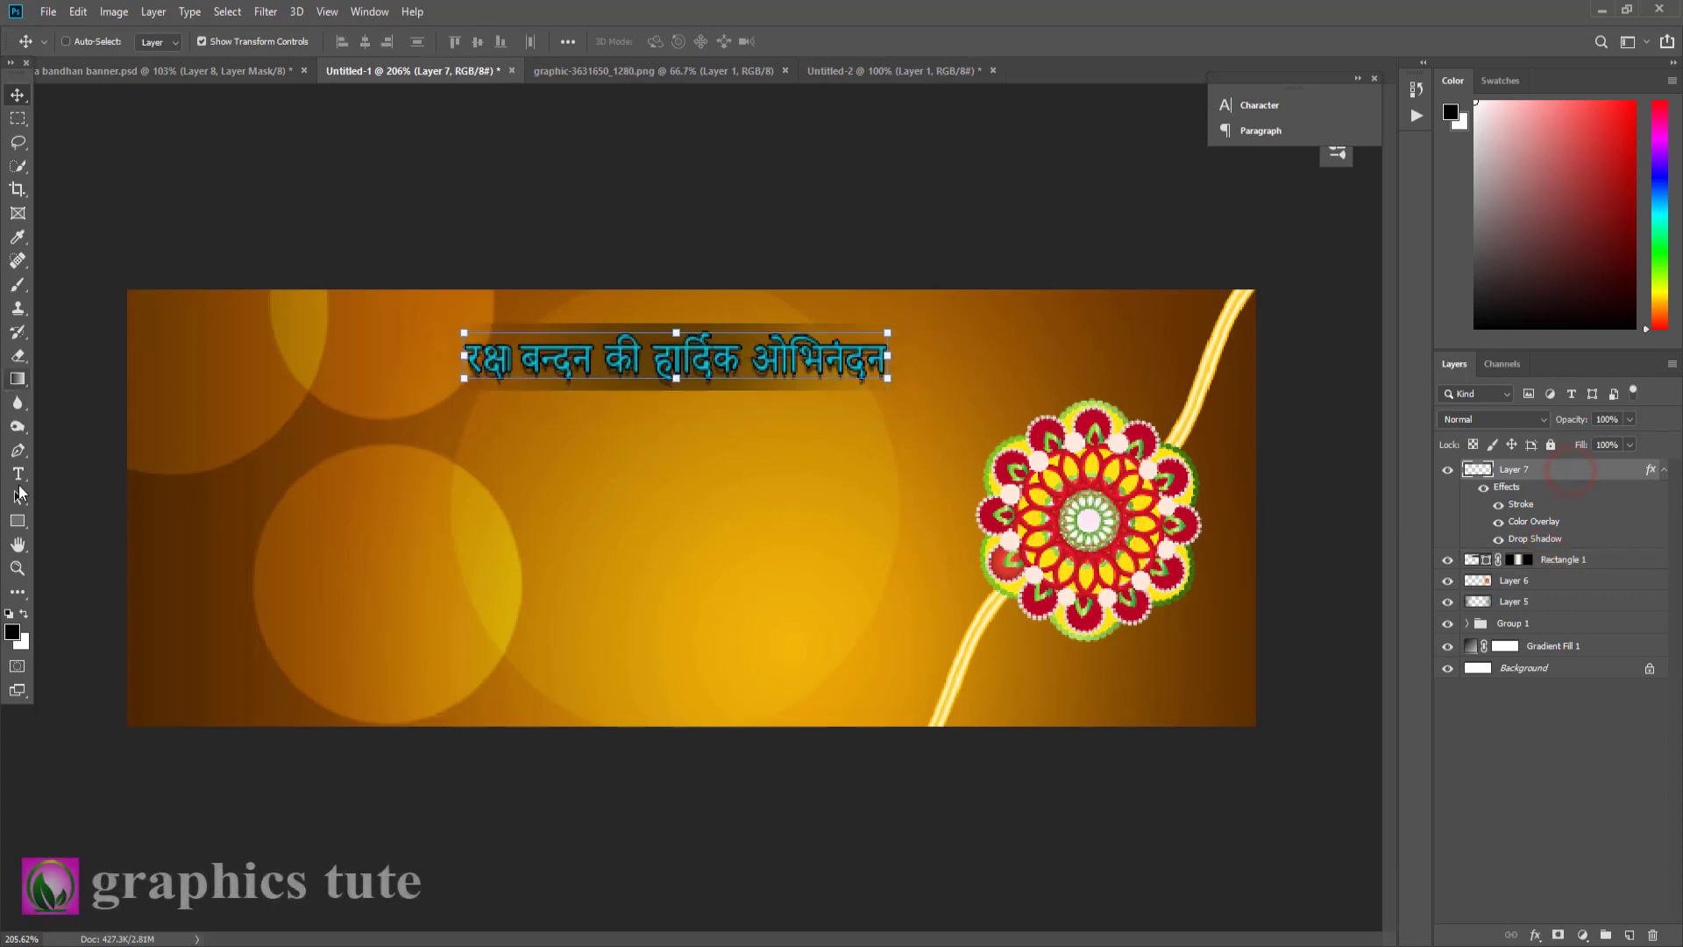
{"action": "left_click", "coordinate": [17, 473]}
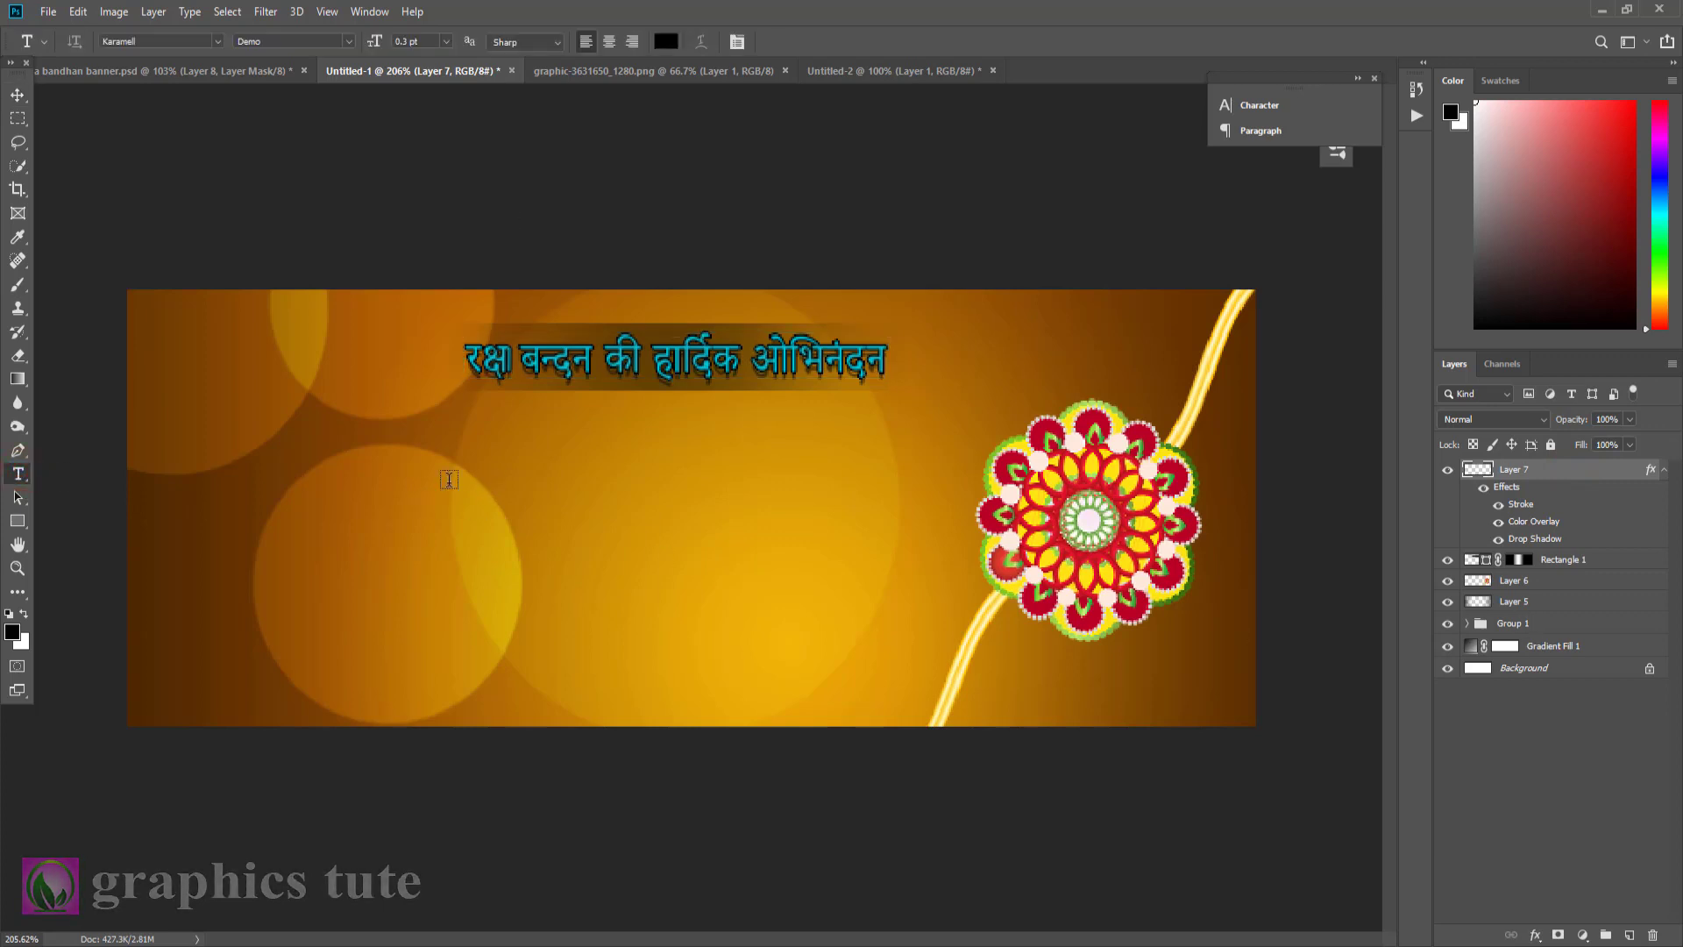
- Add 'Happy Raksha Bandhan' text below the Hindi heading and enlarge it
{"action": "left_click", "coordinate": [402, 487]}
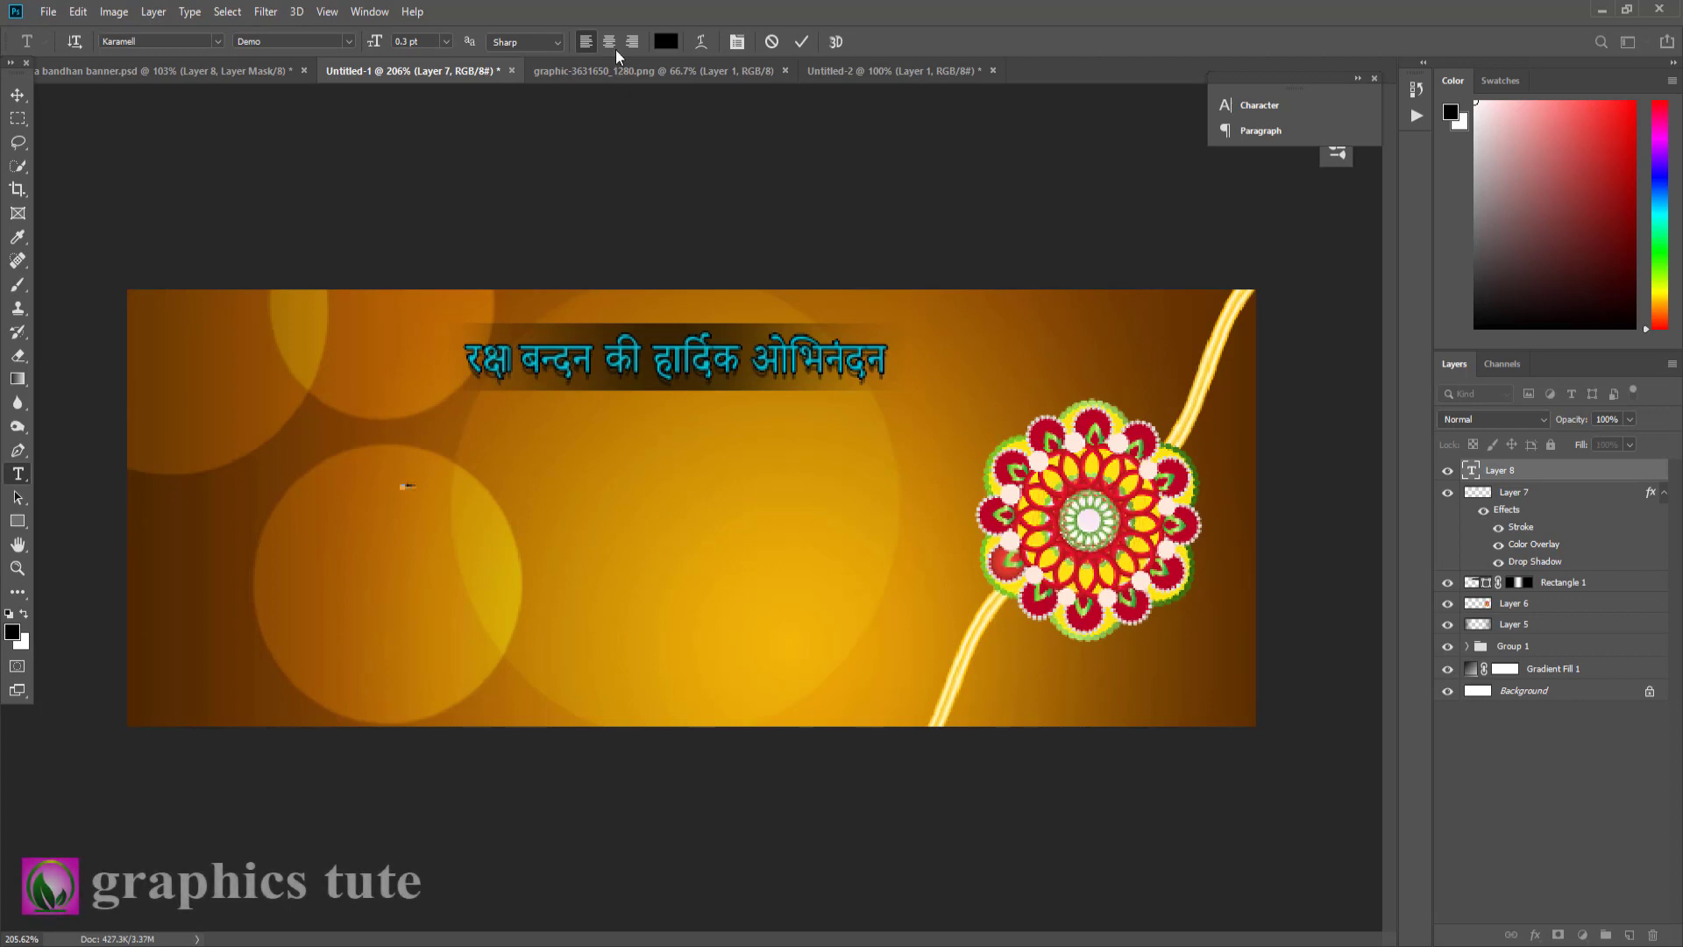
{"action": "left_click", "coordinate": [803, 42]}
{"action": "key", "text": "v"}
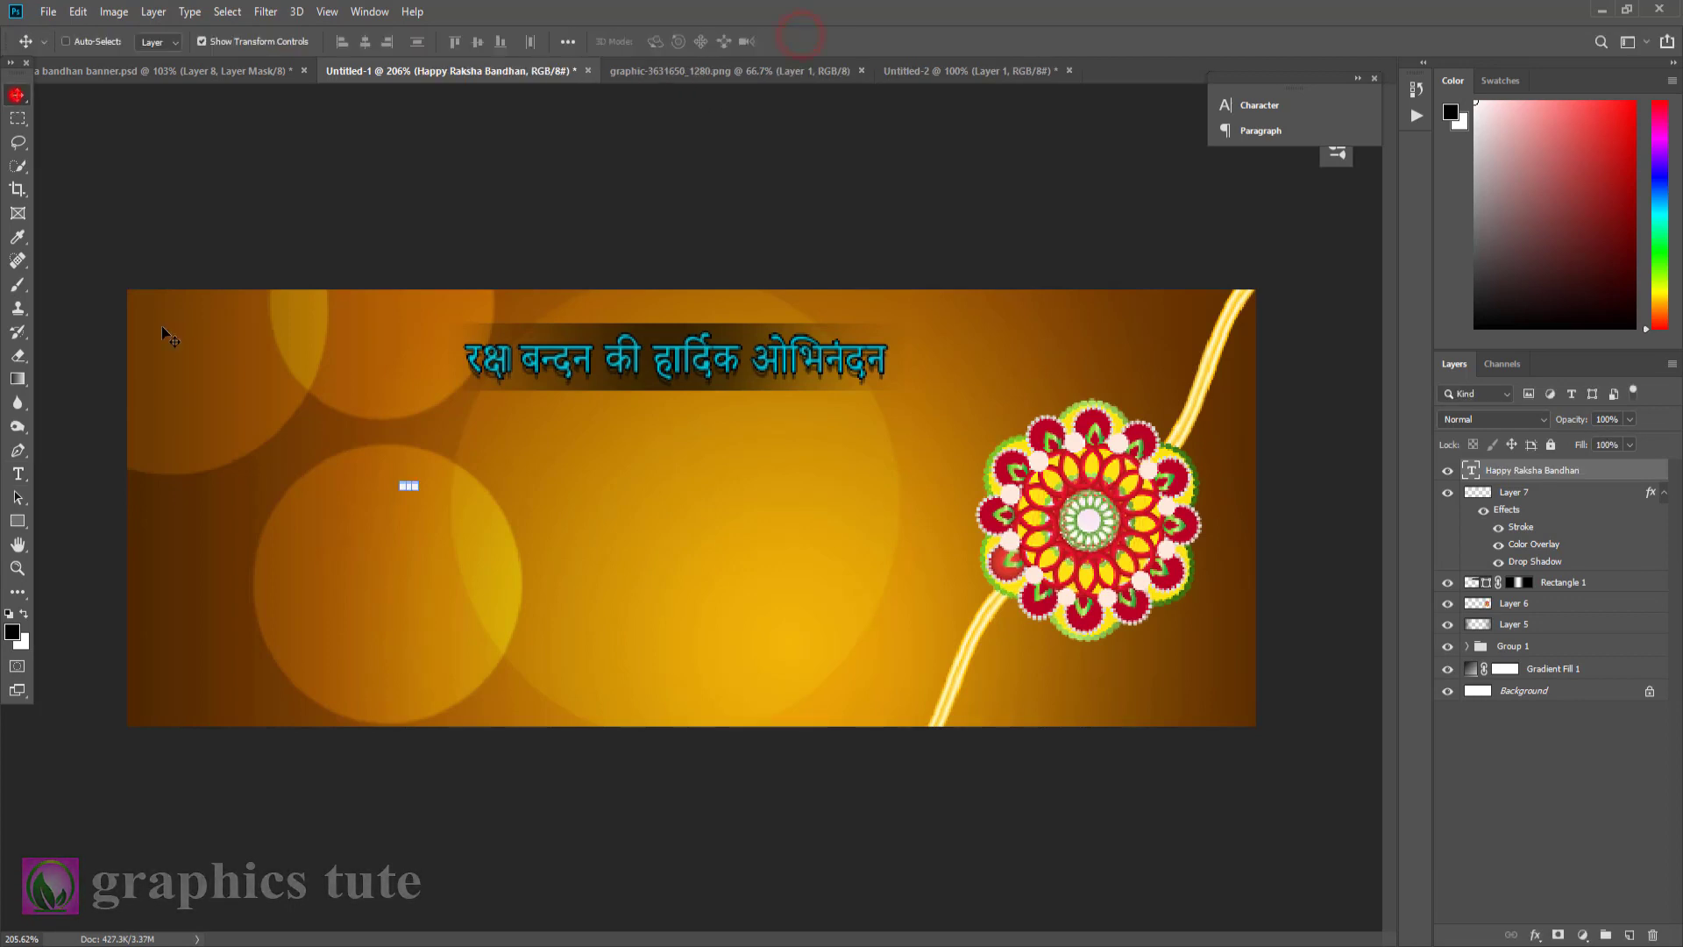
{"action": "mouse_move", "coordinate": [410, 489]}
{"action": "left_mouse_down"}
{"action": "mouse_move", "coordinate": [696, 572]}
{"action": "mouse_move", "coordinate": [937, 518]}
{"action": "mouse_move", "coordinate": [881, 517]}
{"action": "mouse_move", "coordinate": [984, 477]}
{"action": "left_mouse_up"}
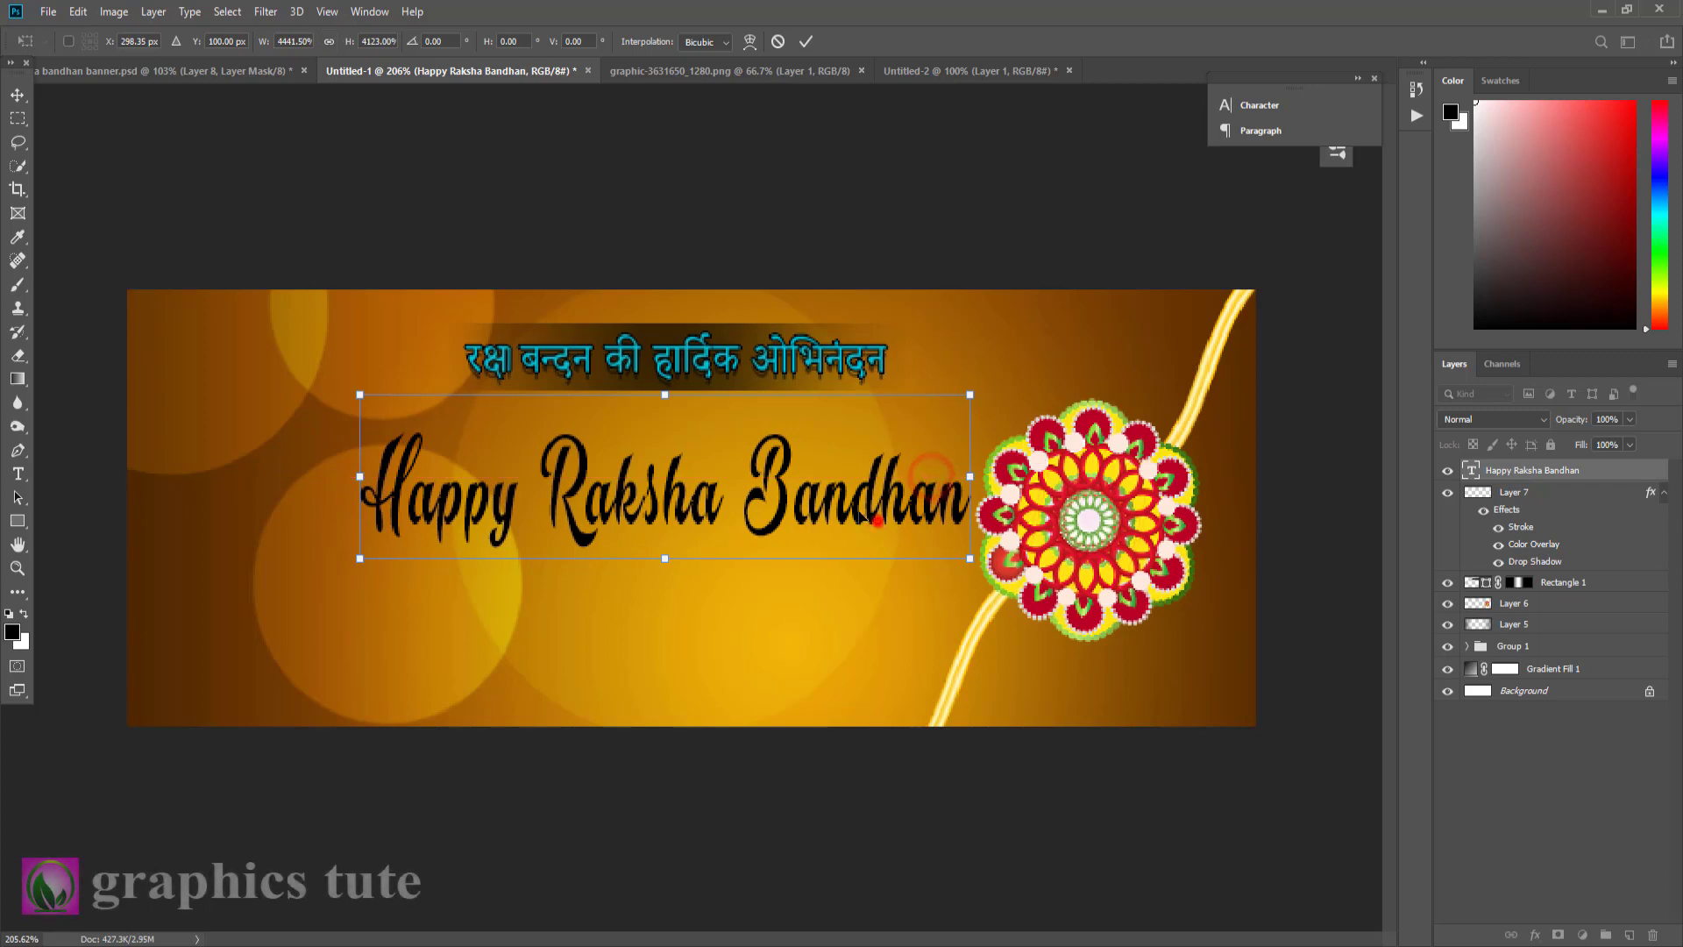
{"action": "left_click_drag", "start_coordinate": [881, 534], "coordinate": [852, 504]}
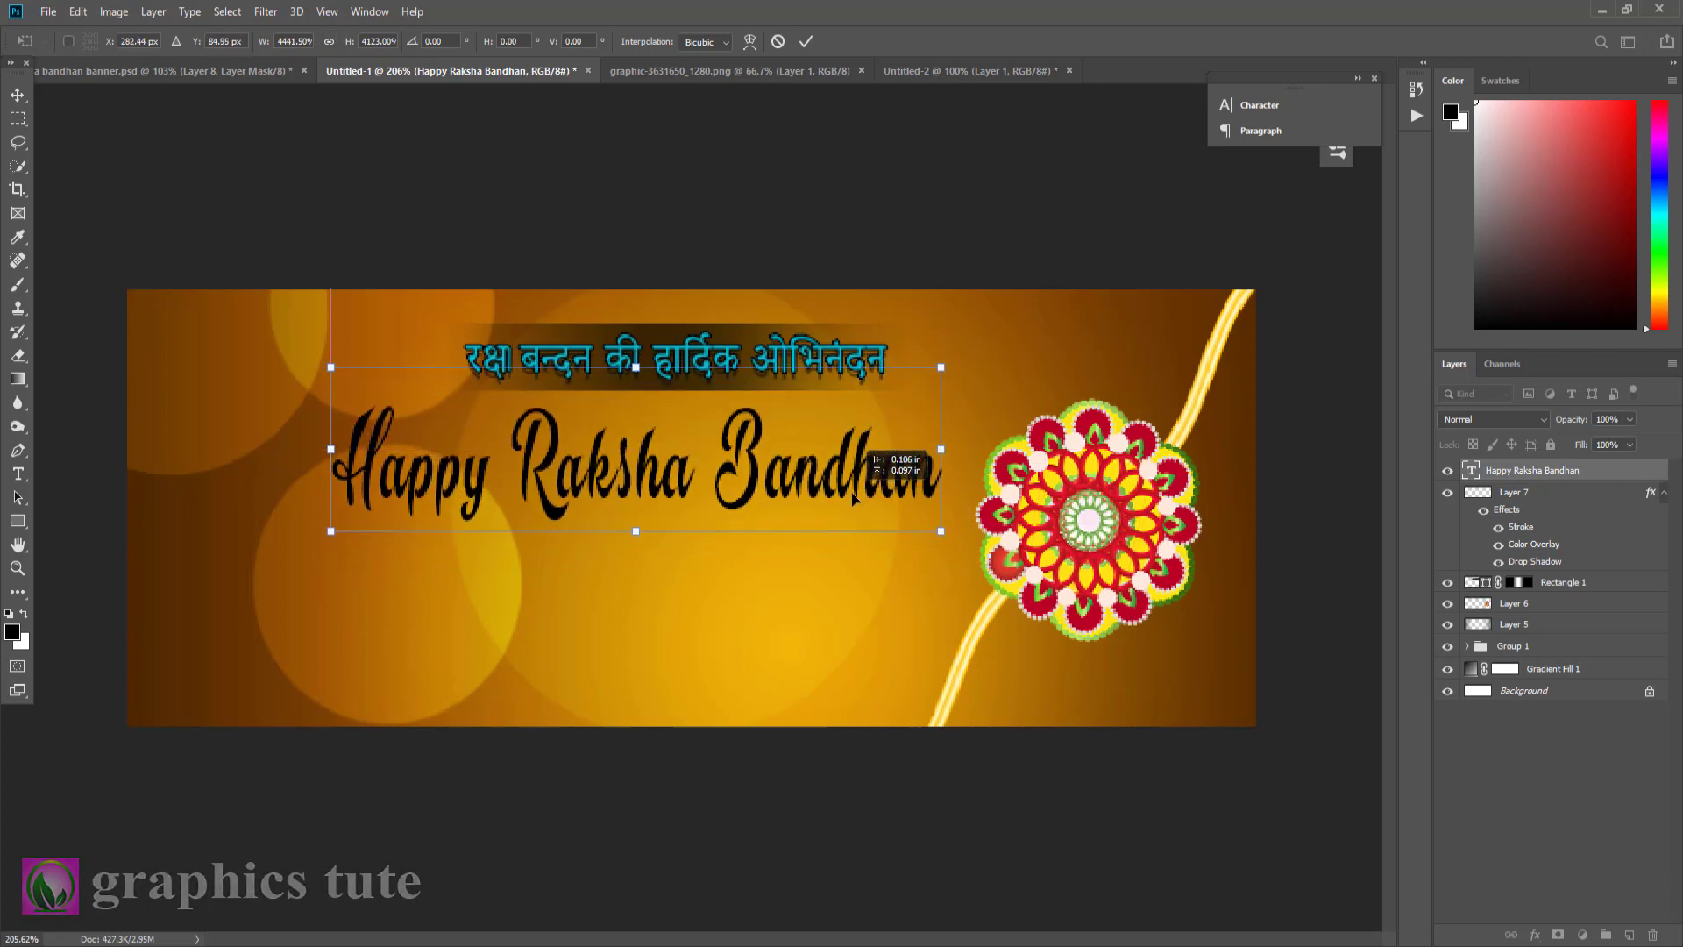
{"action": "left_click", "coordinate": [808, 42]}
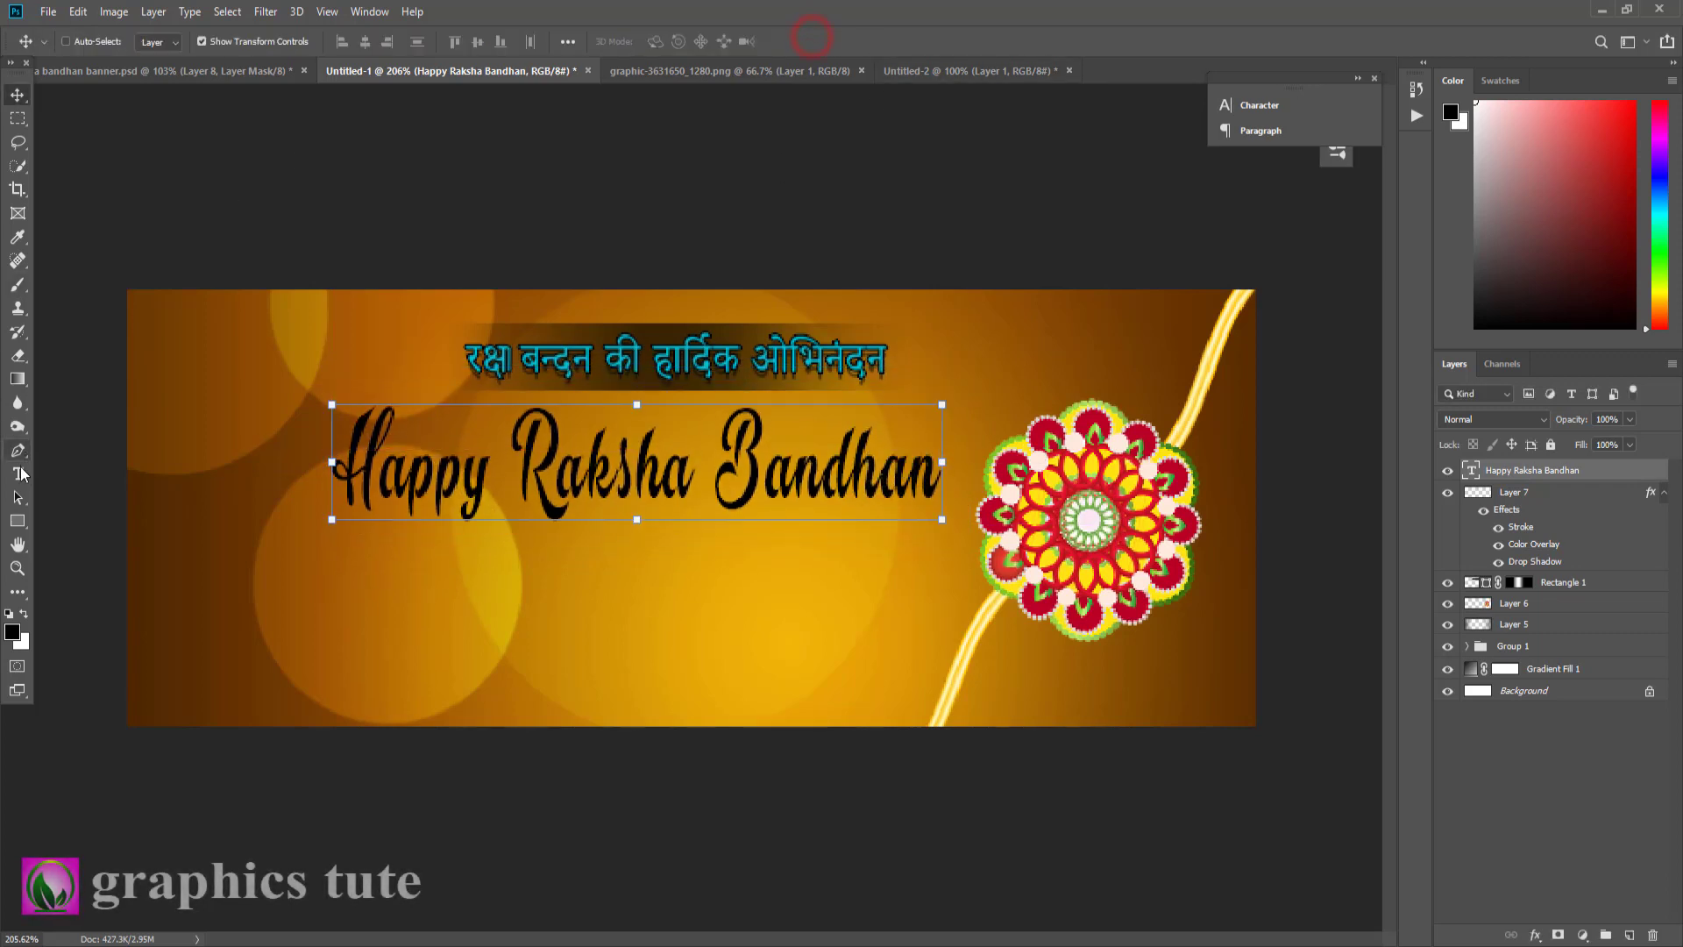
- Set the title font to Karamell and nudge the text slightly right
{"action": "key", "text": "t"}
{"action": "left_click", "coordinate": [217, 42]}
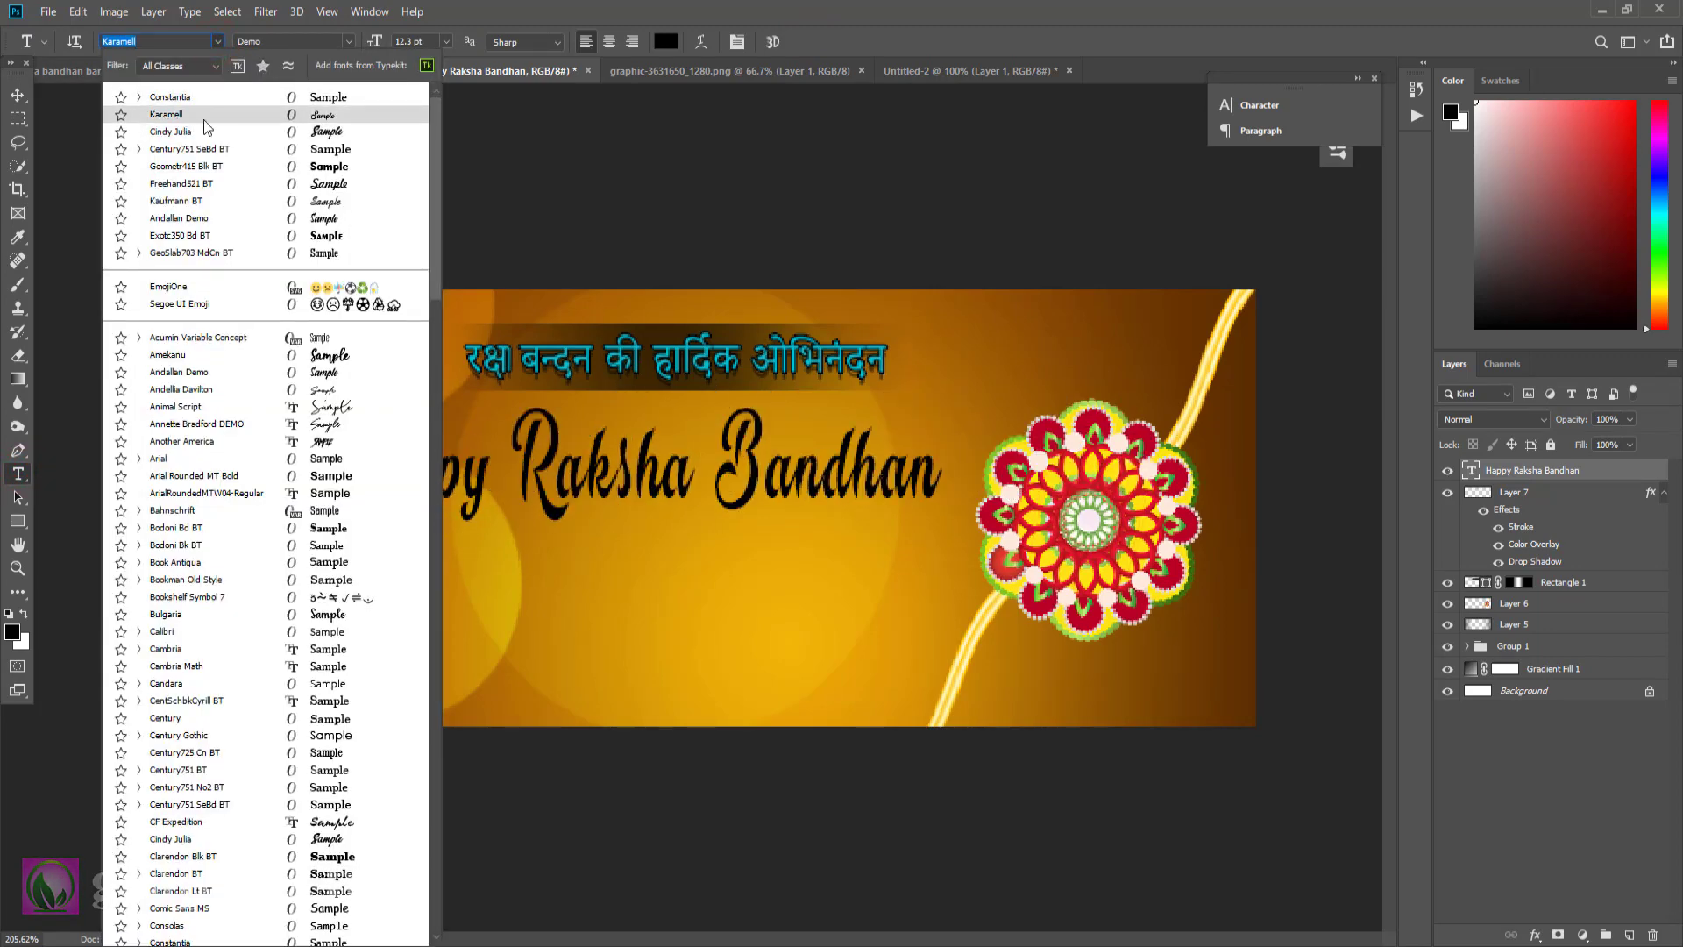
{"action": "left_click", "coordinate": [836, 35]}
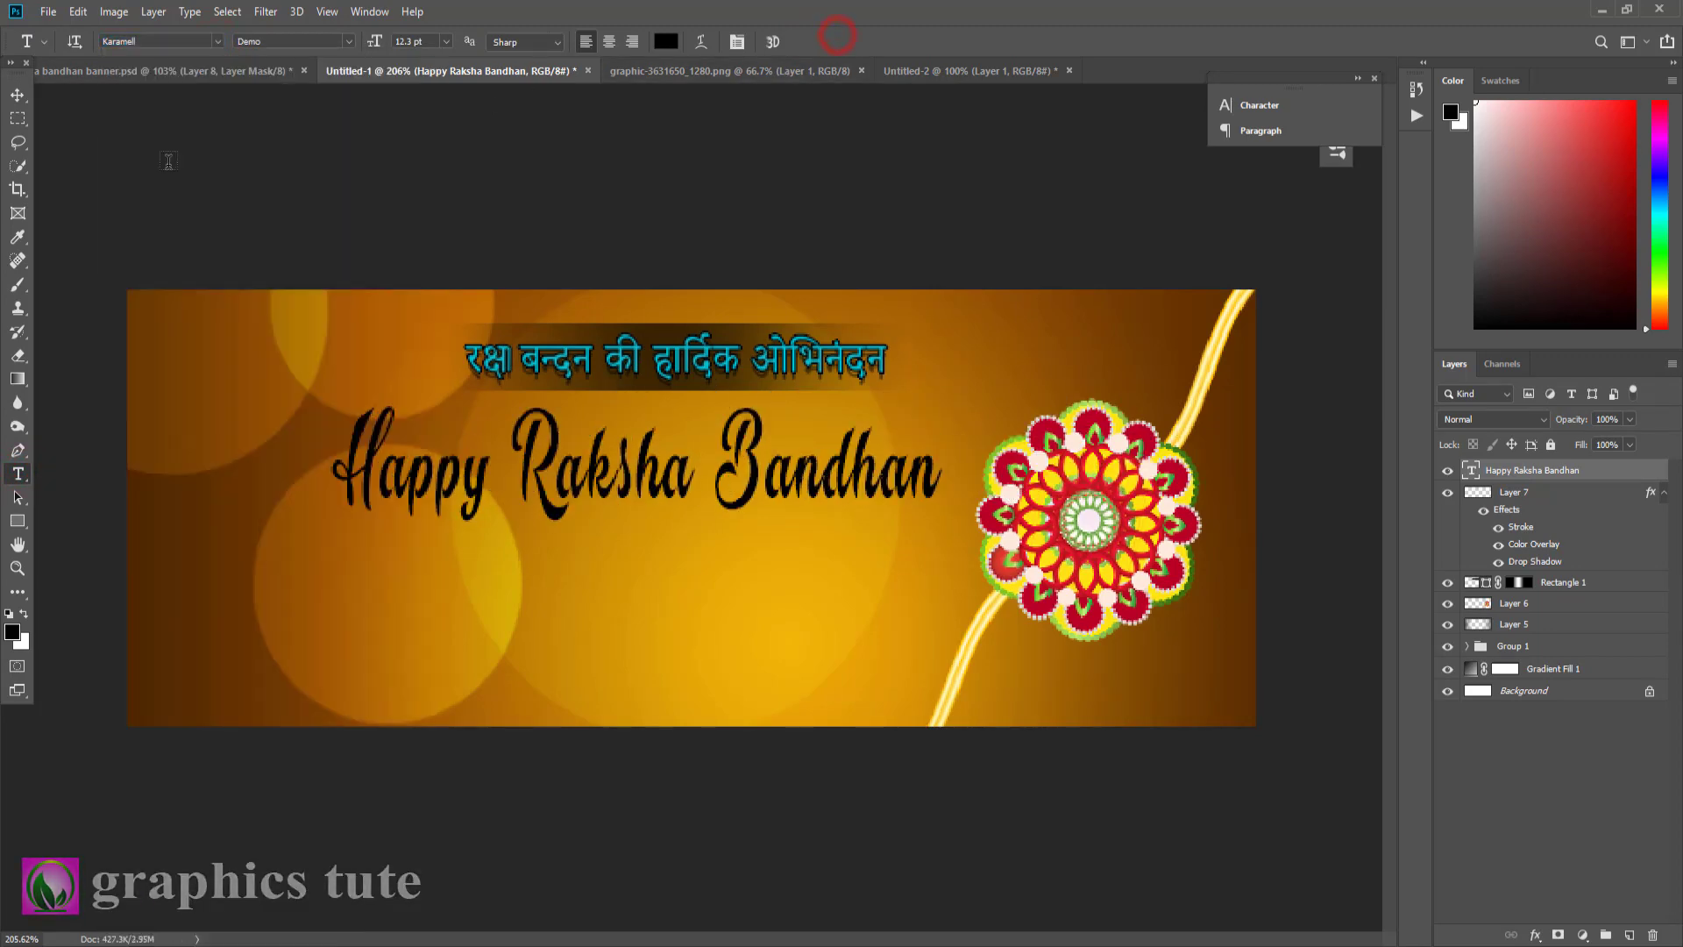
{"action": "left_click", "coordinate": [17, 97]}
{"action": "left_click_drag", "start_coordinate": [844, 471], "coordinate": [854, 469]}
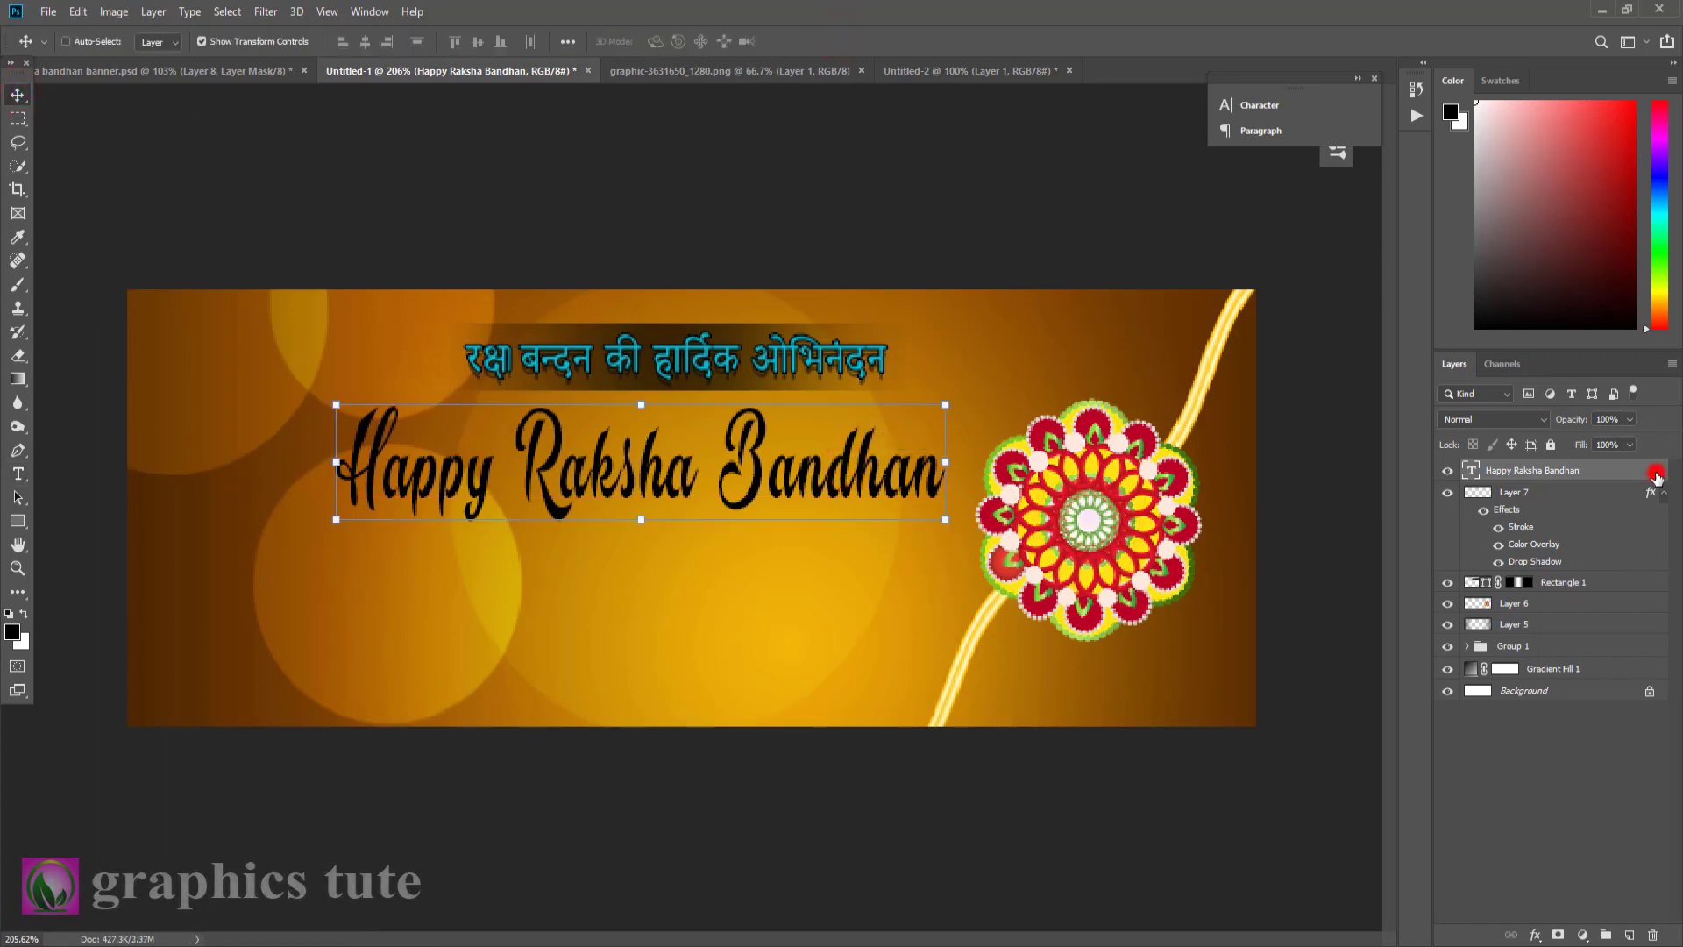
- Give the Happy Raksha Bandhan title a dark navy #090260 Color Overlay
{"action": "double_click", "coordinate": [1655, 474]}
{"action": "left_click", "coordinate": [1065, 408]}
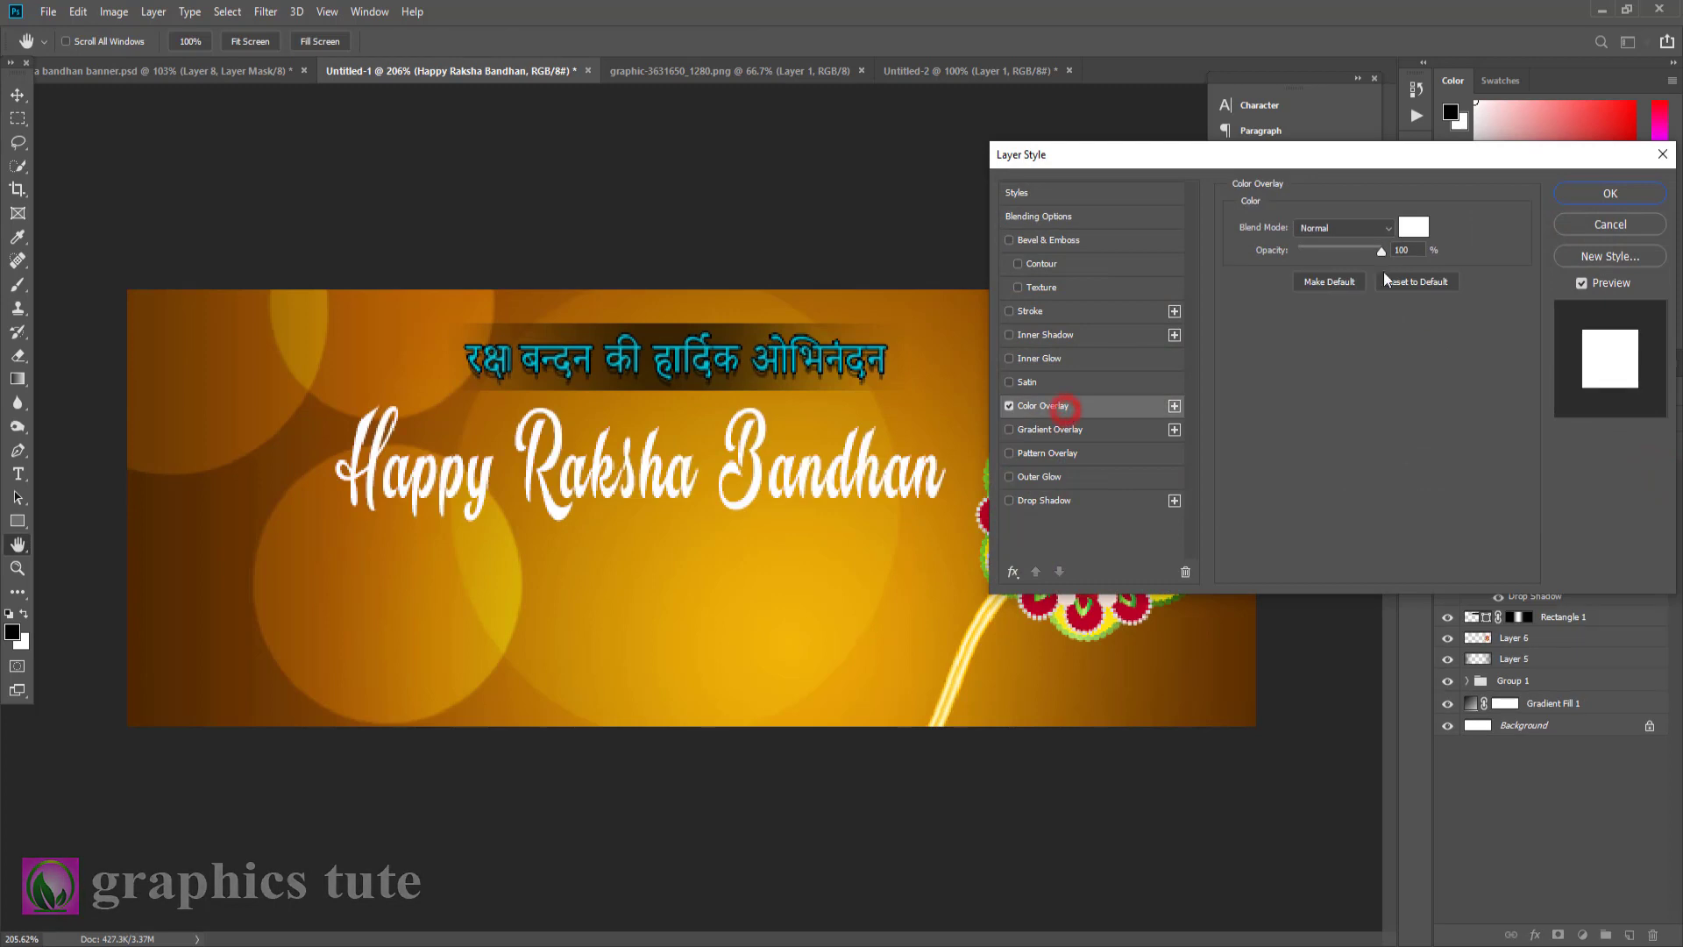
{"action": "left_click", "coordinate": [1419, 231]}
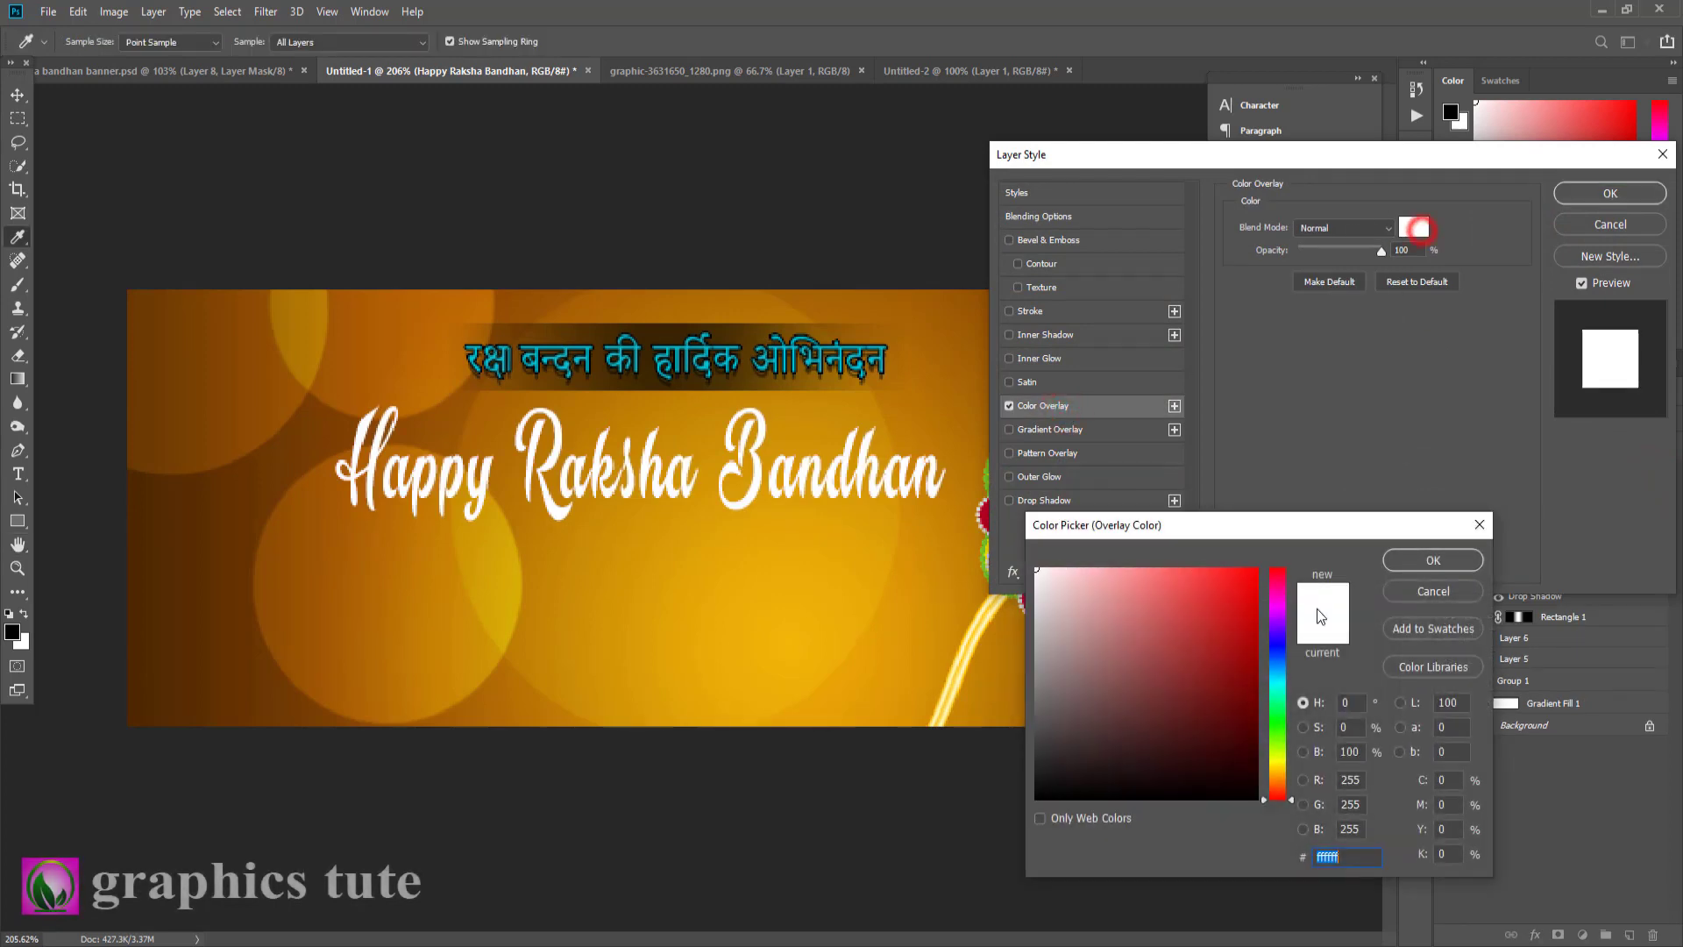
{"action": "left_click", "coordinate": [1275, 649]}
{"action": "left_click", "coordinate": [1249, 697]}
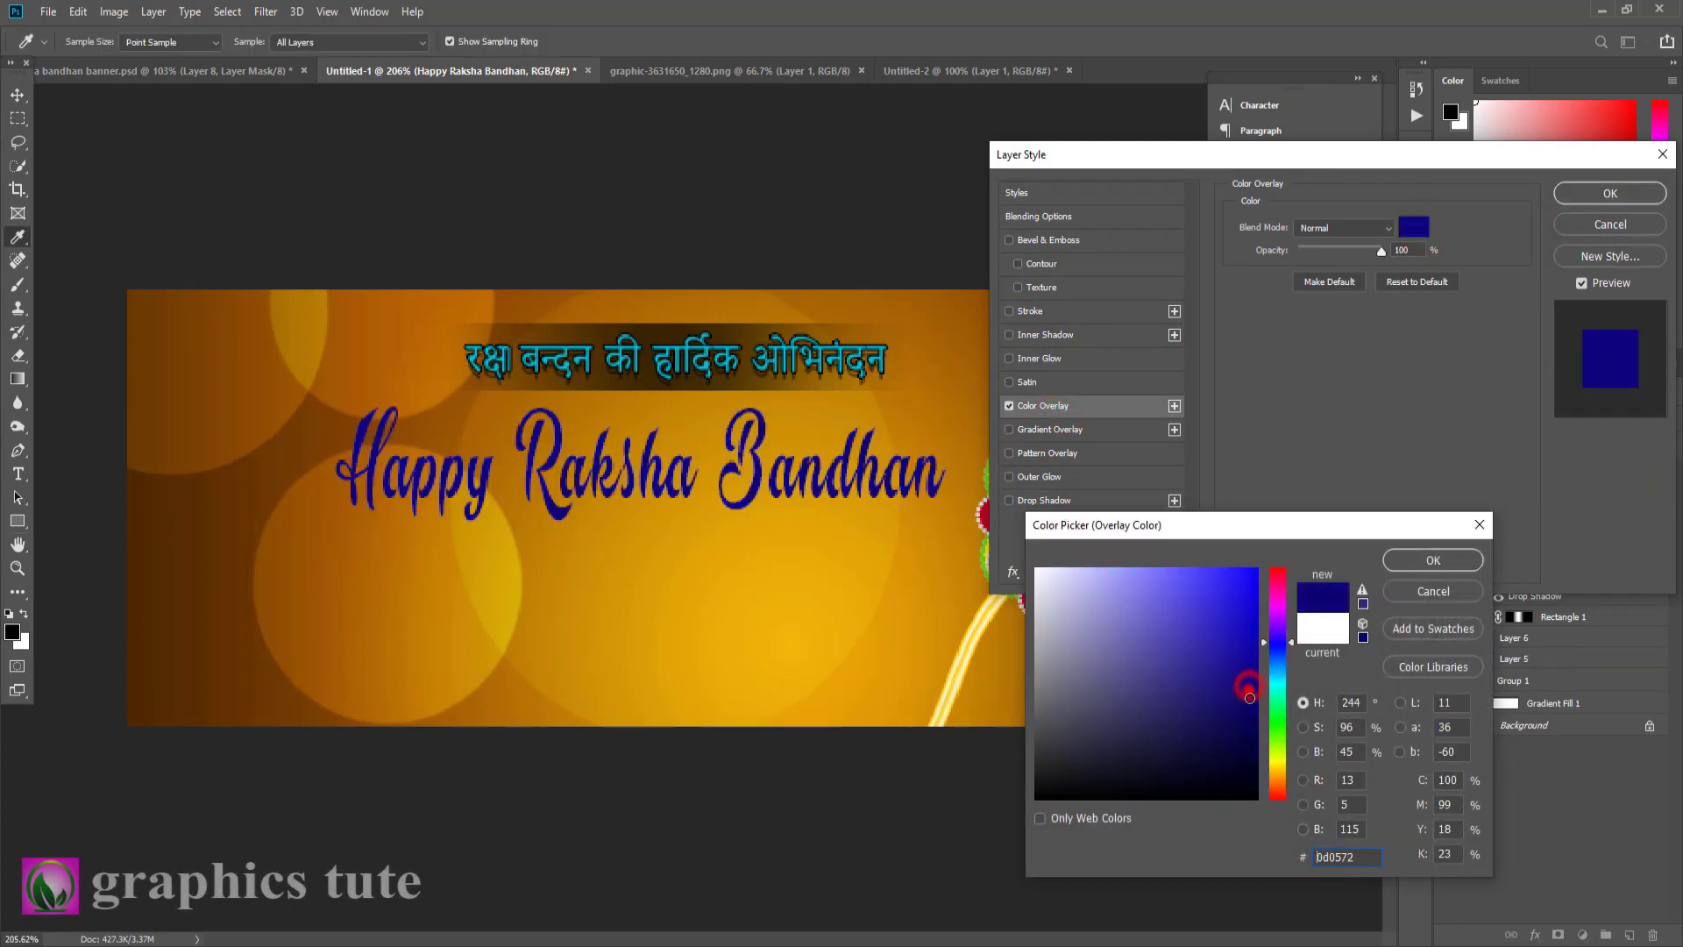
{"action": "left_click_drag", "start_coordinate": [1249, 697], "coordinate": [1253, 712]}
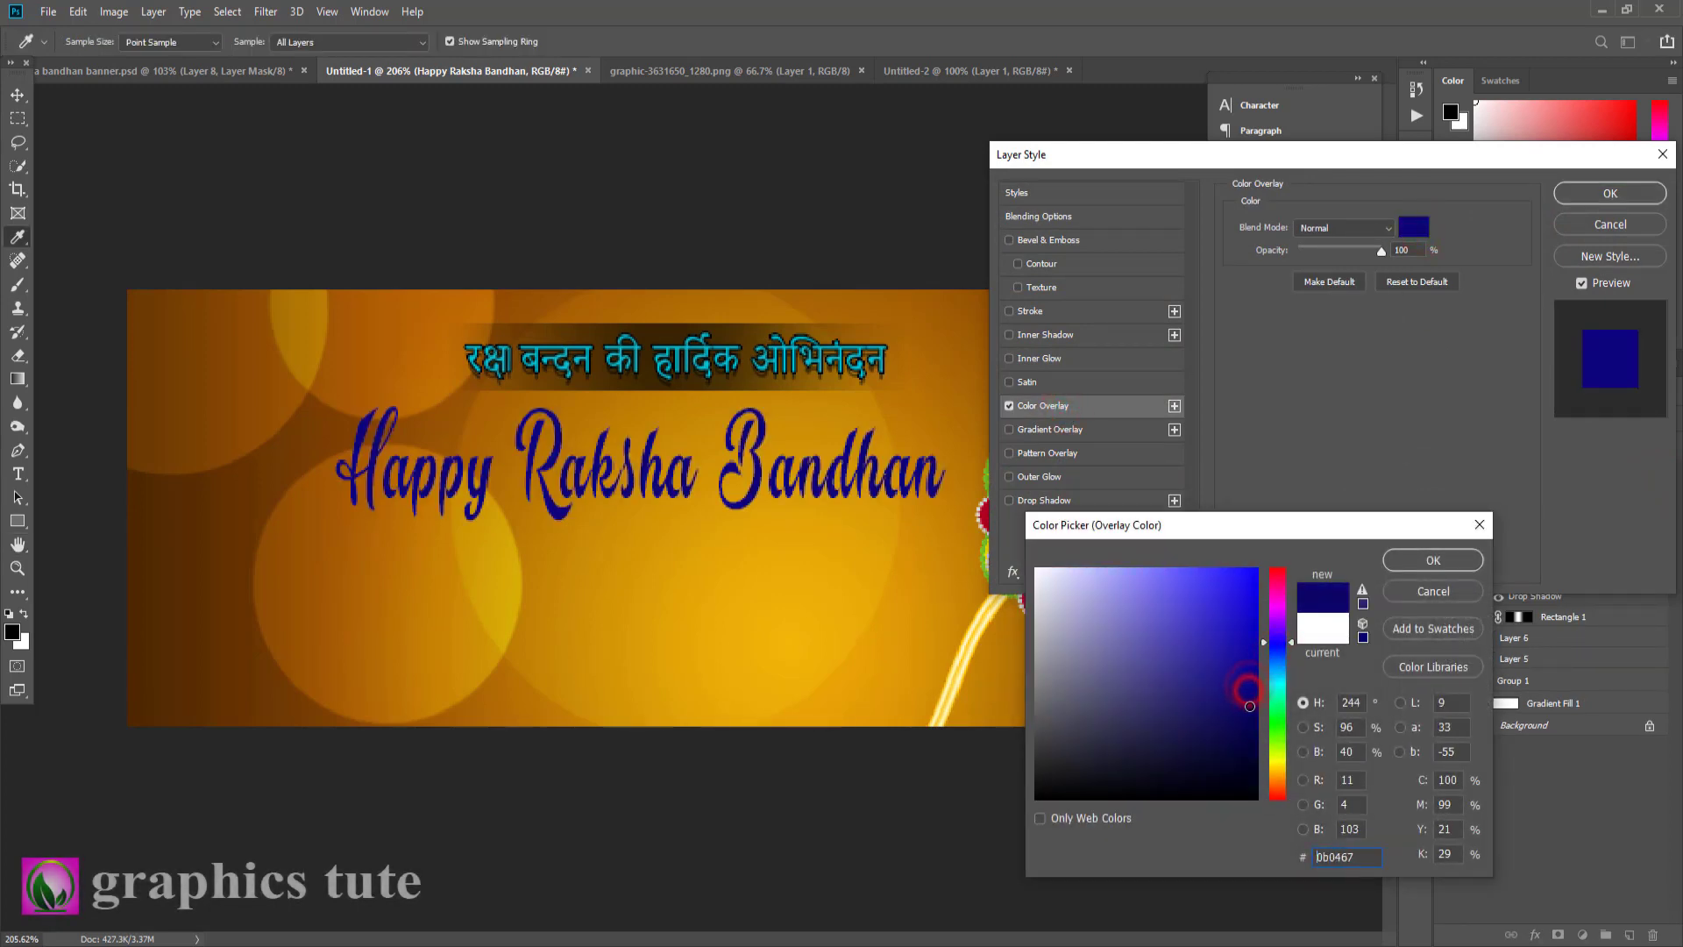
{"action": "left_click", "coordinate": [1433, 559]}
- Add a 1 px white stroke and drop shadow to the title, then shift it slightly right
{"action": "left_click", "coordinate": [1065, 312]}
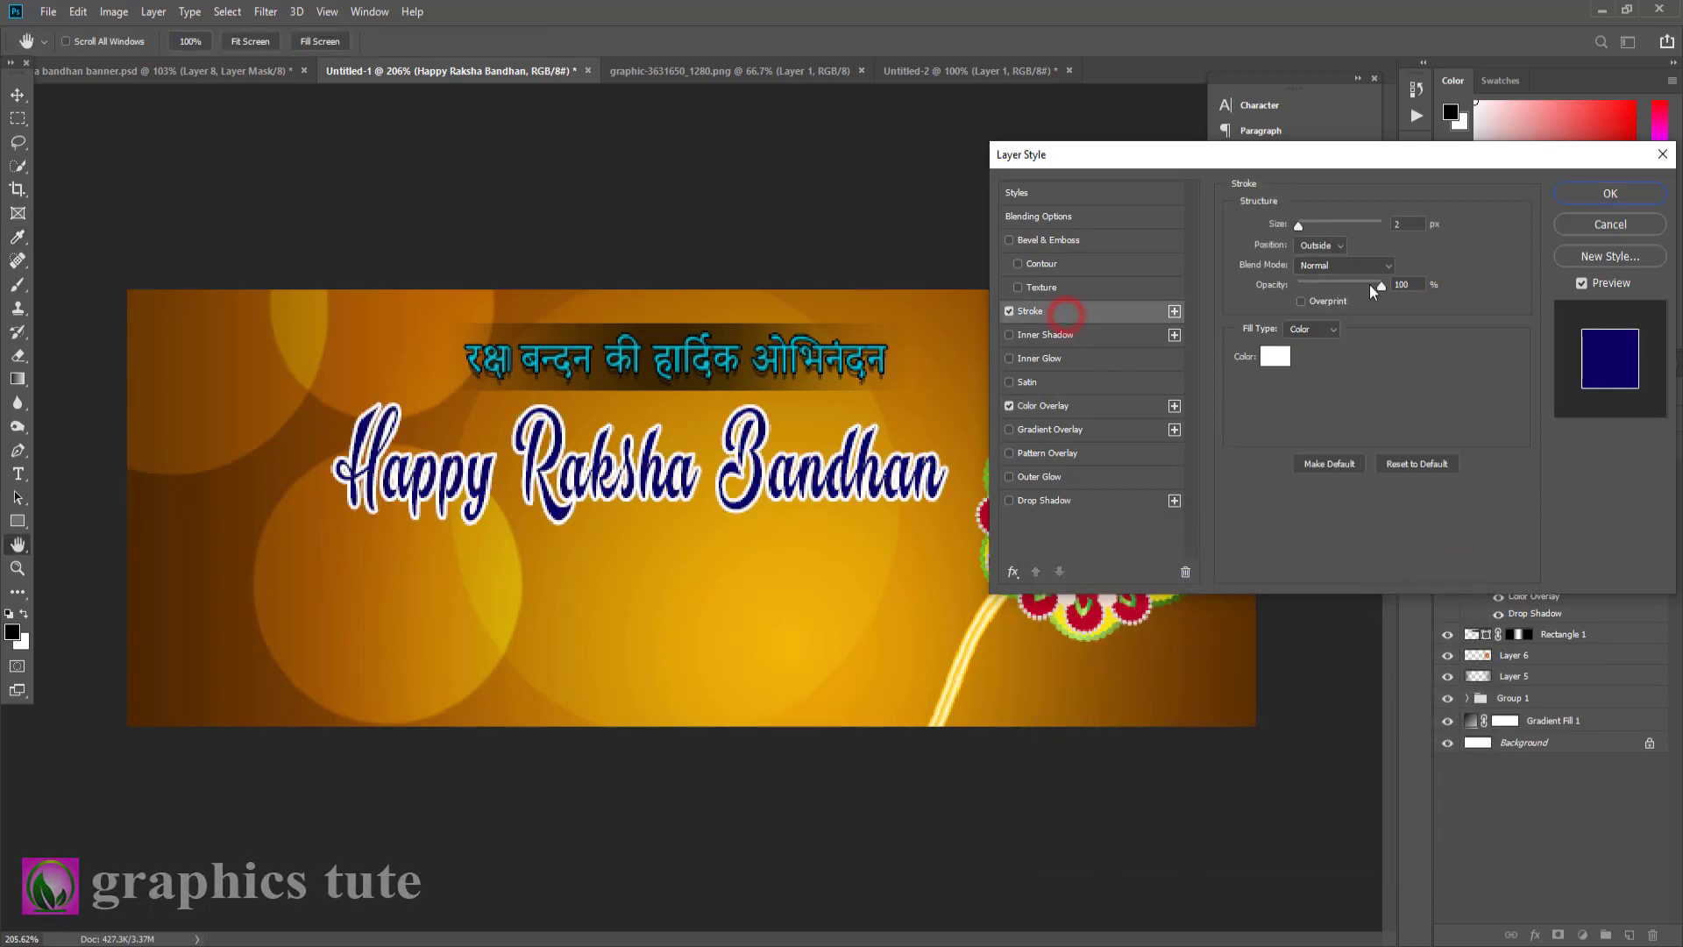
{"action": "left_click_drag", "start_coordinate": [1297, 225], "coordinate": [1295, 225]}
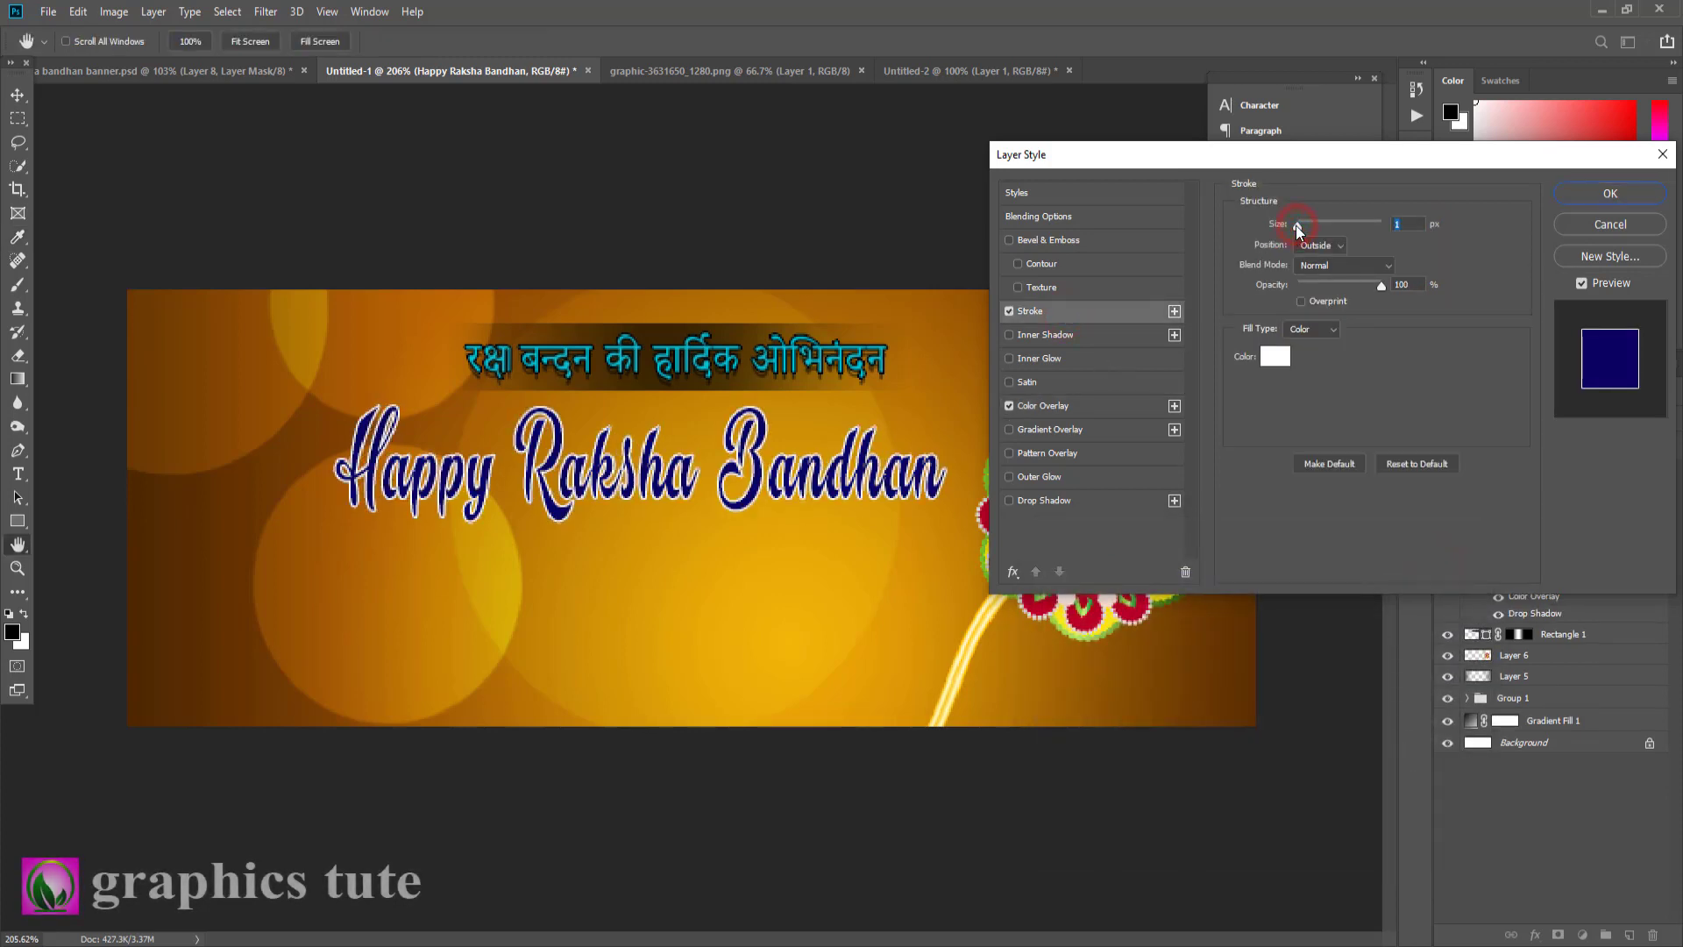
{"action": "left_click", "coordinate": [1107, 500]}
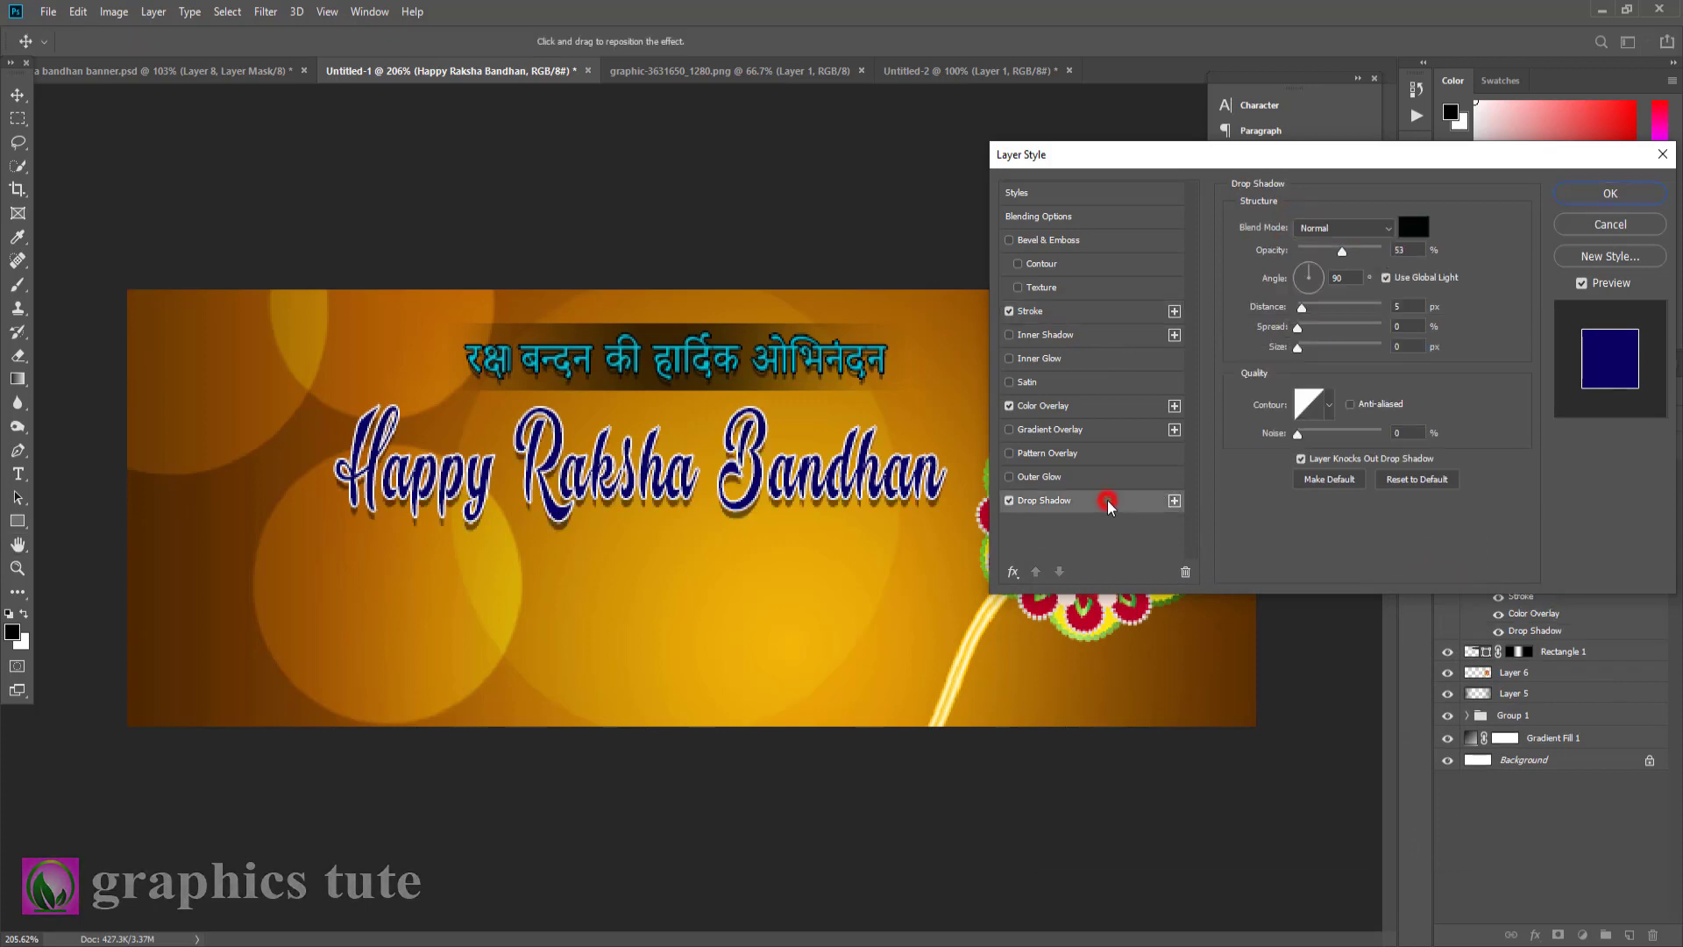
{"action": "left_click", "coordinate": [1610, 194]}
{"action": "left_click_drag", "start_coordinate": [858, 491], "coordinate": [868, 492]}
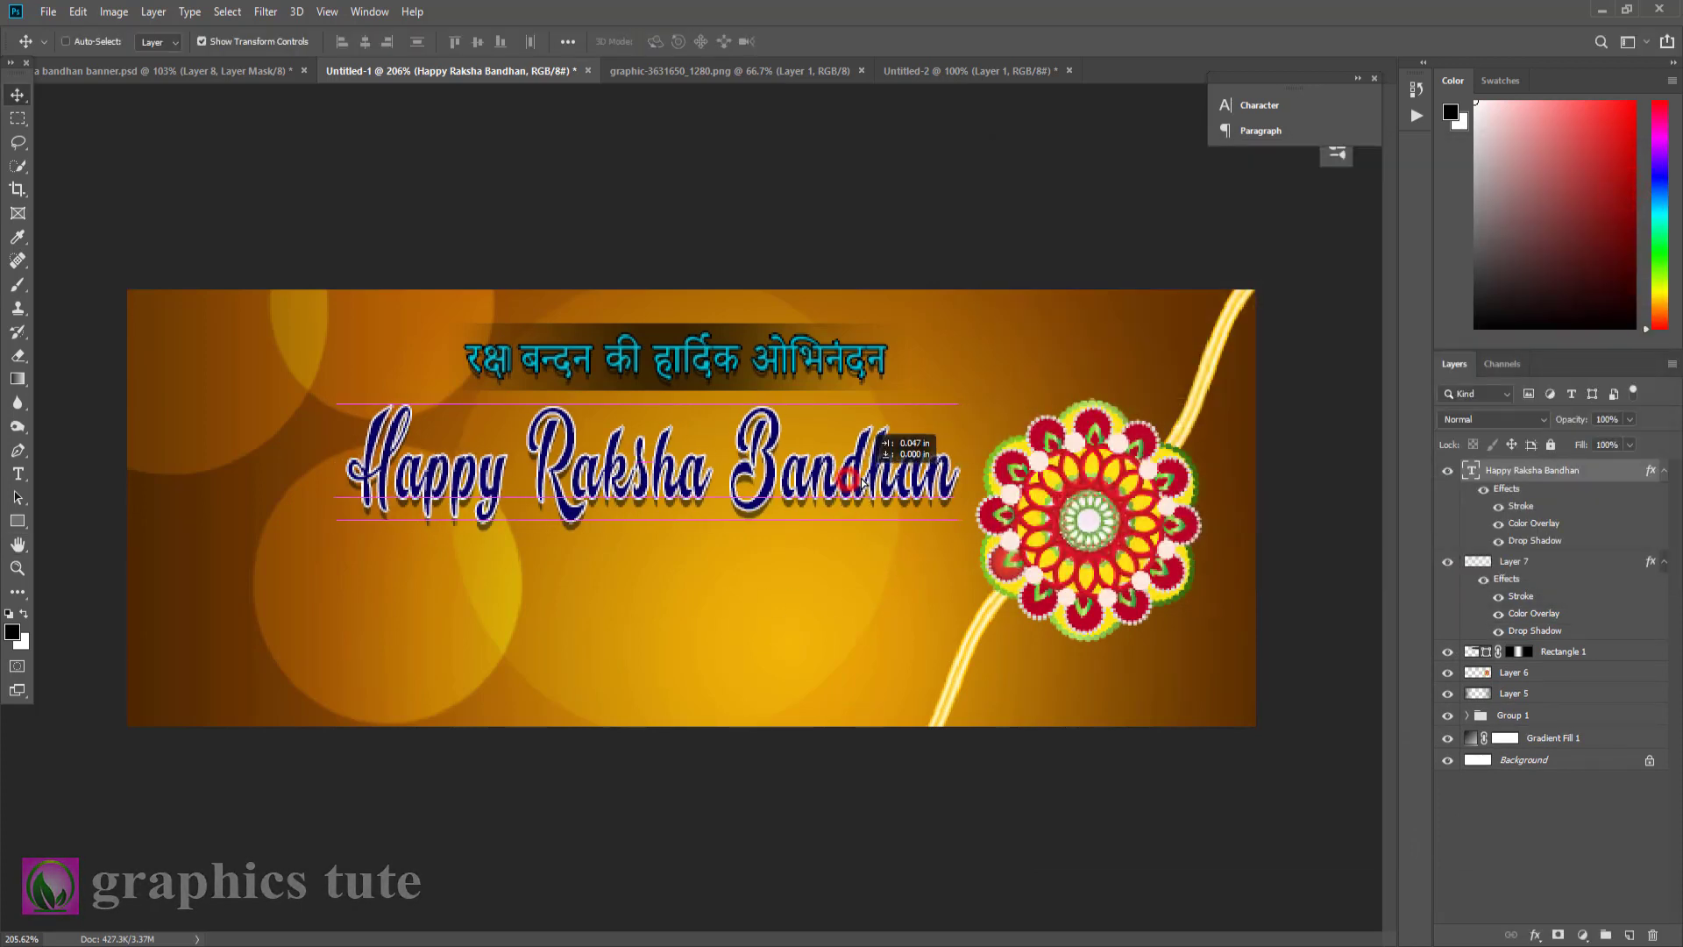
{"action": "left_click", "coordinate": [17, 568]}
{"action": "left_click", "coordinate": [645, 575], "text": "alt"}
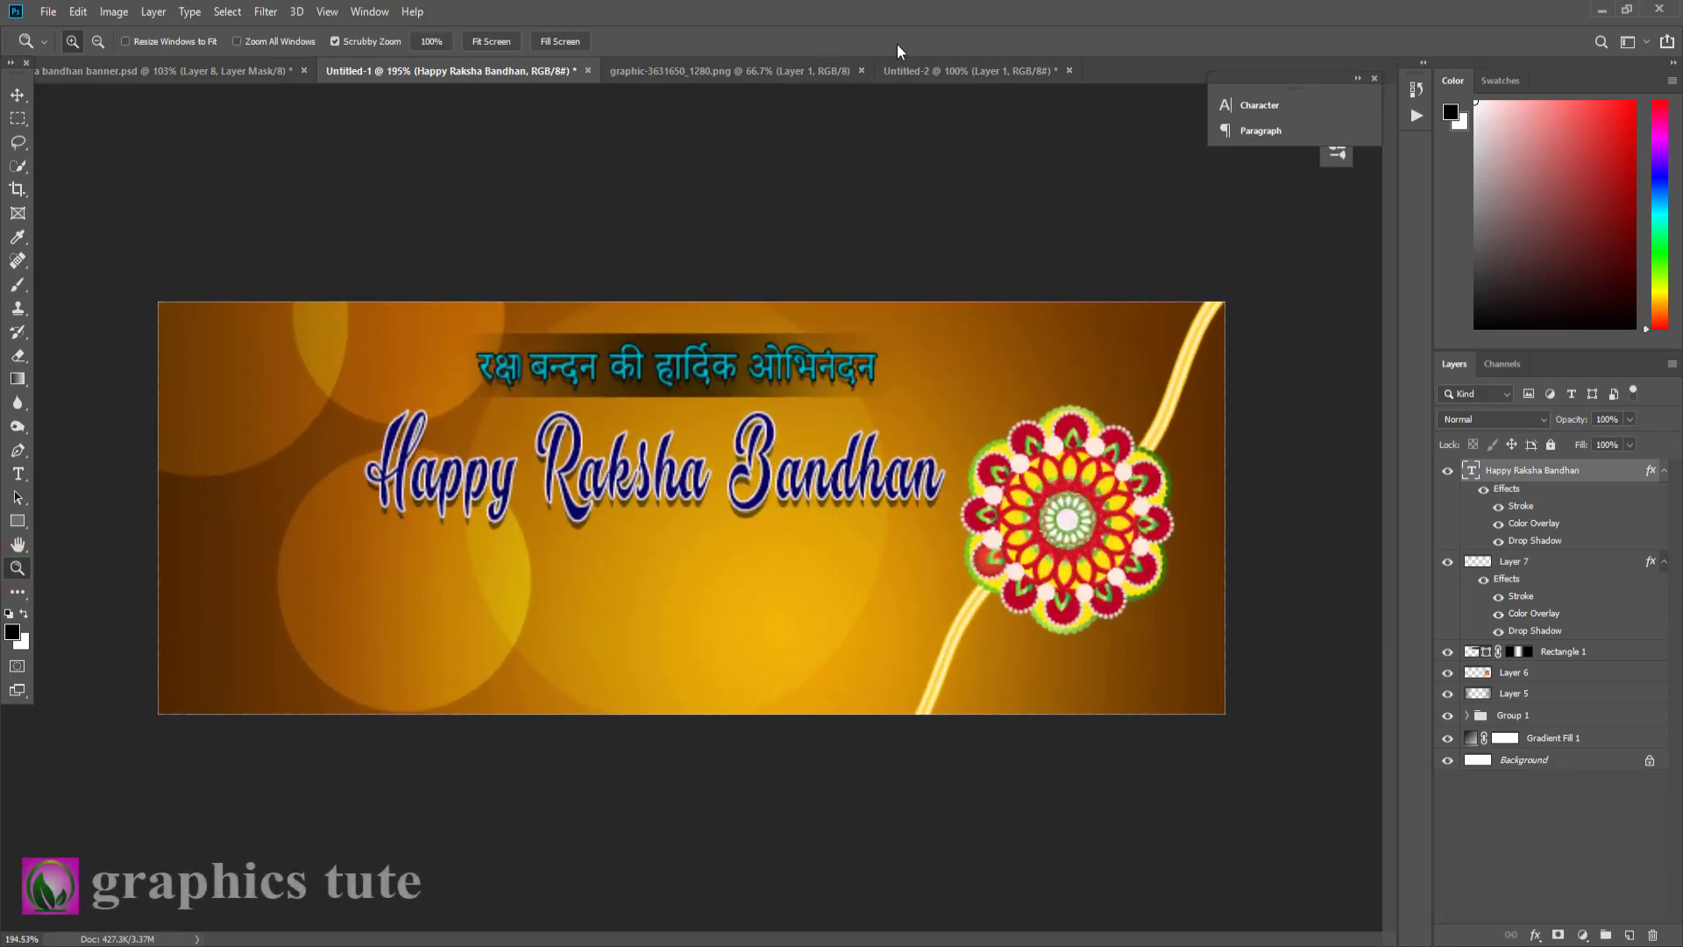
- Drag the pink English message layer from Untitled-2 into the Untitled-1 banner
{"action": "left_click", "coordinate": [912, 69]}
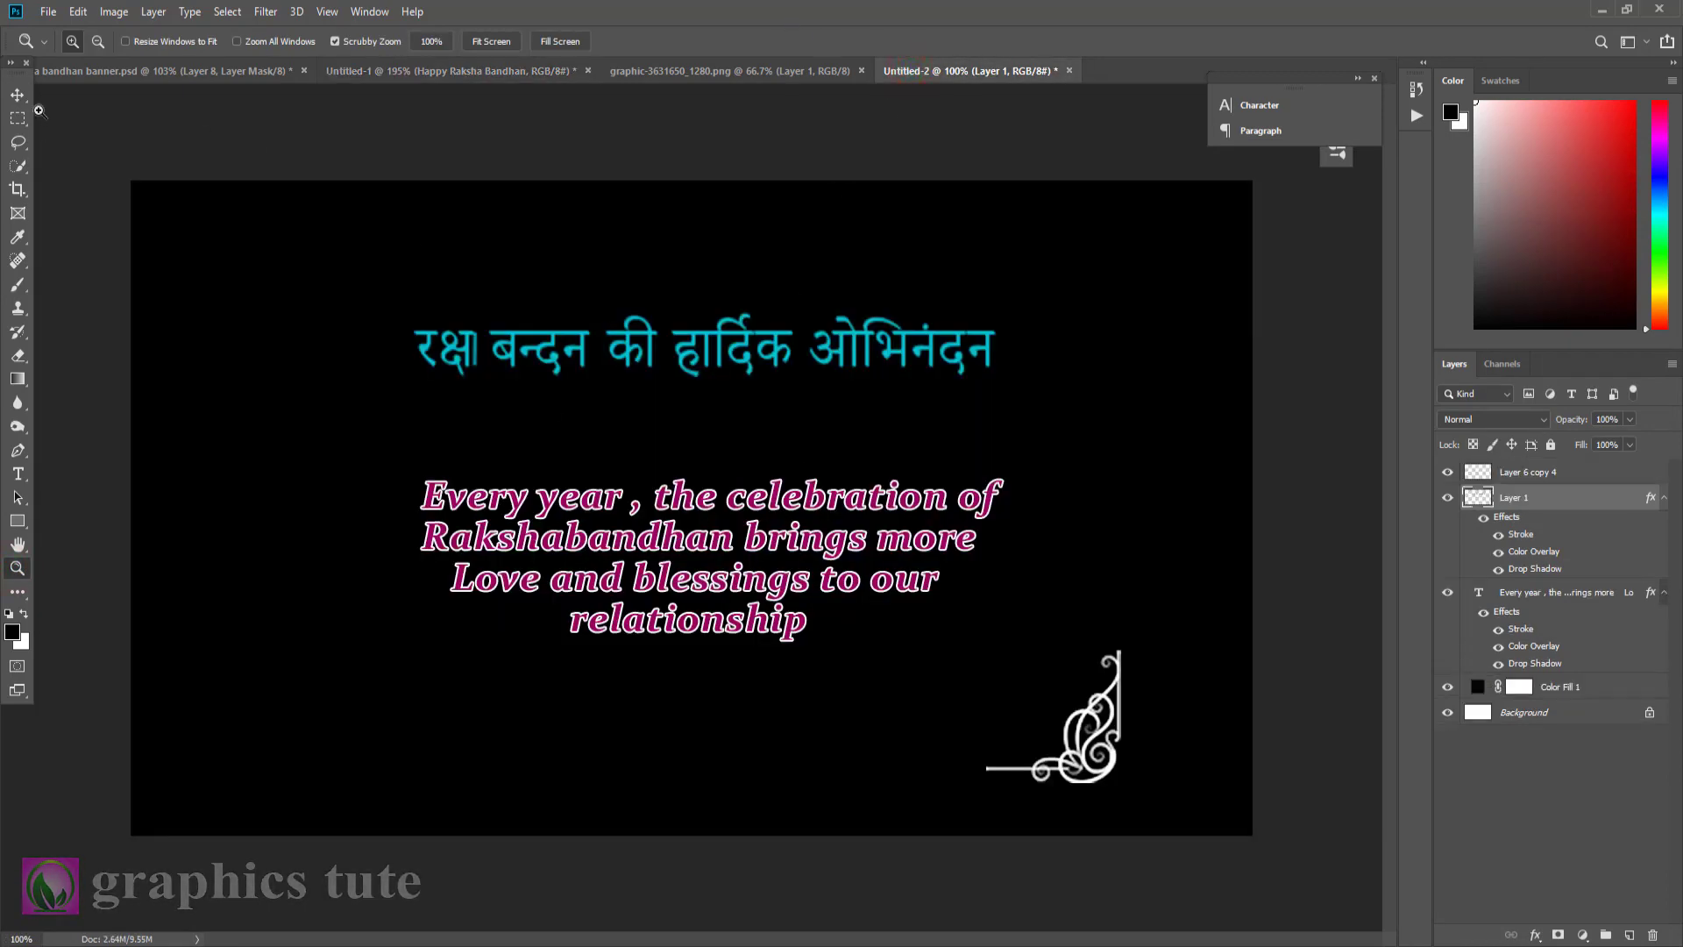
{"action": "left_click", "coordinate": [18, 93]}
{"action": "left_click", "coordinate": [1565, 597]}
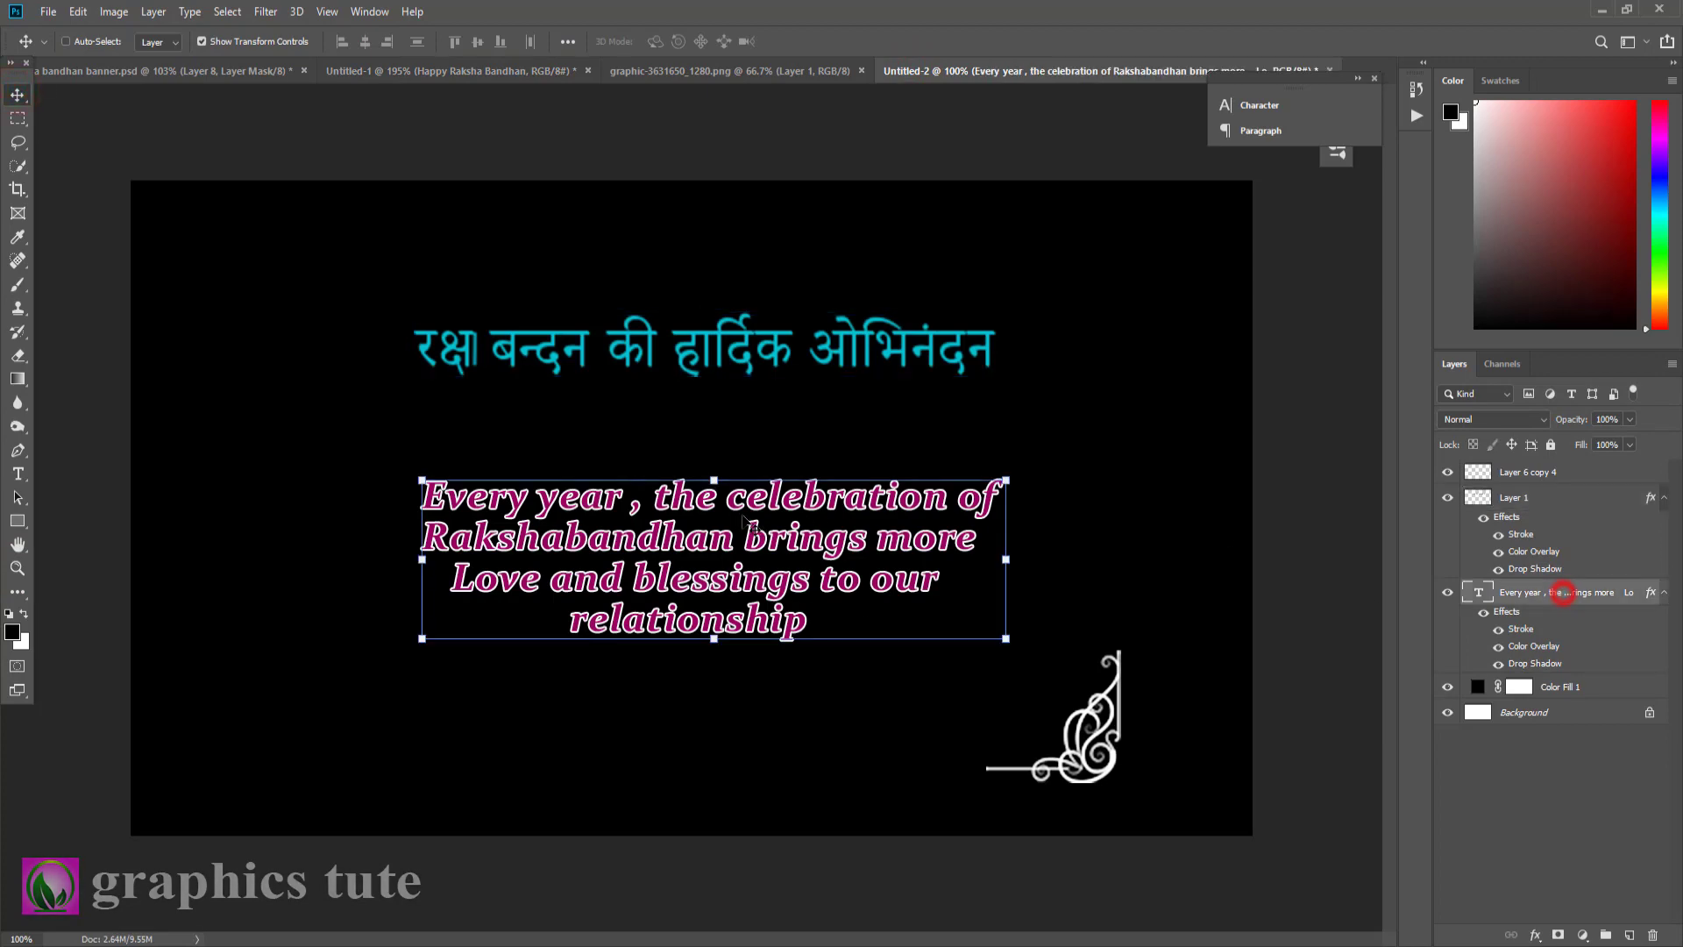
{"action": "mouse_move", "coordinate": [737, 511]}
{"action": "left_mouse_down"}
{"action": "mouse_move", "coordinate": [500, 83]}
{"action": "mouse_move", "coordinate": [708, 638]}
{"action": "left_mouse_up"}
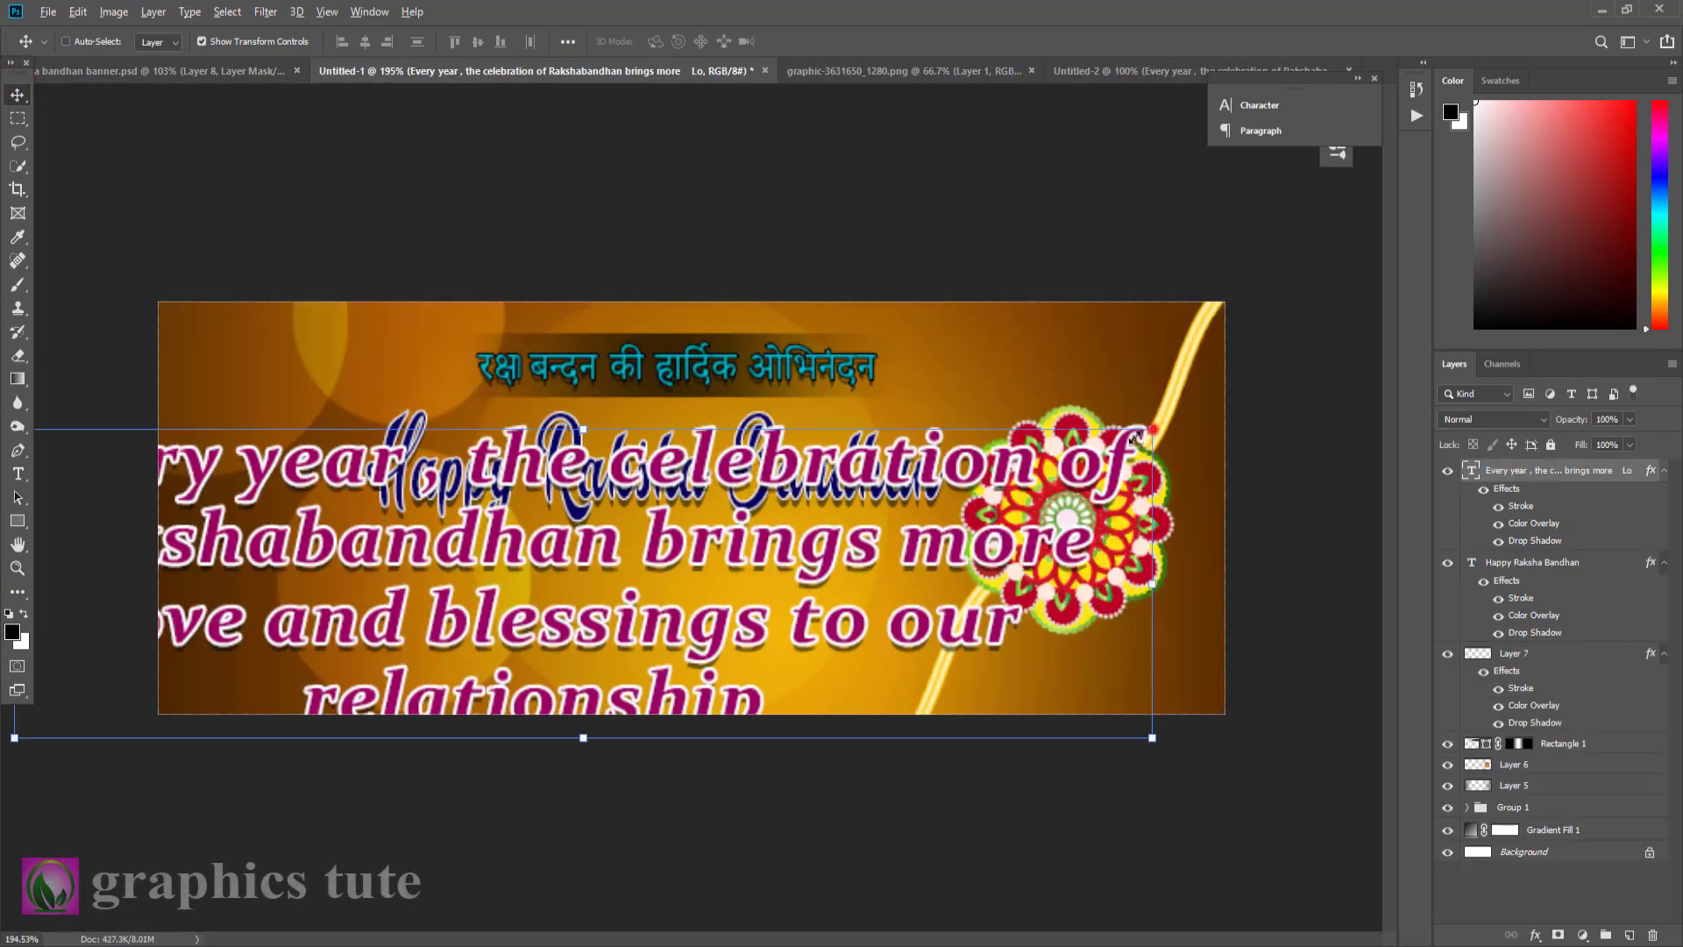
- Scale the message to about 45% and place it below the title, left of the rakhi
{"action": "left_click_drag", "start_coordinate": [1136, 435], "coordinate": [834, 509]}
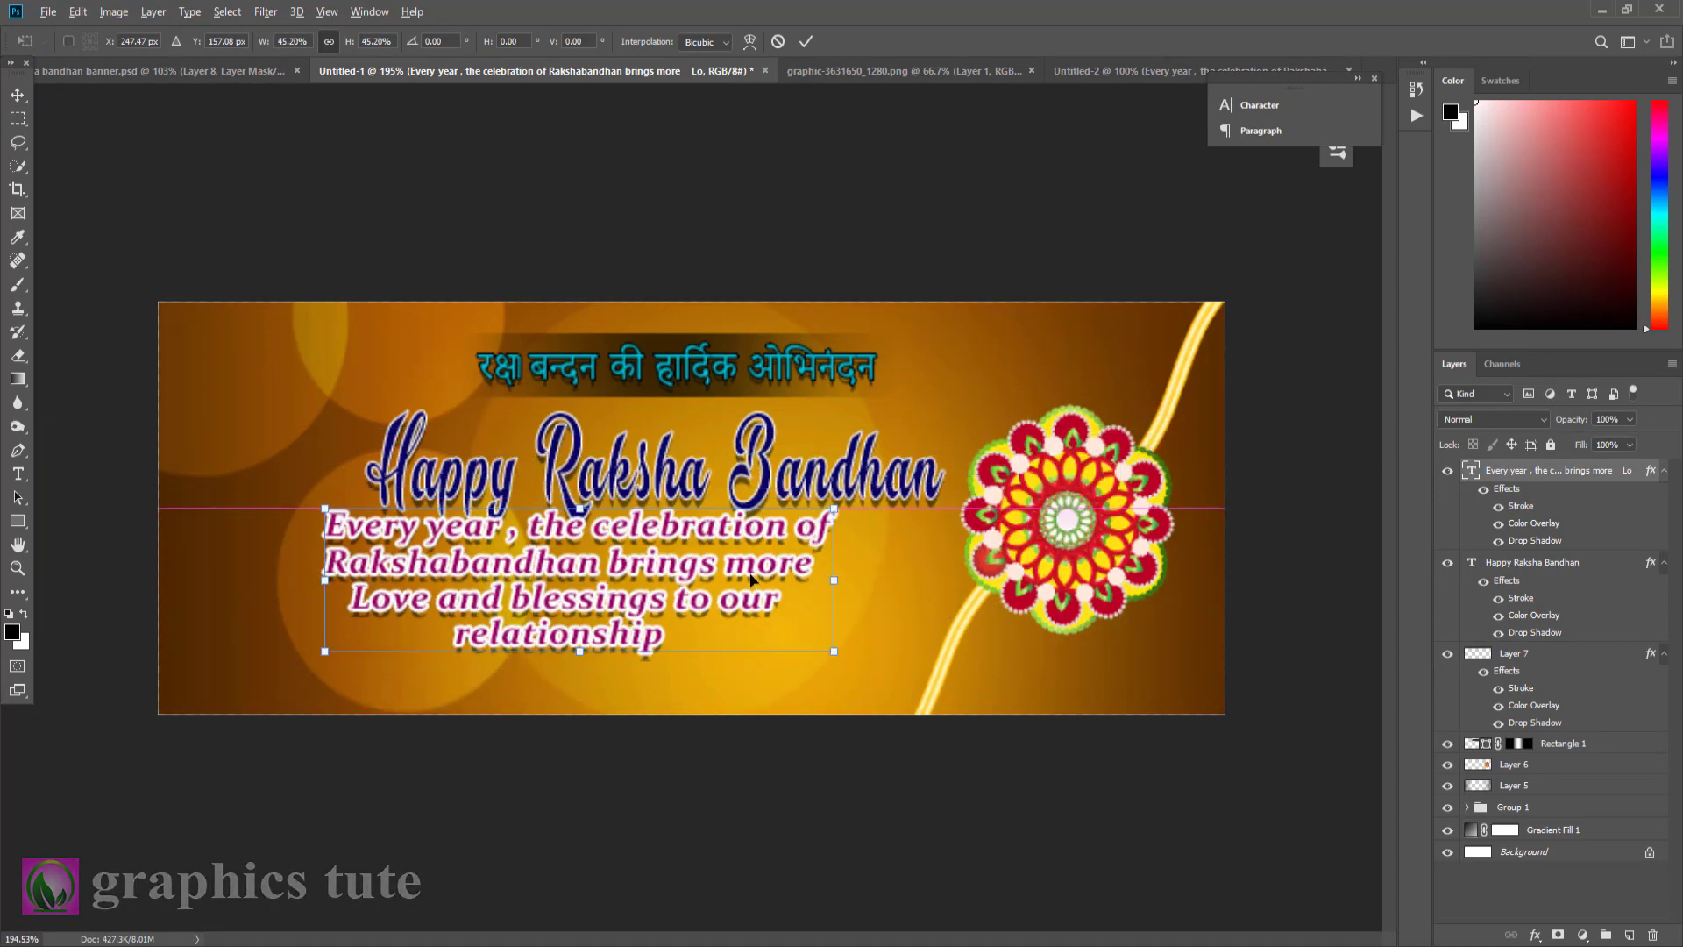
{"action": "left_click_drag", "start_coordinate": [750, 578], "coordinate": [826, 593]}
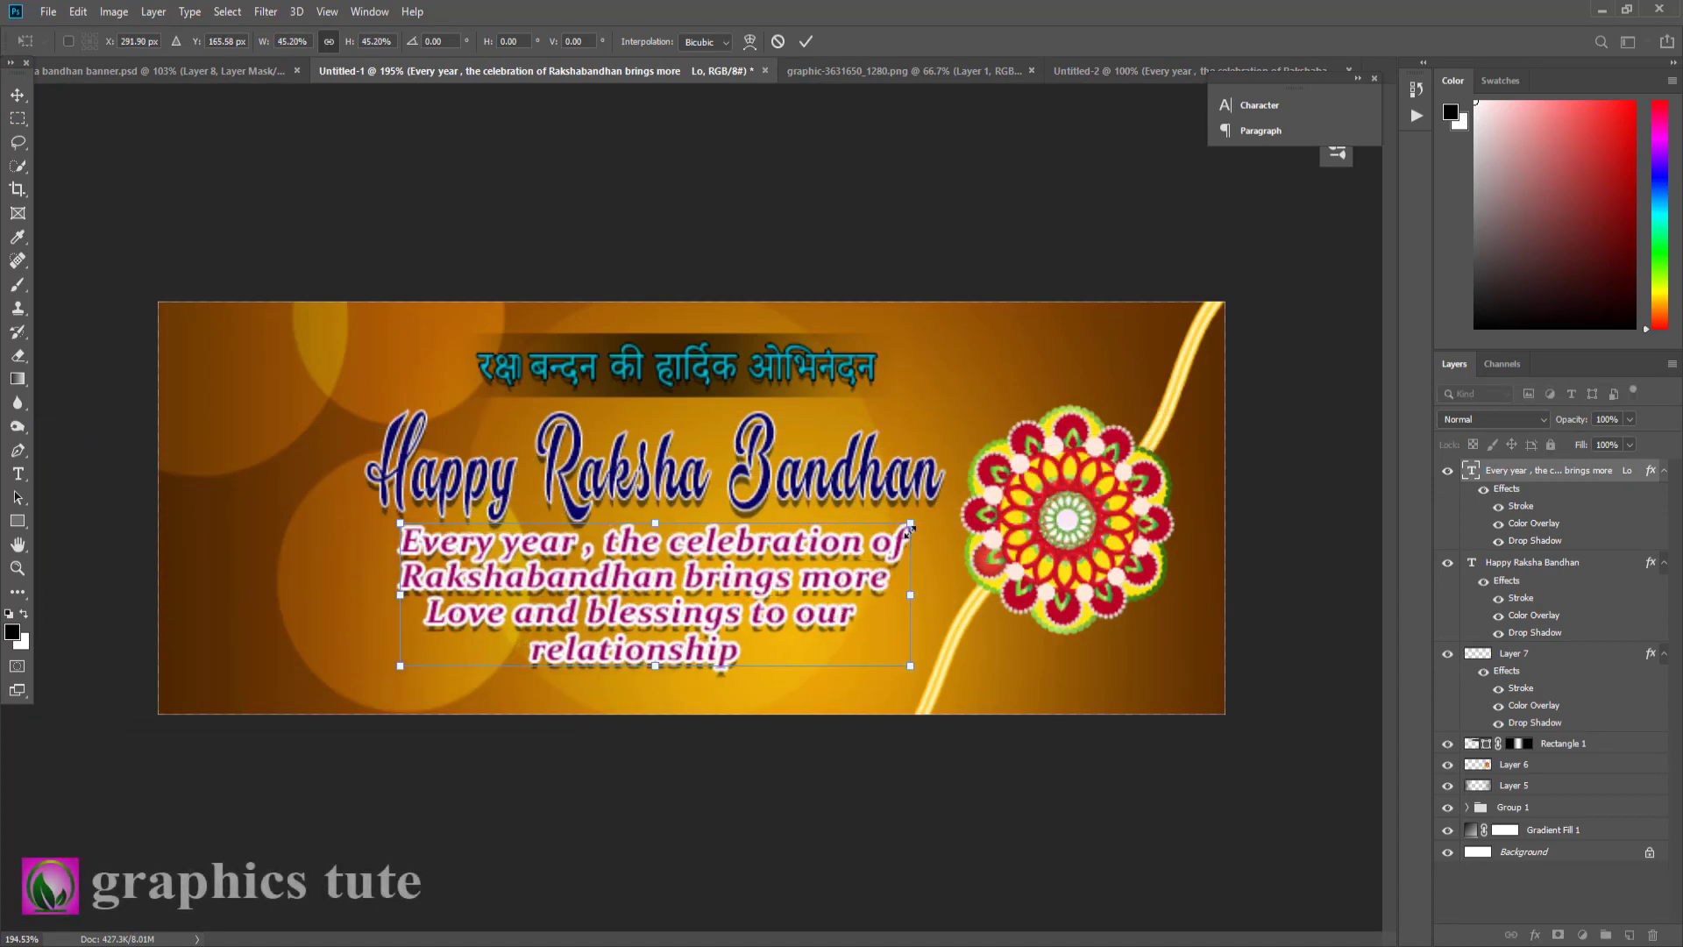
{"action": "left_click", "coordinate": [806, 41]}
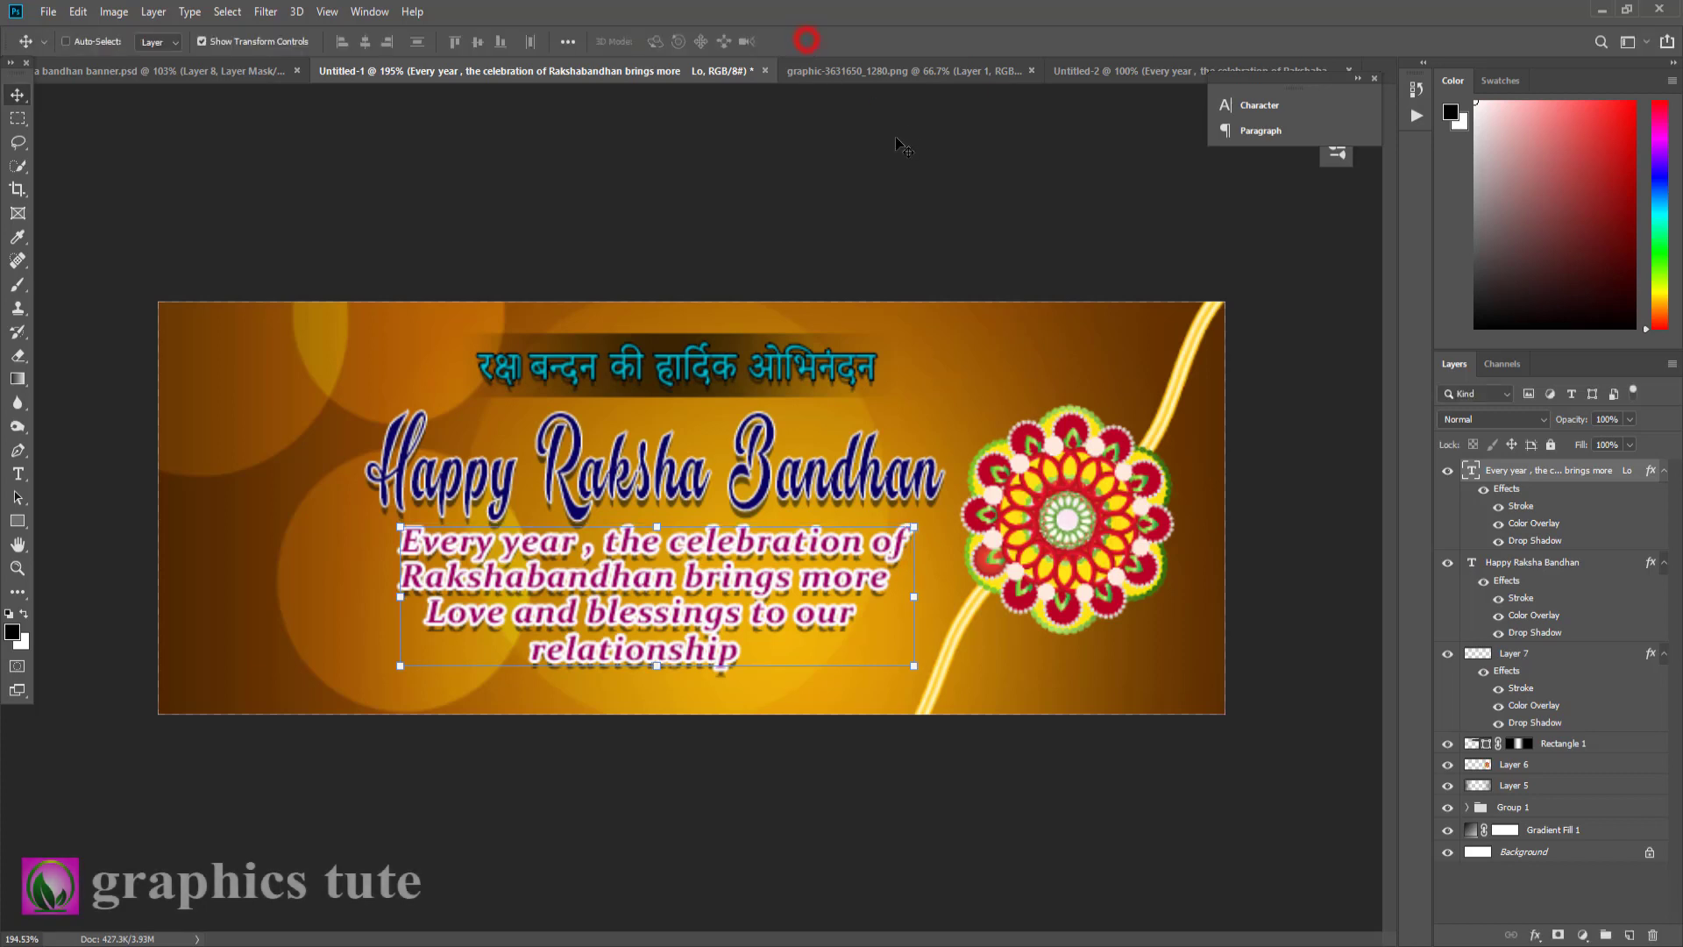
{"action": "left_click_drag", "start_coordinate": [735, 595], "coordinate": [743, 603]}
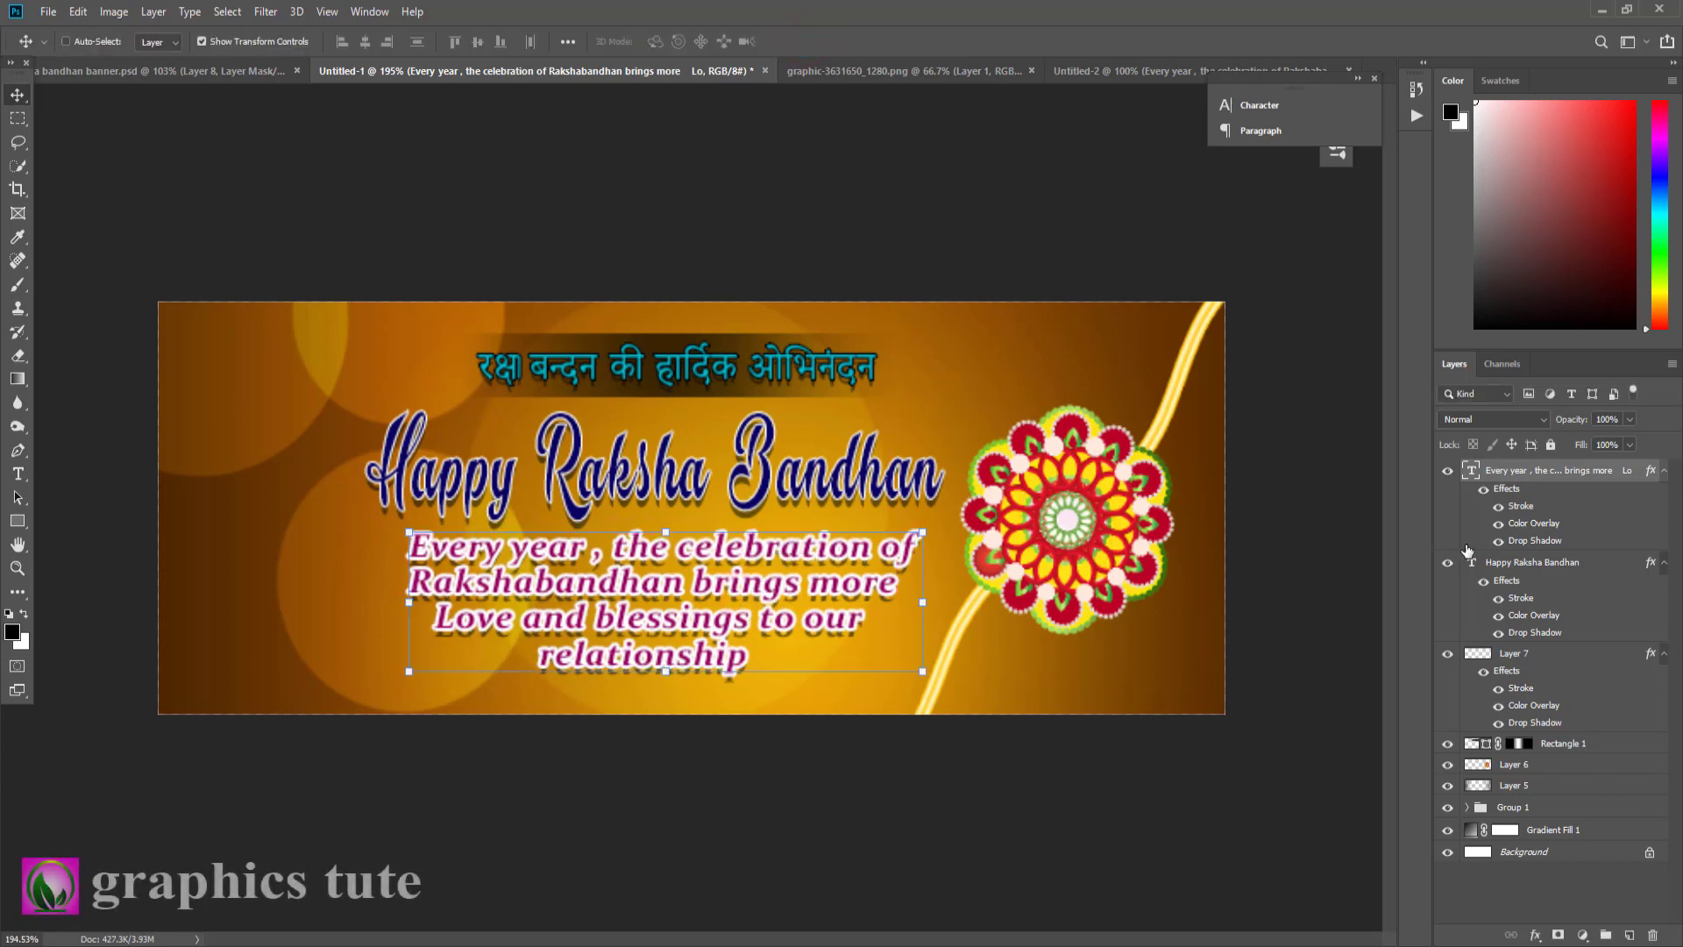
- Keep the message's white stroke at 2 px and set its drop shadow distance to 3 px
{"action": "double_click", "coordinate": [1513, 504]}
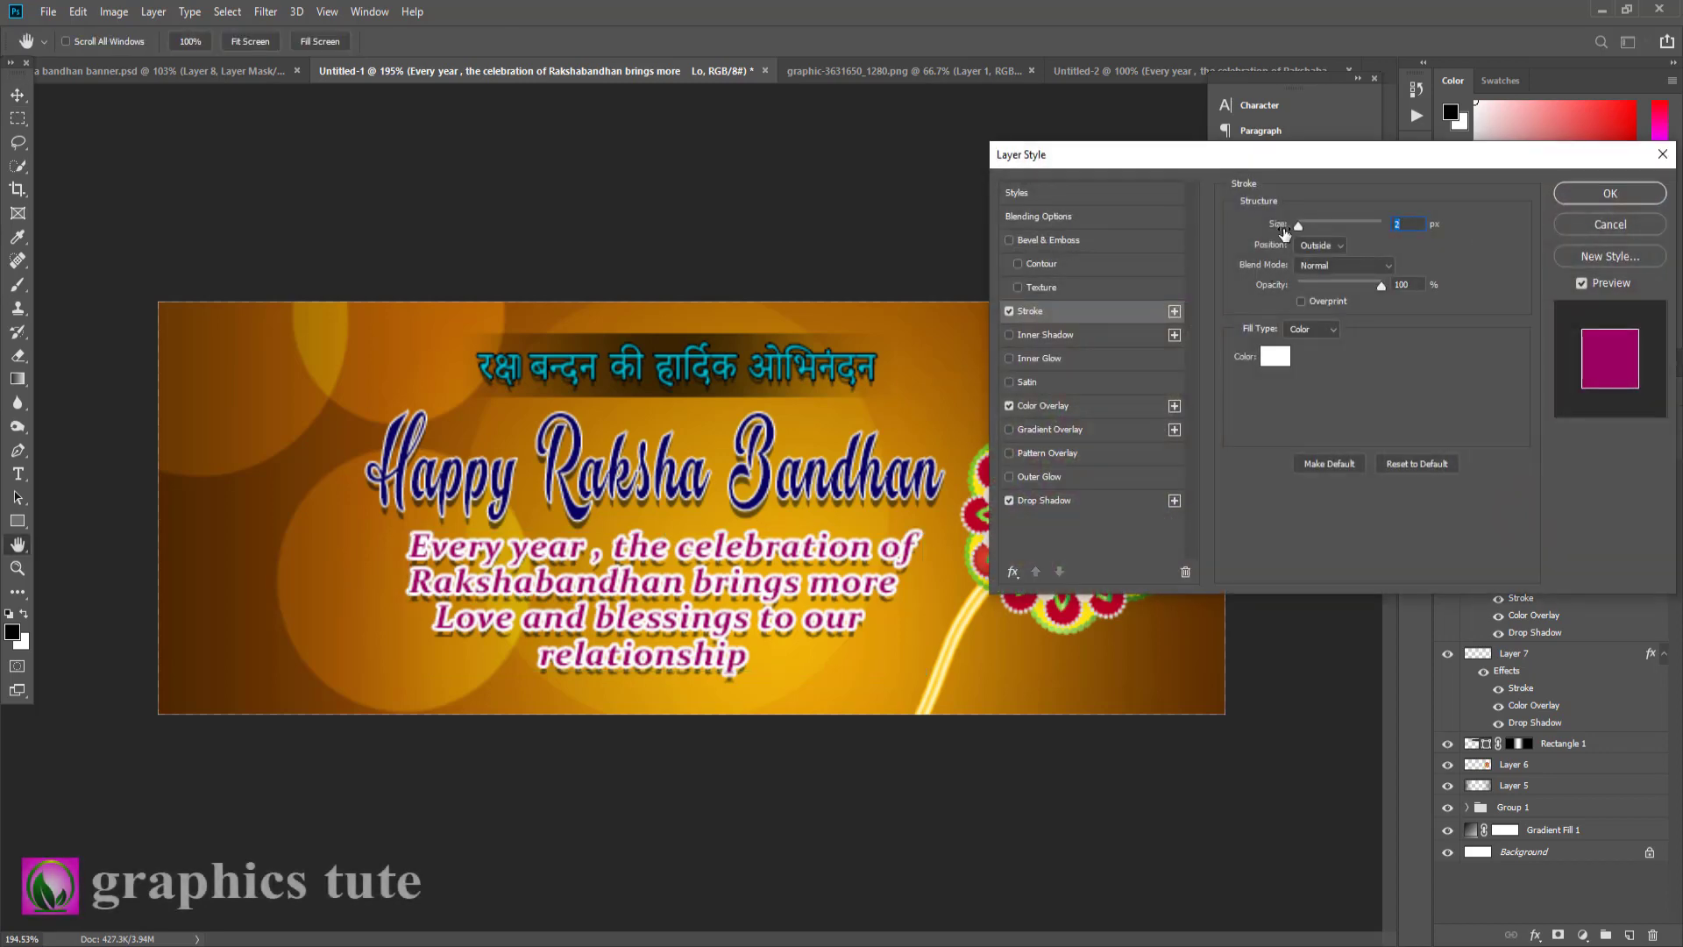
{"action": "left_click_drag", "start_coordinate": [1300, 227], "coordinate": [1298, 227]}
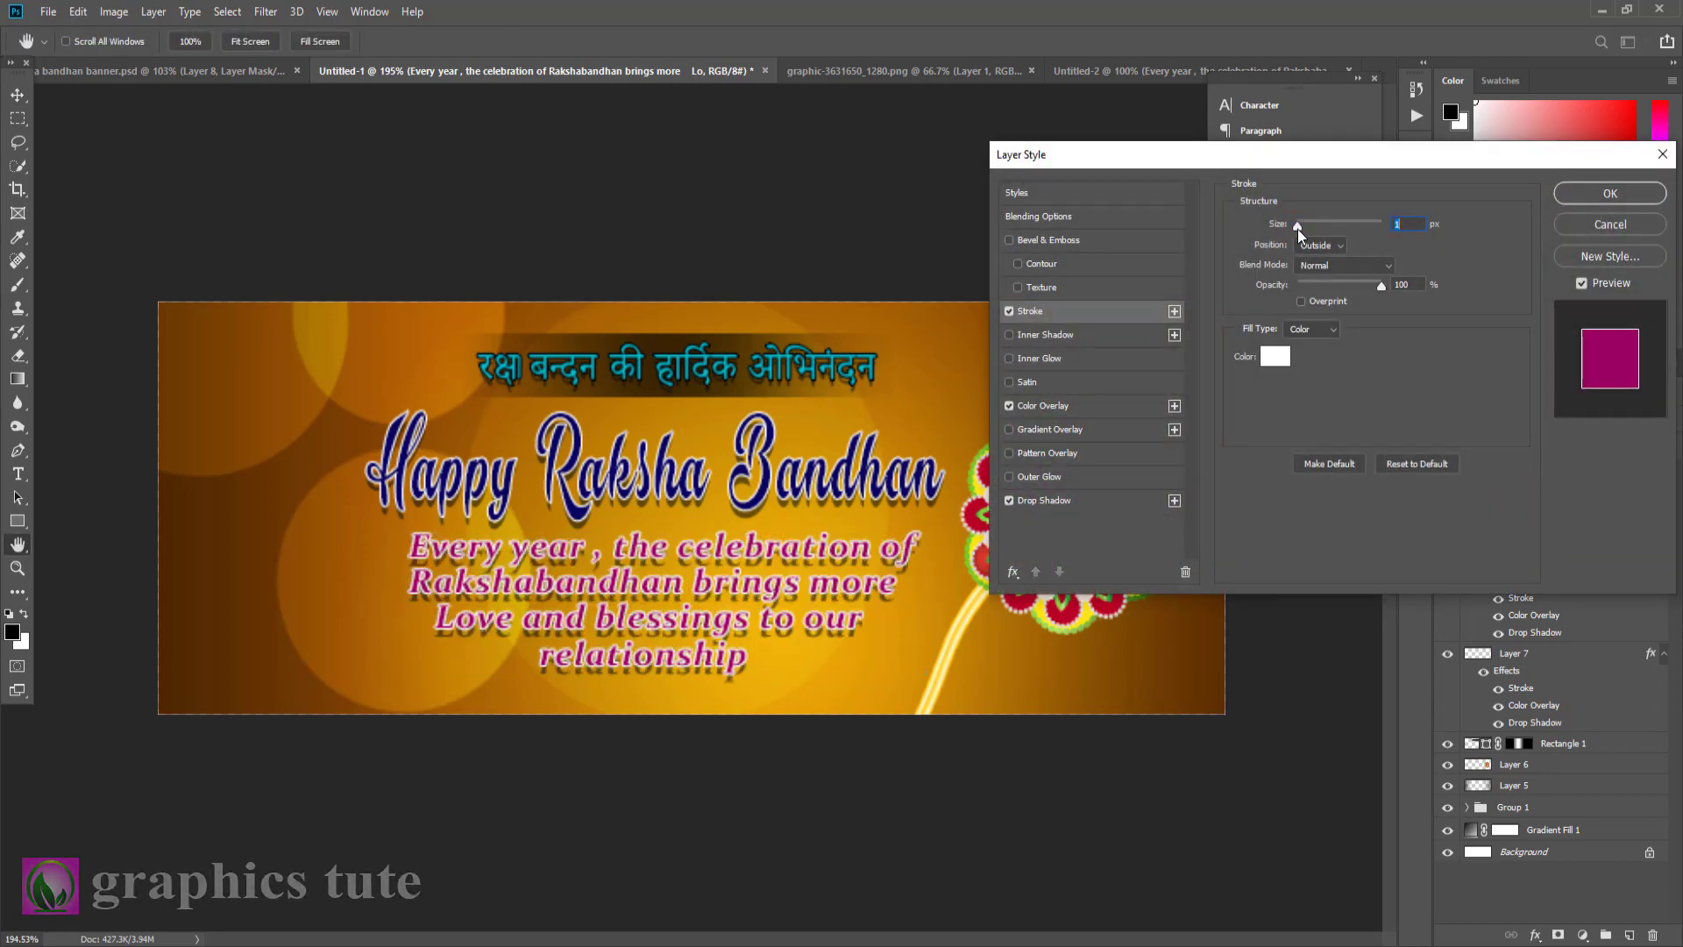
{"action": "type", "text": "2"}
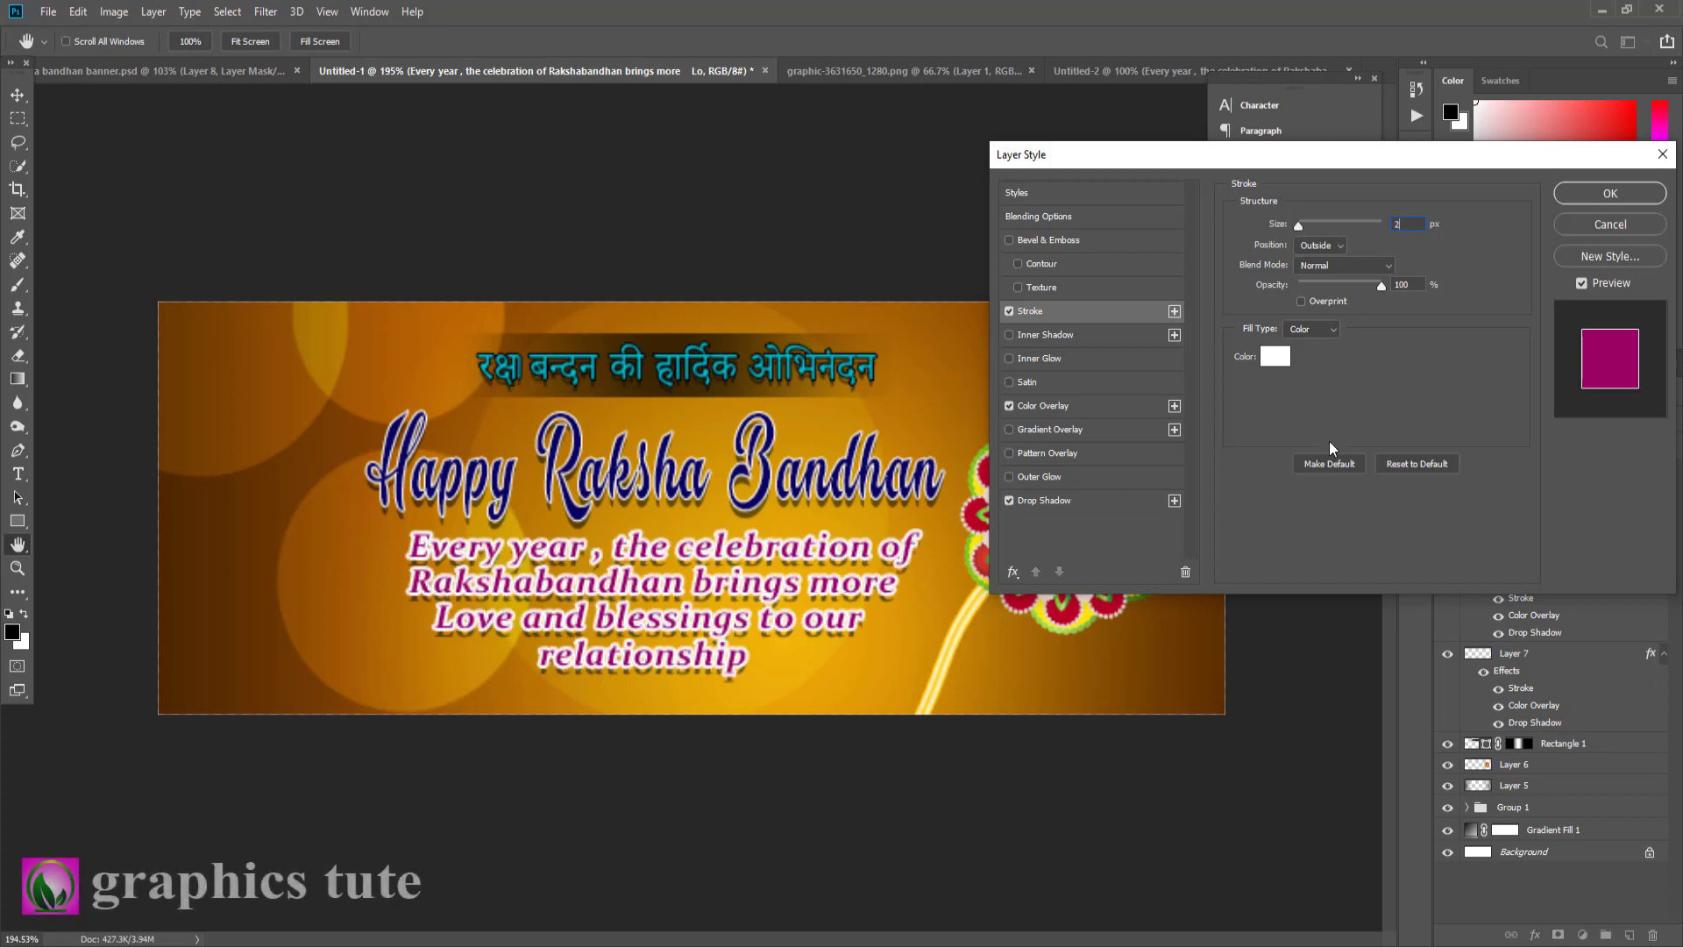
{"action": "left_click", "coordinate": [1046, 501]}
{"action": "left_click_drag", "start_coordinate": [1301, 311], "coordinate": [1306, 311]}
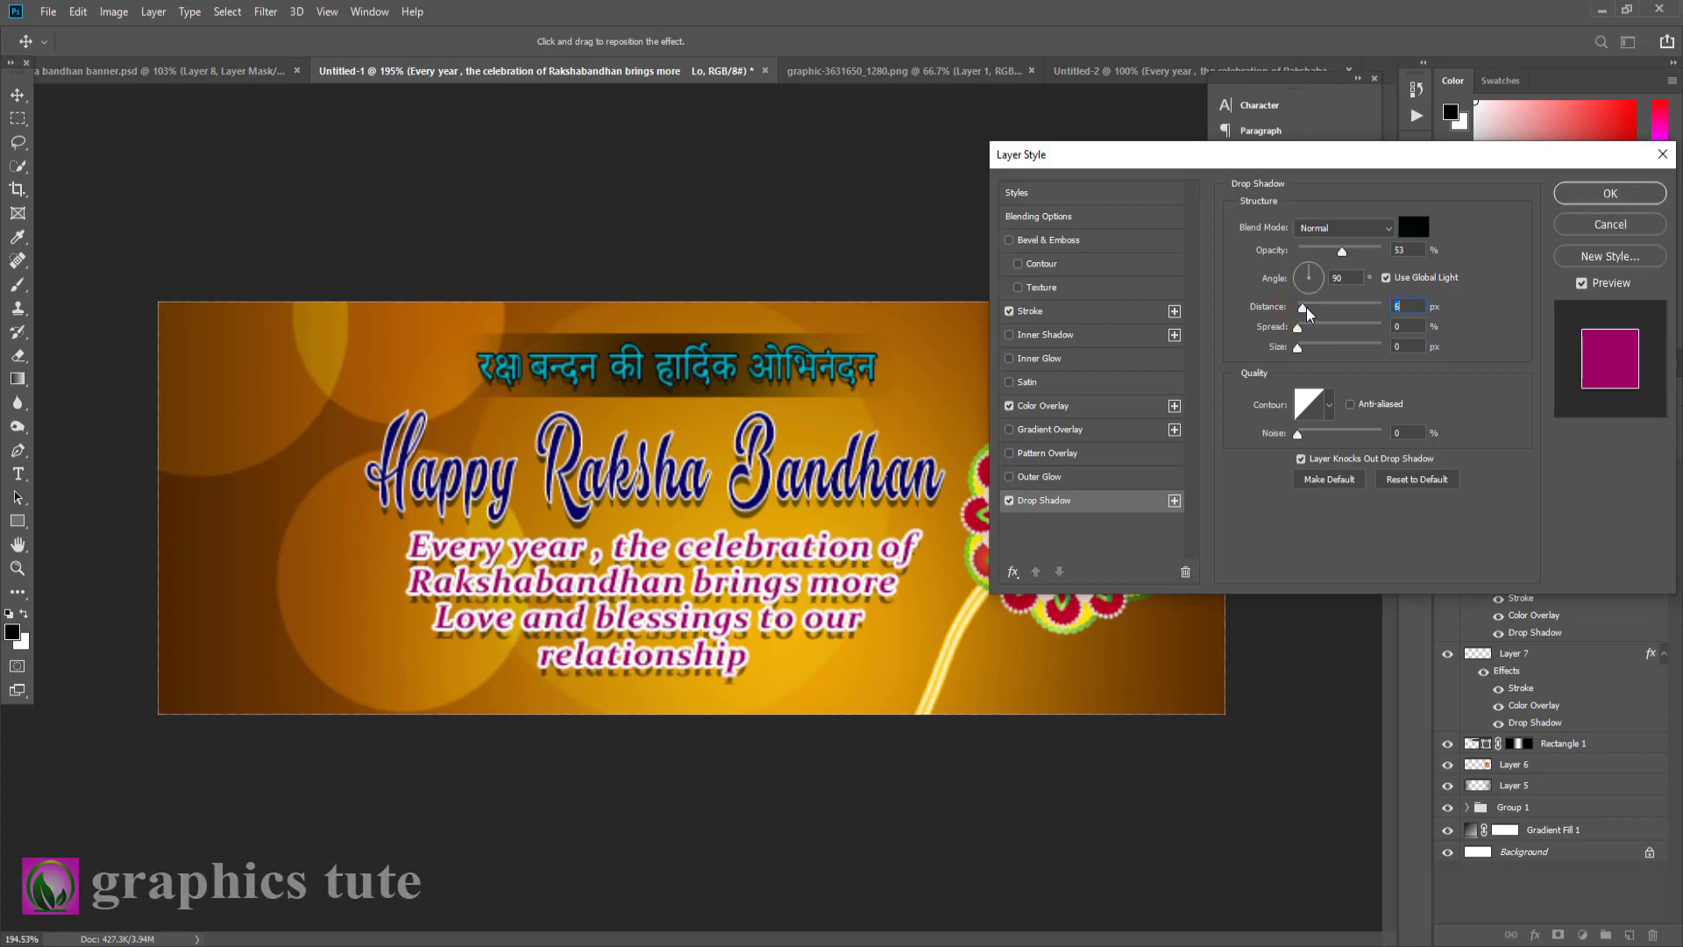
{"action": "left_click_drag", "start_coordinate": [1306, 312], "coordinate": [1301, 313]}
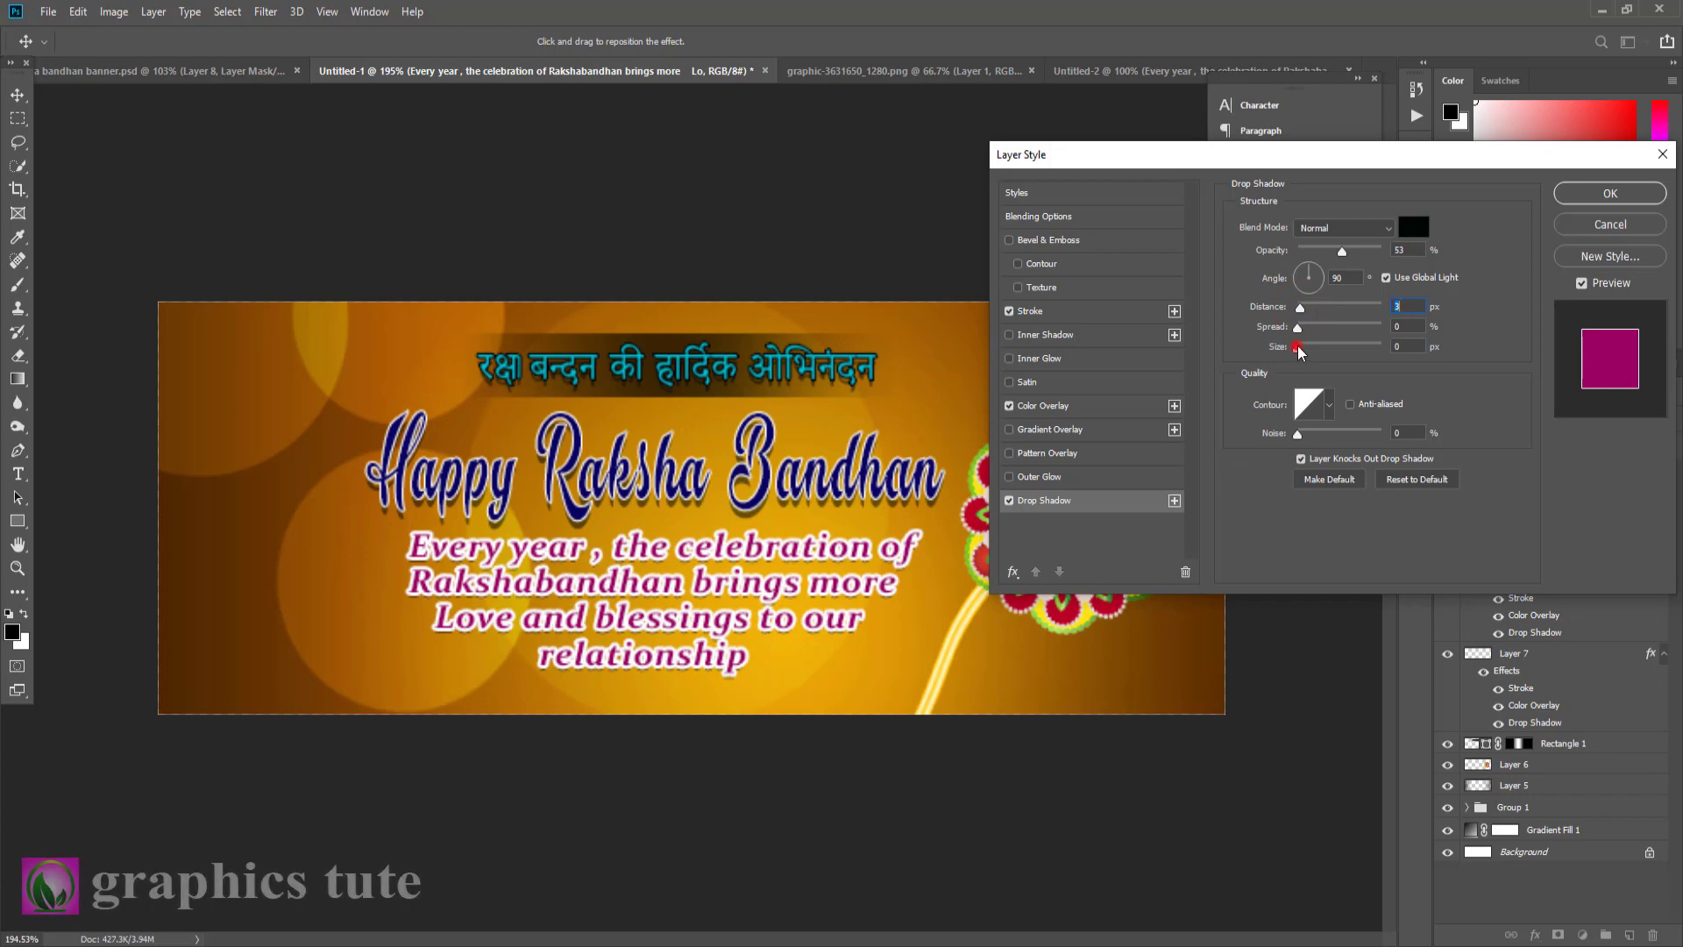
{"action": "left_click", "coordinate": [1593, 198]}
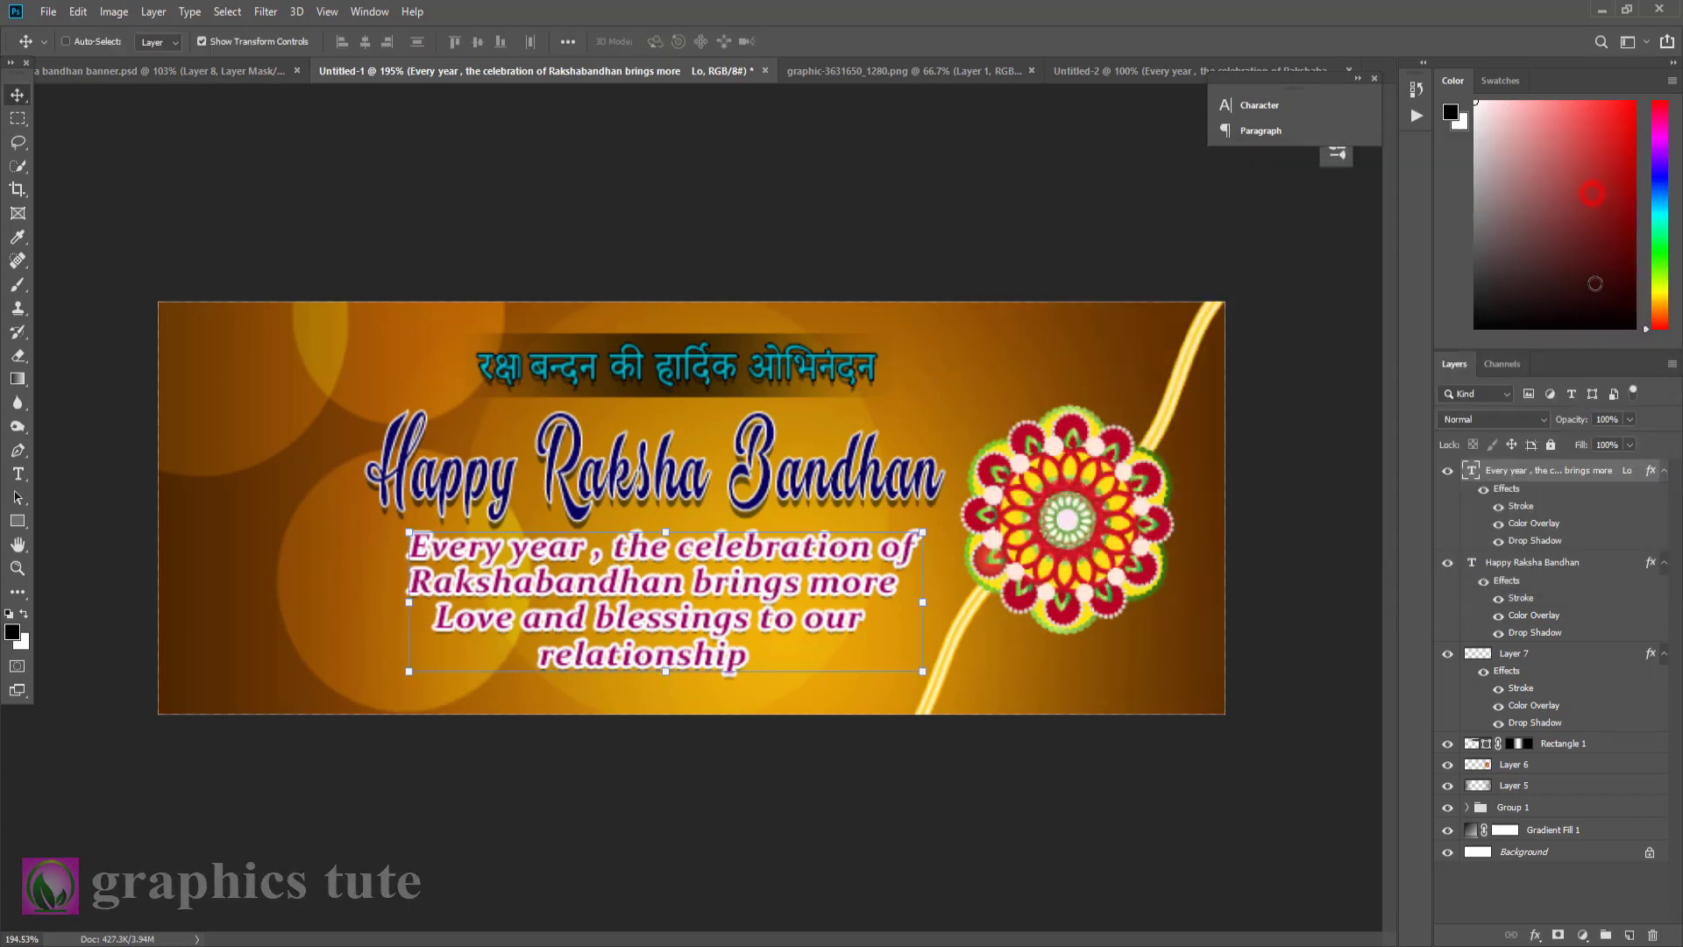
- Bring the white corner ornament into the banner, scaled to about 37%, at the bottom-right corner
{"action": "left_click", "coordinate": [1096, 72]}
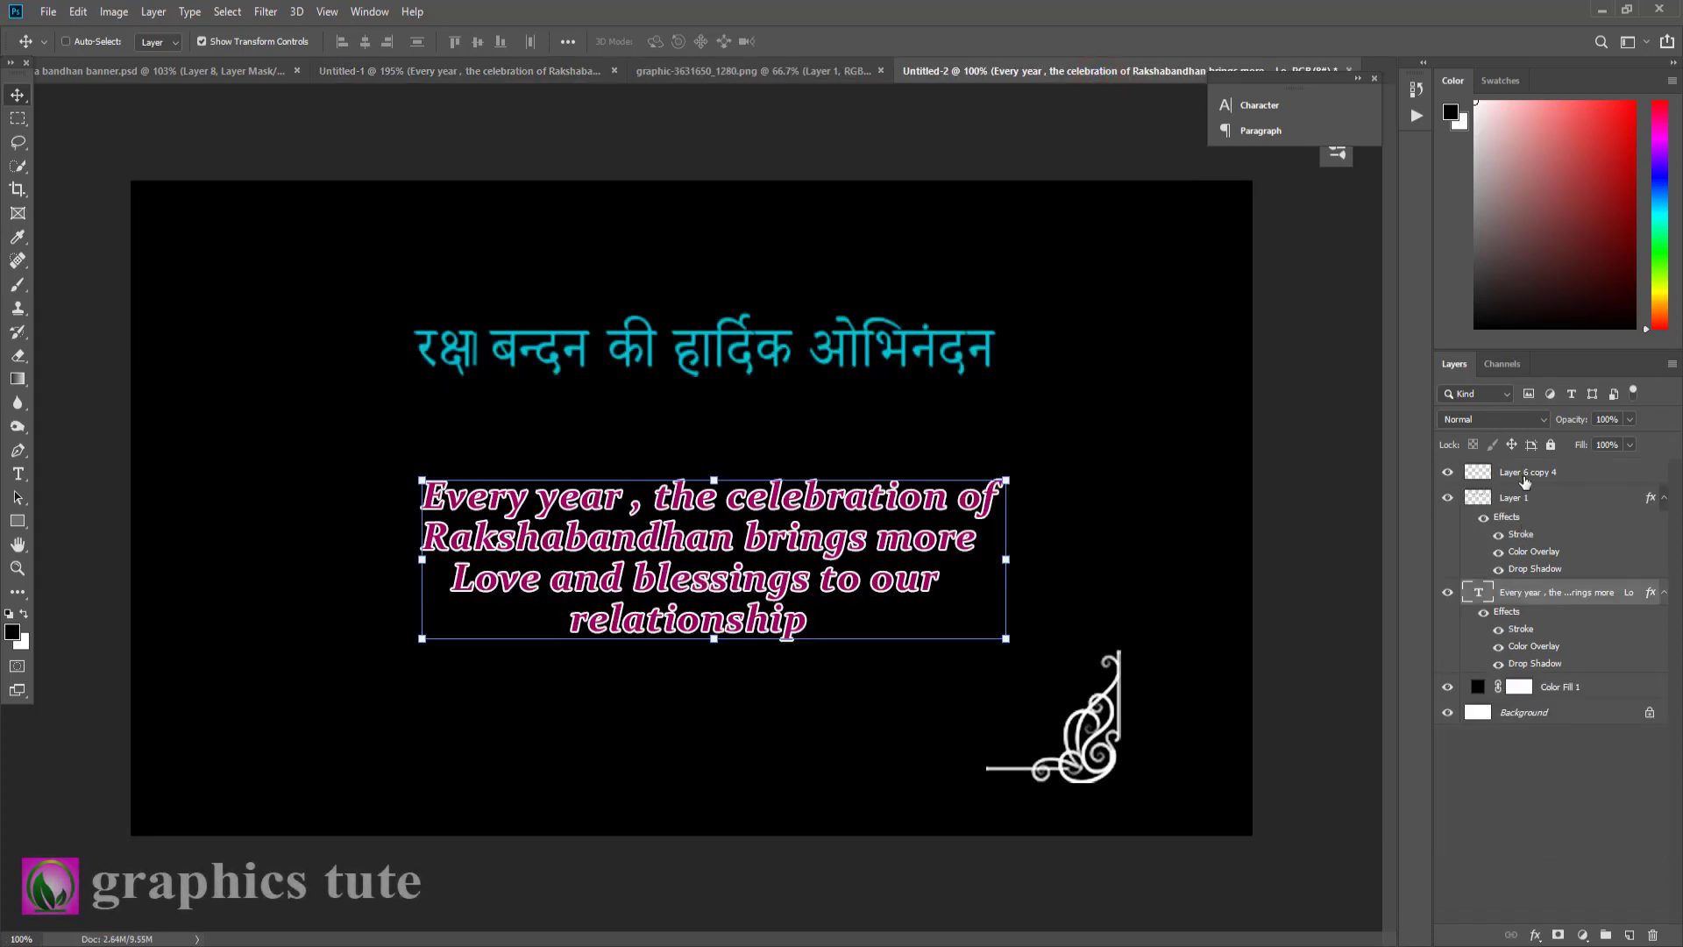
{"action": "left_click", "coordinate": [1525, 473]}
{"action": "mouse_move", "coordinate": [1087, 725]}
{"action": "left_mouse_down"}
{"action": "mouse_move", "coordinate": [643, 83]}
{"action": "mouse_move", "coordinate": [1159, 712]}
{"action": "left_mouse_up"}
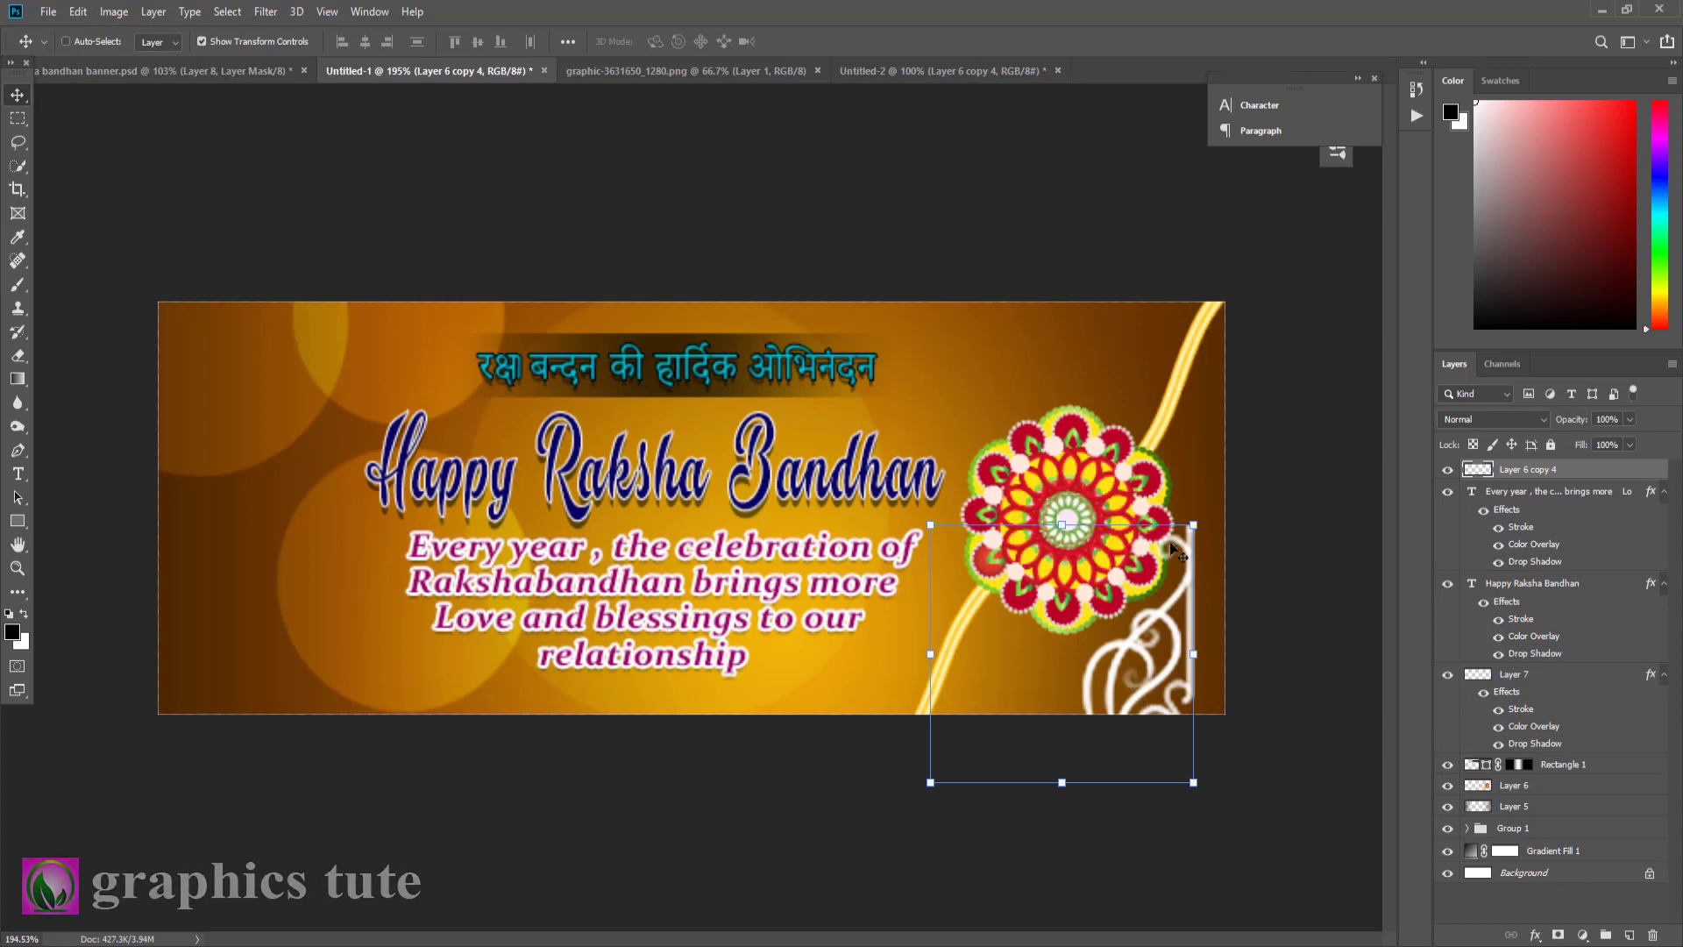
{"action": "left_click_drag", "start_coordinate": [1194, 527], "coordinate": [1109, 606]}
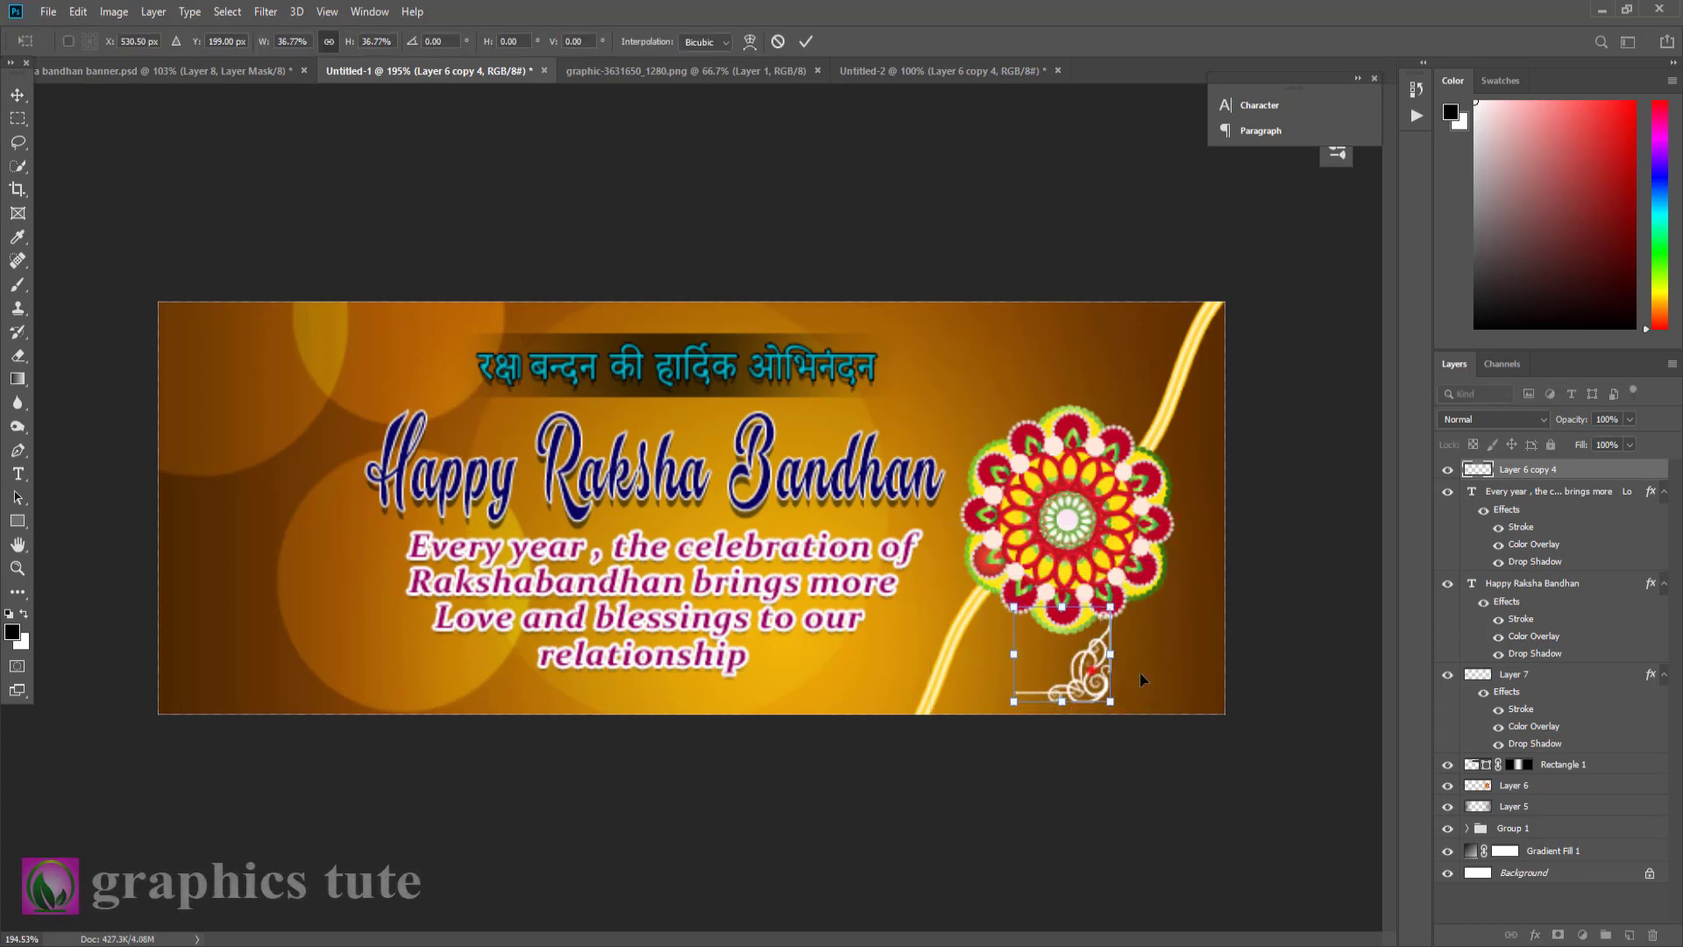
{"action": "left_click_drag", "start_coordinate": [1092, 670], "coordinate": [1194, 679]}
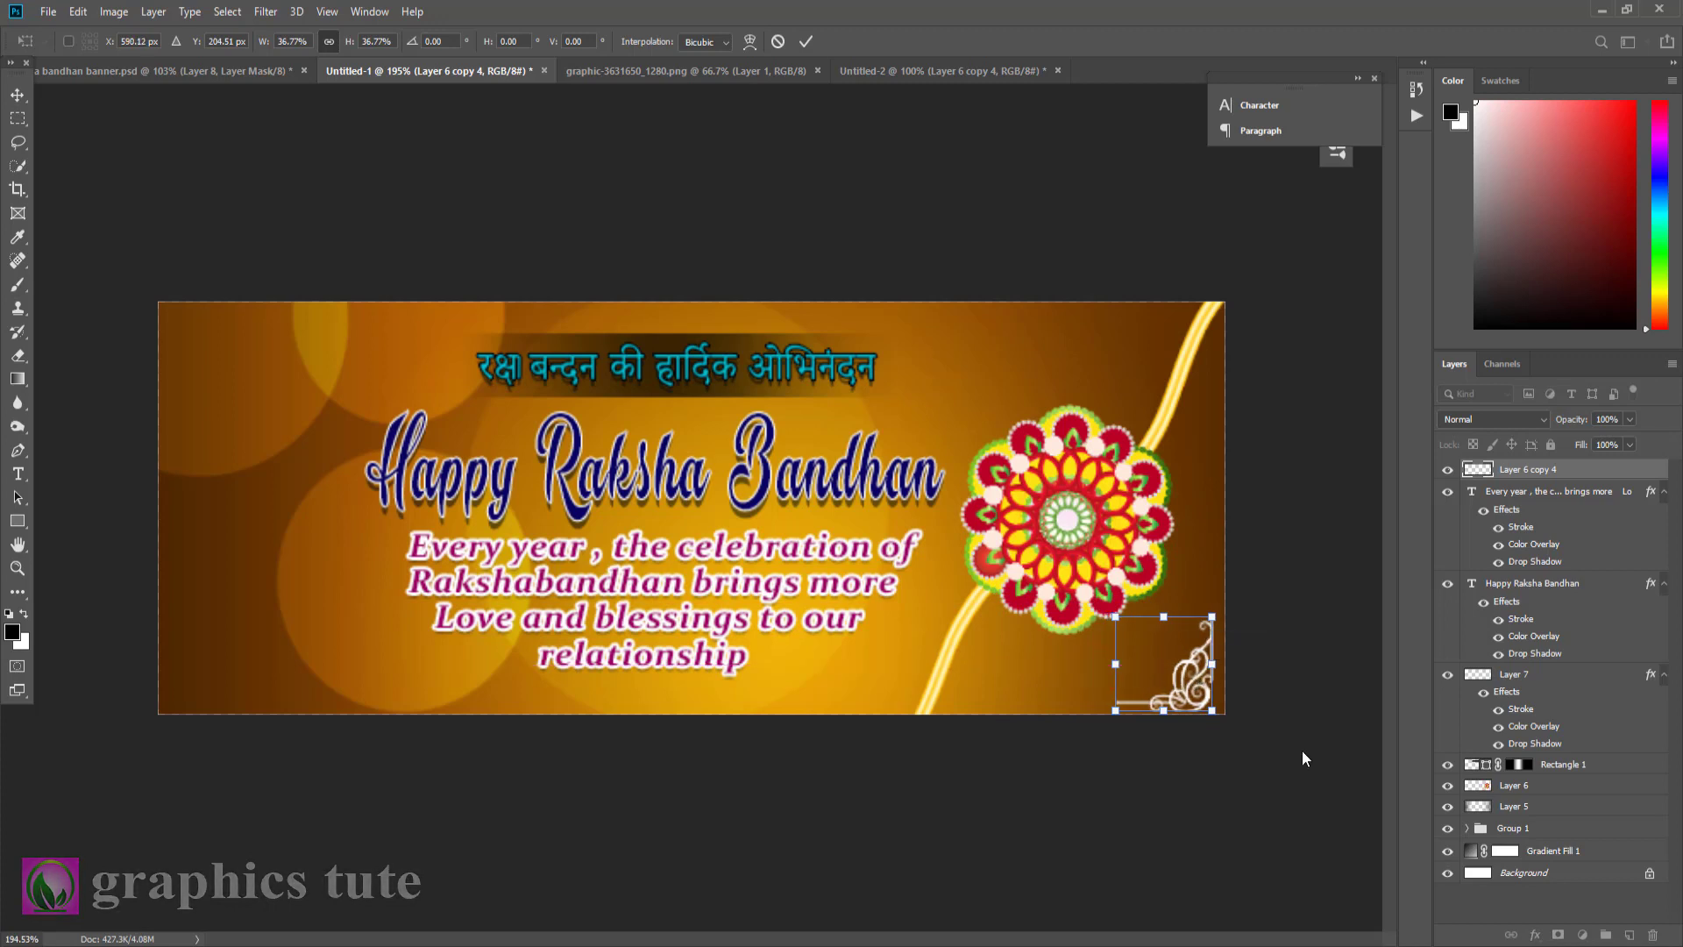
{"action": "key", "text": "Right"}
{"action": "key", "text": "Right"}
{"action": "key", "text": "Right"}
{"action": "key", "text": "Right"}
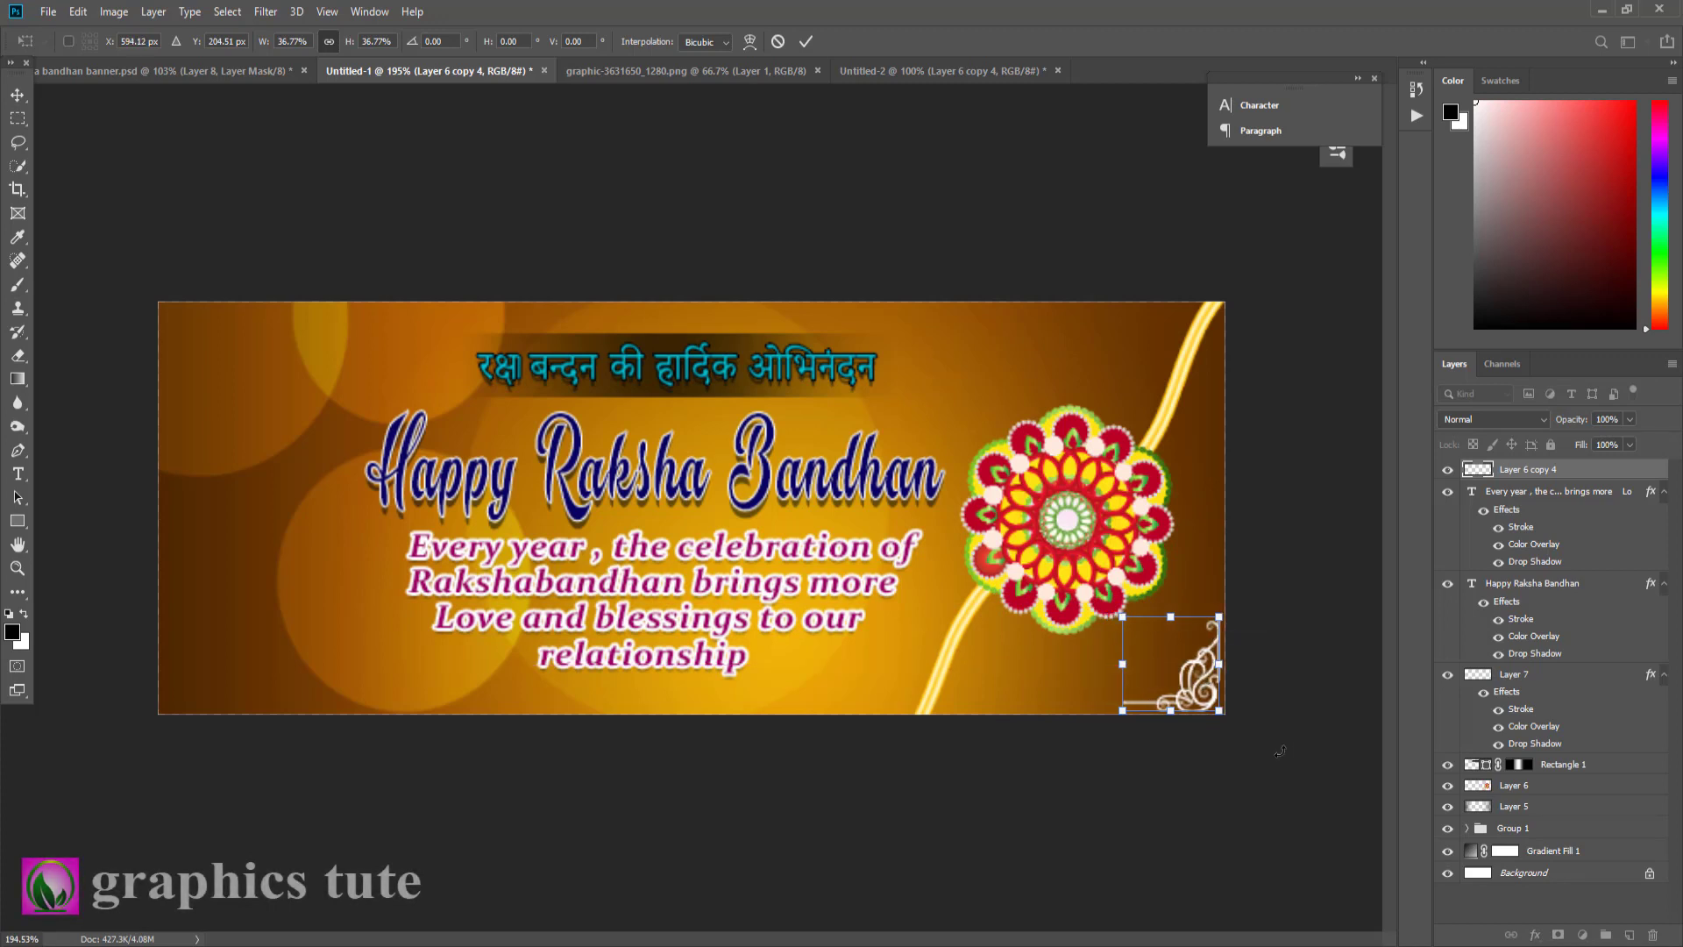
{"action": "key", "text": "Left"}
{"action": "key", "text": "Up"}
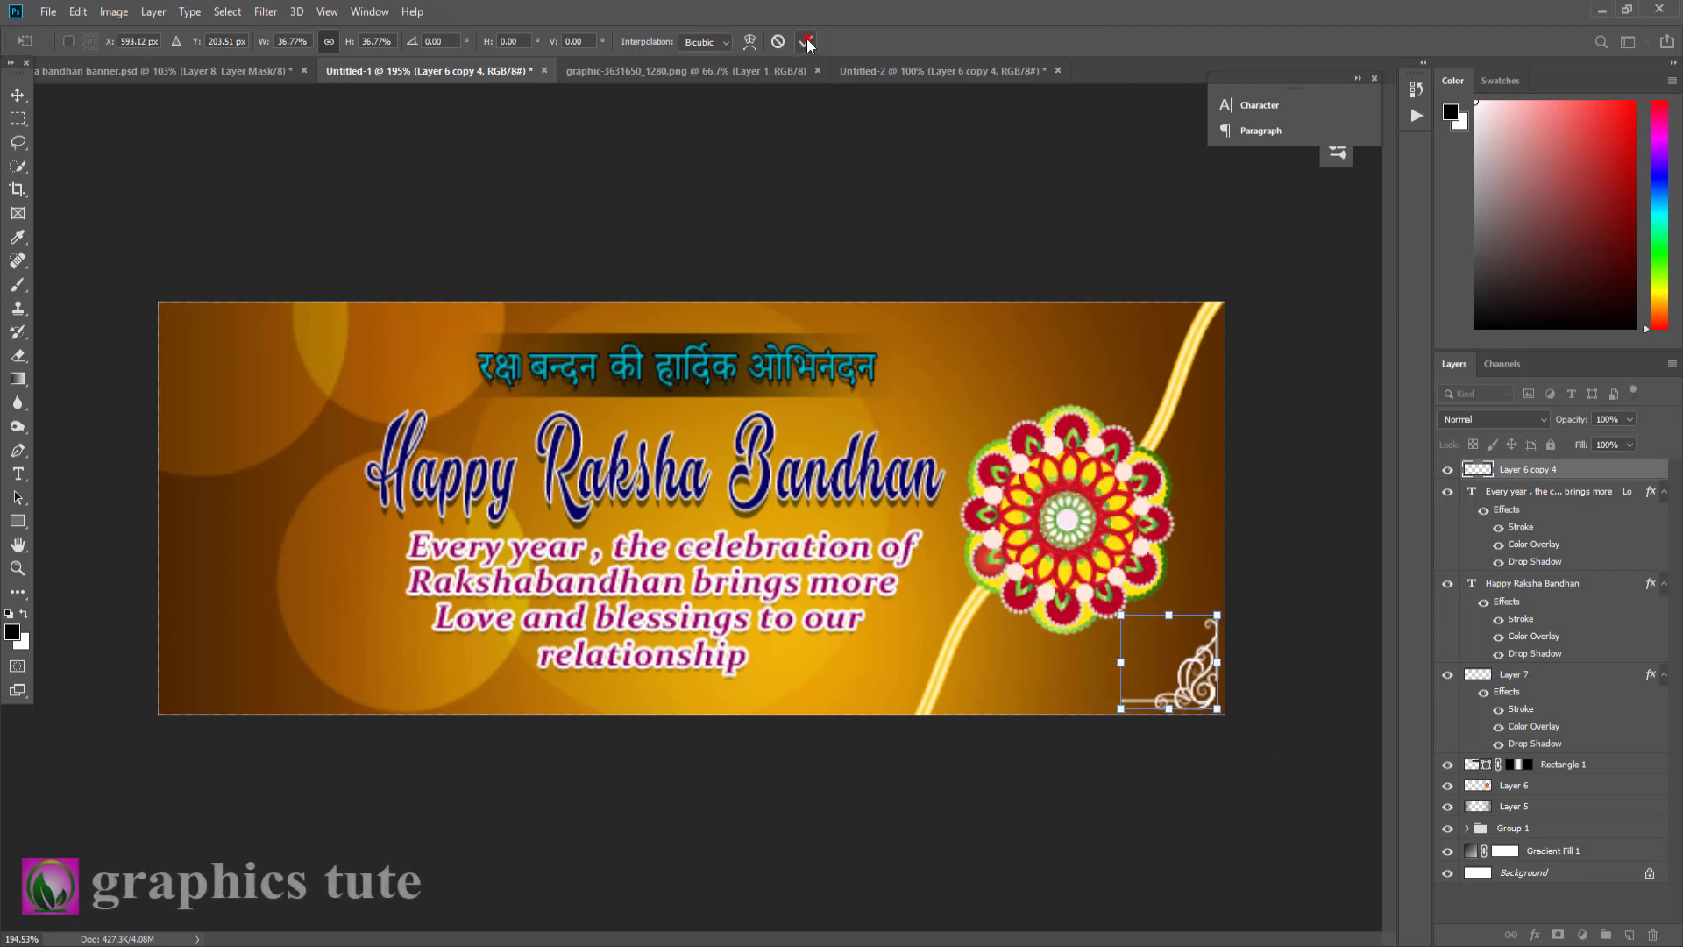
{"action": "left_click", "coordinate": [807, 43]}
- Duplicate the ornament, flip it horizontally and vertically, and place it top-left
{"action": "key", "text": "ctrl+j"}
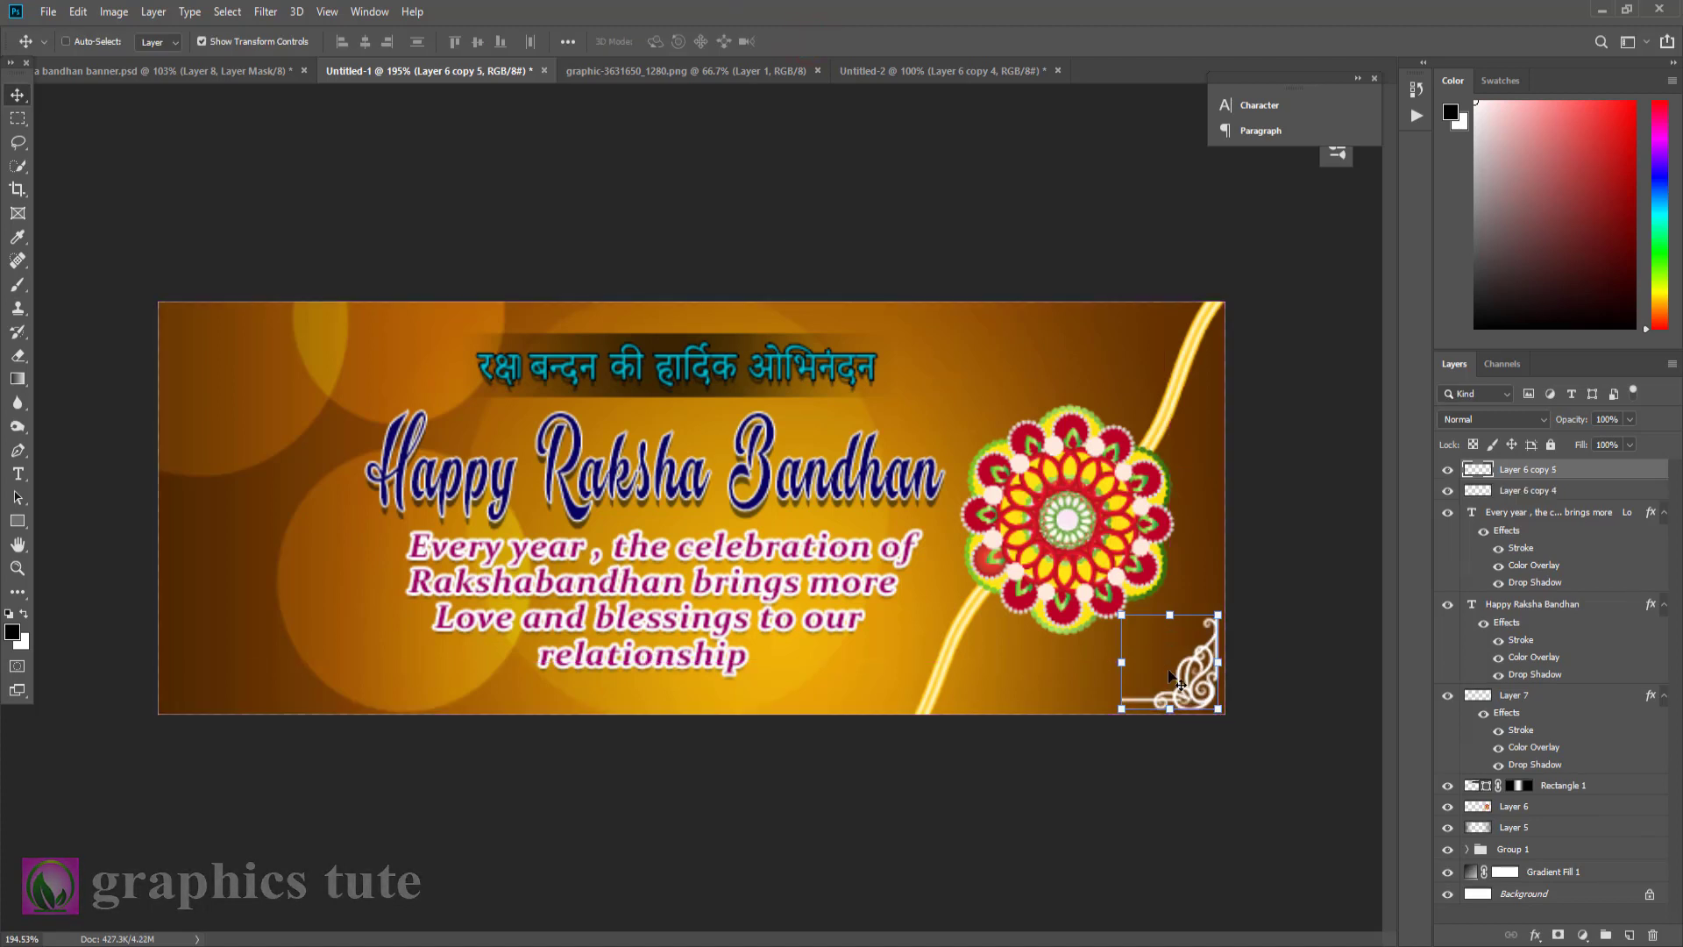
{"action": "key", "text": "ctrl+t"}
{"action": "right_click", "coordinate": [1178, 679]}
{"action": "left_click", "coordinate": [1262, 905]}
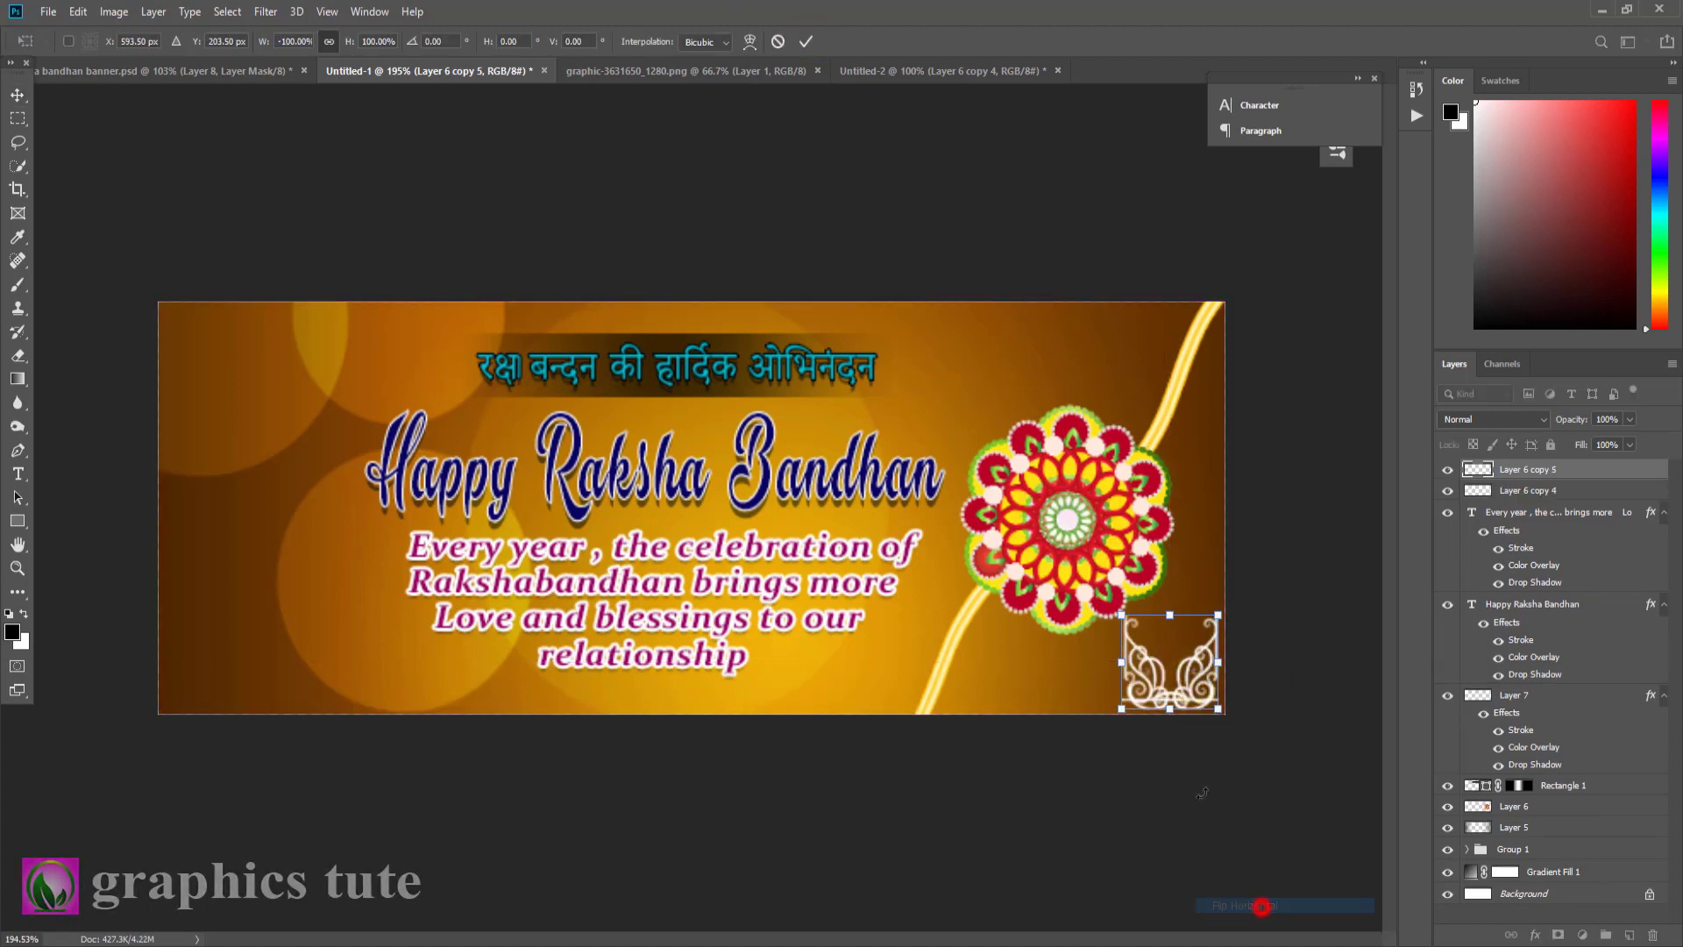
{"action": "right_click", "coordinate": [1150, 693]}
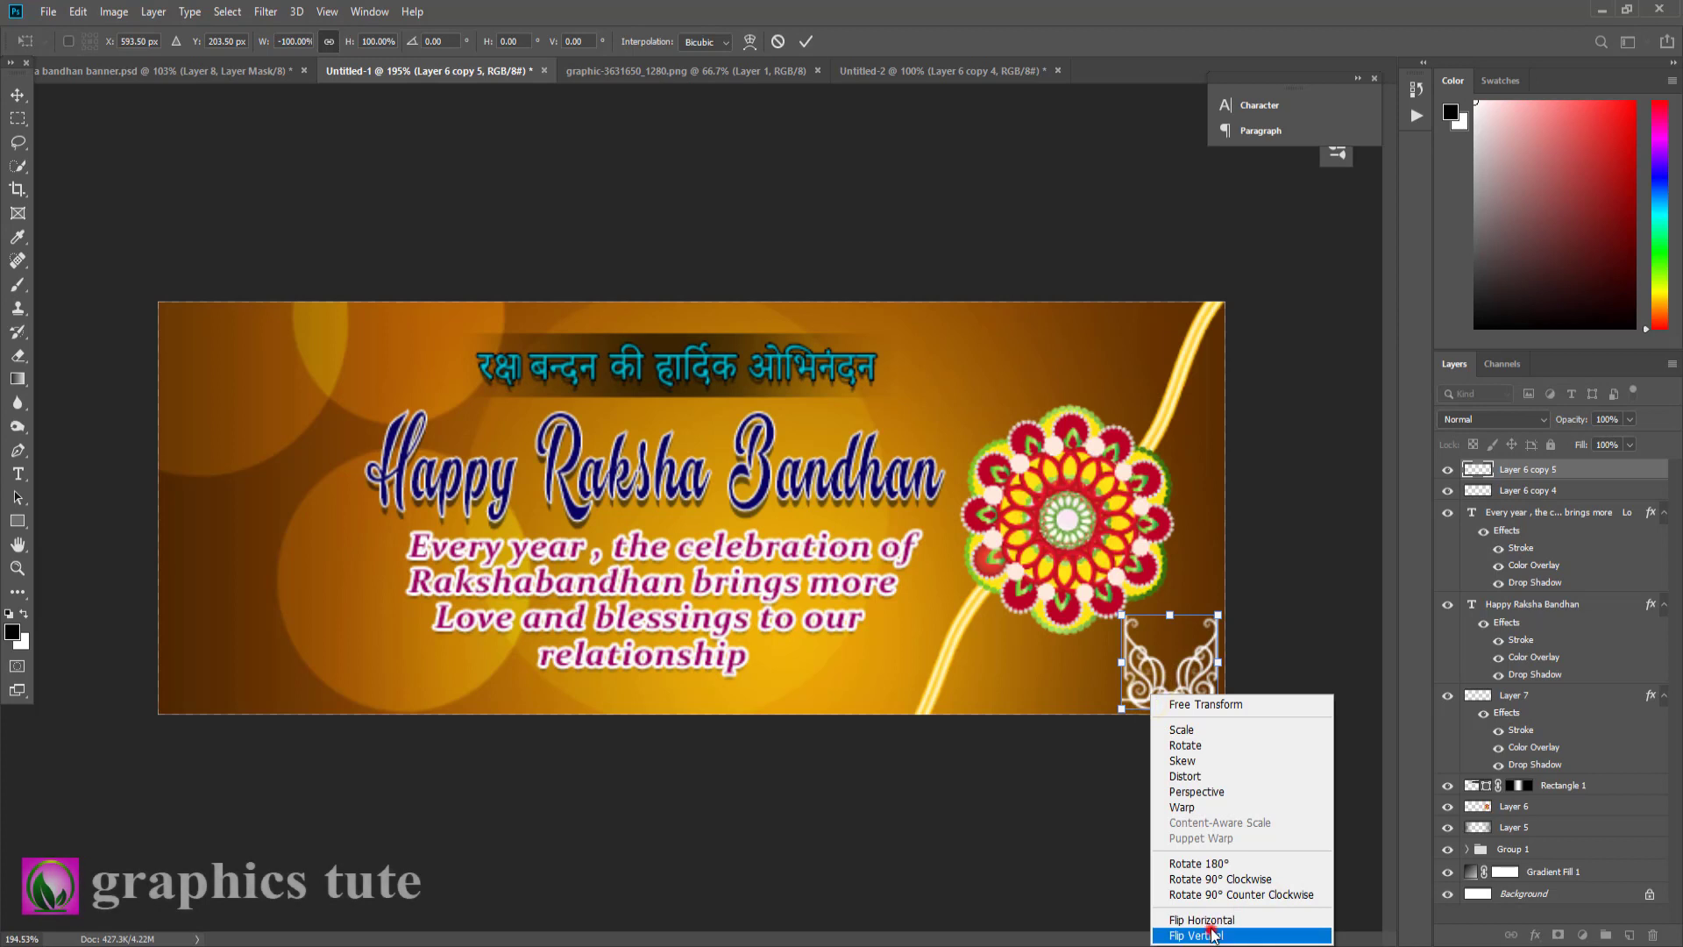
{"action": "left_click", "coordinate": [1214, 935]}
{"action": "left_click_drag", "start_coordinate": [1144, 656], "coordinate": [201, 357]}
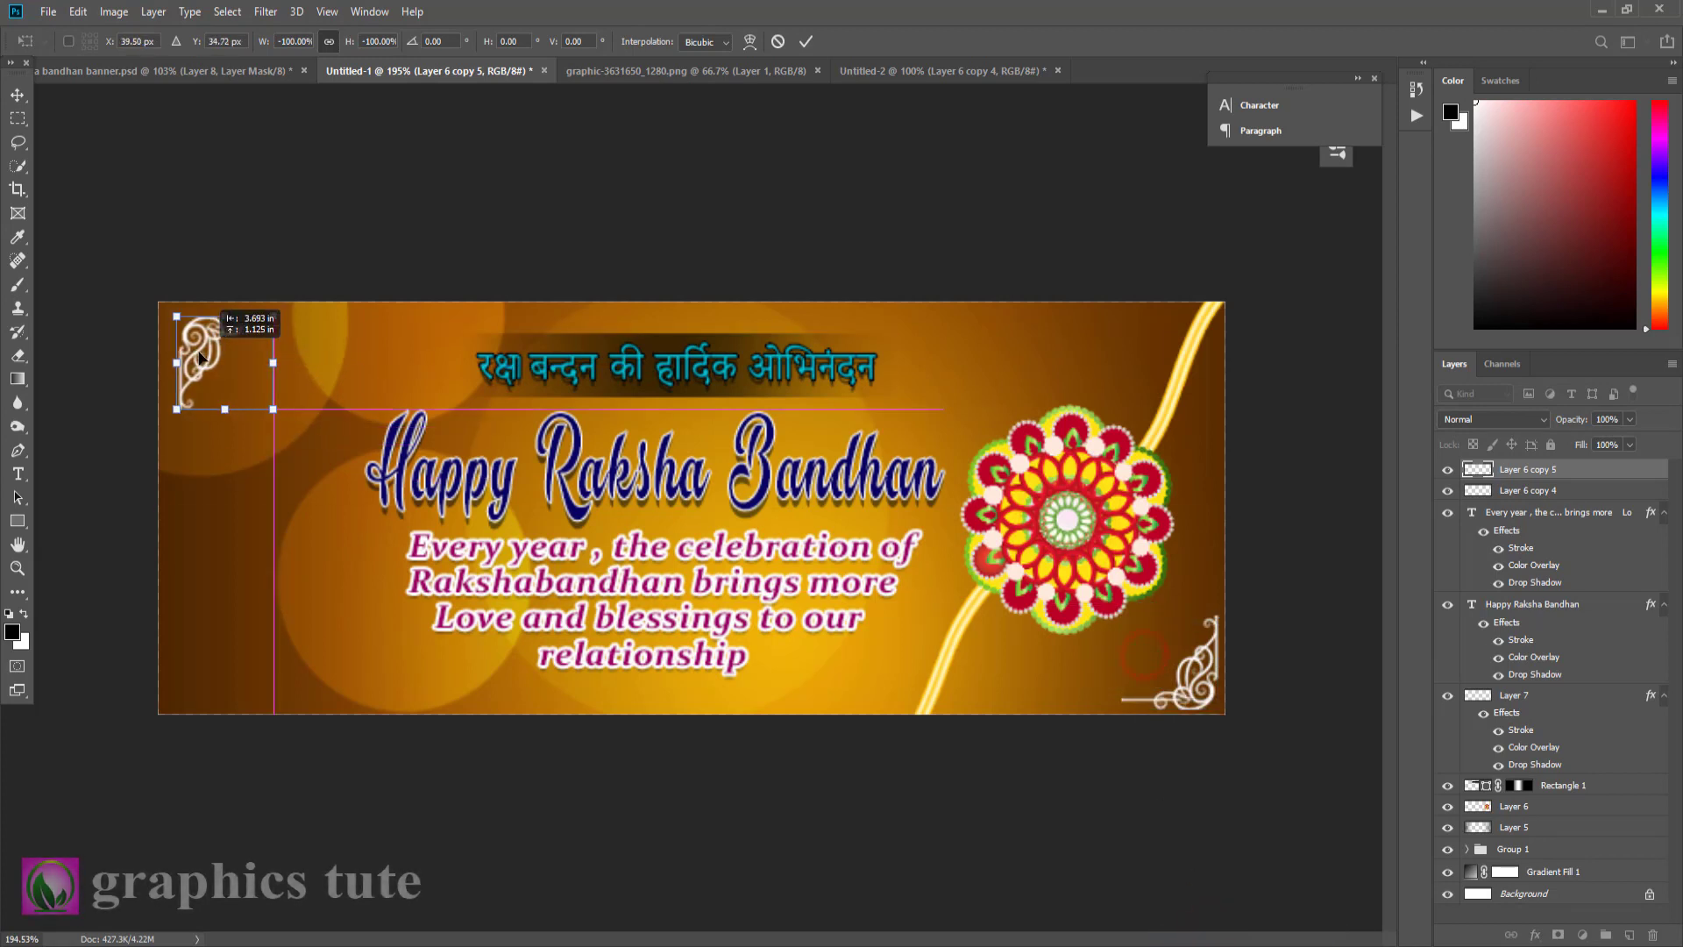
{"action": "key", "text": "Left"}
{"action": "key", "text": "Left"}
{"action": "key", "text": "Left"}
{"action": "key", "text": "Left"}
{"action": "key", "text": "Left"}
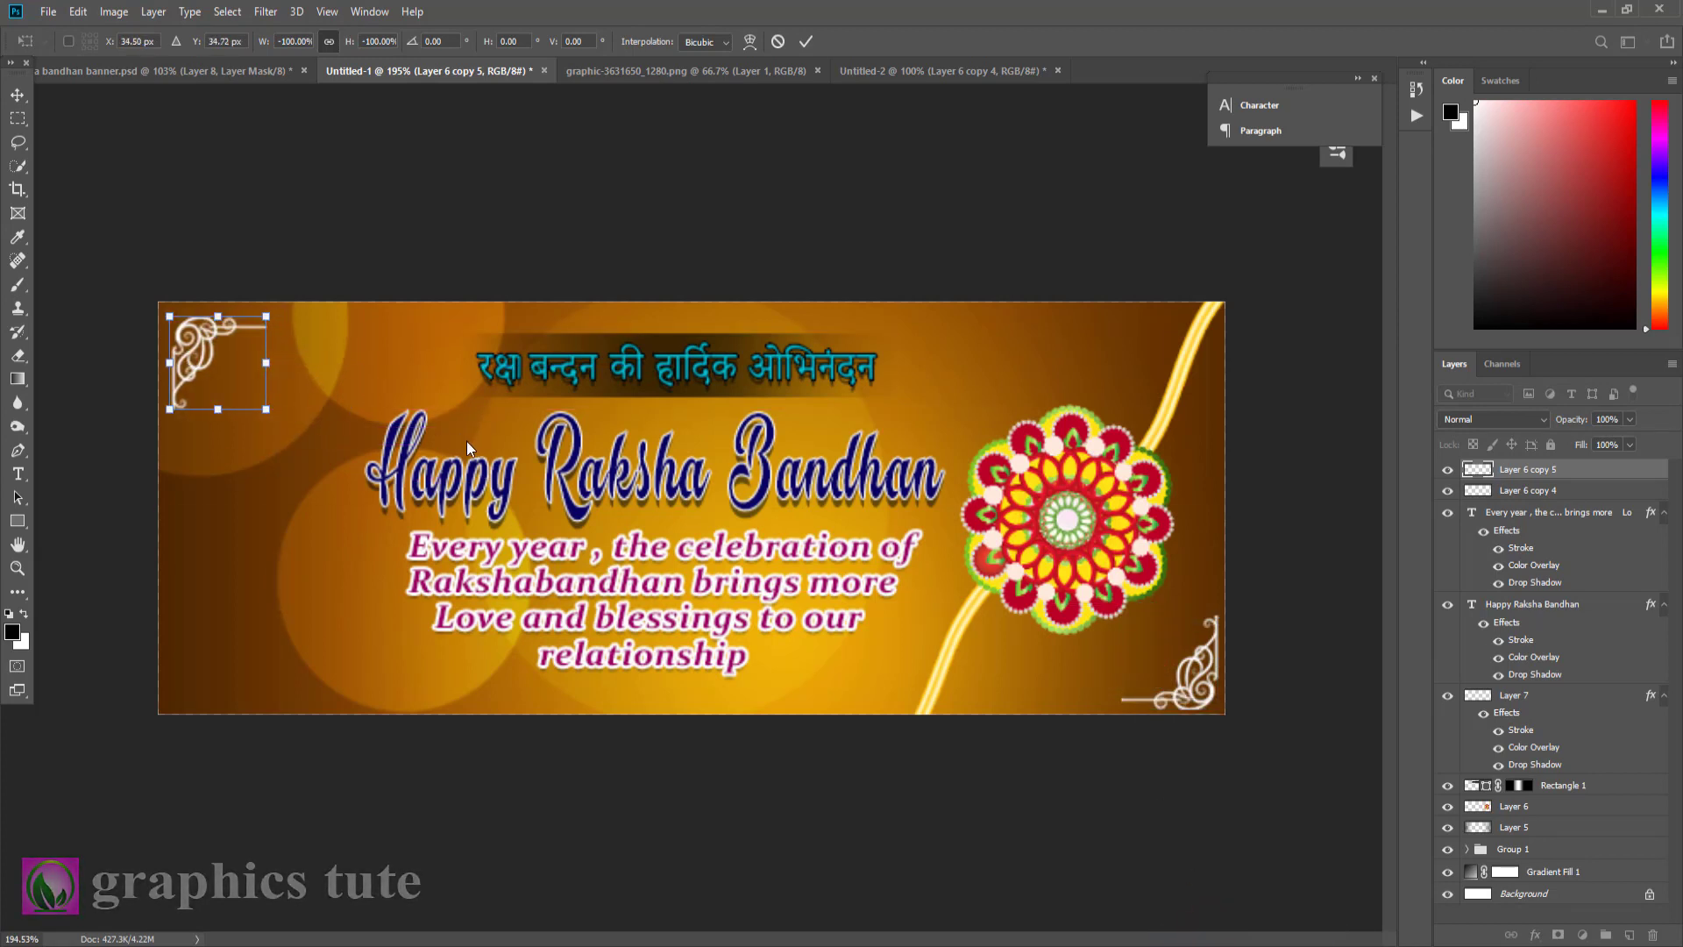
{"action": "key", "text": "Left"}
{"action": "key", "text": "Left"}
{"action": "key", "text": "Up"}
{"action": "key", "text": "Up"}
{"action": "key", "text": "Up"}
{"action": "key", "text": "Up"}
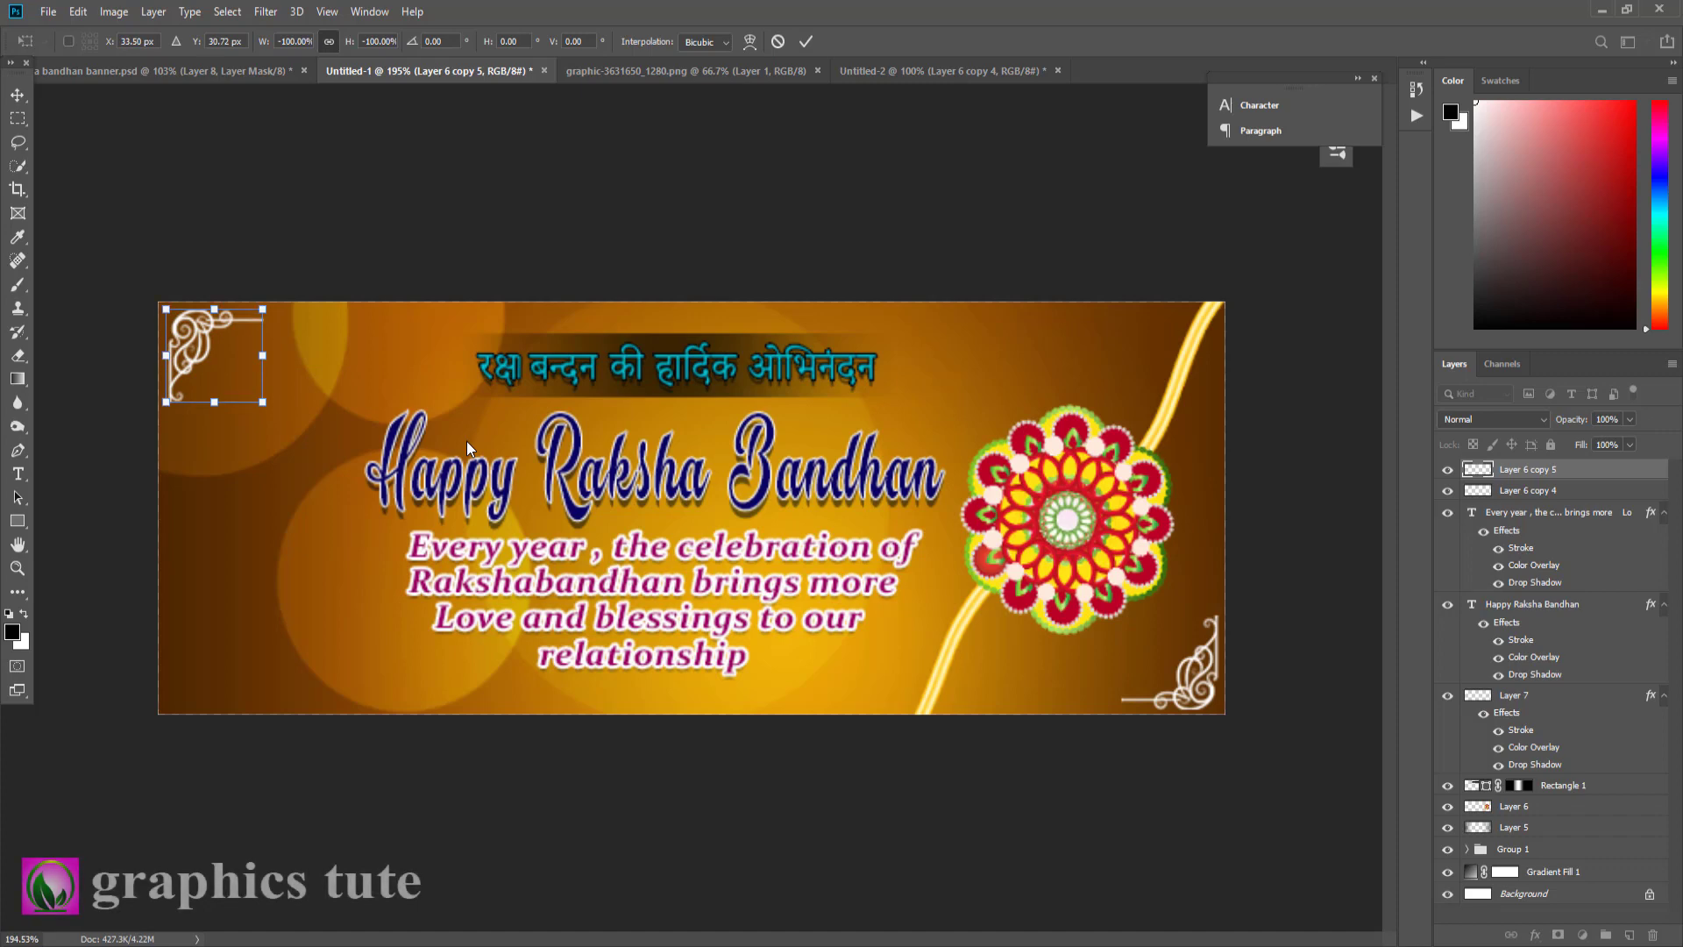
- Stretch the Happy Raksha Bandhan title wider to the left and shift it slightly right
{"action": "left_click", "coordinate": [17, 568]}
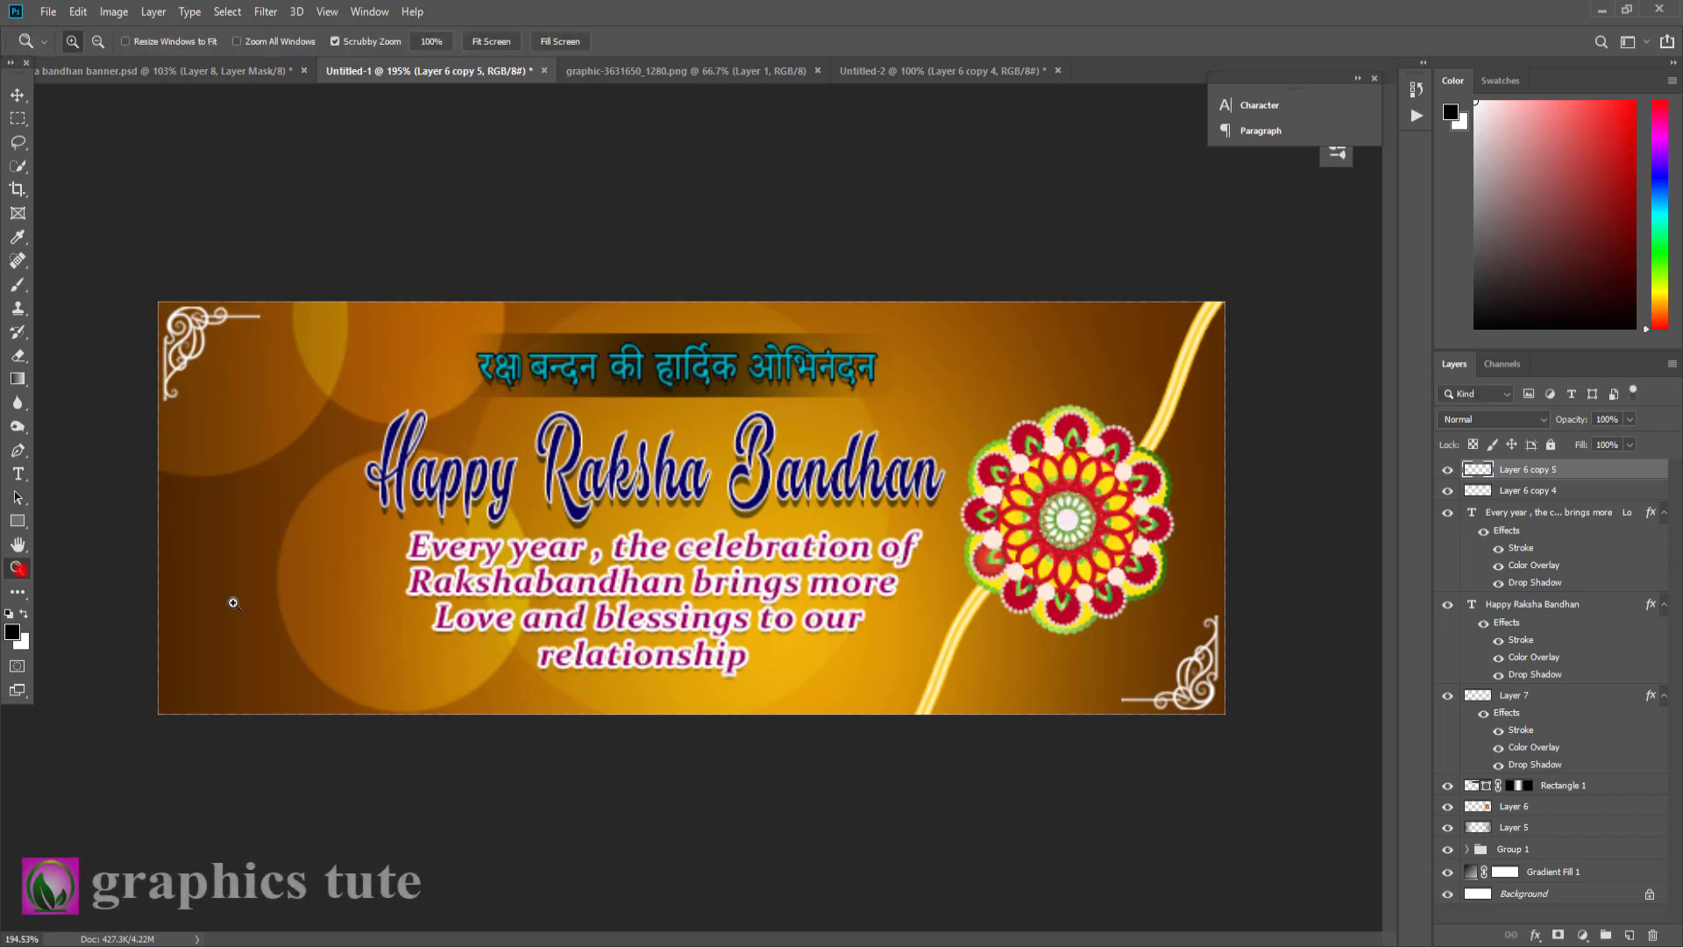
{"action": "left_click_drag", "start_coordinate": [692, 507], "coordinate": [902, 562]}
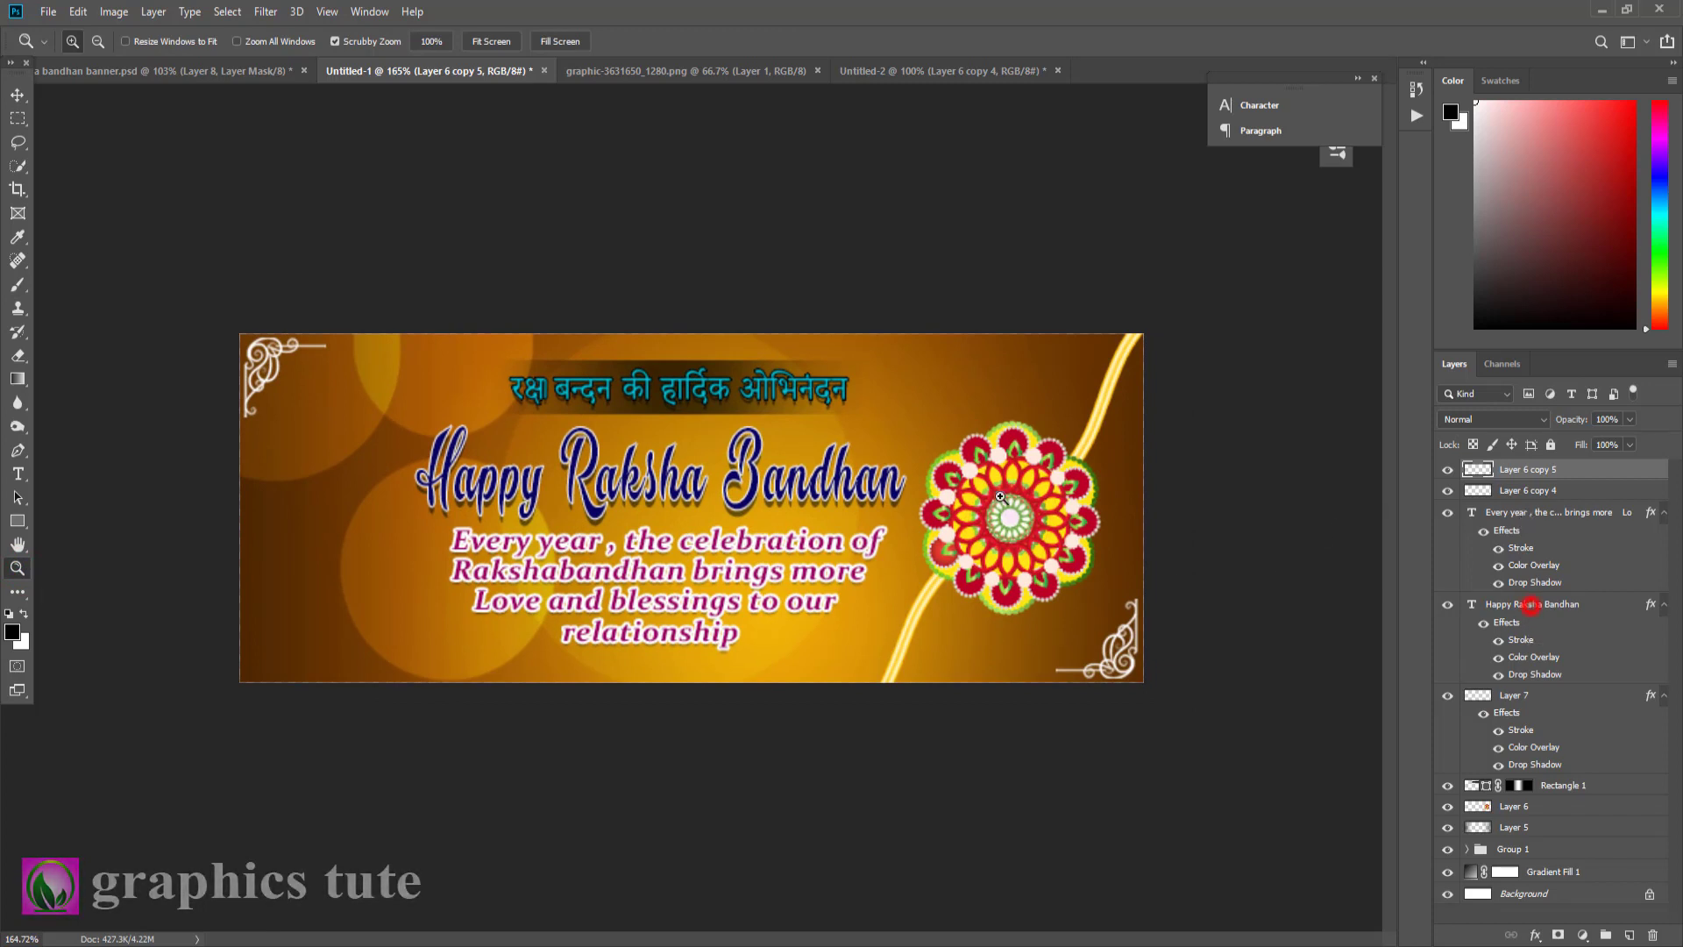
{"action": "left_click", "coordinate": [1529, 604]}
{"action": "left_click", "coordinate": [17, 94]}
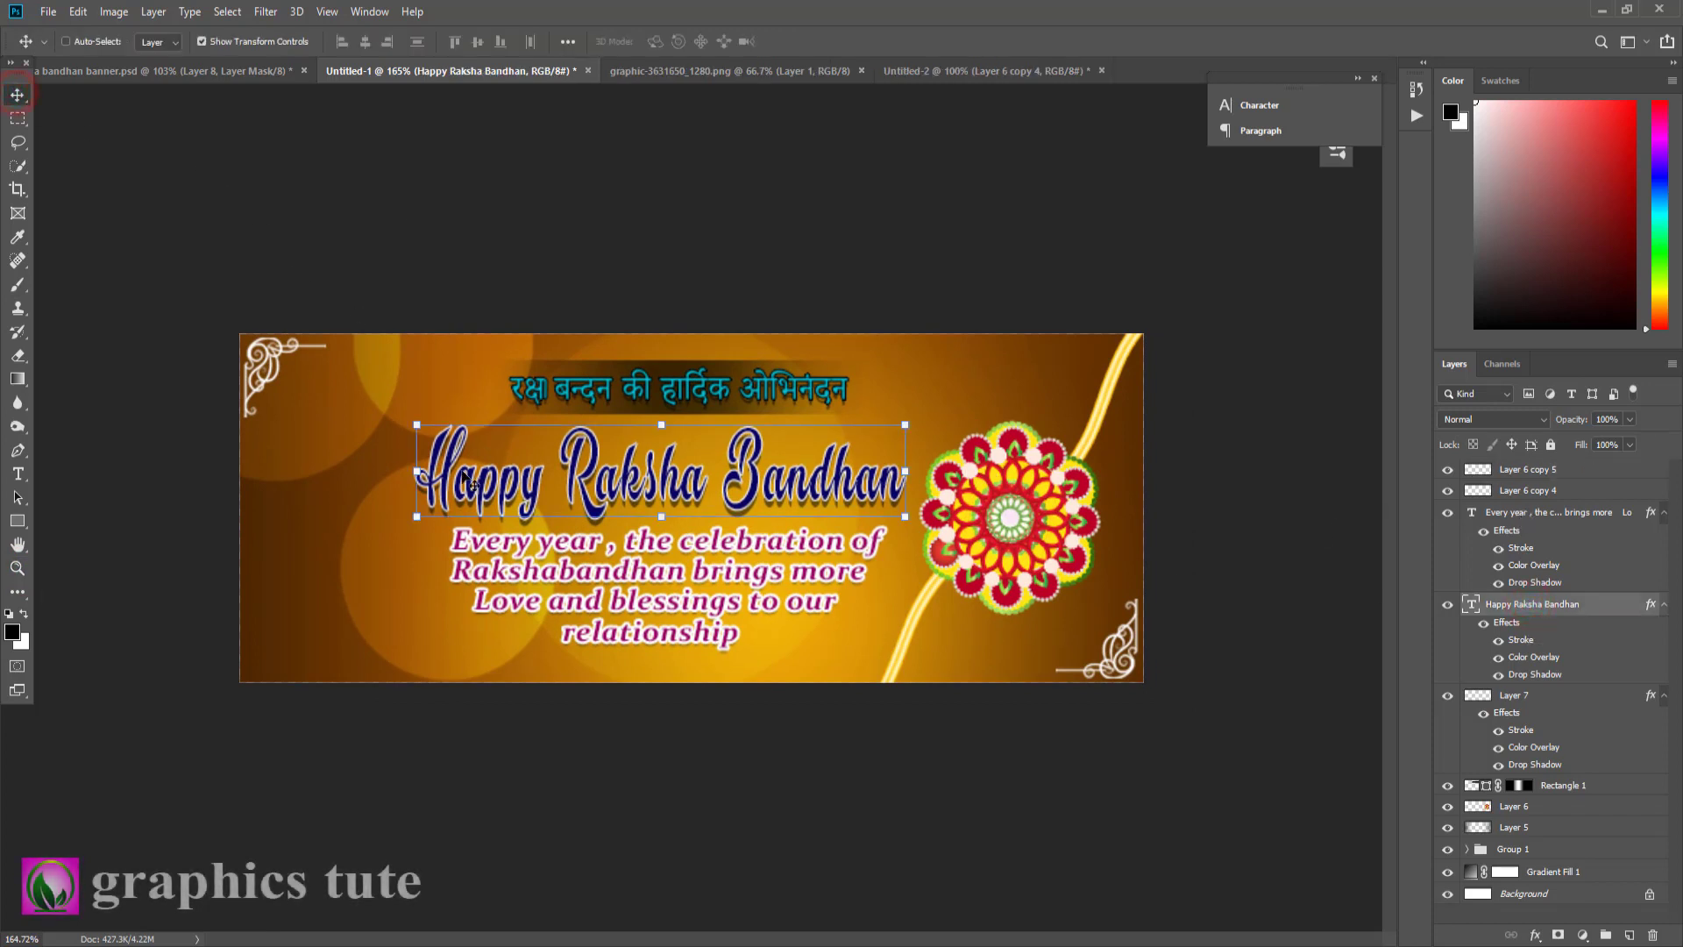
{"action": "left_click_drag", "start_coordinate": [411, 470], "coordinate": [378, 469]}
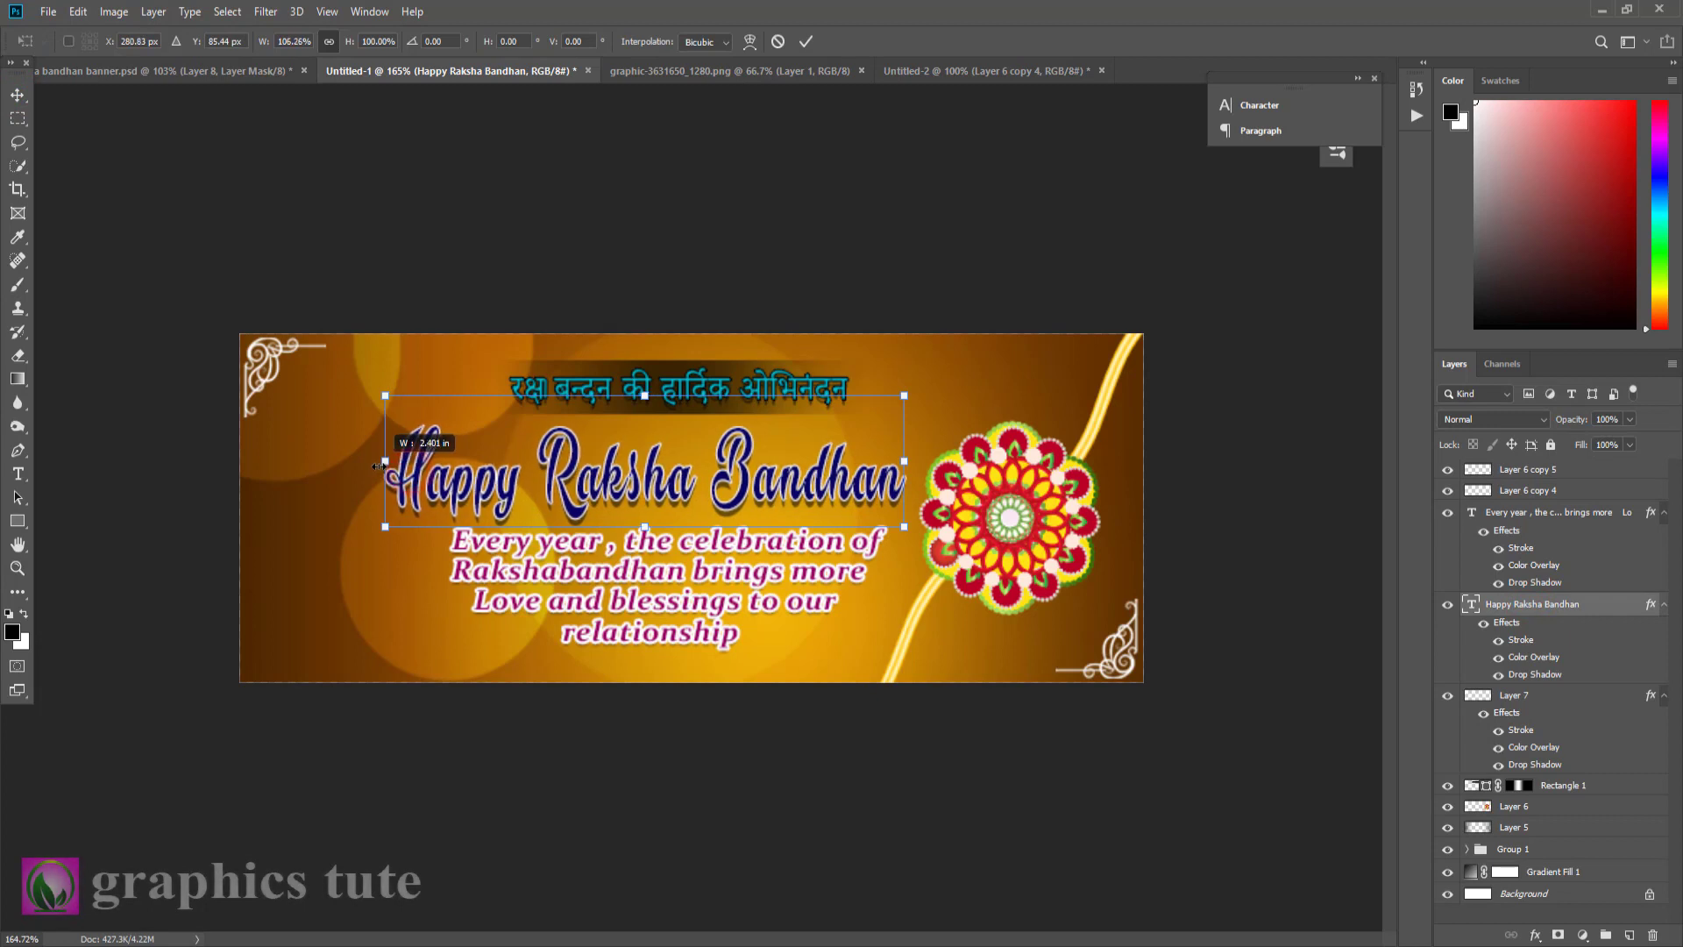
{"action": "left_click_drag", "start_coordinate": [837, 477], "coordinate": [844, 479]}
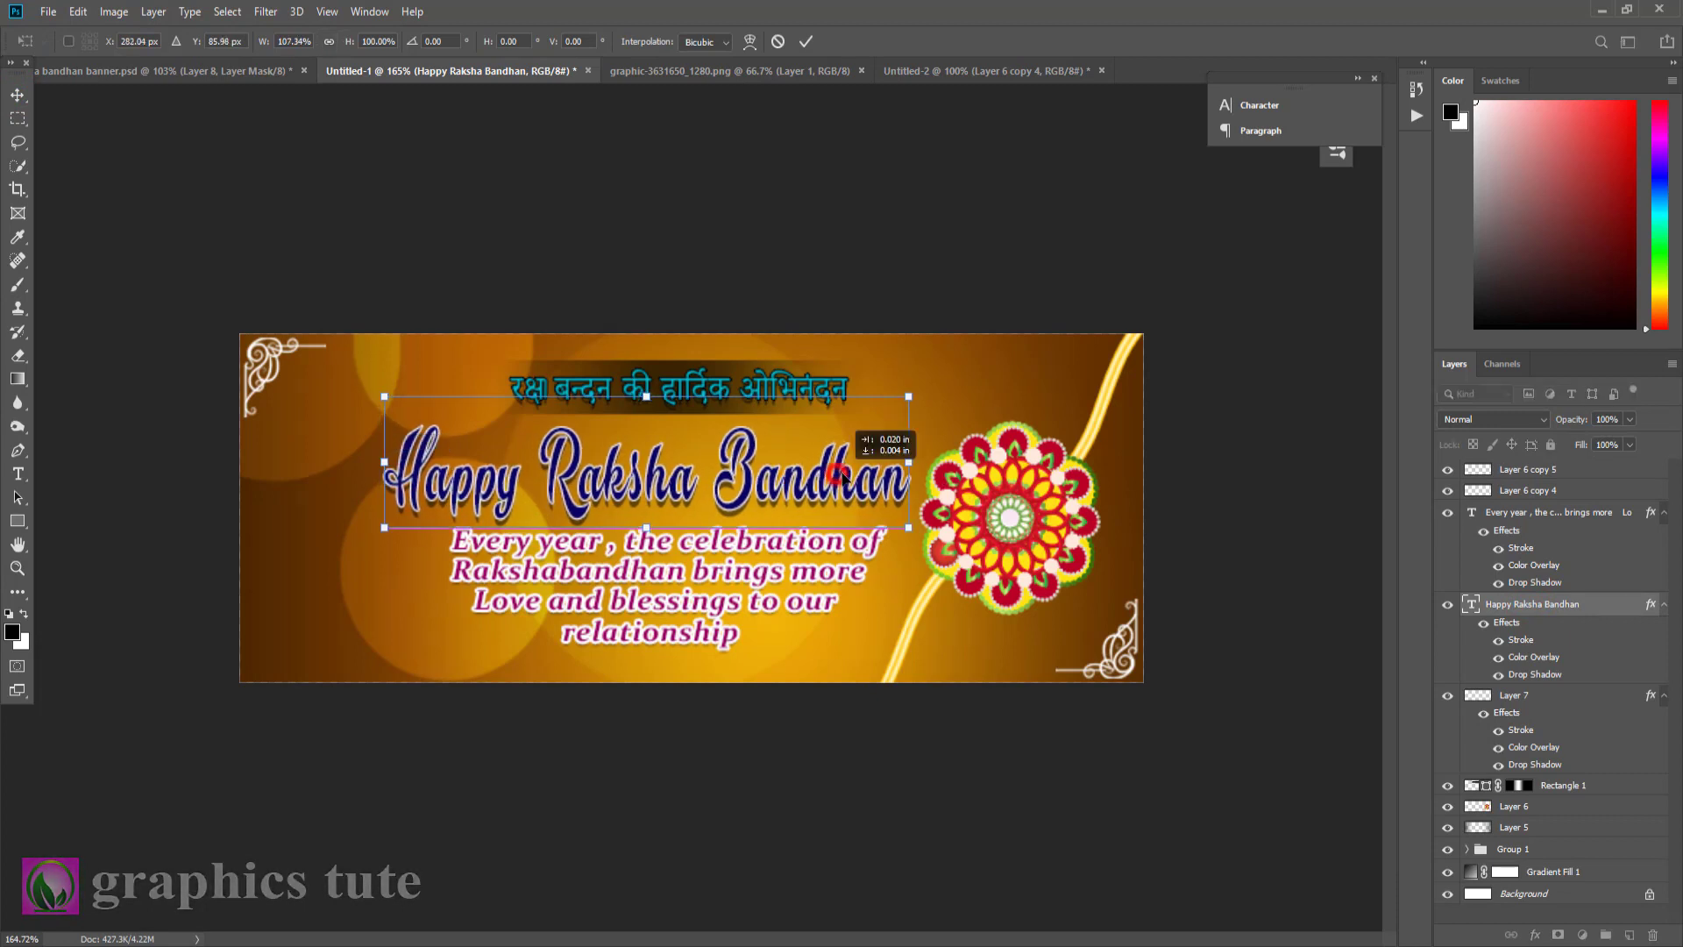
{"action": "left_click", "coordinate": [805, 42]}
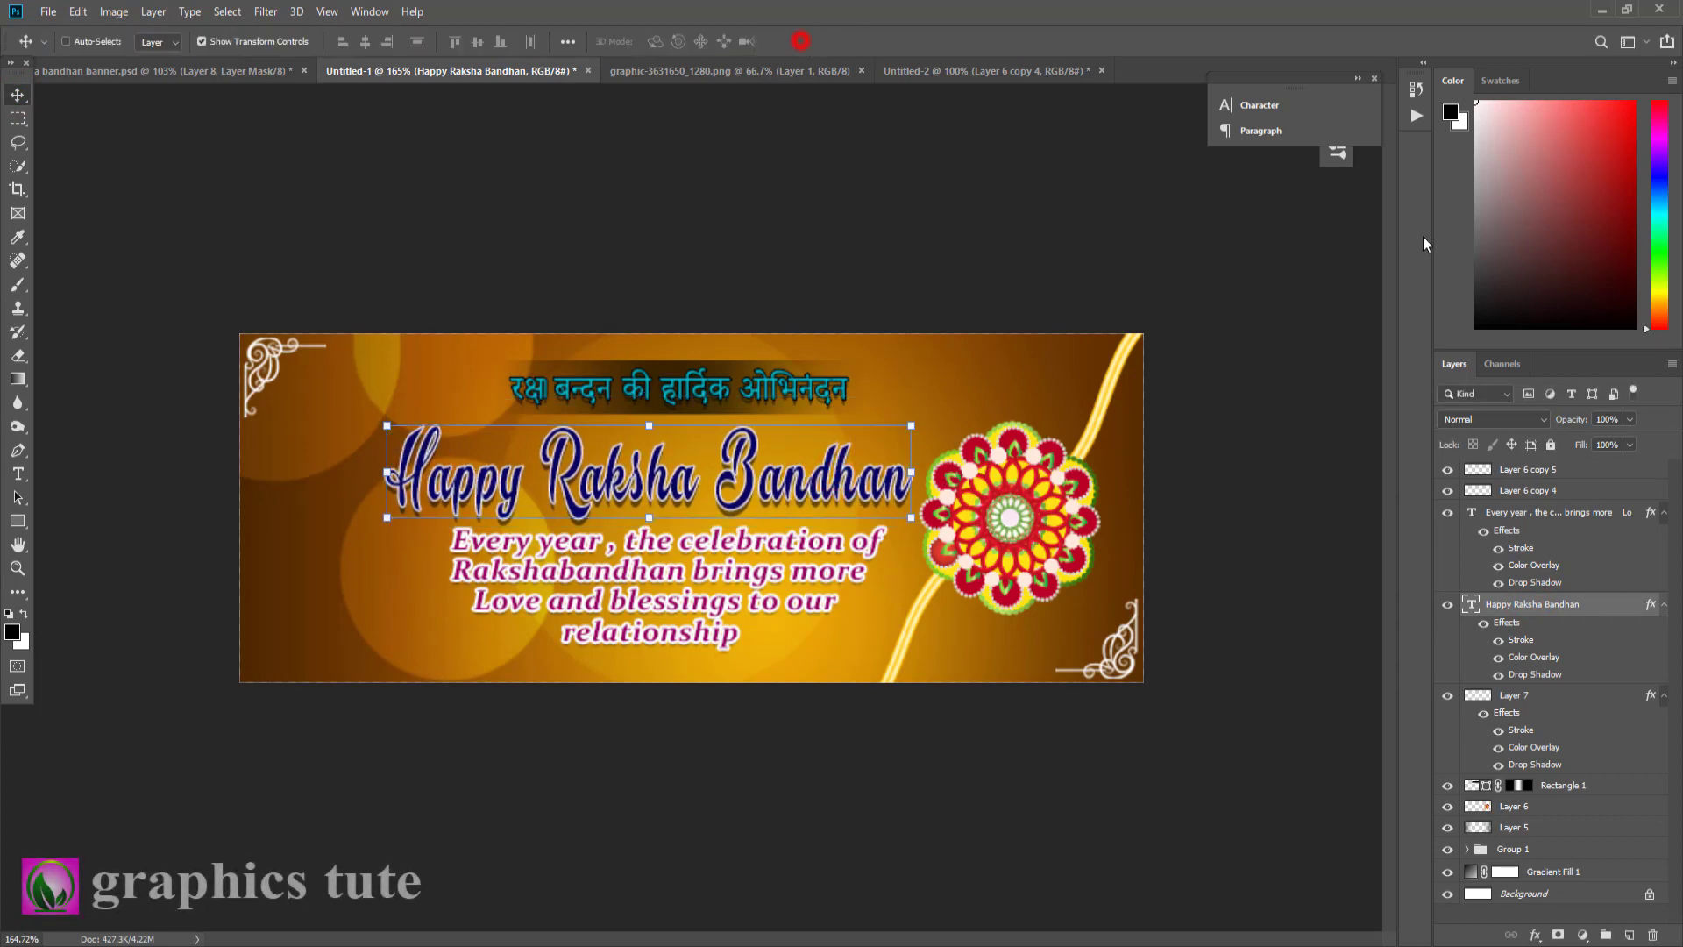
- Stamp all visible layers into a merged layer at the top of the stack
{"action": "left_click", "coordinate": [17, 568]}
{"action": "left_click_drag", "start_coordinate": [869, 579], "coordinate": [889, 582]}
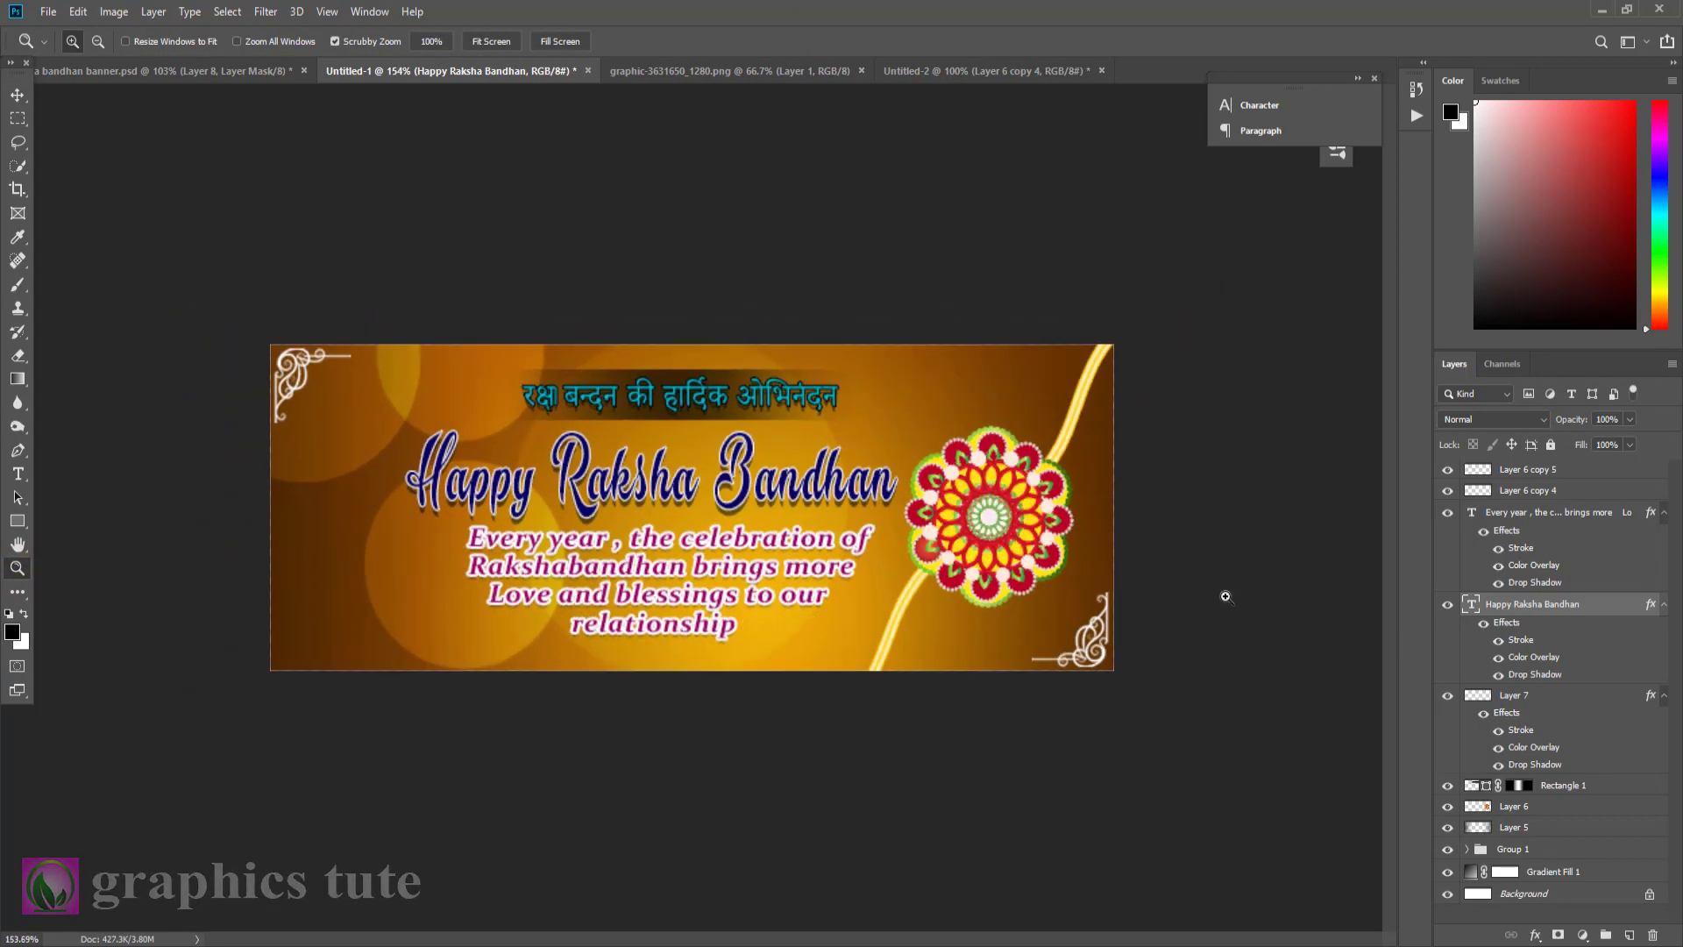
{"action": "left_click", "coordinate": [1567, 474]}
{"action": "left_click", "coordinate": [1628, 935]}
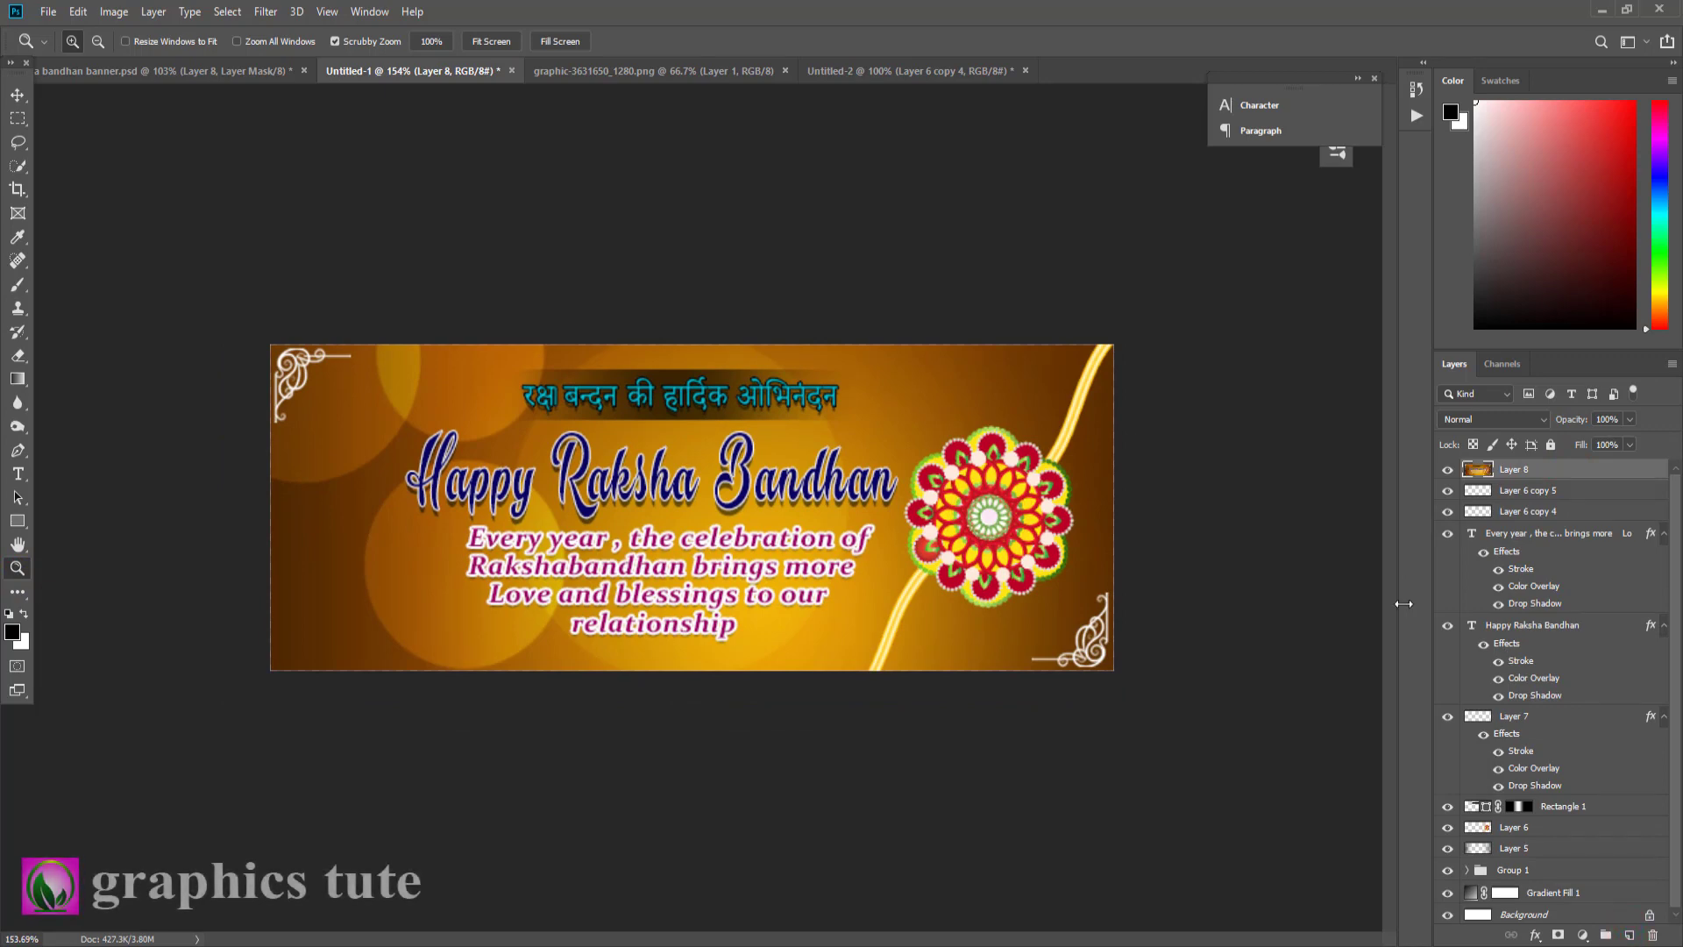
- Apply Camera Raw to the merged layer: Contrast +9, Highlights +13, Shadows -23, Clarity +14
{"action": "left_click", "coordinate": [265, 13]}
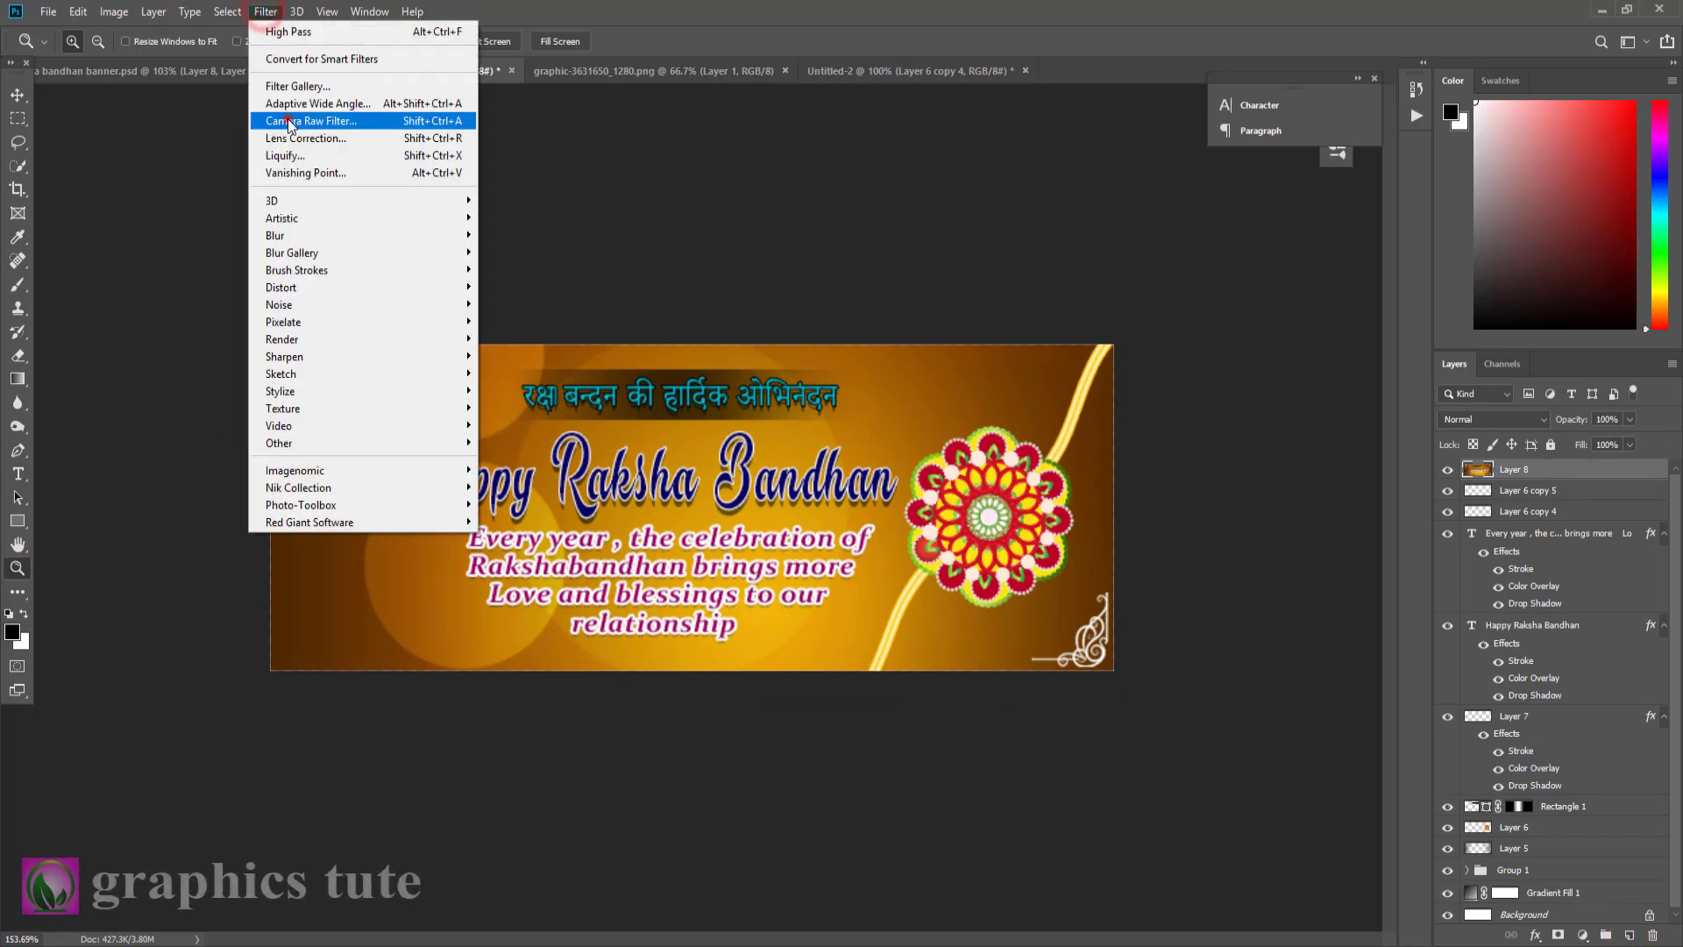
{"action": "left_click", "coordinate": [287, 119]}
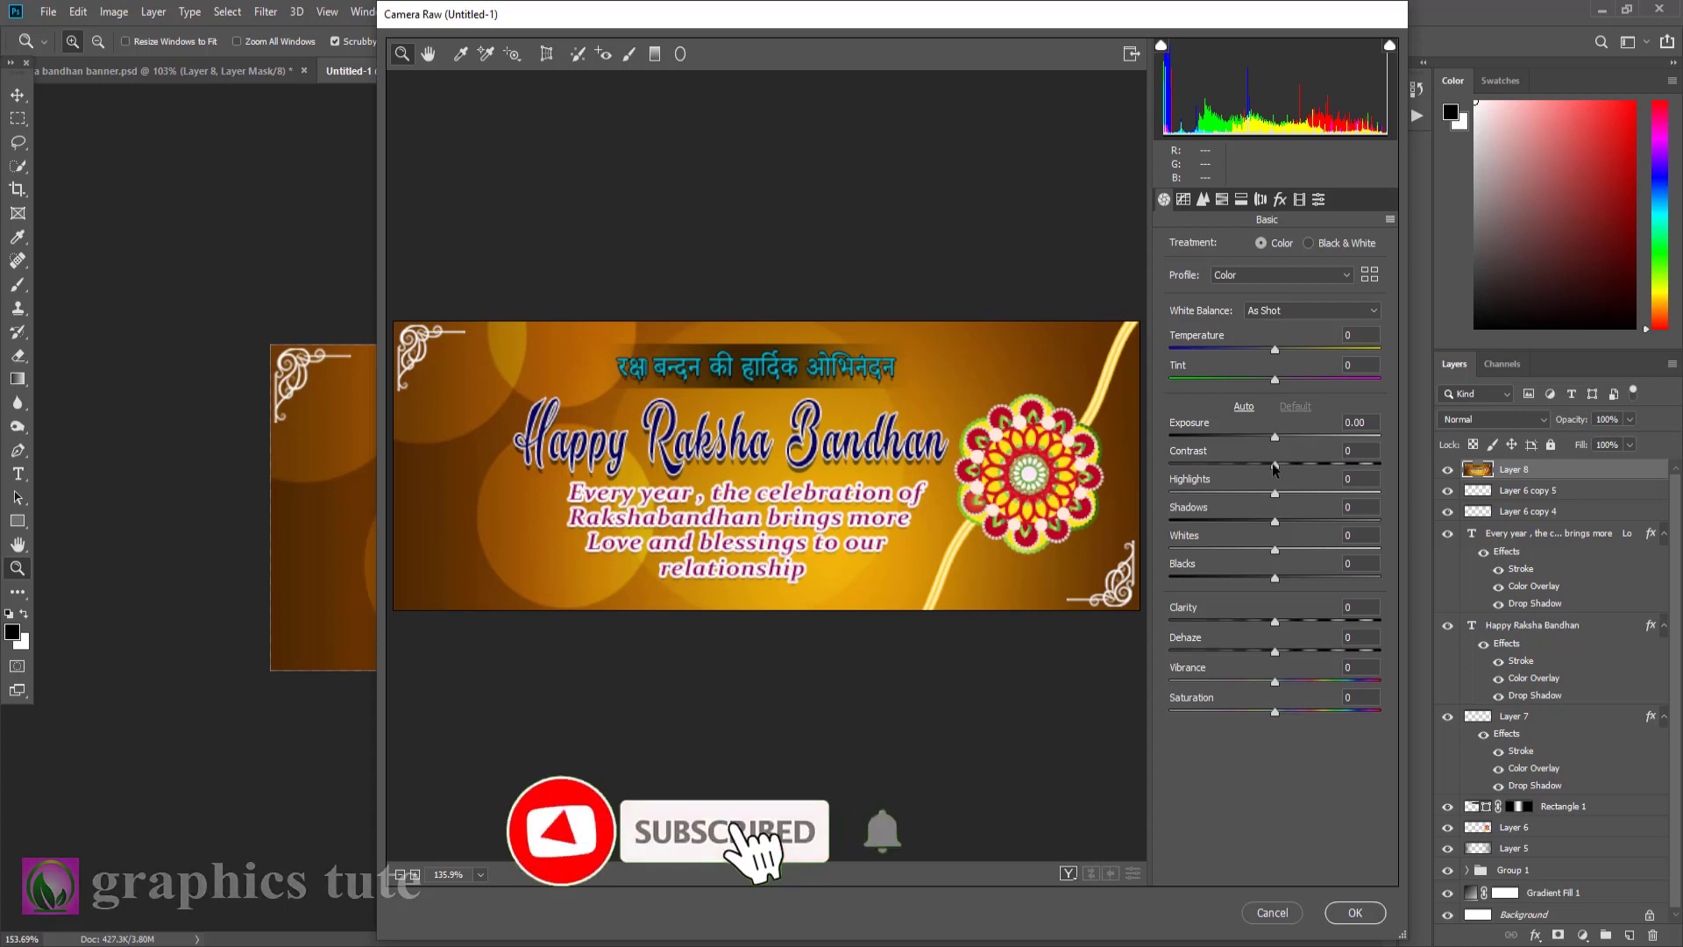
{"action": "mouse_move", "coordinate": [1275, 464]}
{"action": "left_mouse_down"}
{"action": "mouse_move", "coordinate": [1317, 507]}
{"action": "mouse_move", "coordinate": [1236, 526]}
{"action": "left_mouse_up"}
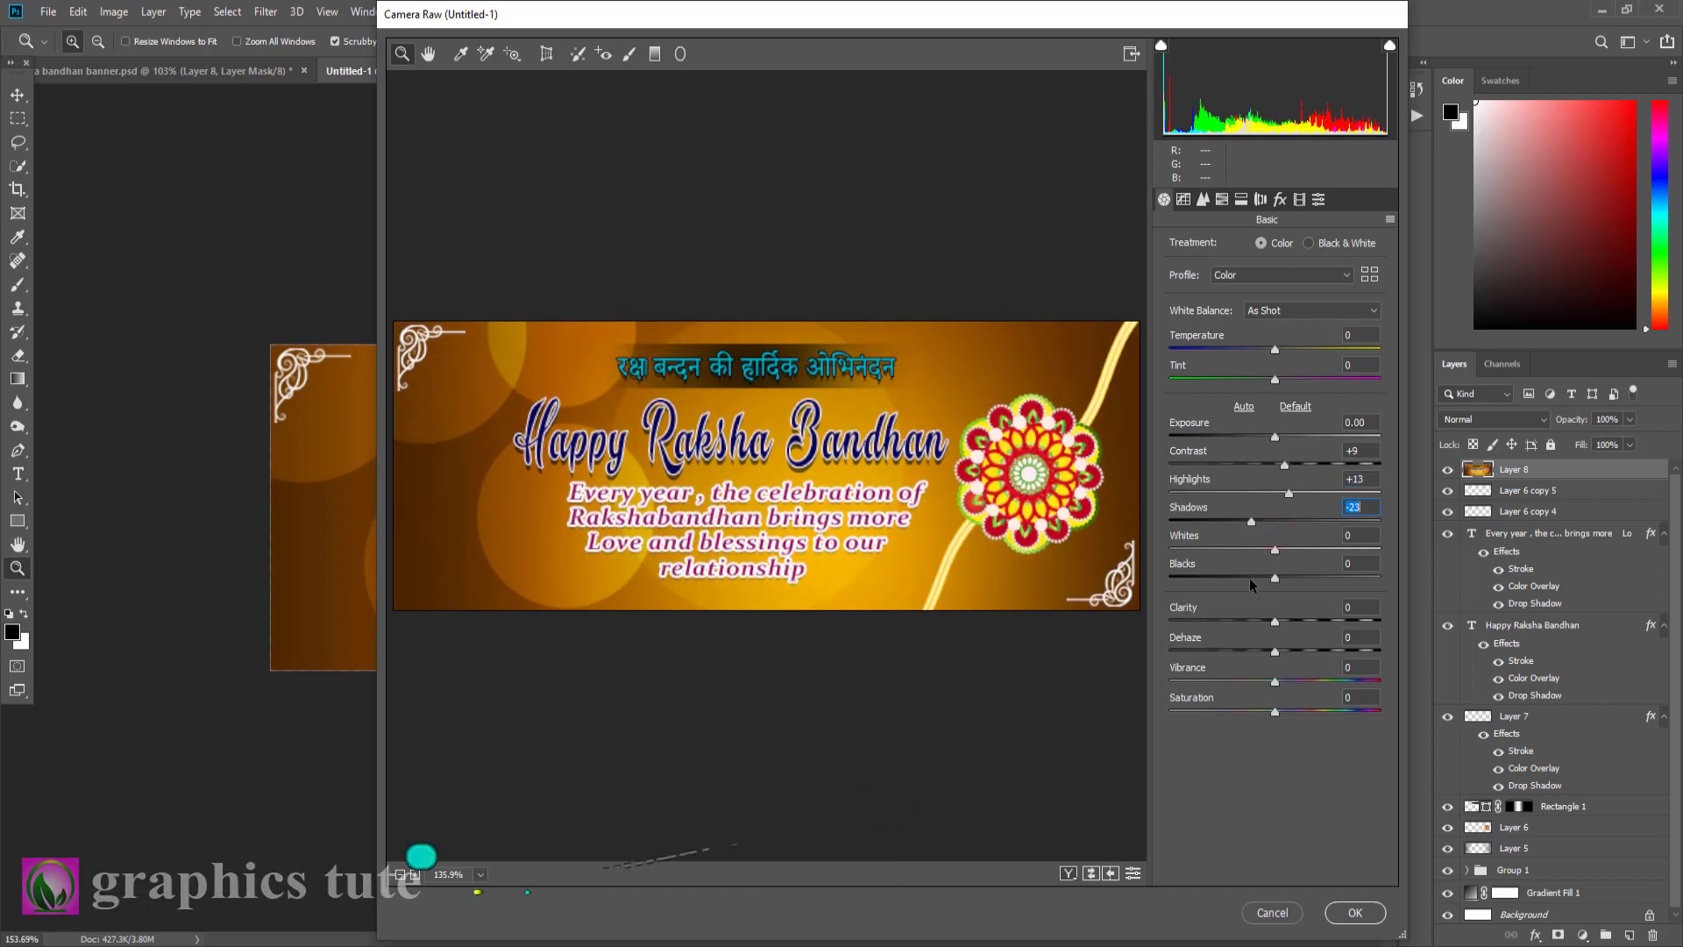
{"action": "left_click_drag", "start_coordinate": [1274, 621], "coordinate": [1290, 621]}
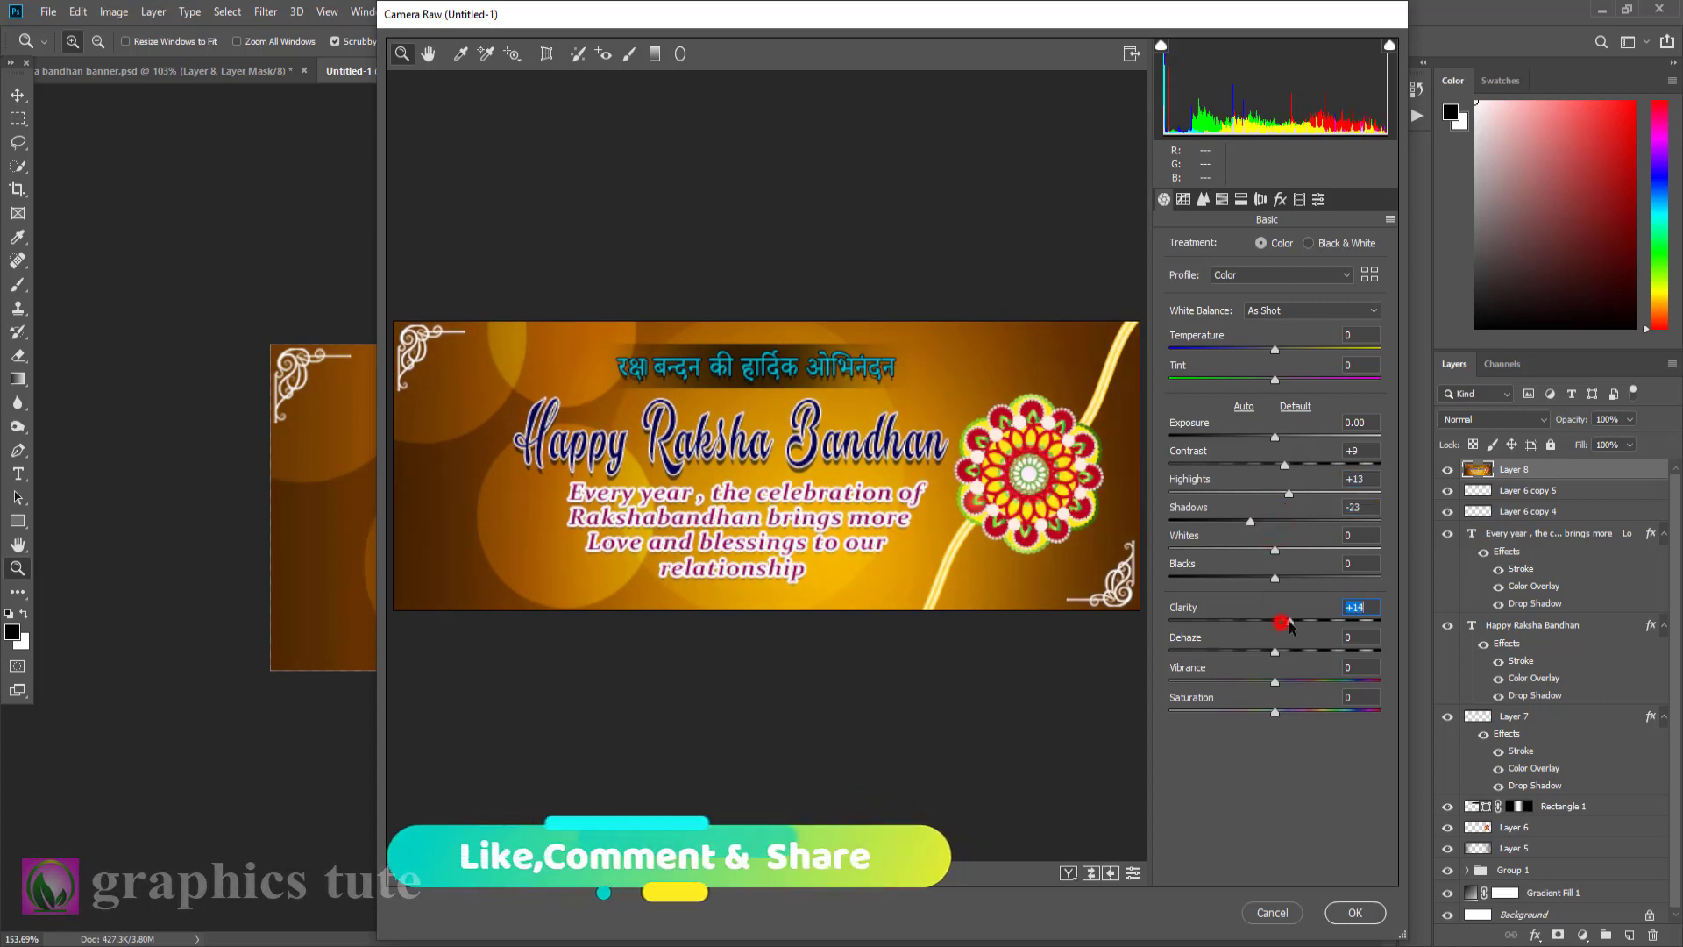
{"action": "left_click", "coordinate": [1354, 914]}
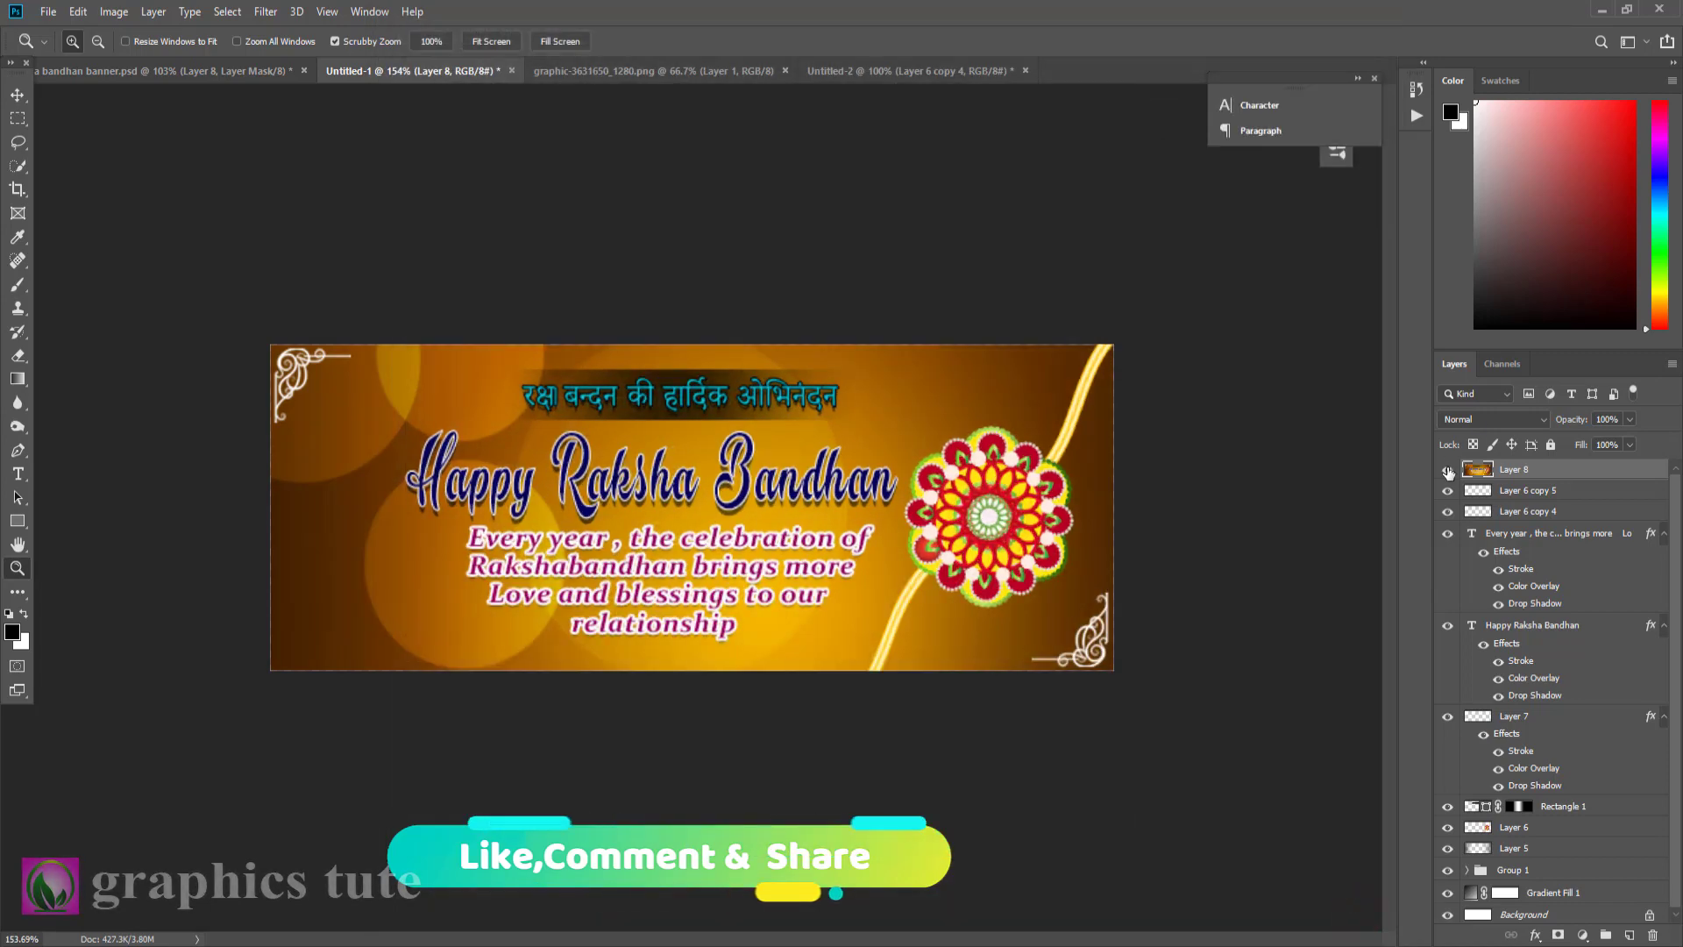
- Add another stamped merged layer on top and set its blend mode to Linear Light
{"action": "left_click", "coordinate": [1448, 472]}
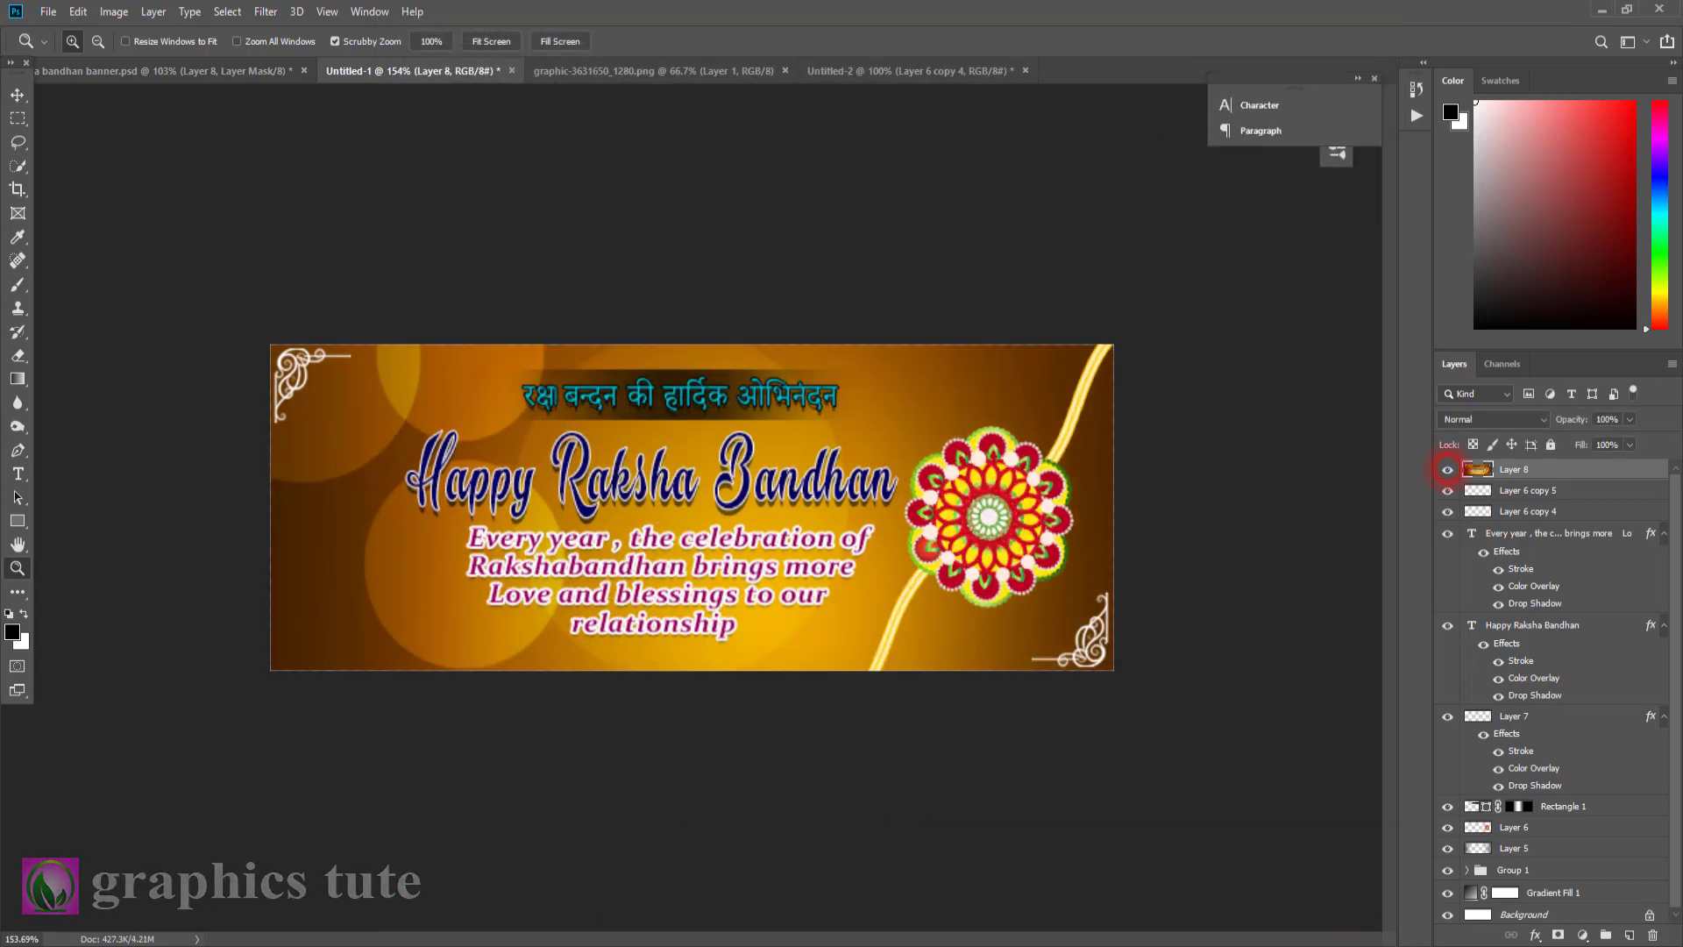
{"action": "left_click", "coordinate": [1628, 935]}
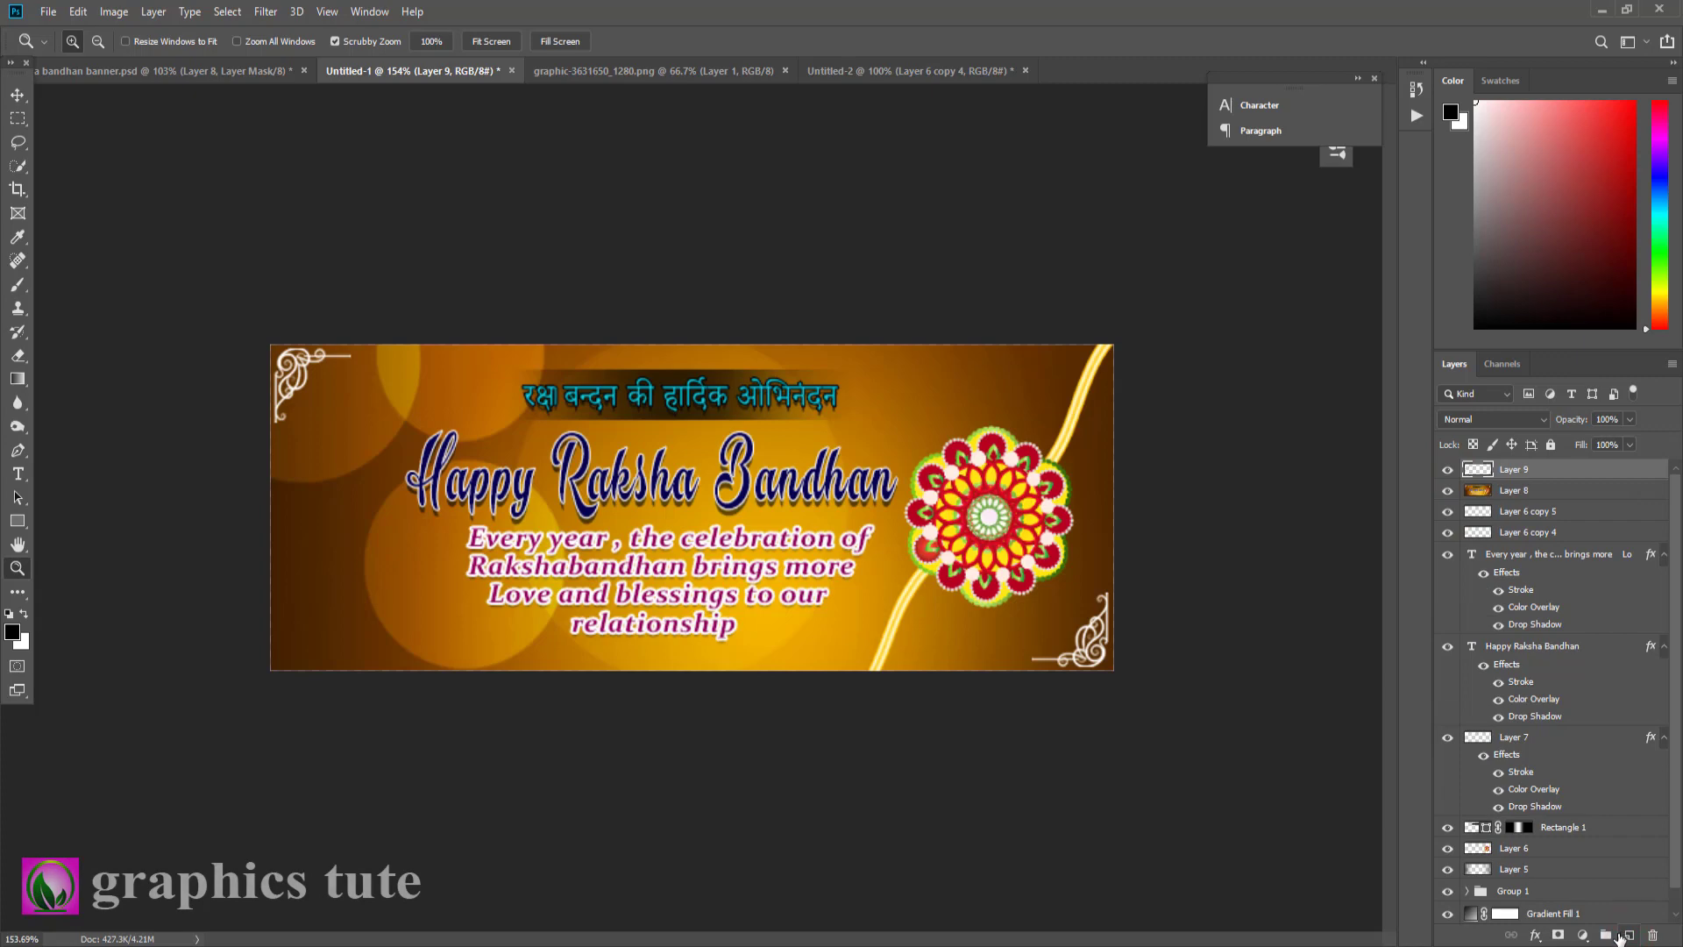
{"action": "left_click", "coordinate": [1493, 419]}
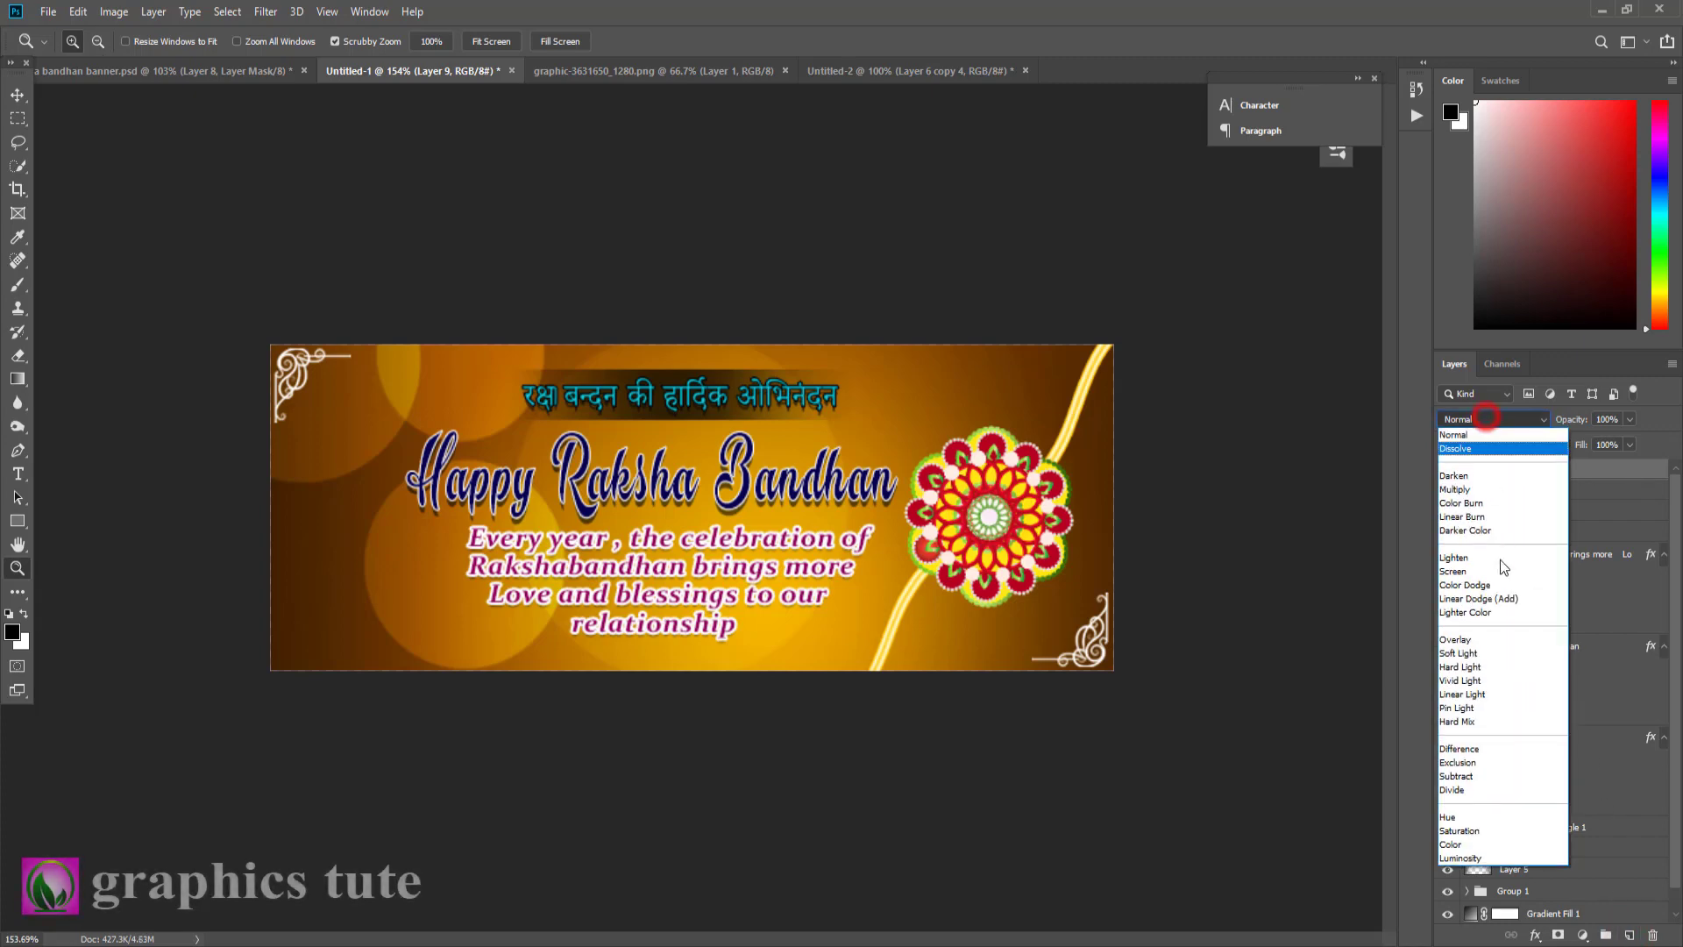
{"action": "left_click", "coordinate": [1471, 695]}
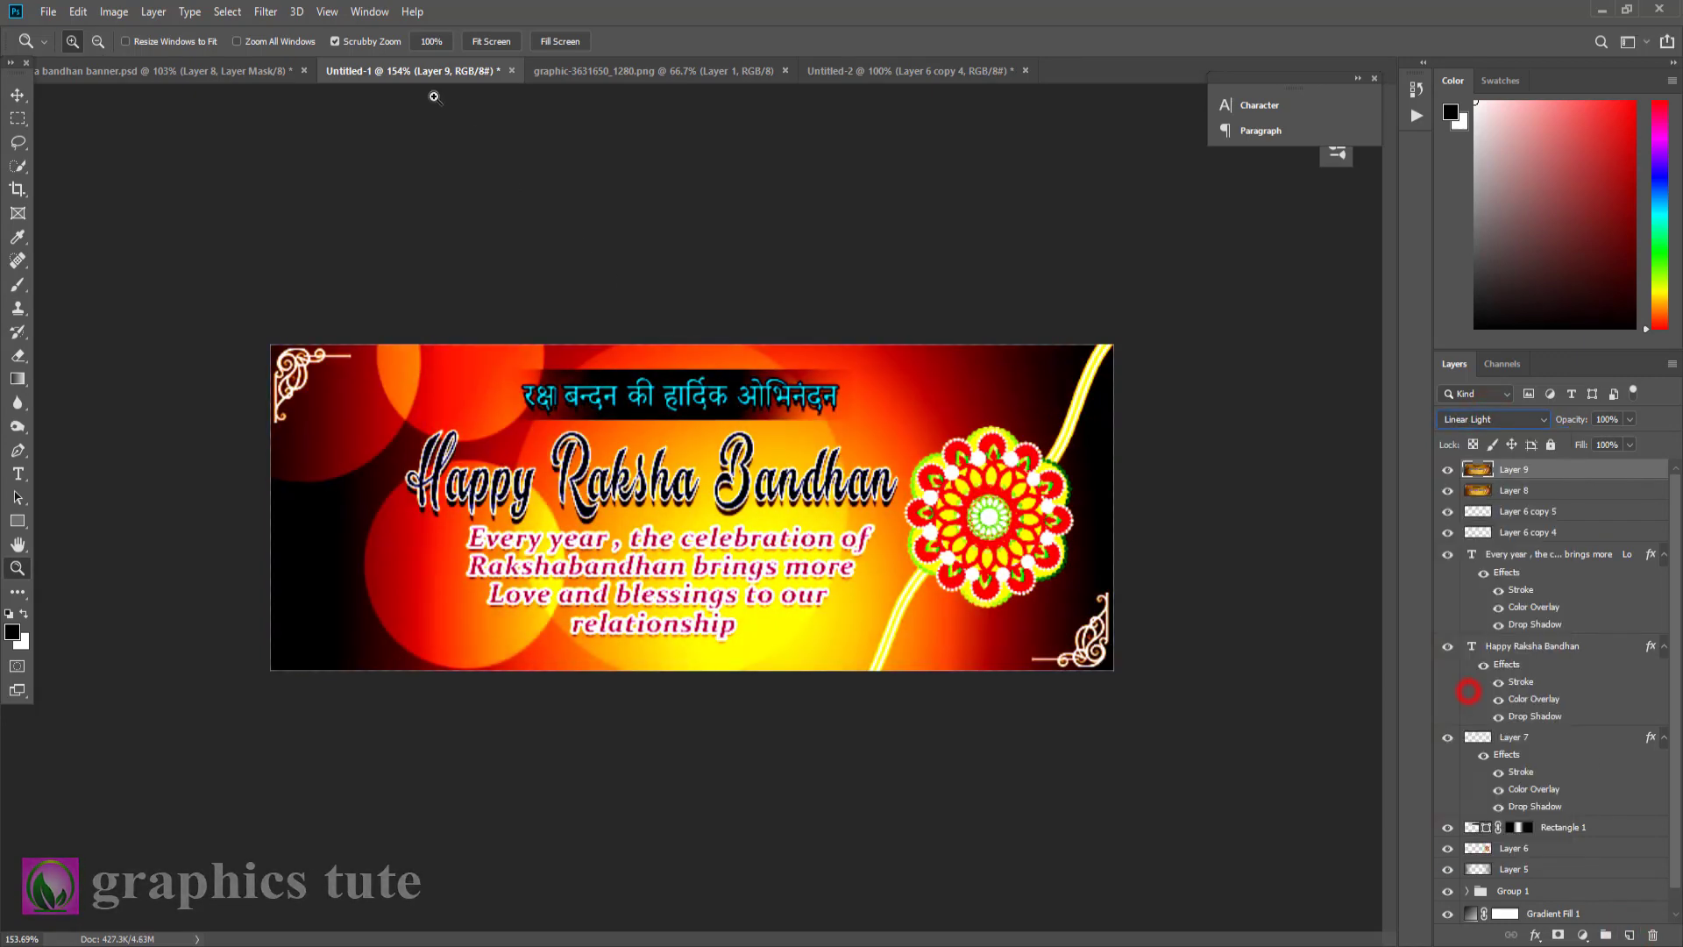
- Apply a High Pass filter to the Linear Light layer and zoom in to inspect the sharpening
{"action": "left_click", "coordinate": [263, 13]}
{"action": "mouse_move", "coordinate": [278, 444]}
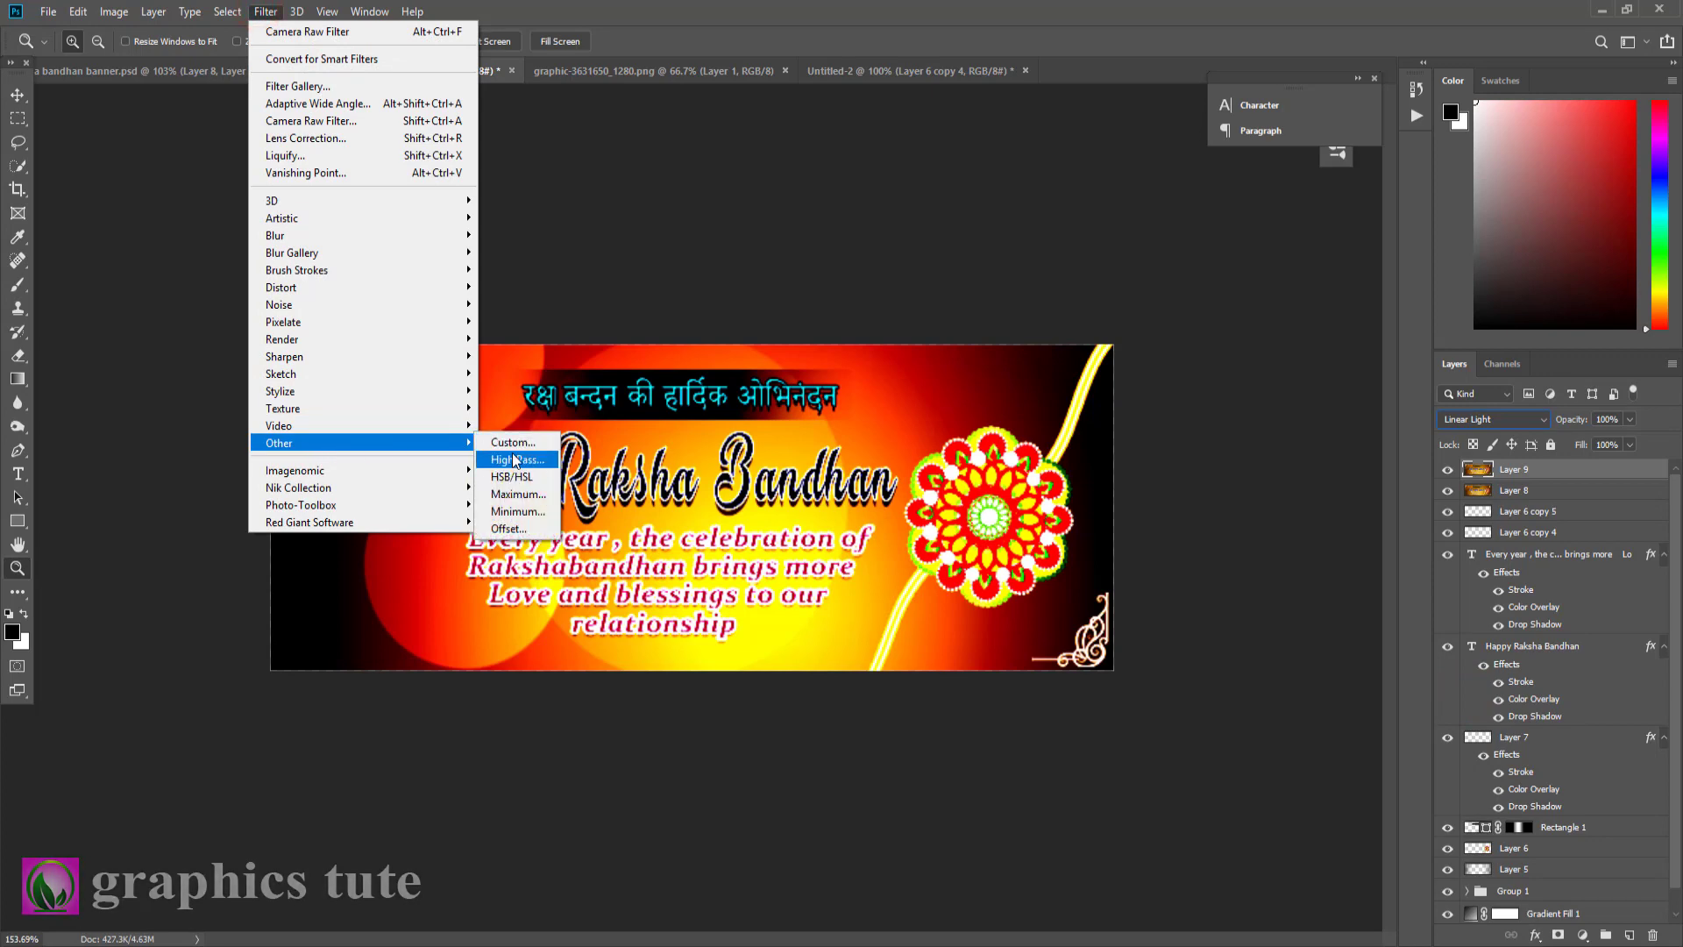
{"action": "left_click", "coordinate": [515, 461]}
{"action": "left_click", "coordinate": [943, 229]}
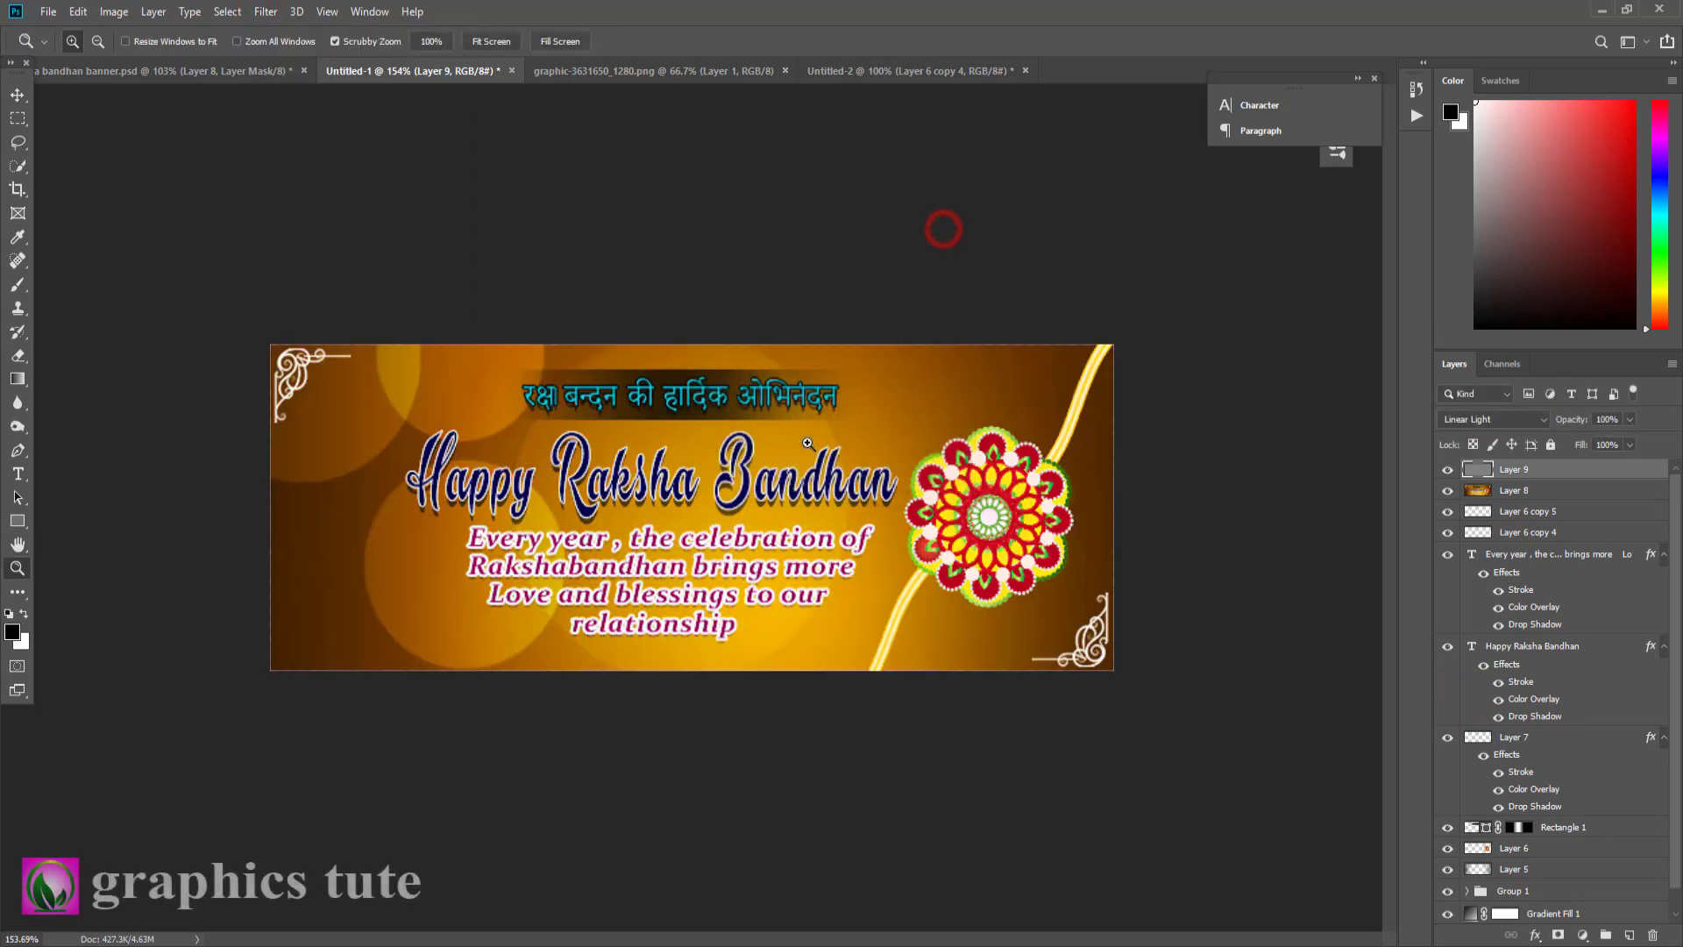
{"action": "left_click_drag", "start_coordinate": [807, 444], "coordinate": [1303, 520]}
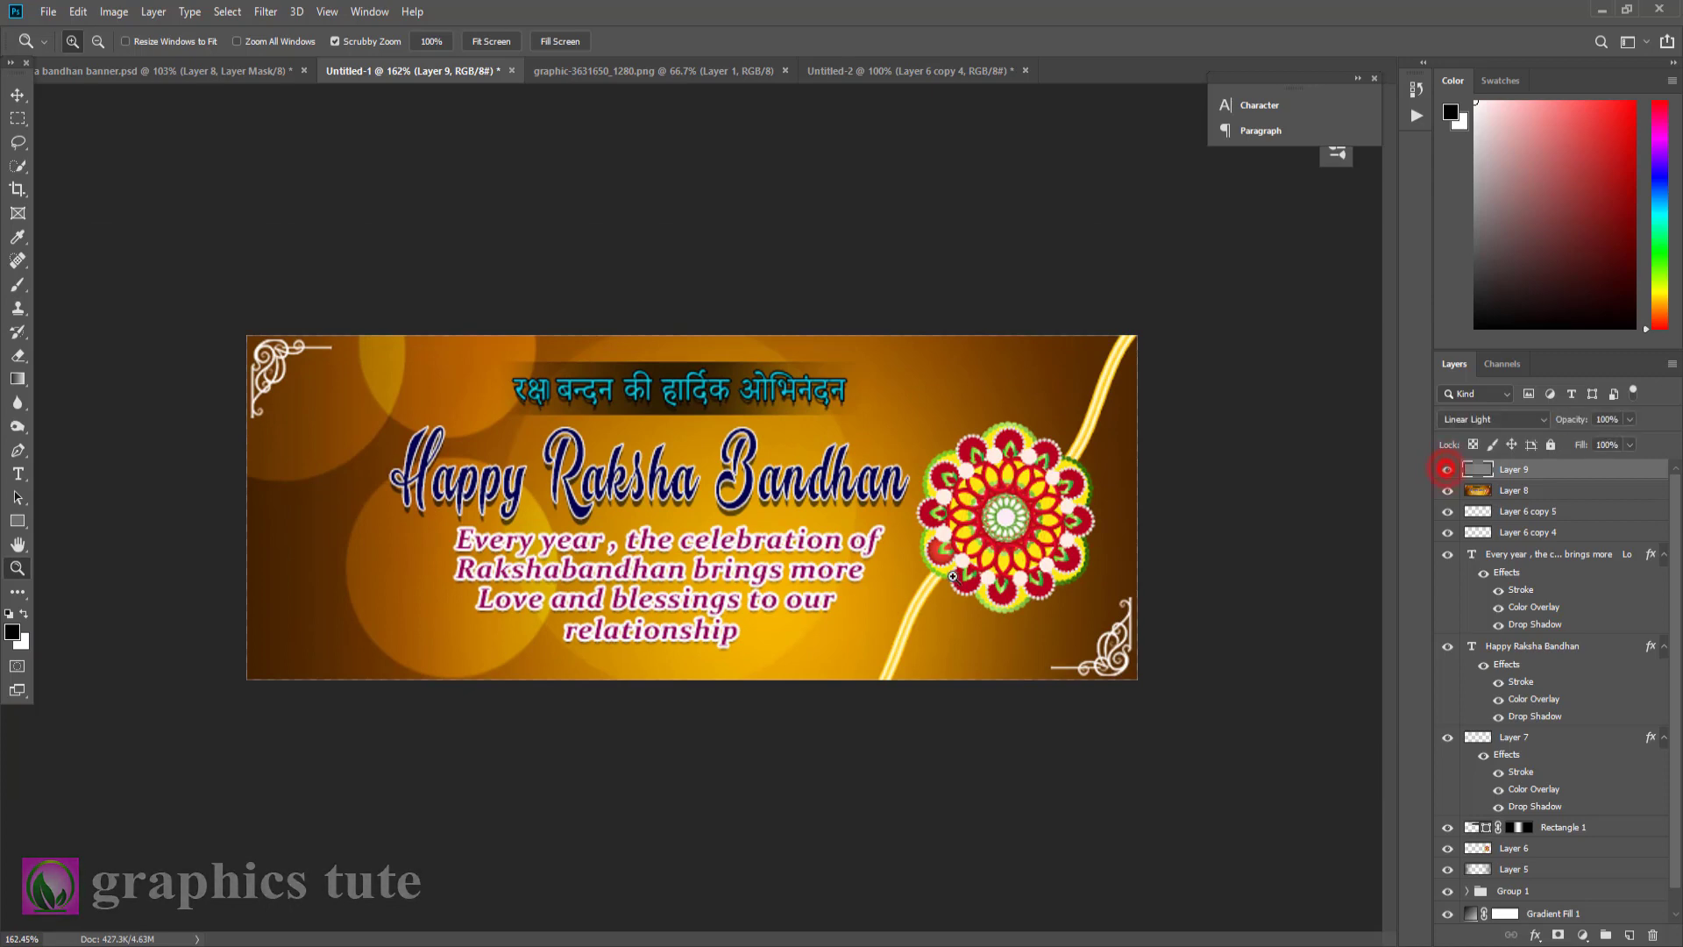
{"action": "left_click_drag", "start_coordinate": [891, 586], "coordinate": [898, 591]}
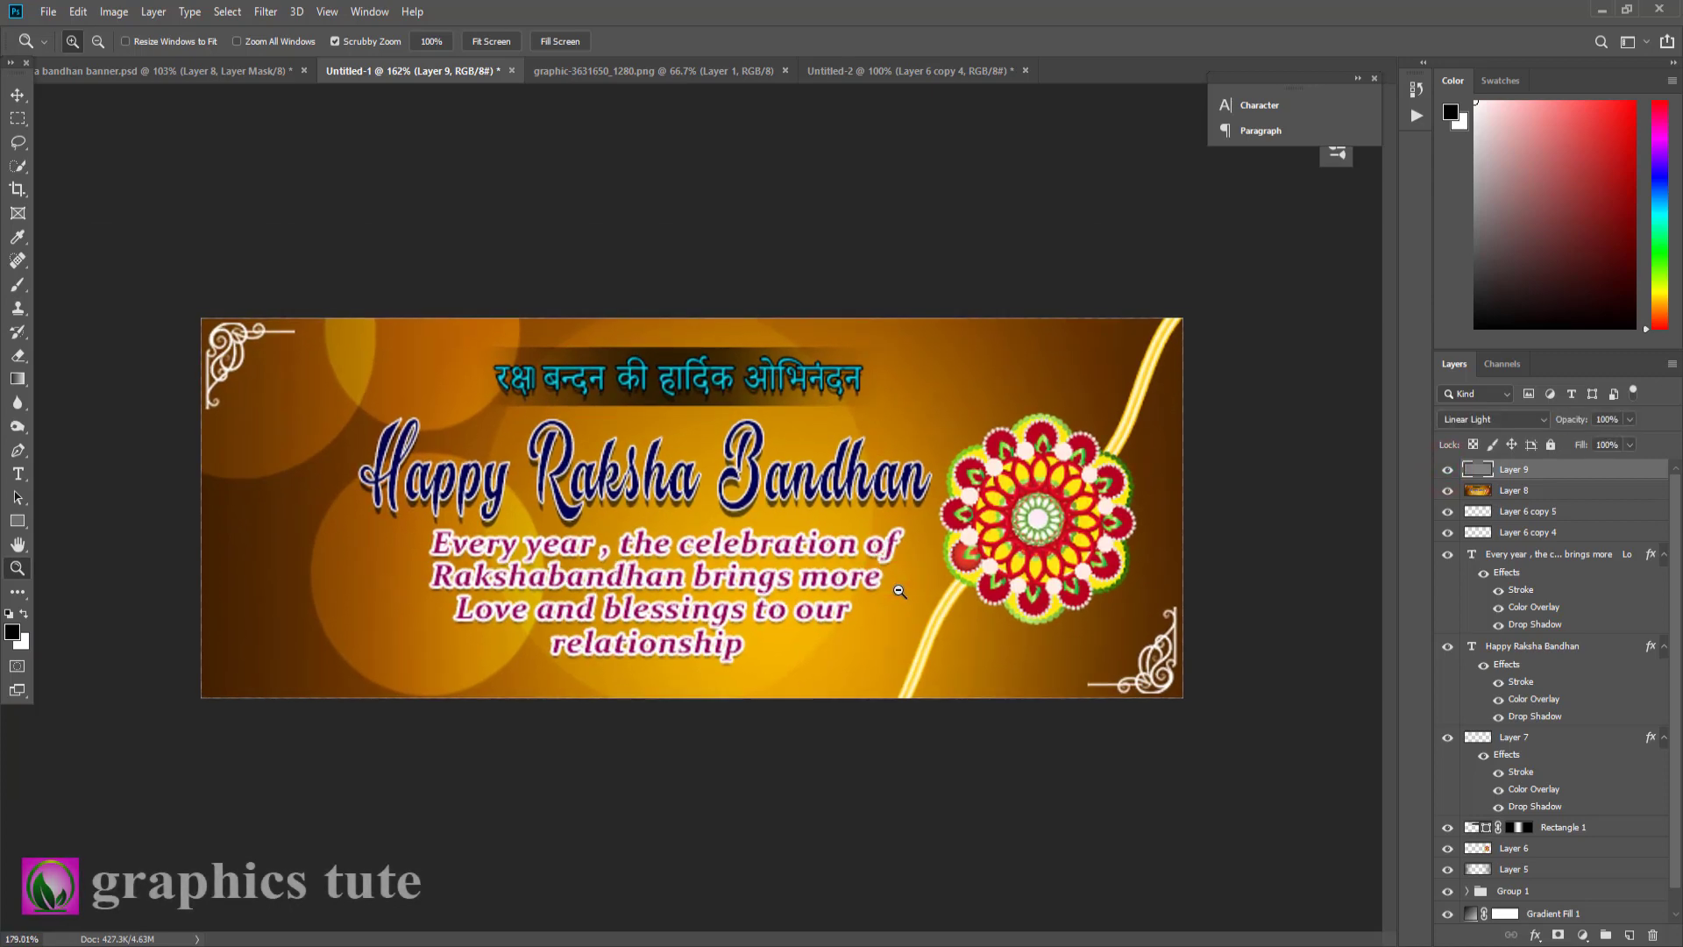